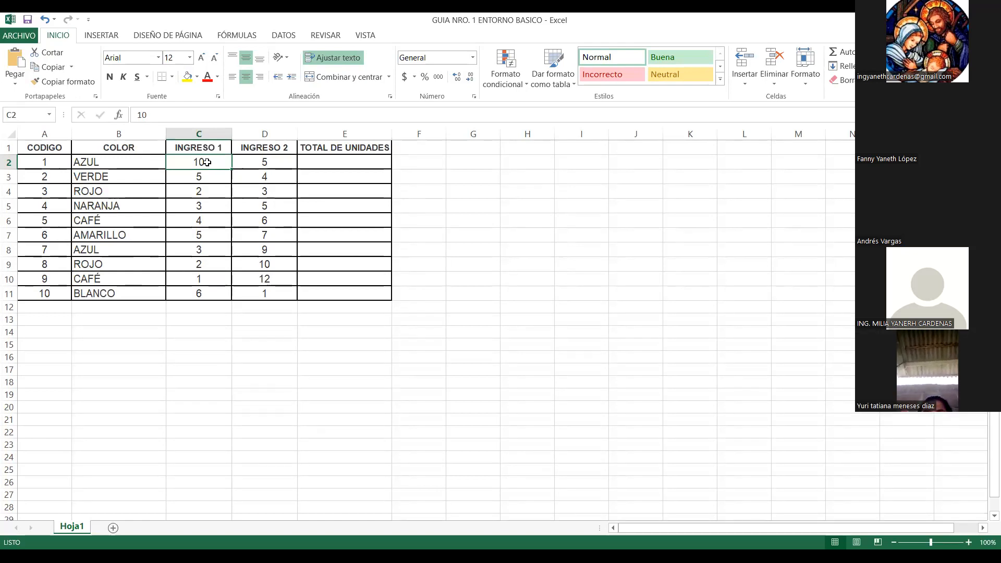
# Enter the formula =10+5 in cell E2 under TOTAL DE UNIDADES for the first AZUL row.
pyautogui.click(279, 162)
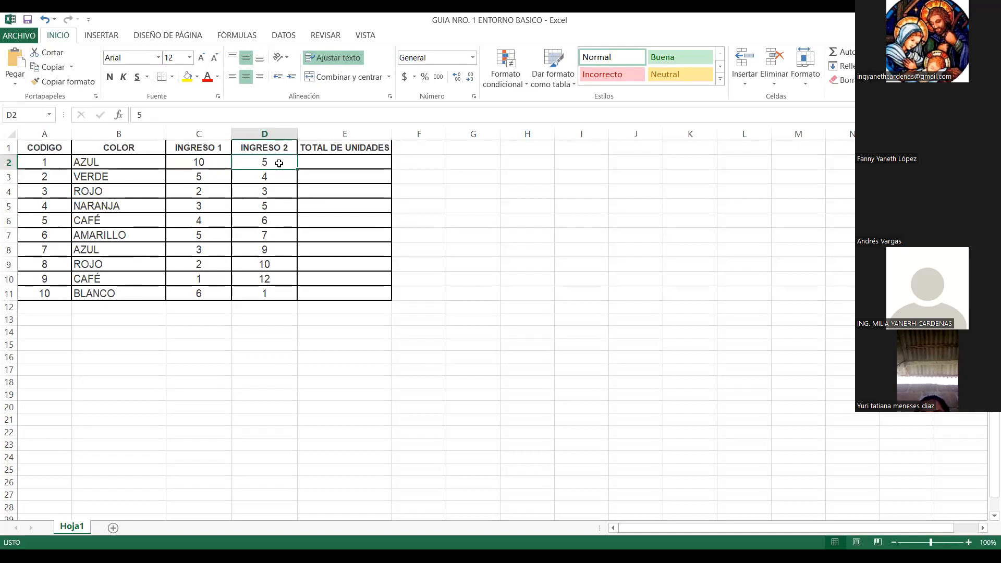
pyautogui.click(353, 163)
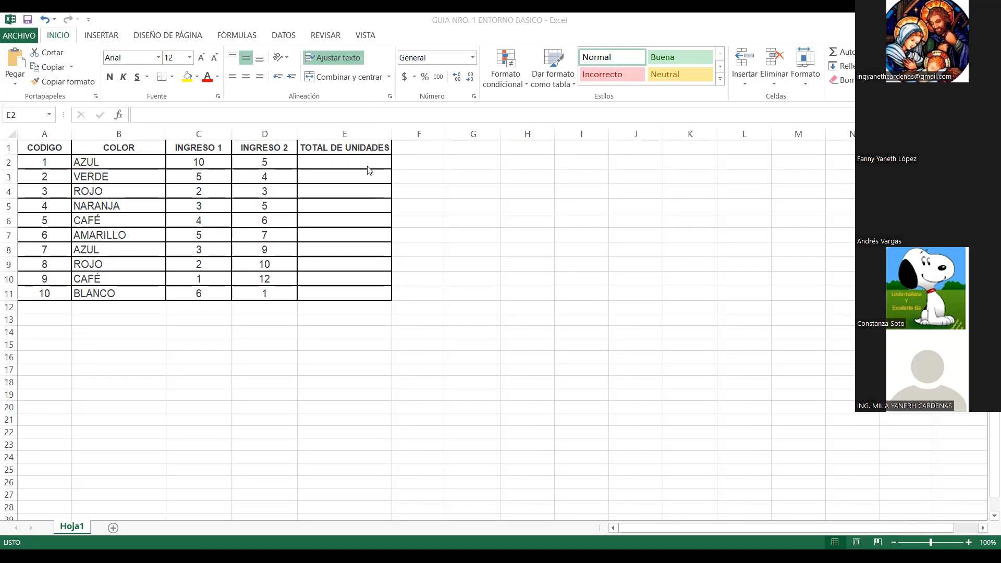
pyautogui.click(353, 159)
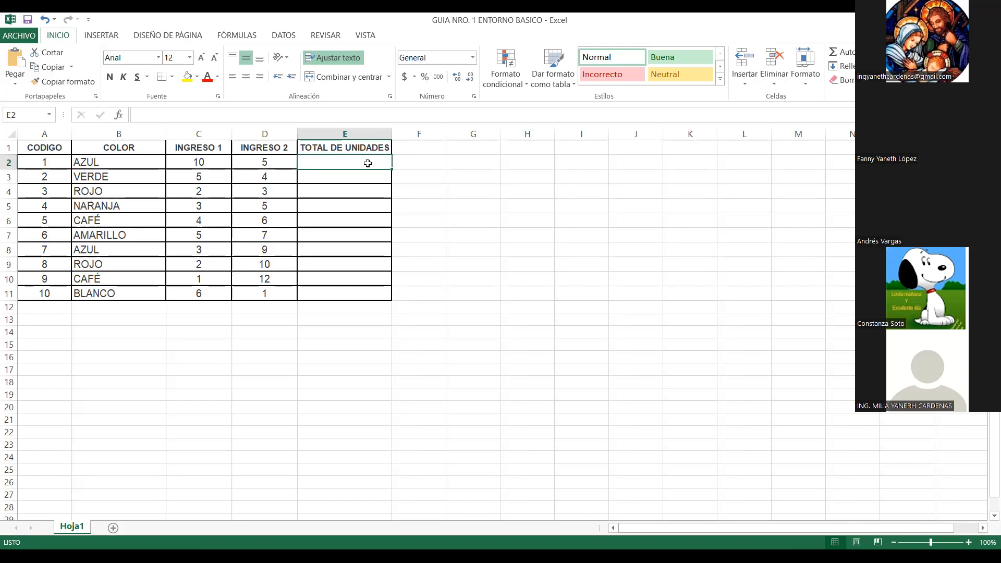
pyautogui.write('=')
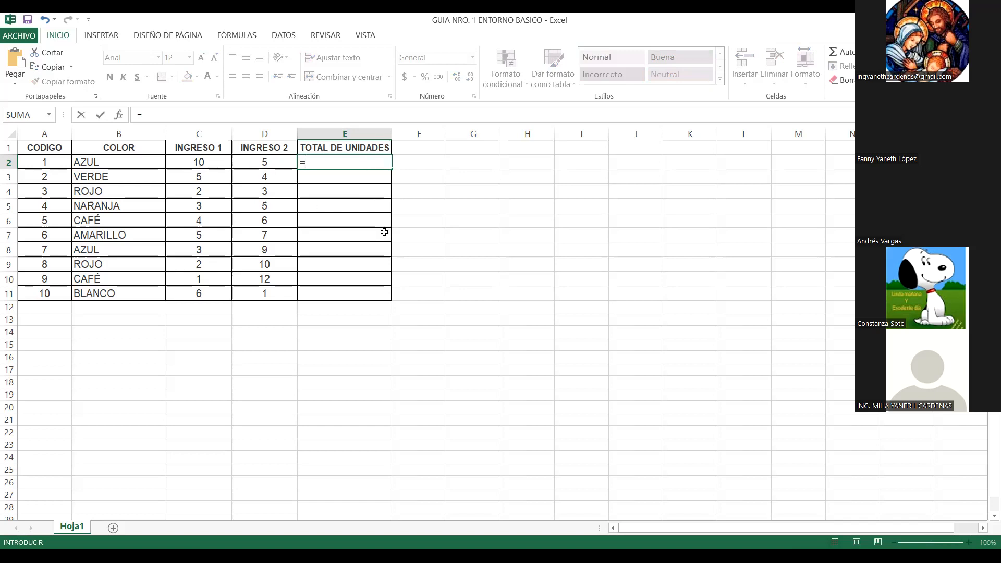
pyautogui.write('10+5')
pyautogui.press('Return')
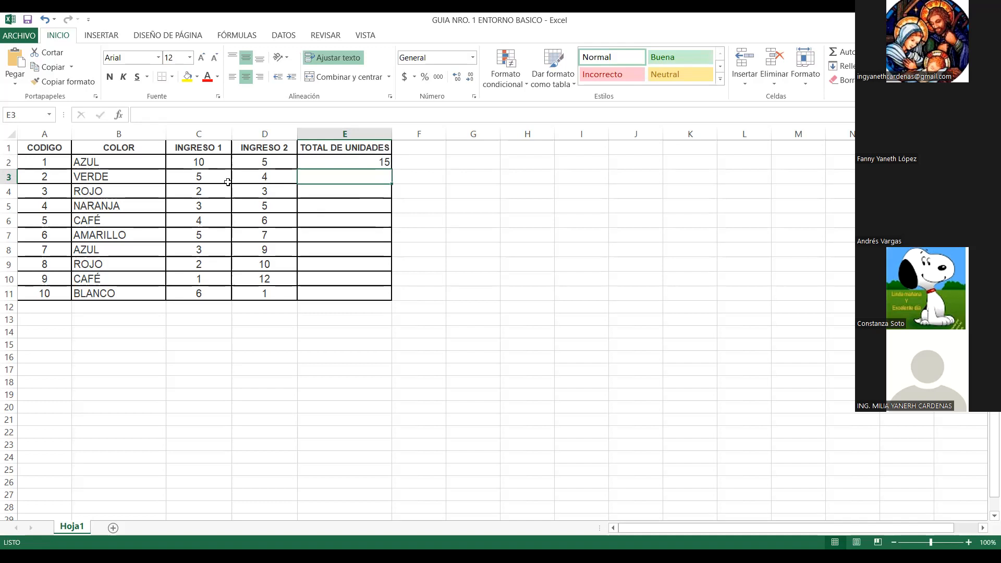
# Set the INGRESO 1 value in cell C2 to 3.
pyautogui.click(261, 162)
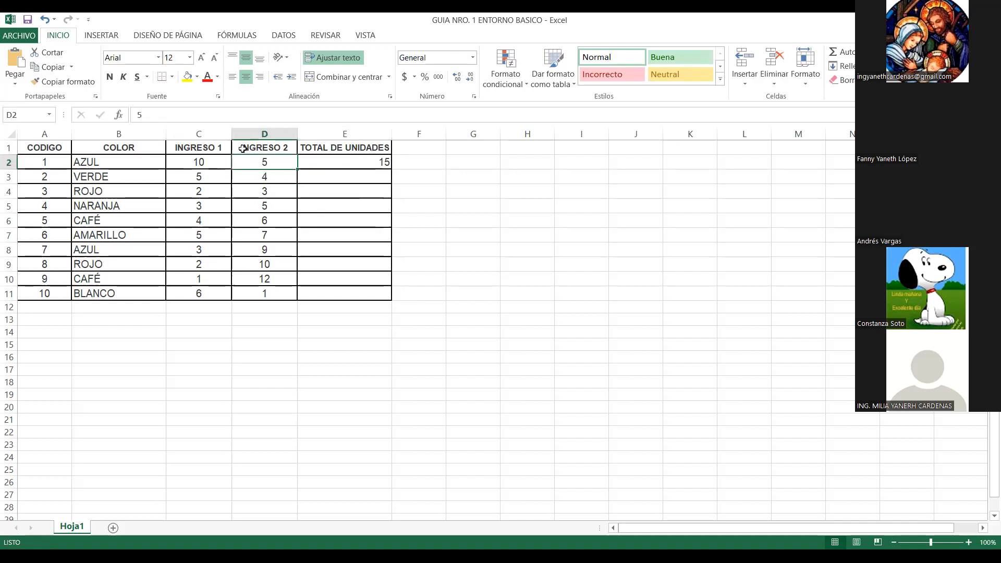
pyautogui.click(208, 168)
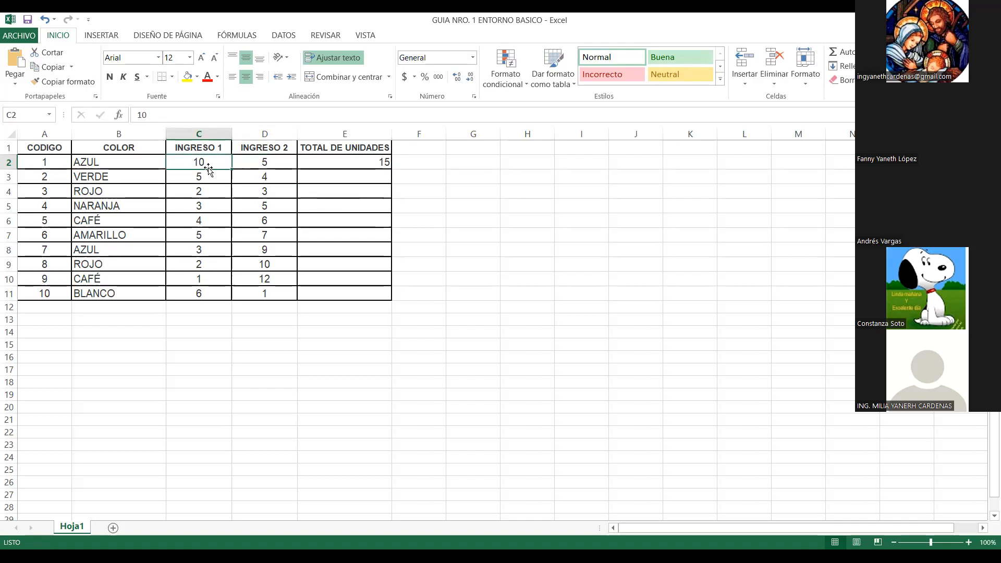
pyautogui.write('3')
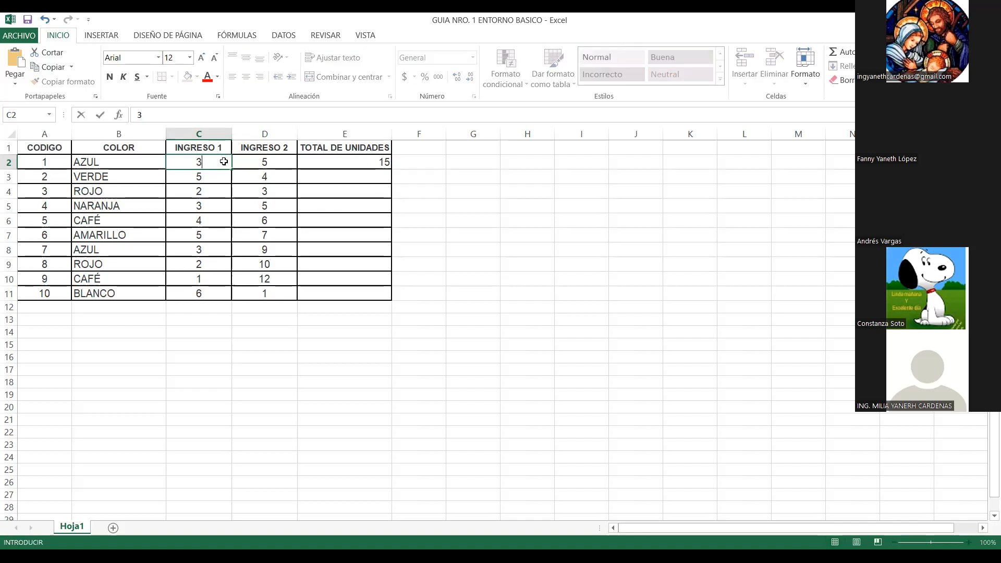
pyautogui.hotkey('ctrl', 'Return')
# Replace the formula in cell E2 with one that references the input cells, =C2+D2.
pyautogui.click(370, 164)
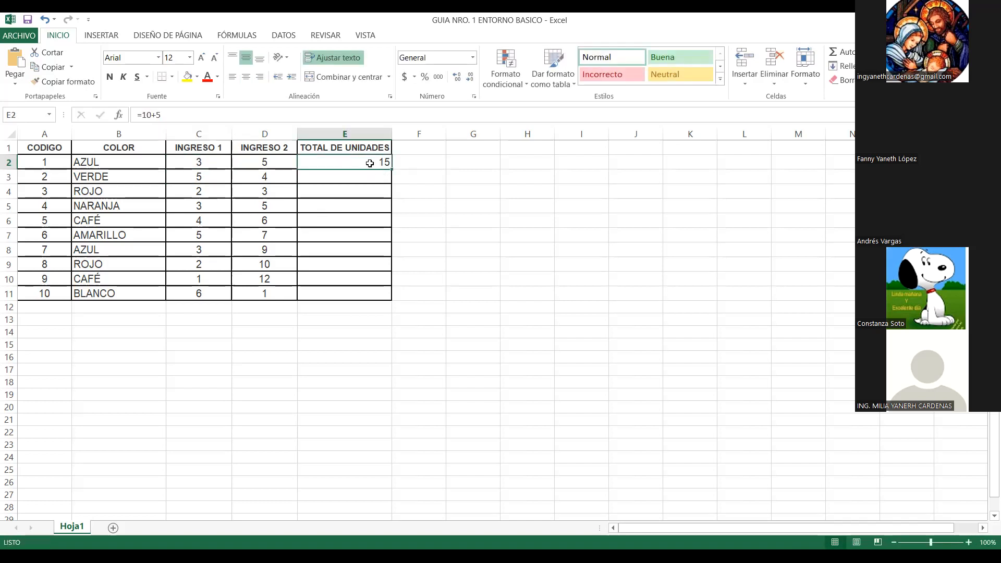
pyautogui.click(175, 116)
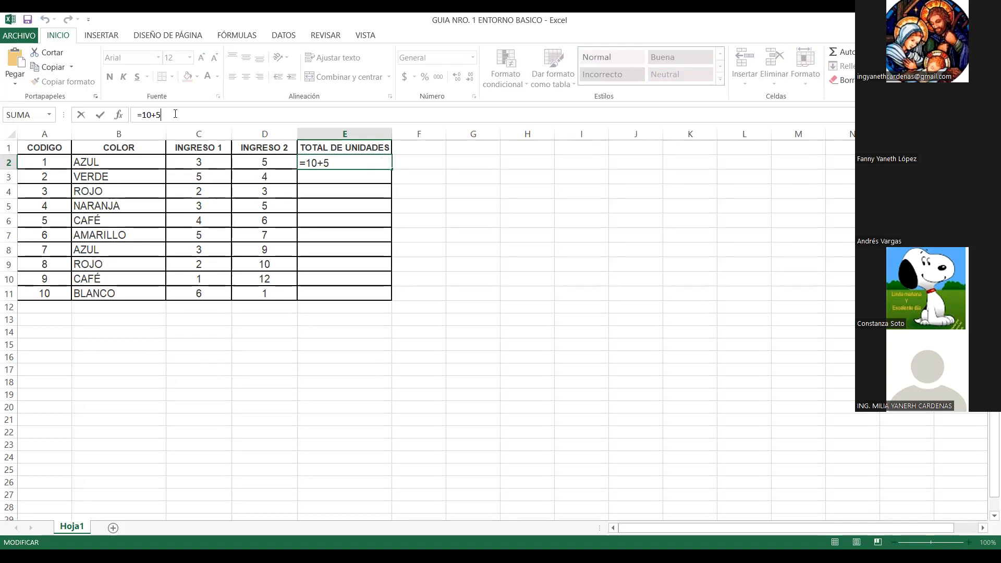
pyautogui.press('BackSpace')
pyautogui.press('BackSpace')
pyautogui.press('BackSpace')
pyautogui.press('BackSpace')
pyautogui.click(208, 160)
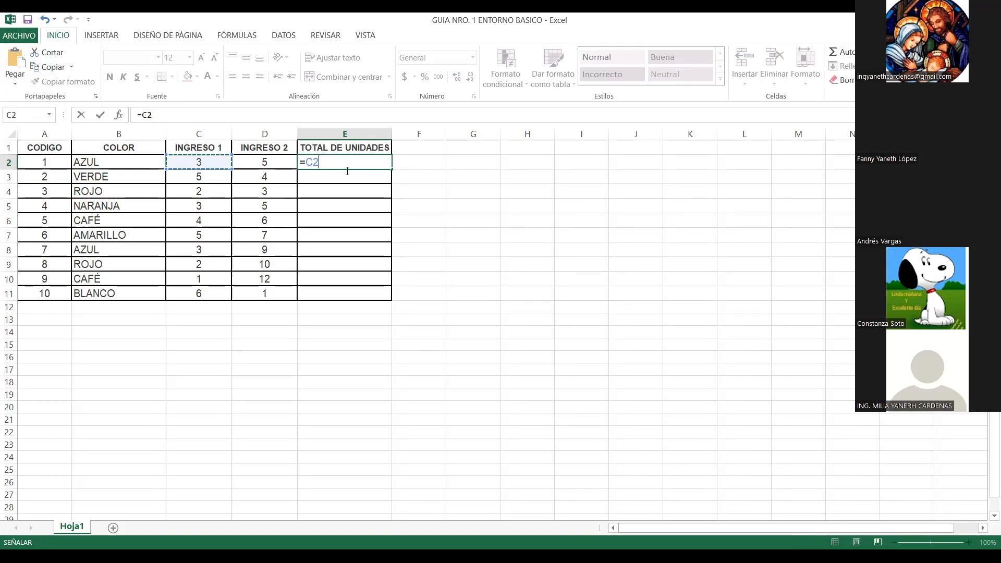
pyautogui.write('+')
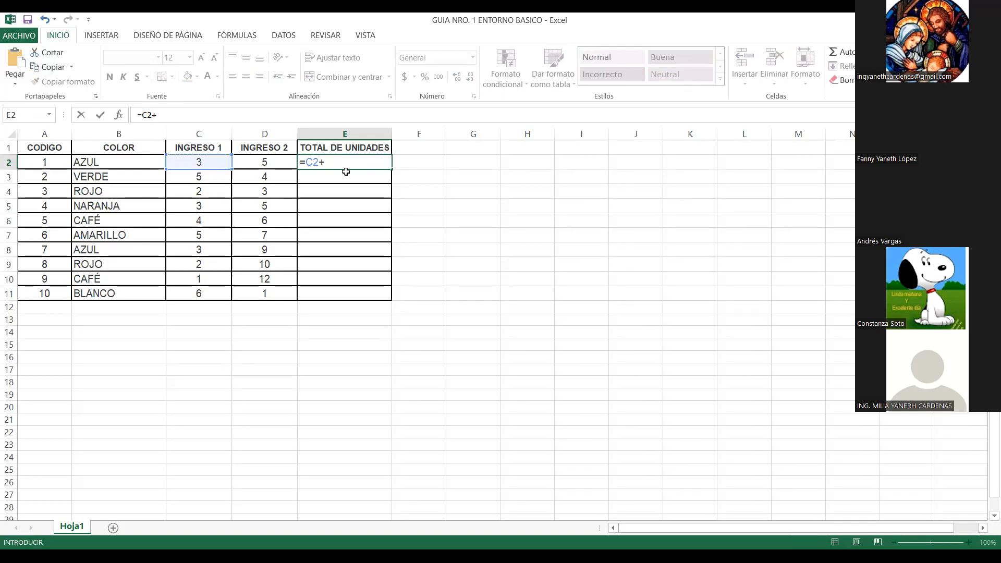
pyautogui.click(270, 160)
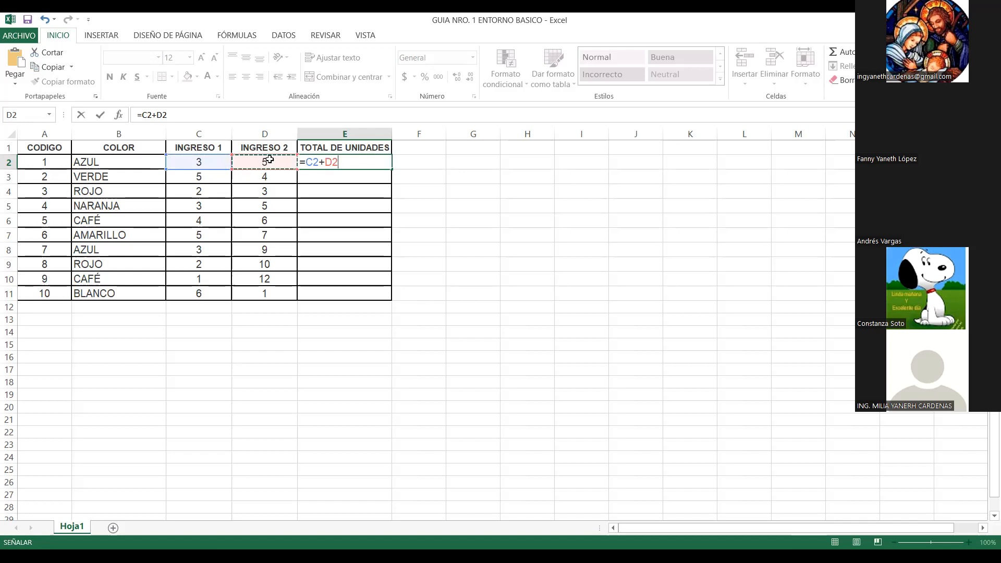
pyautogui.press('Return')
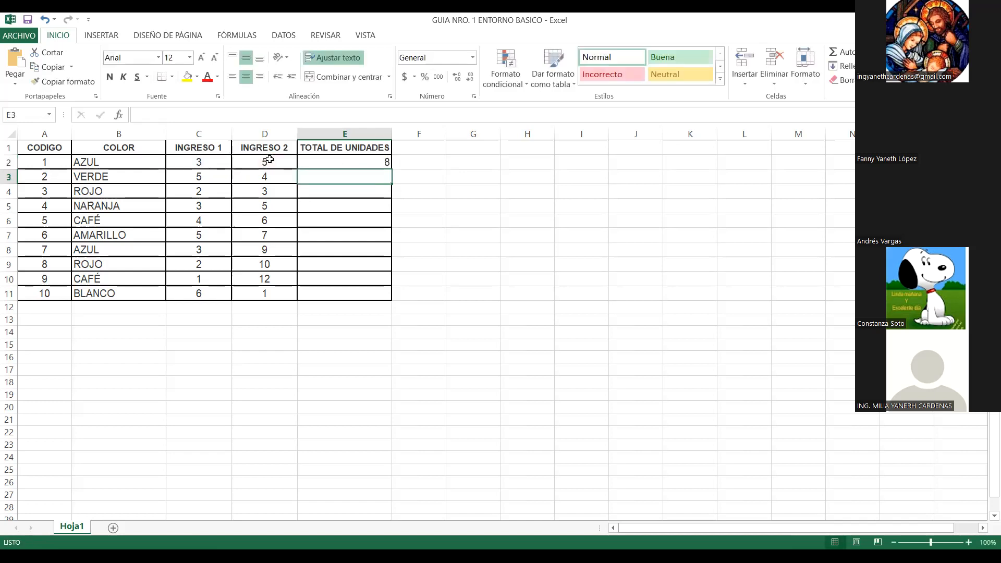
# Set the INGRESO 1 value in cell C2 to 10 and check the total in E2.
pyautogui.click(334, 164)
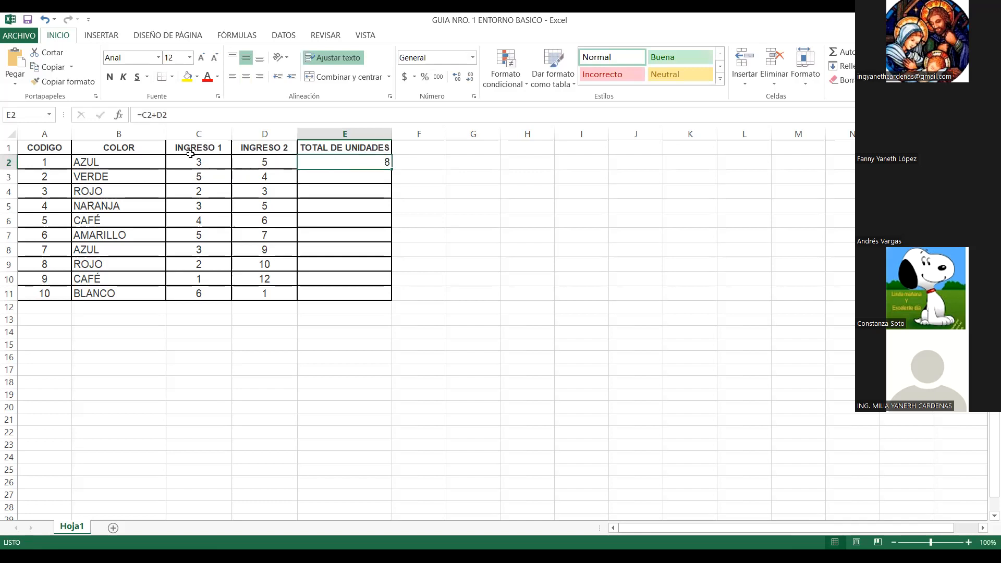
pyautogui.click(208, 154)
pyautogui.click(199, 164)
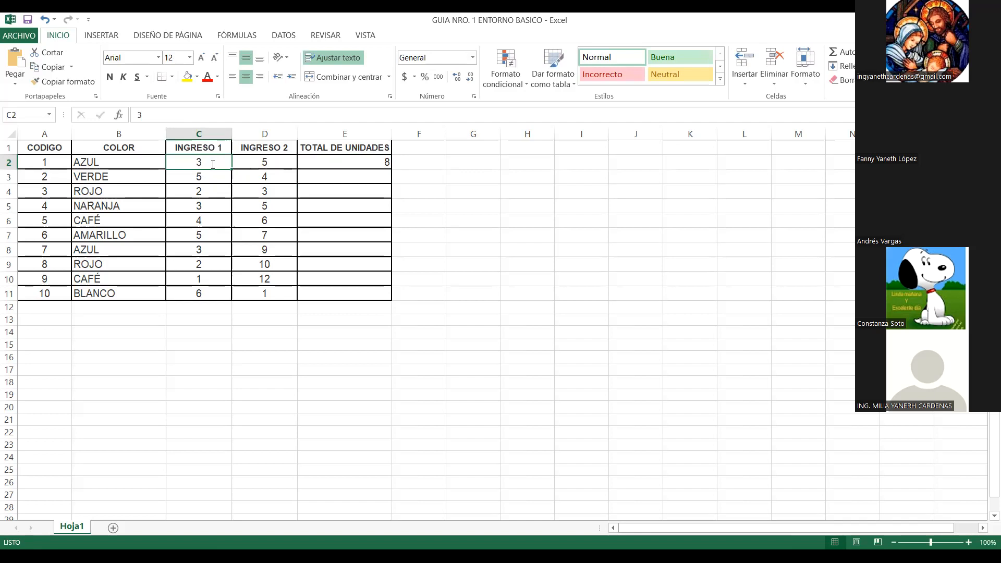
pyautogui.write('10')
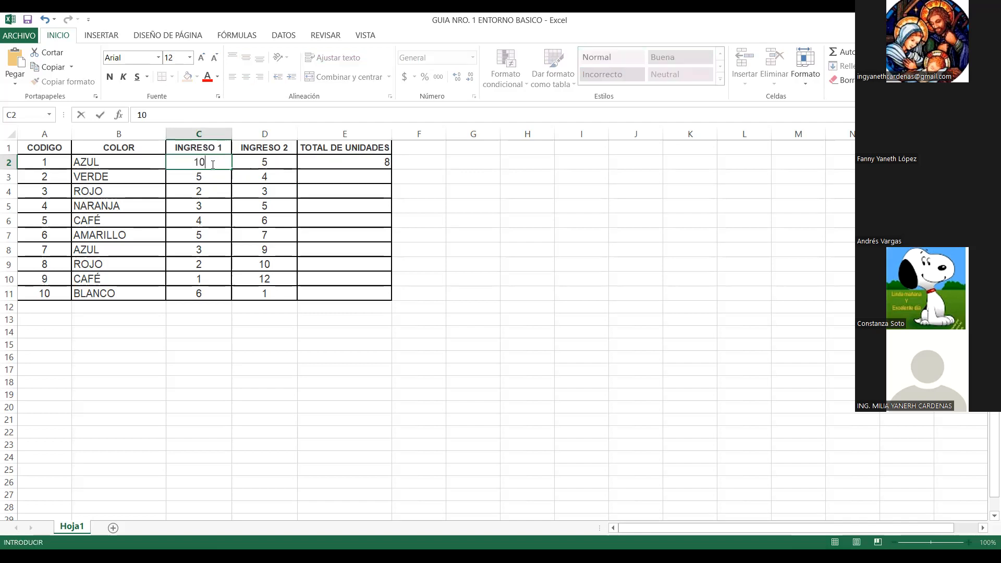
pyautogui.press('Return')
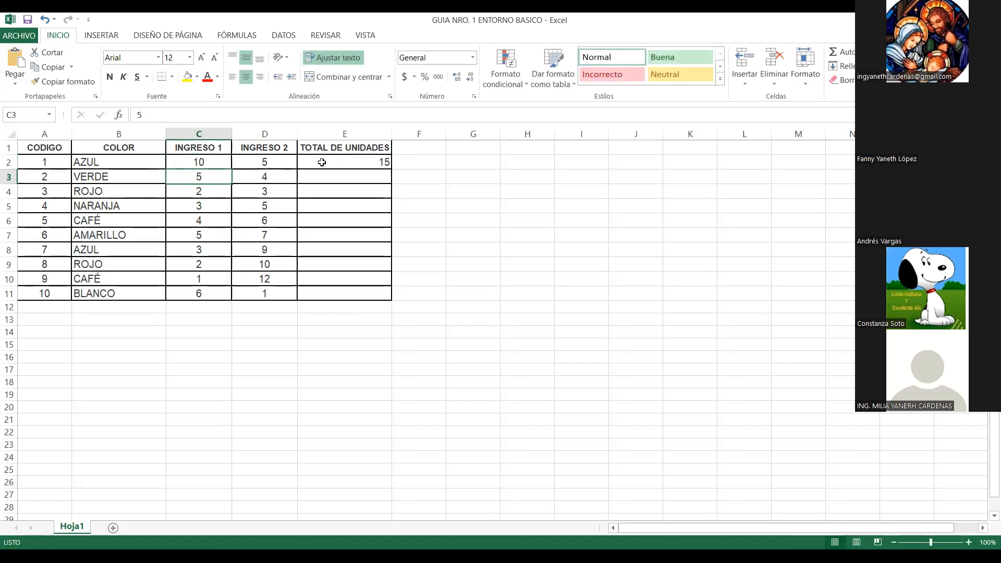
pyautogui.click(344, 164)
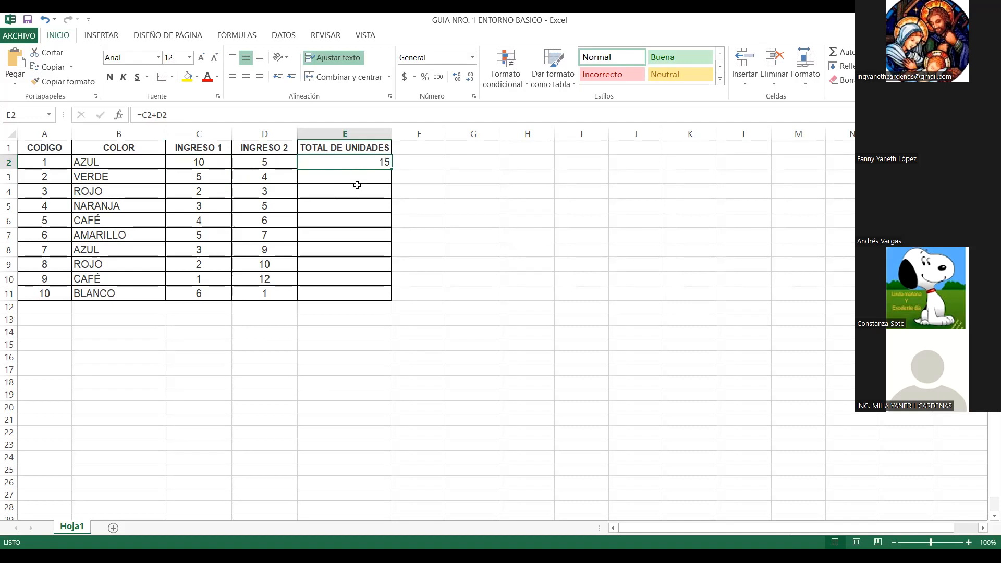
# Enter the formula =C3+D3 in cell E3 for the VERDE row and centre the total in E2.
pyautogui.click(357, 179)
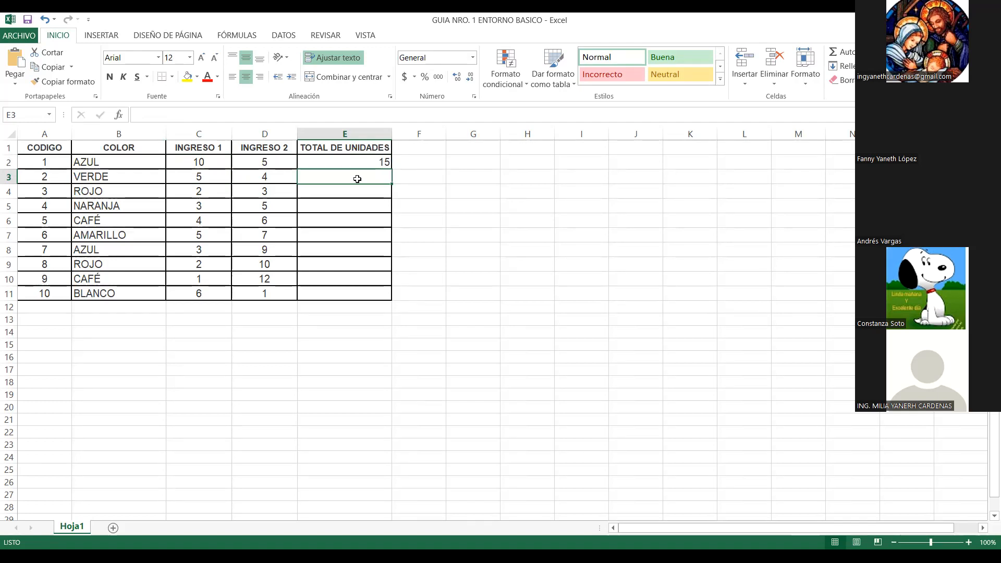
pyautogui.write('=')
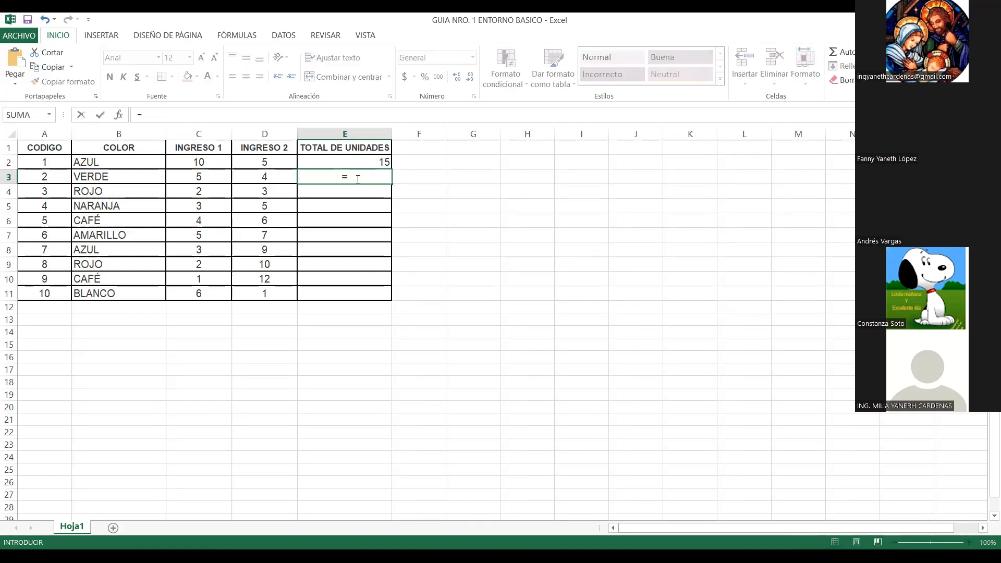
pyautogui.click(209, 176)
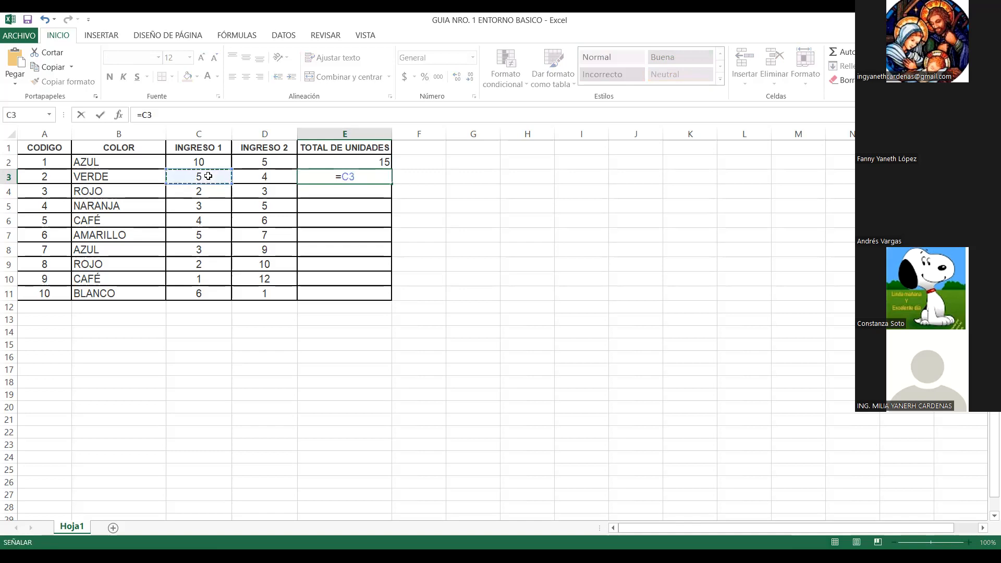
pyautogui.write('+')
pyautogui.click(259, 179)
pyautogui.write('+')
pyautogui.press('BackSpace')
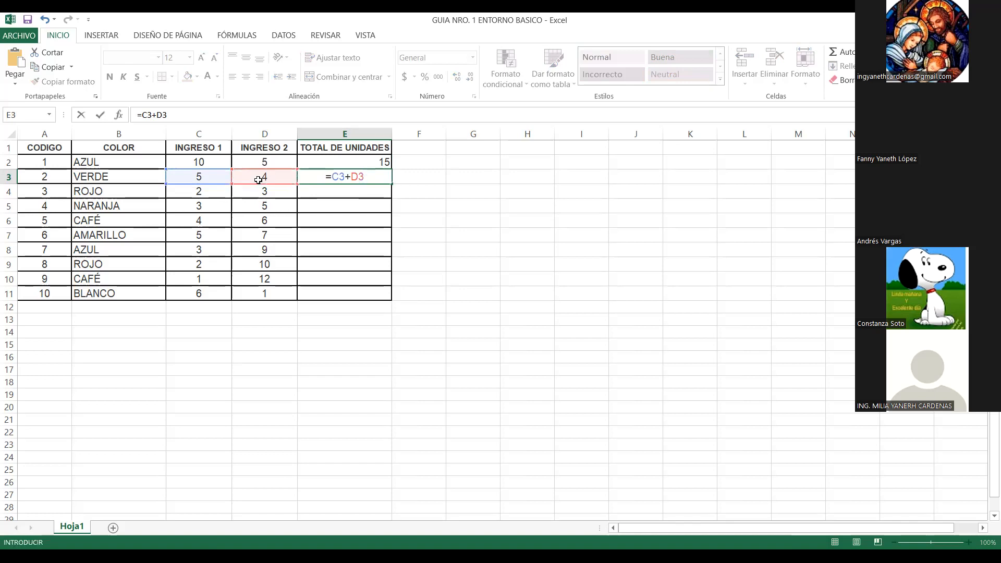
pyautogui.press('Return')
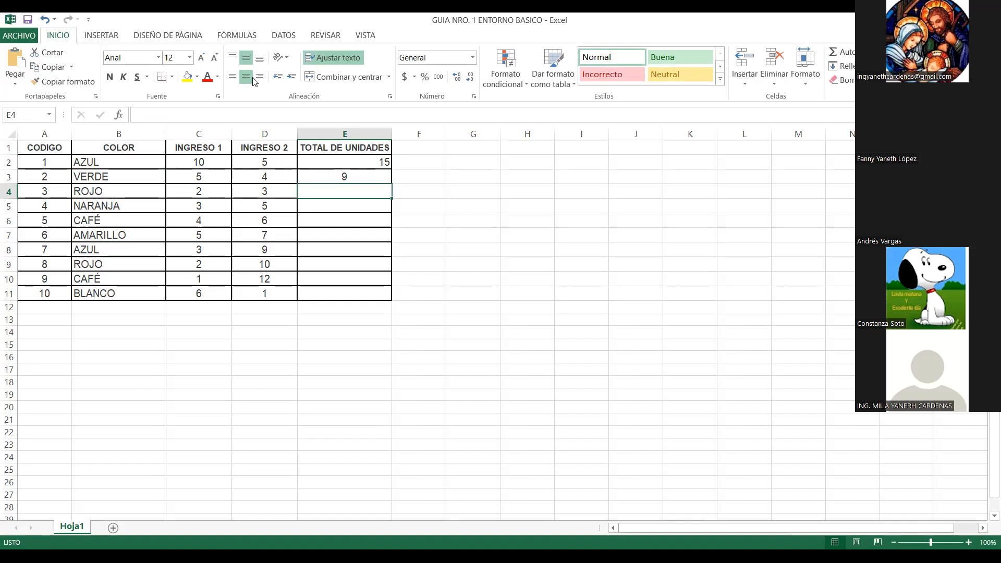
pyautogui.click(344, 162)
pyautogui.click(247, 76)
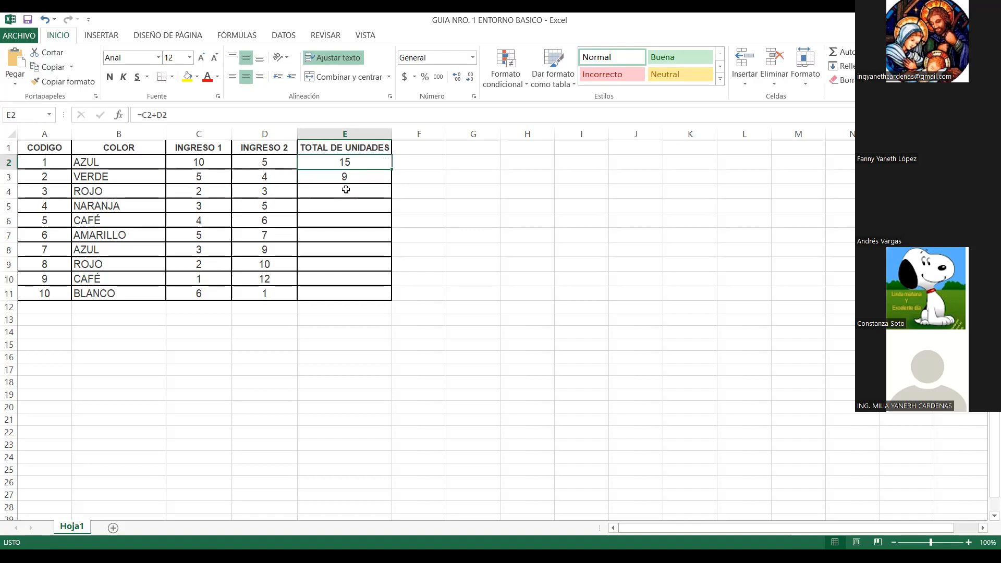
# Enter the formula =C4+D4 in cell E4 to total the ROJO row's units.
pyautogui.click(345, 190)
pyautogui.write('=')
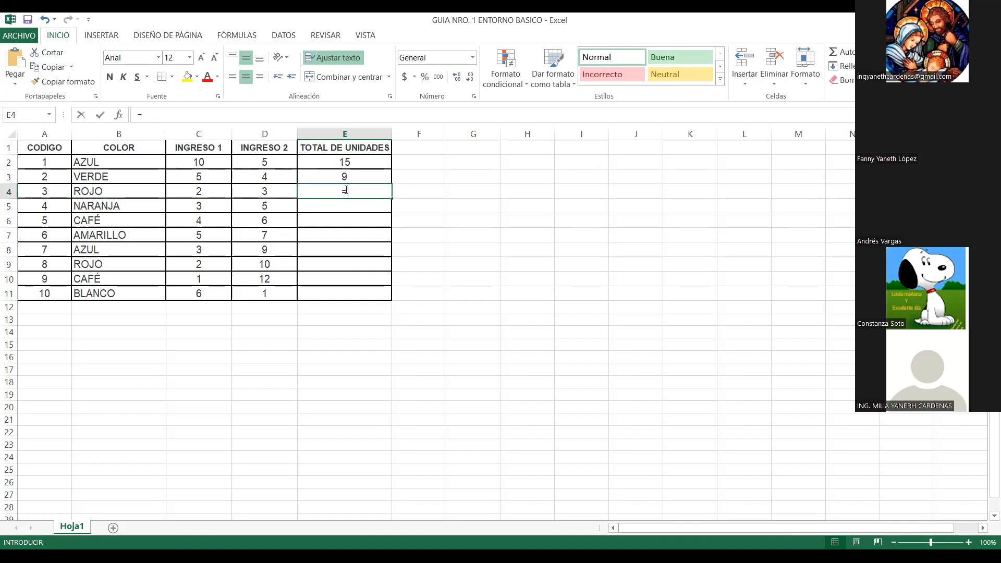
pyautogui.click(199, 193)
pyautogui.write('+')
pyautogui.click(287, 191)
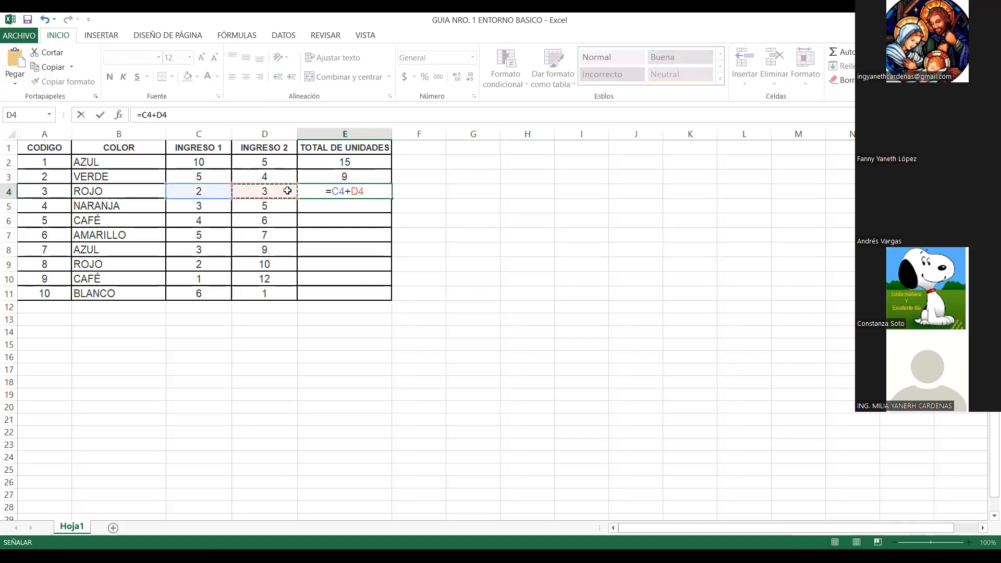
pyautogui.press('Return')
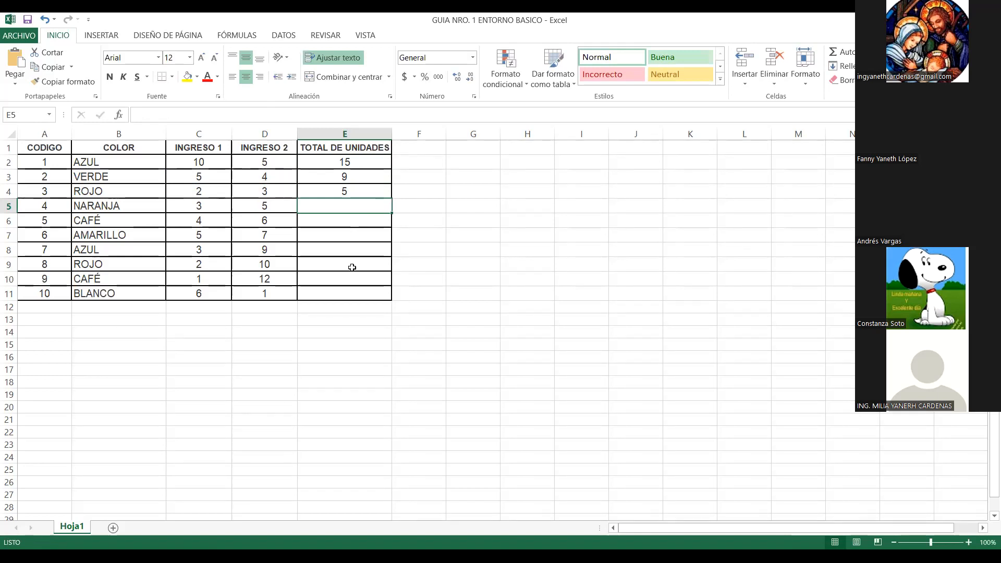
# Fill the formula from cell E4 down through E11 to total the remaining rows.
pyautogui.click(376, 189)
pyautogui.moveTo(391, 198); pyautogui.dragTo(386, 295)
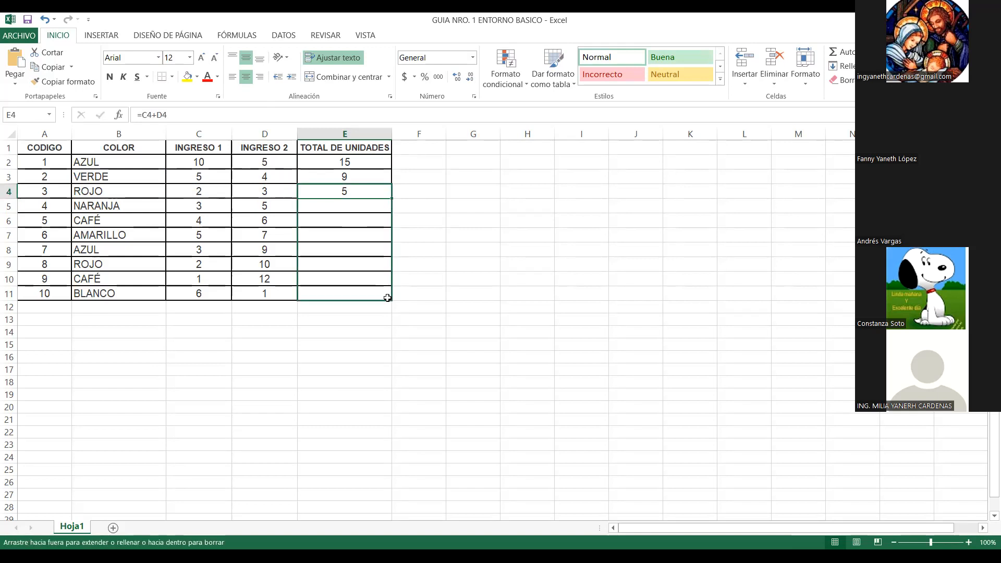
pyautogui.click(347, 296)
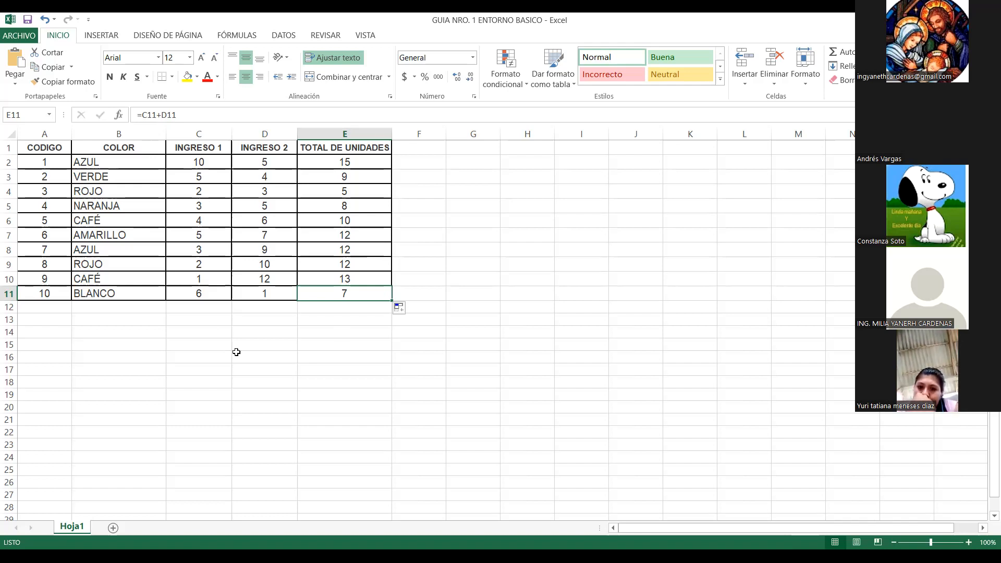
# Review the formulas in several TOTAL DE UNIDADES cells between E2 and E8.
pyautogui.click(231, 321)
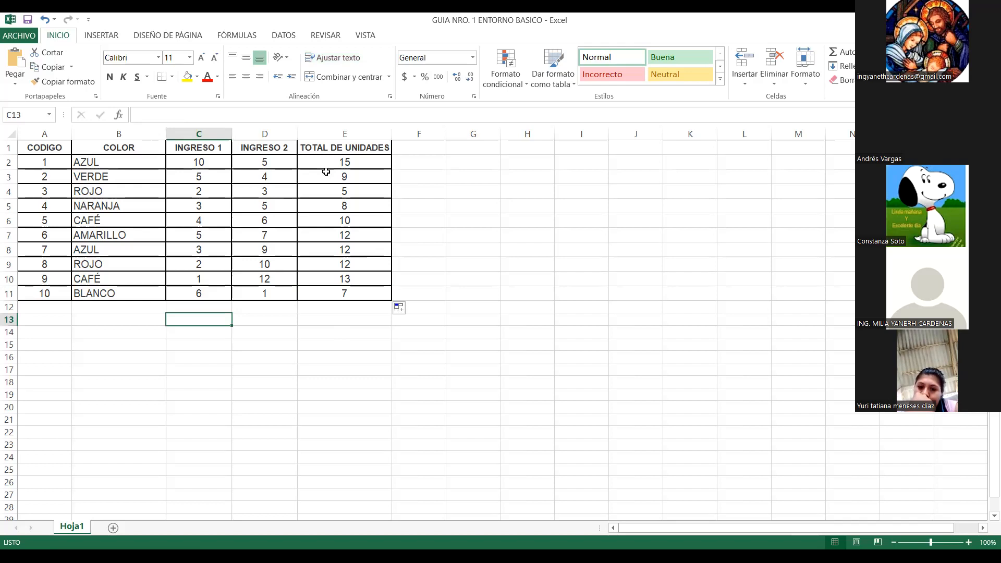
pyautogui.click(371, 166)
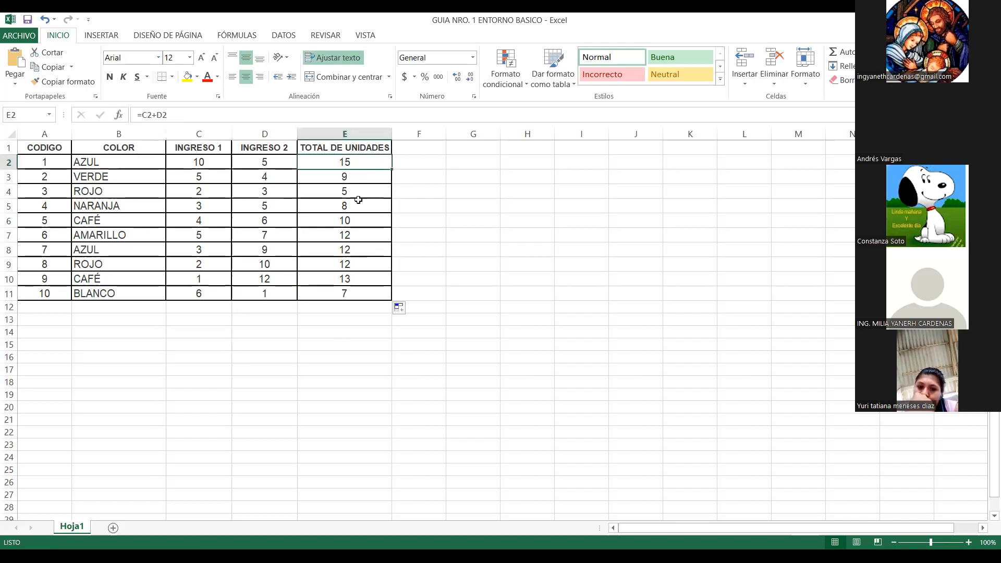
pyautogui.click(361, 179)
pyautogui.click(362, 208)
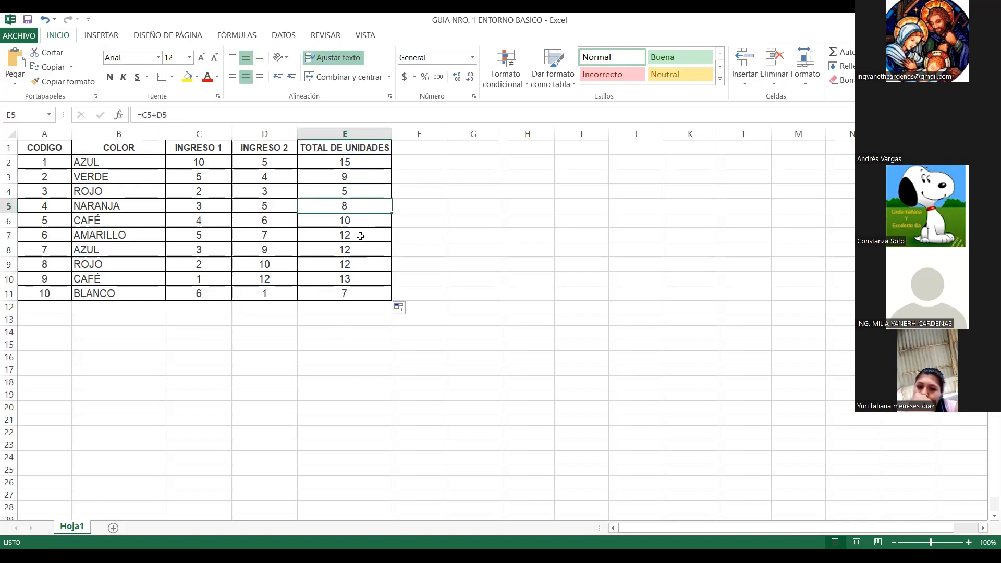
pyautogui.click(363, 235)
pyautogui.click(363, 251)
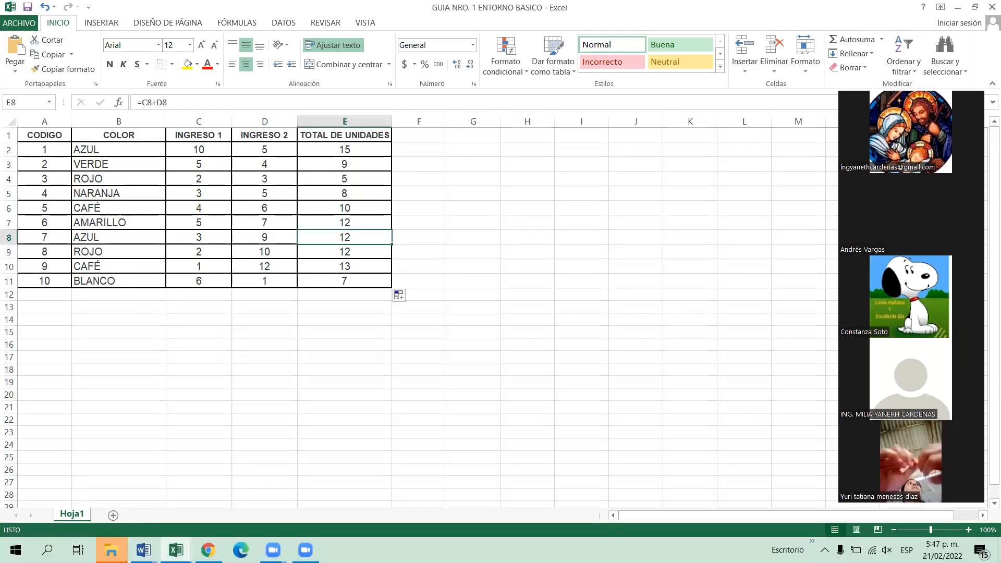
# Switch to Chrome with the Gmail message "GUIA 1 EXCEL ENTORNO BASICO" open.
pyautogui.hotkey('alt', 'Tab')
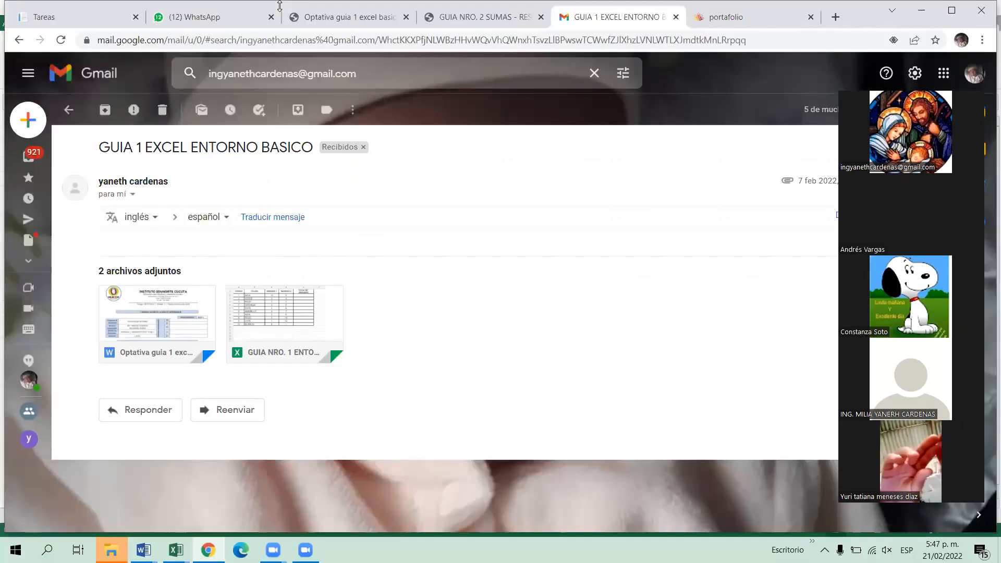
# Read the exercise instructions in the open PDF "Optativa guia 1 excel basico" through to the numbered tasks on page 2.
pyautogui.click(363, 18)
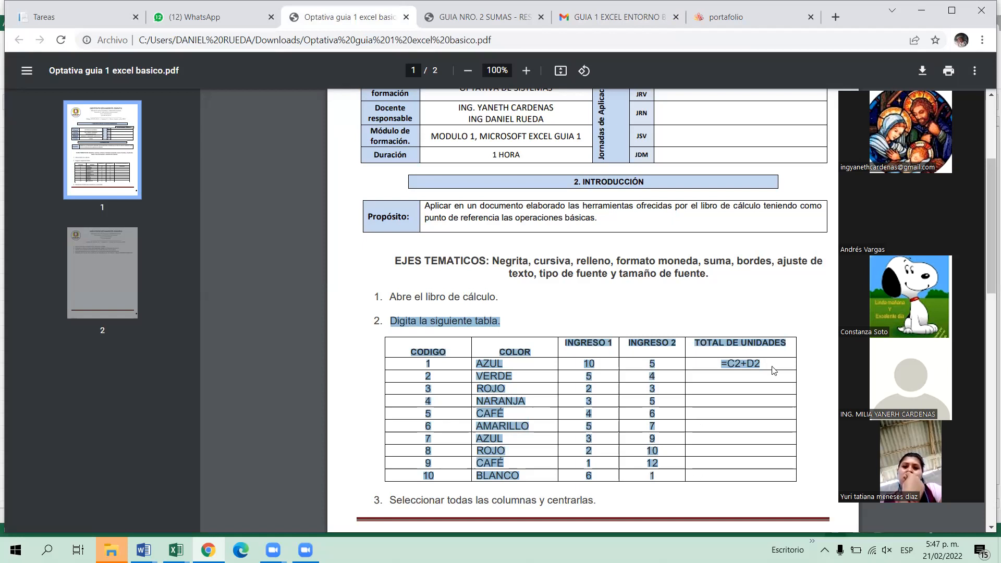
pyautogui.click(753, 374)
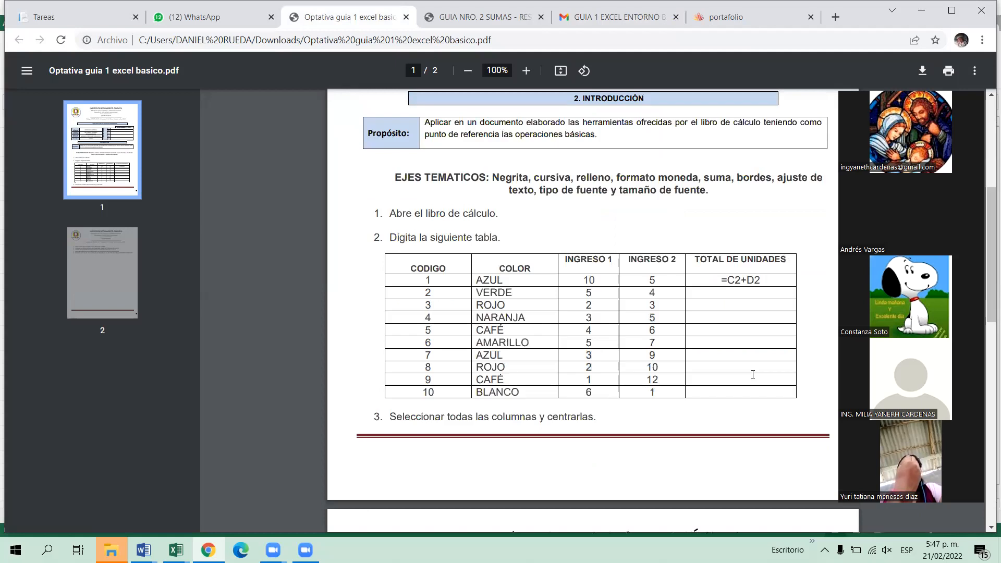
pyautogui.scroll(-3, 753, 374)
pyautogui.scroll(-3, 490, 348)
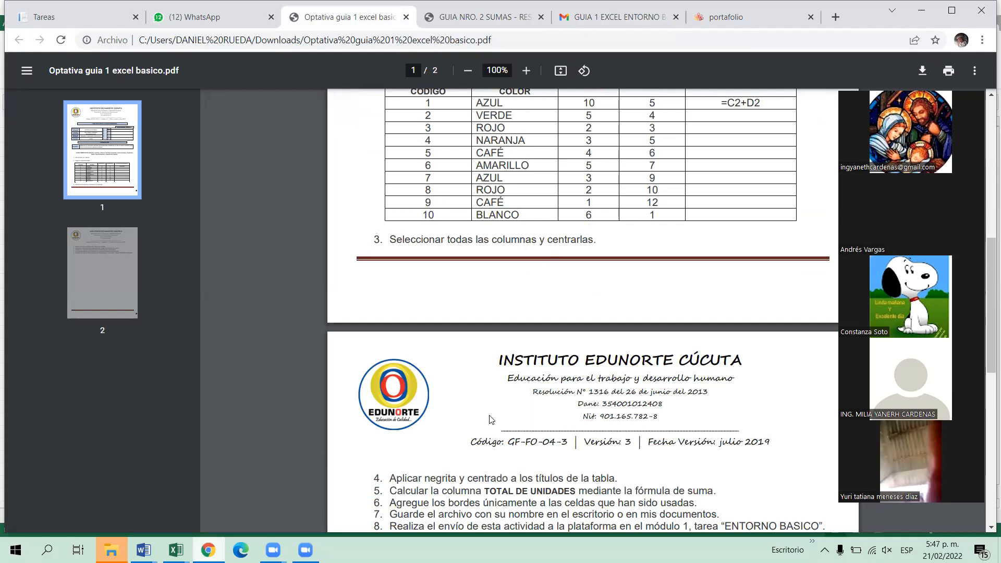
pyautogui.scroll(-3, 619, 369)
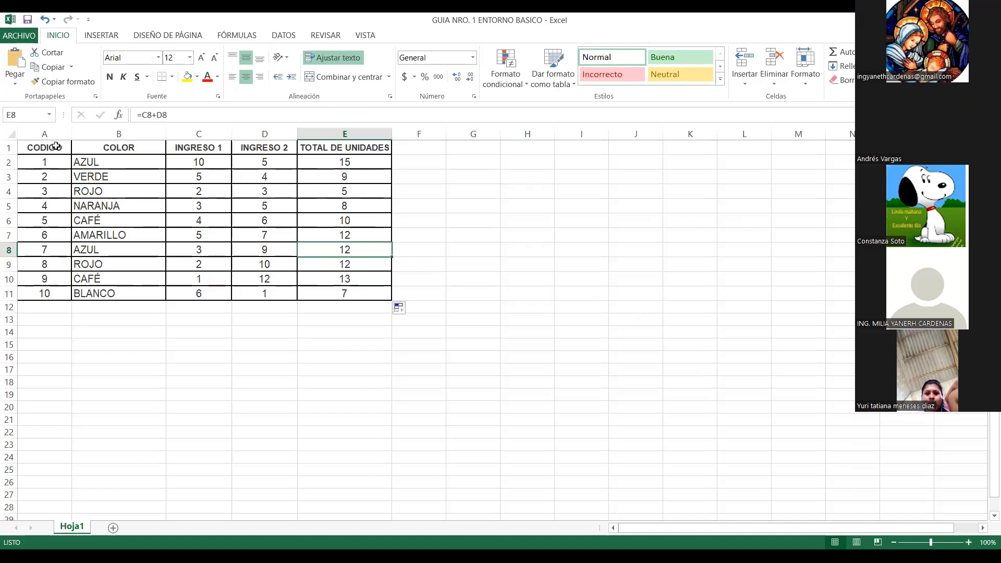
# Switch to the Excel worksheet and remove all borders from the table in A1:E11.
pyautogui.moveTo(56, 147); pyautogui.dragTo(333, 294)
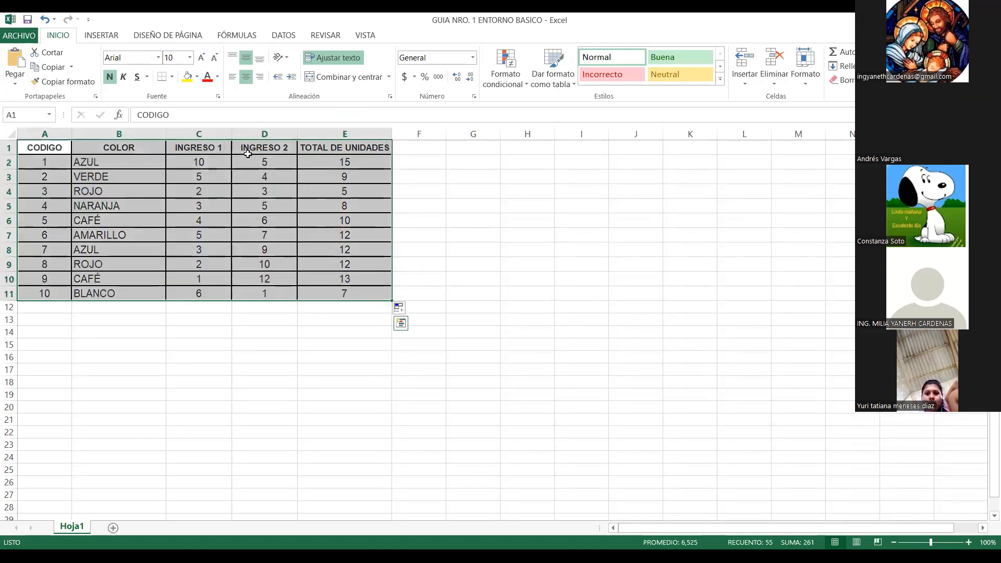
pyautogui.click(173, 77)
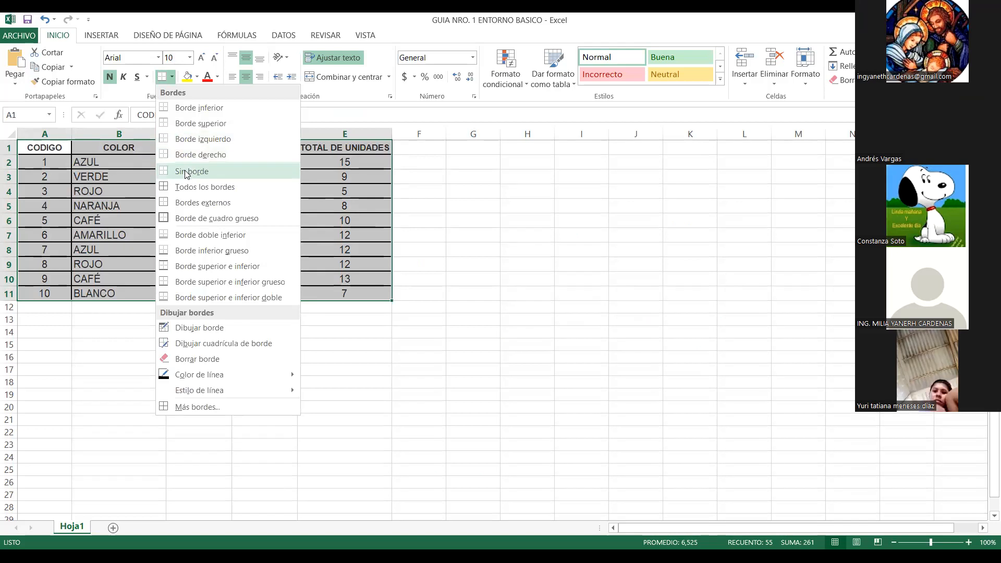
pyautogui.click(204, 171)
pyautogui.click(204, 280)
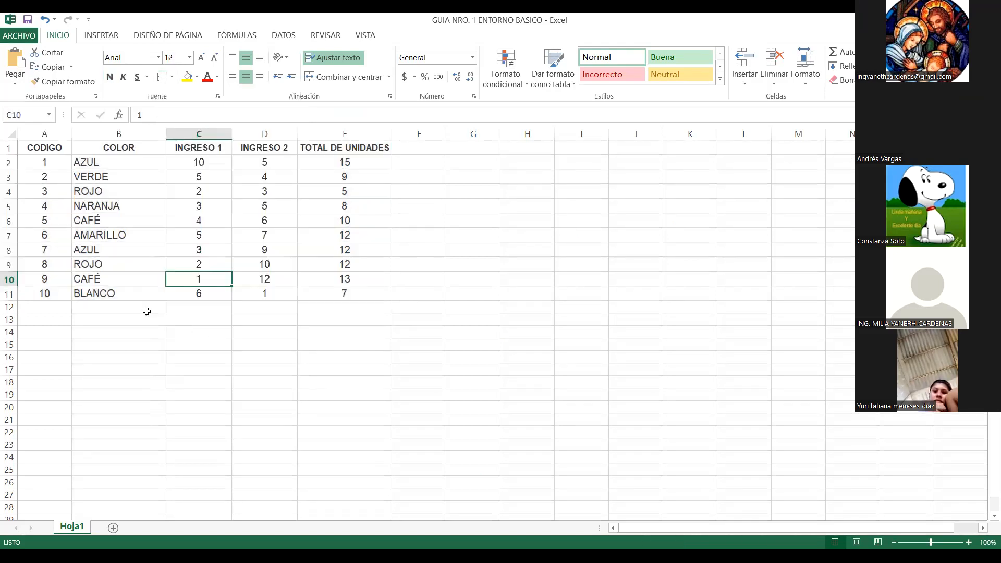
pyautogui.click(148, 311)
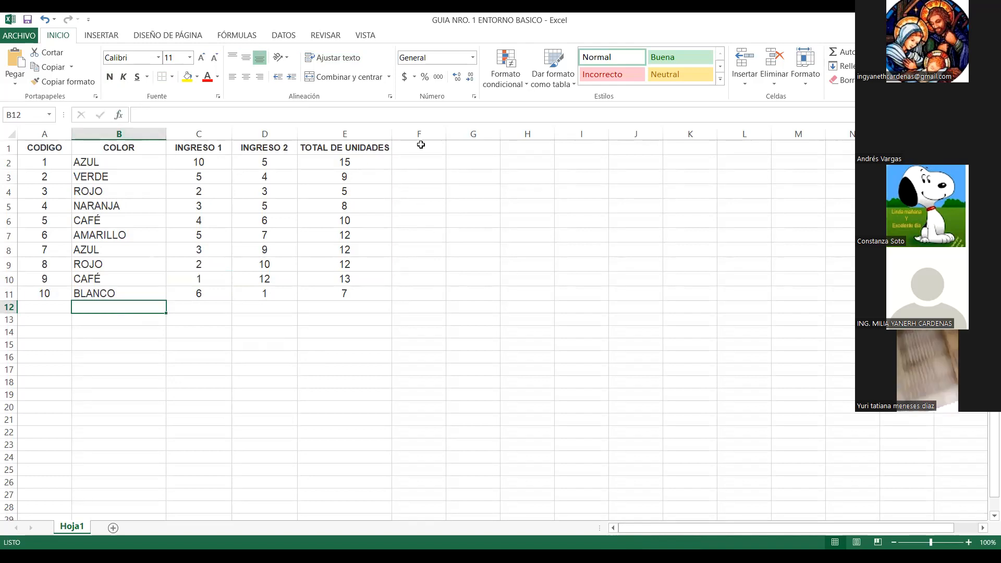
# Check the formulas in several TOTAL DE UNIDADES cells and highlight the range E2:E11.
pyautogui.click(370, 181)
pyautogui.click(367, 209)
pyautogui.click(360, 235)
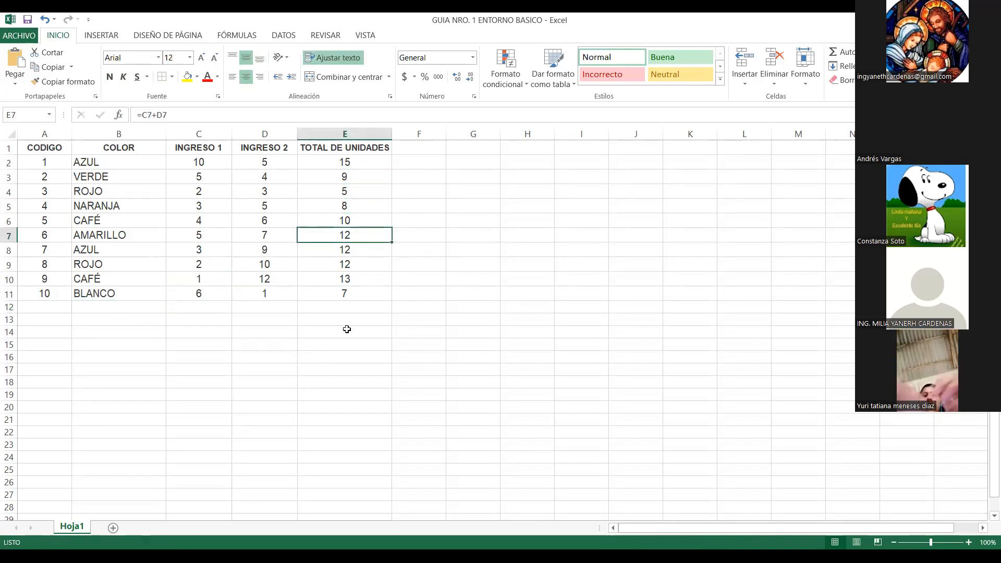
pyautogui.click(353, 308)
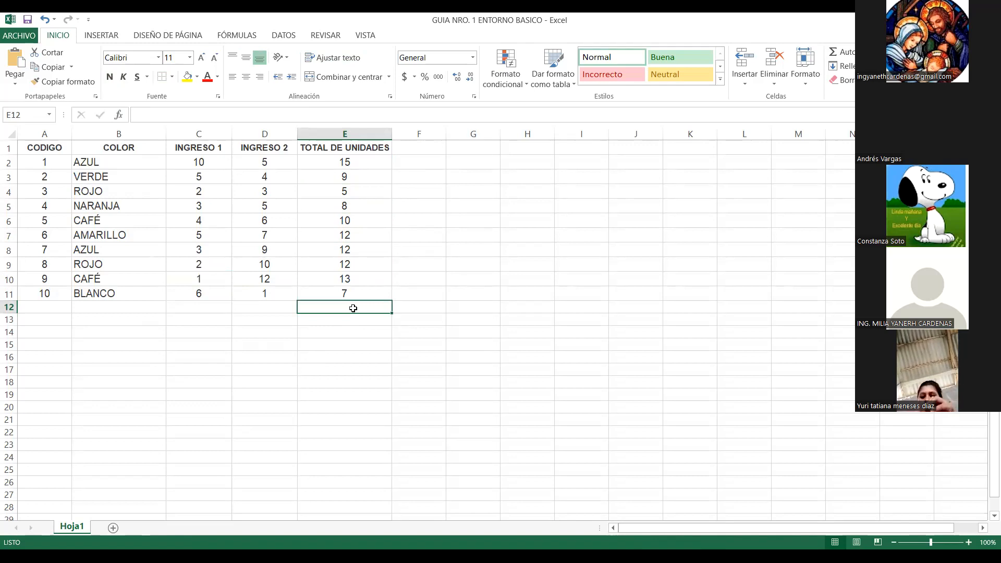
pyautogui.click(361, 162)
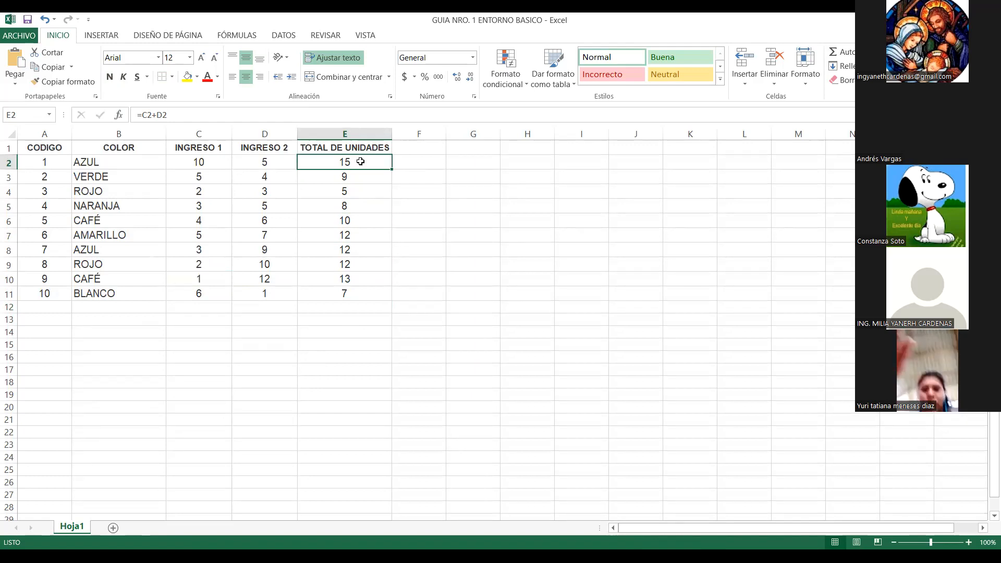
pyautogui.moveTo(360, 161); pyautogui.dragTo(349, 288)
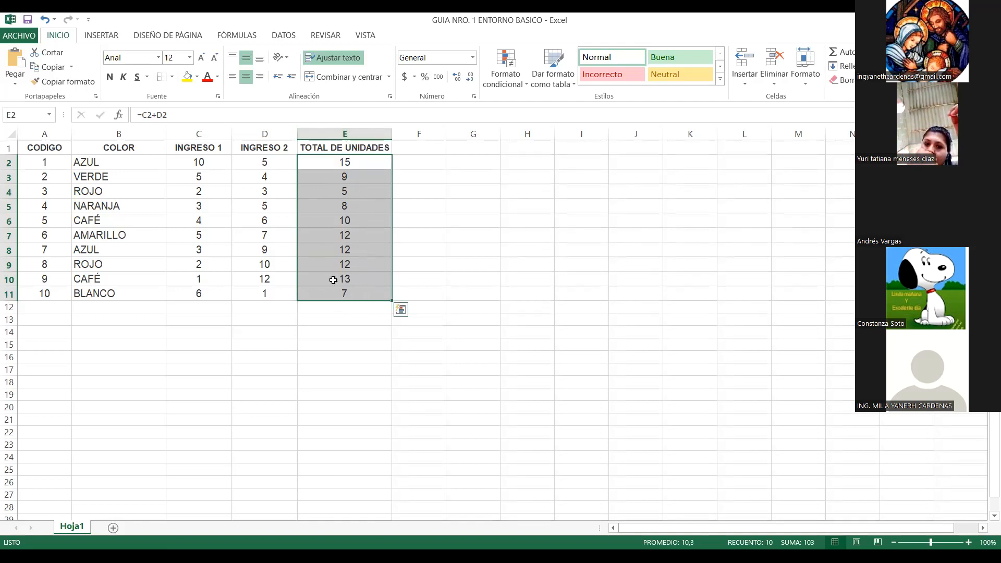
pyautogui.click(336, 311)
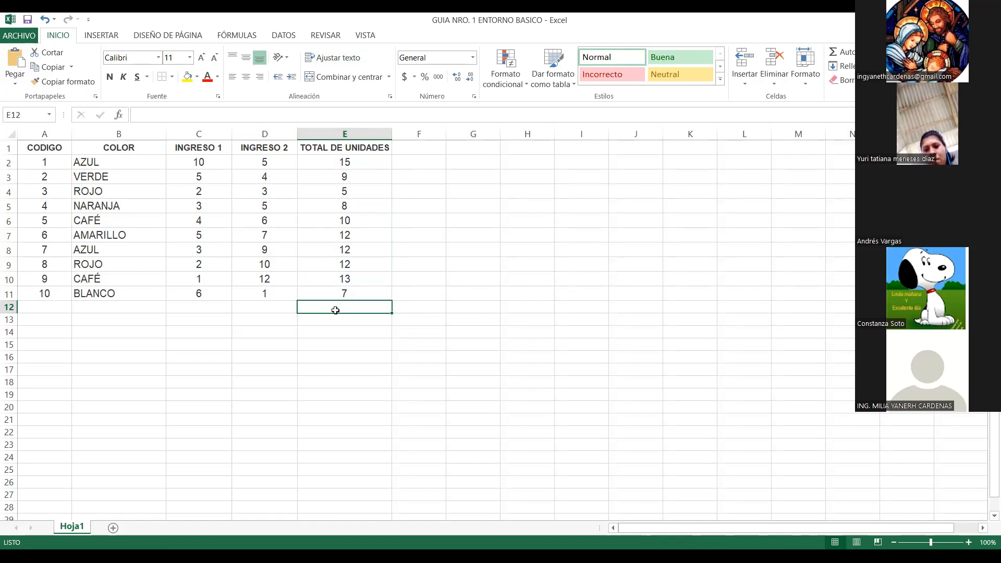
pyautogui.write('=')
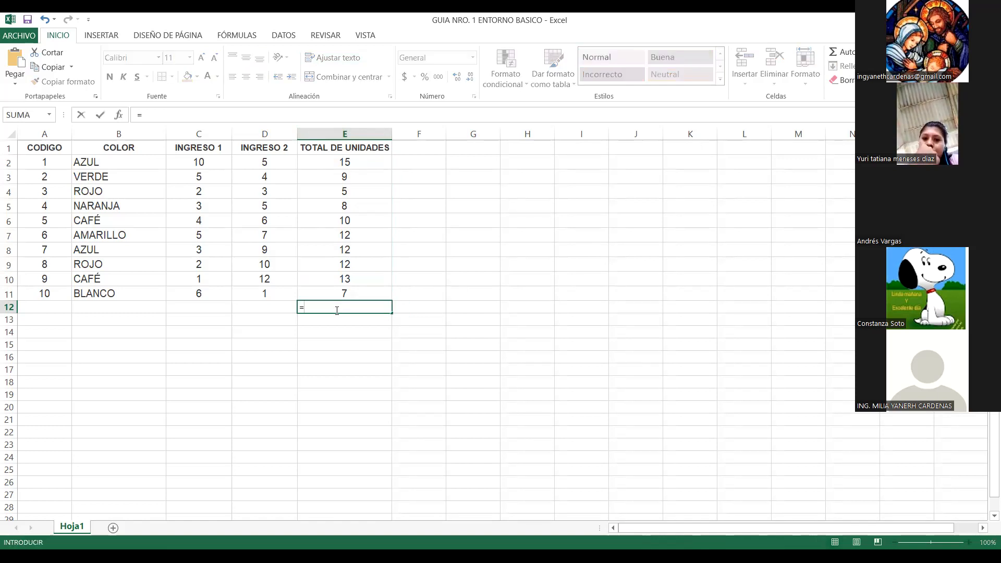
pyautogui.write('suma')
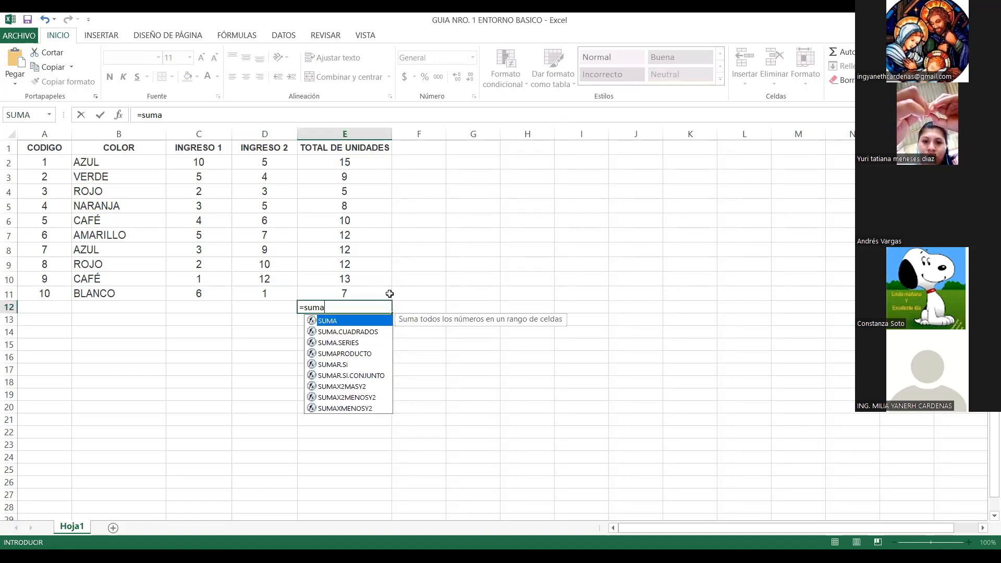
pyautogui.write('(')
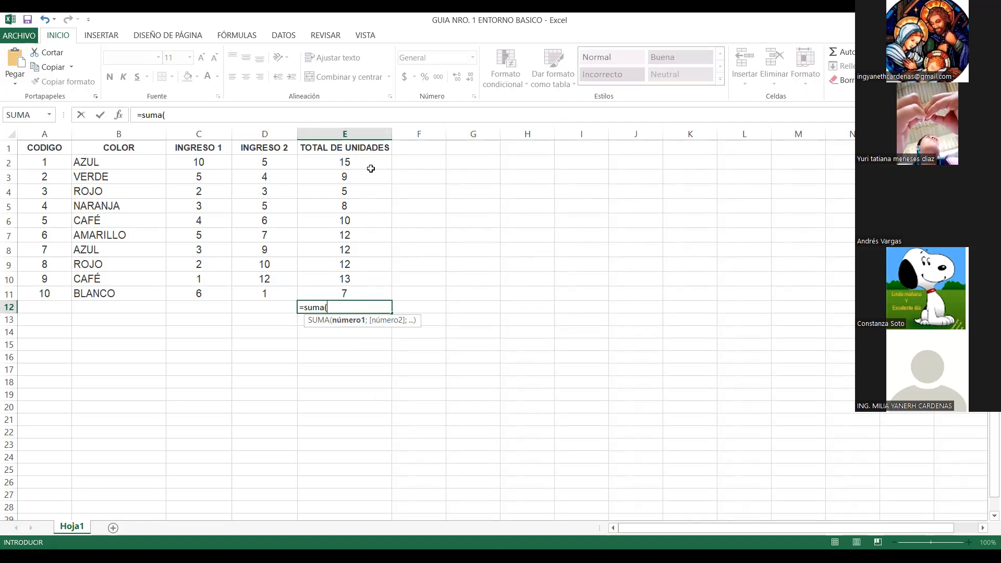
pyautogui.click(347, 163)
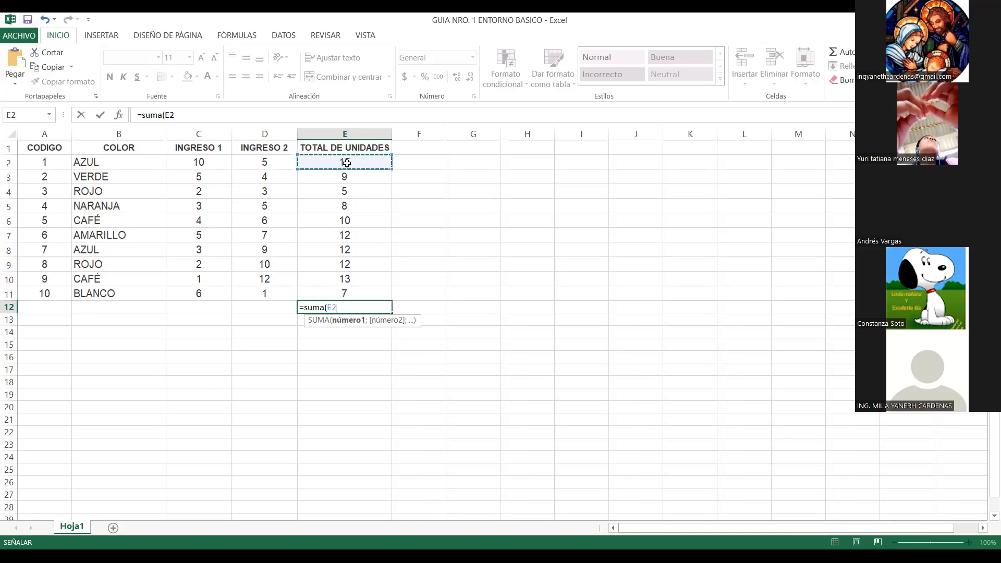
pyautogui.press('F8')
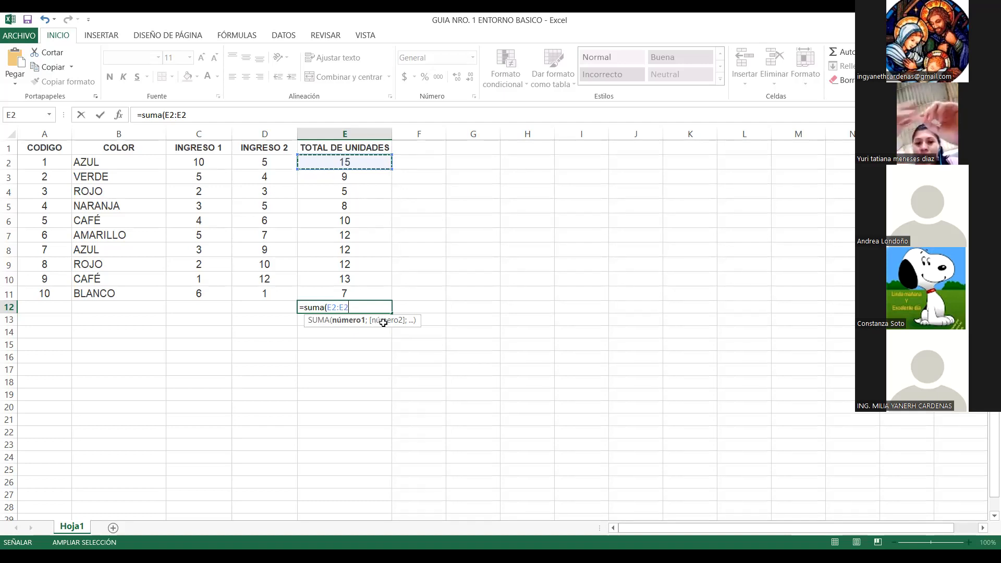
pyautogui.press('Escape')
pyautogui.click(361, 334)
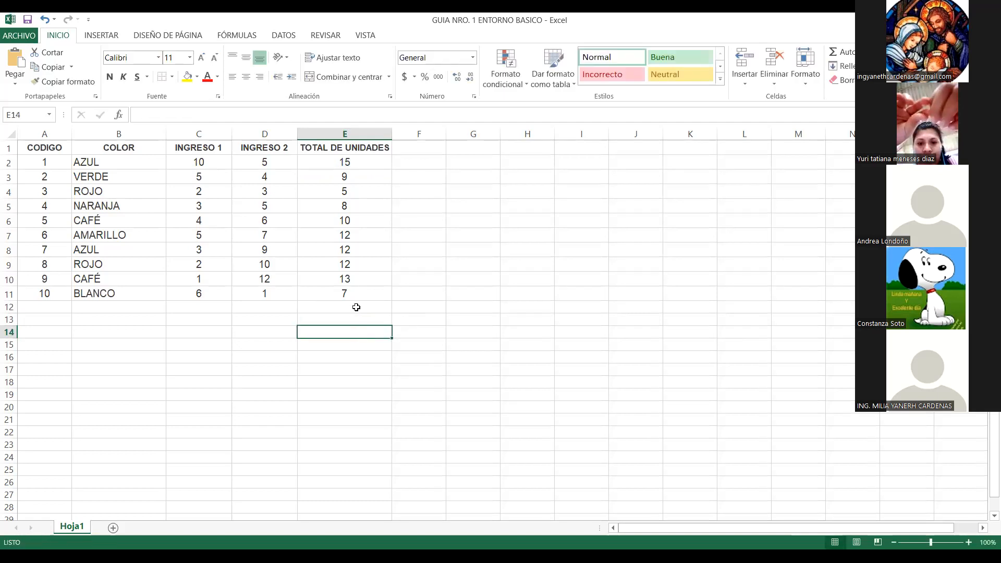
# Inspect the formula in cell E2 with its referenced cells, and highlight the TOTAL DE UNIDADES values in E2:E11.
pyautogui.click(356, 307)
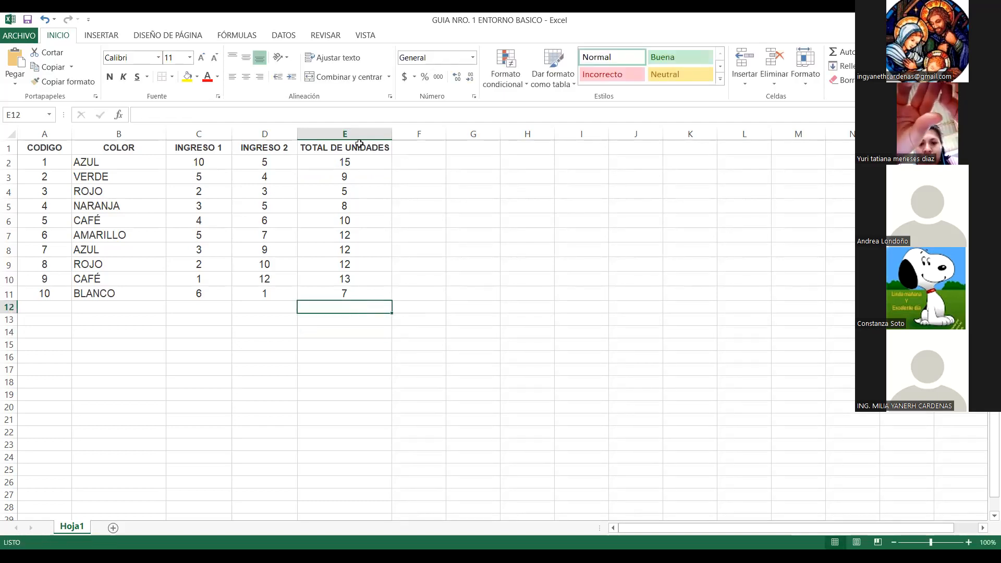
pyautogui.click(321, 161)
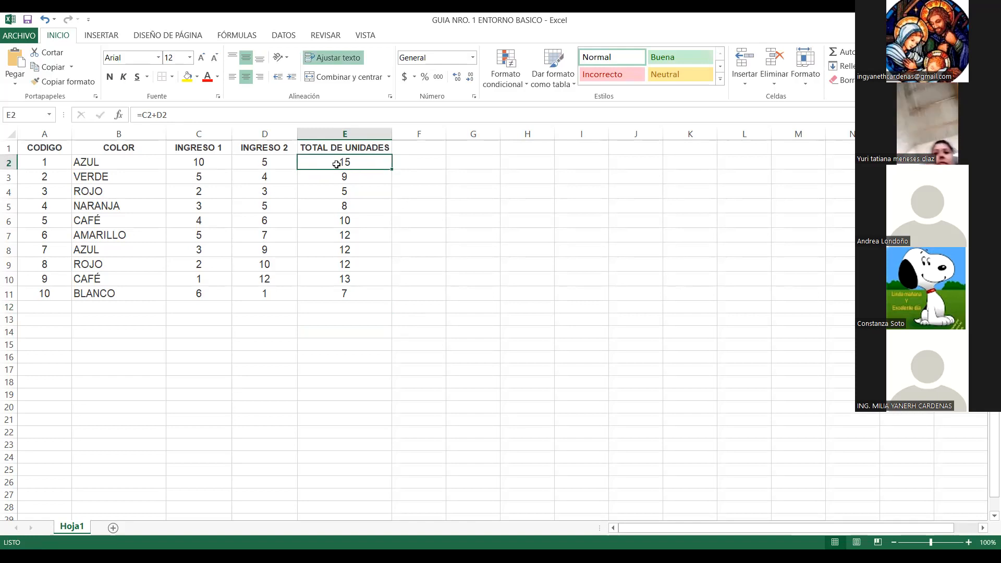
pyautogui.click(147, 115)
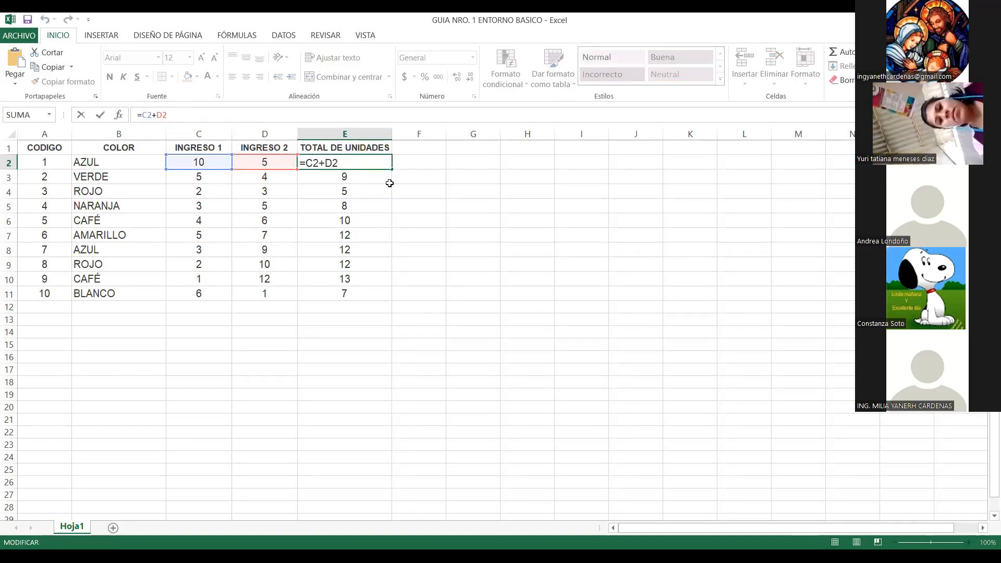
pyautogui.press('Return')
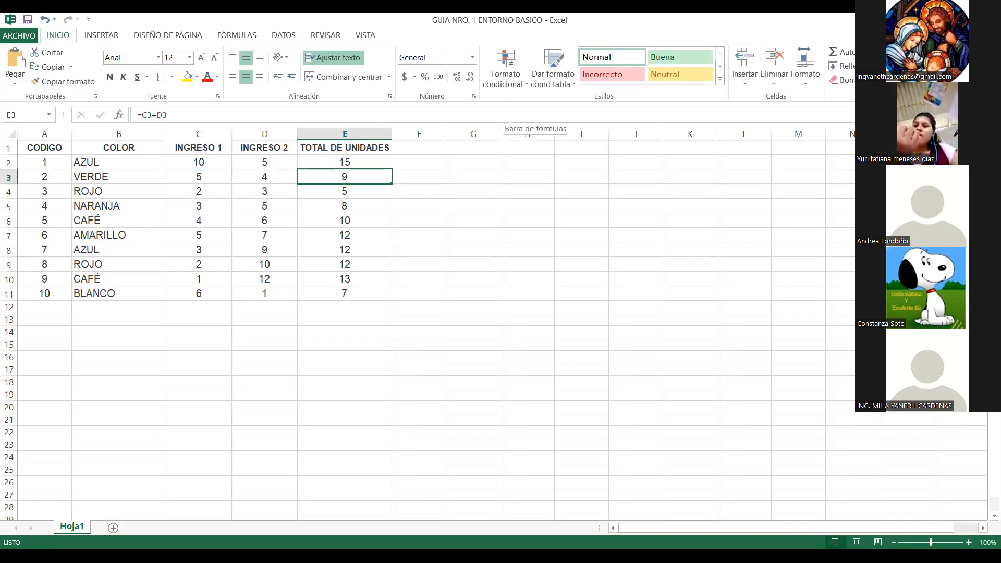
pyautogui.click(327, 307)
pyautogui.moveTo(356, 156); pyautogui.dragTo(354, 295)
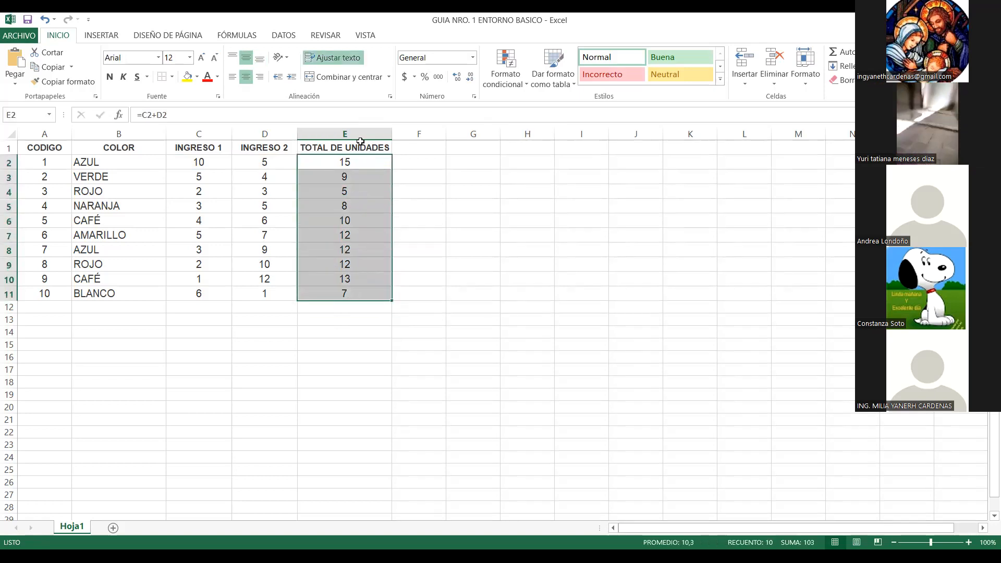
# Enter the formula =SUMA(E2:E11) in cell E12 to total the TOTAL DE UNIDADES column, and select that cell to check it.
pyautogui.click(312, 308)
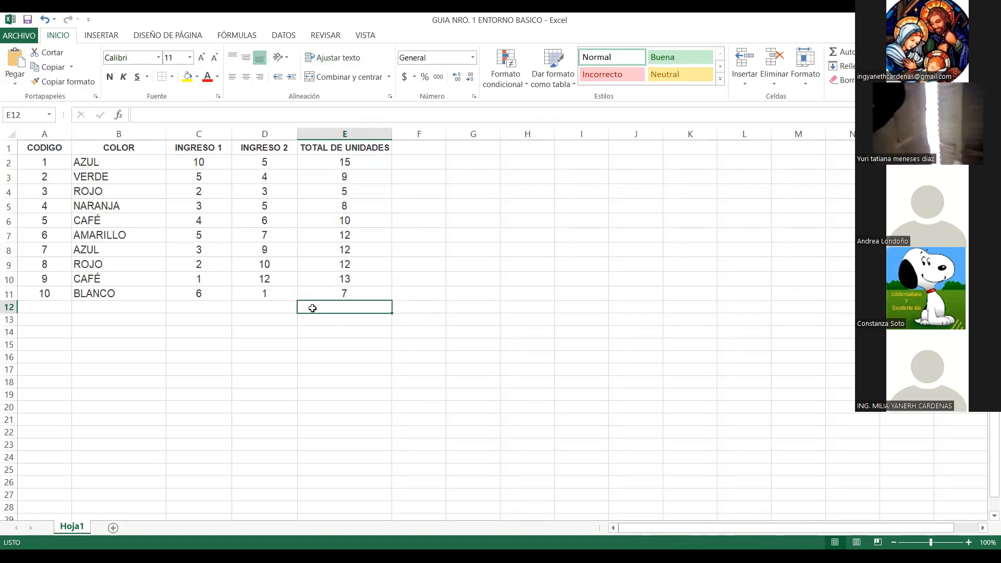
pyautogui.write('=')
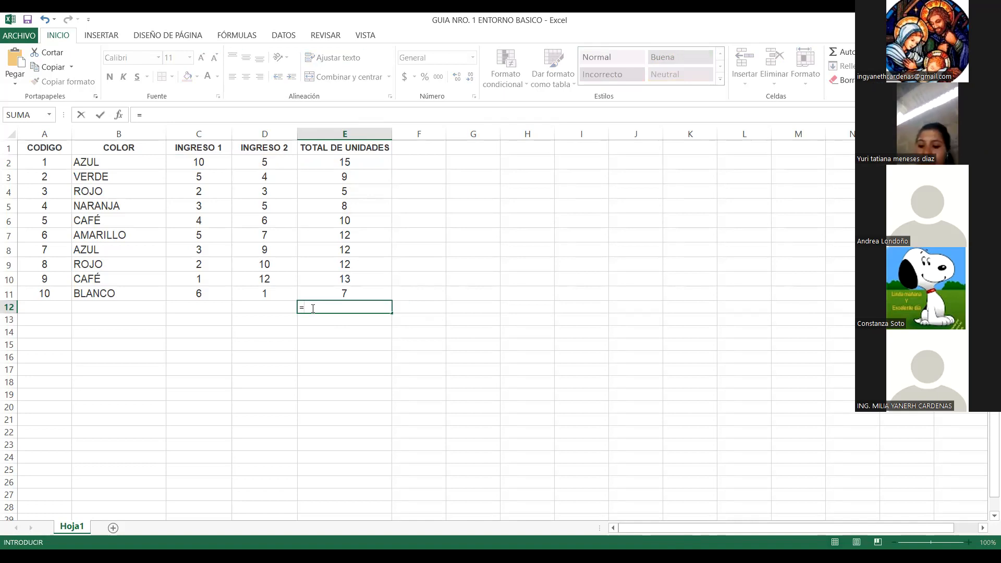
pyautogui.write('suma')
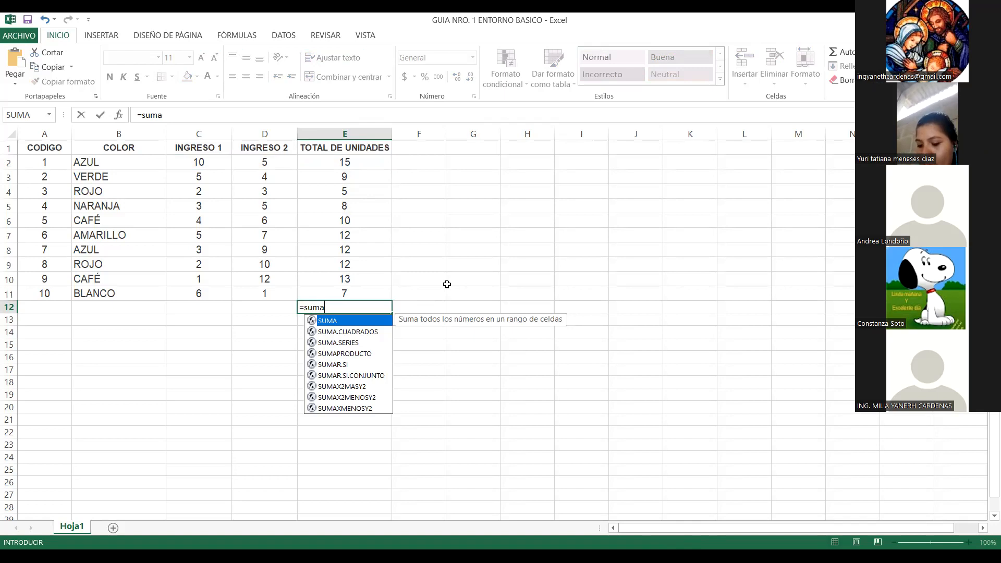
pyautogui.write('(')
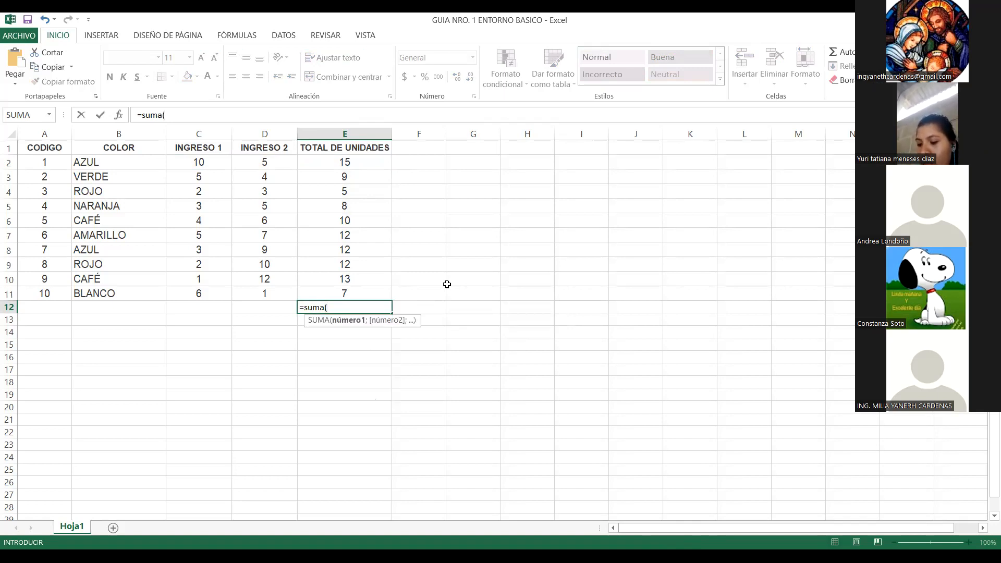
pyautogui.press('BackSpace')
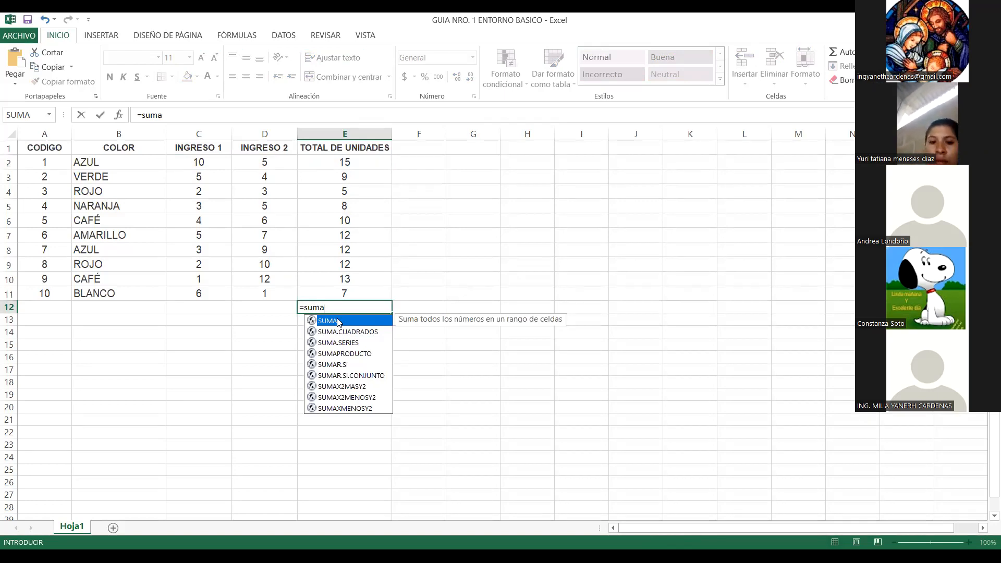
pyautogui.write('(')
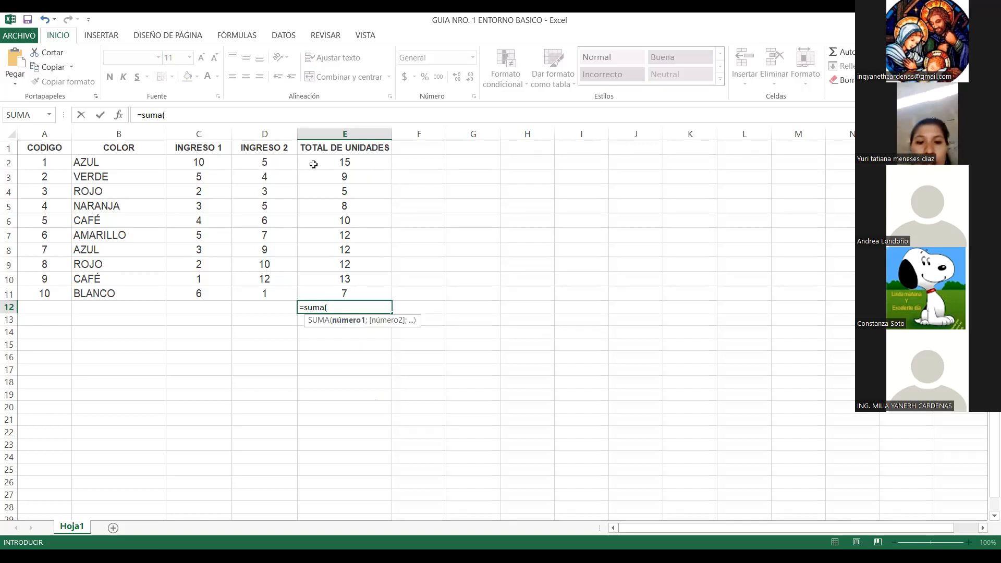
pyautogui.click(355, 161)
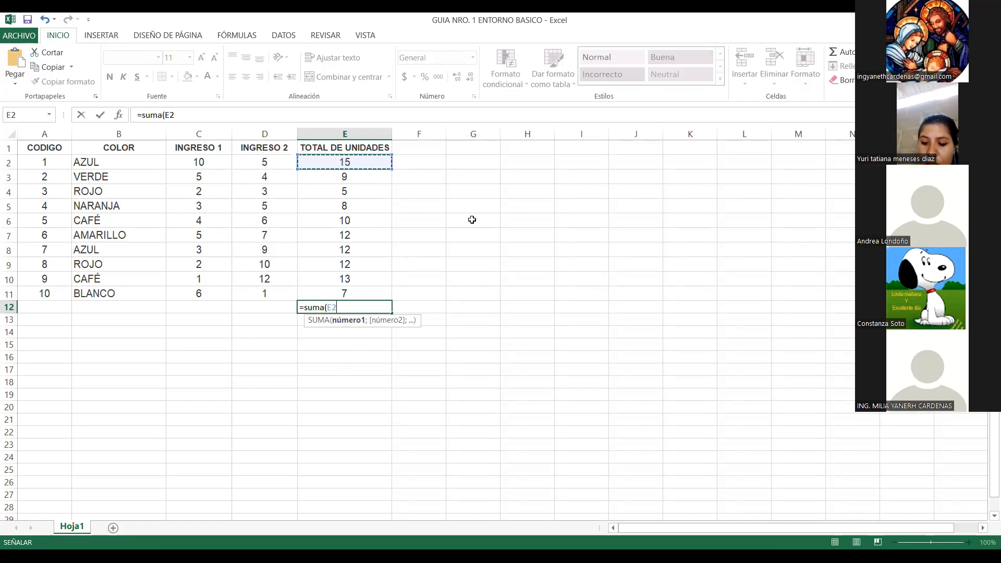
pyautogui.press('F8')
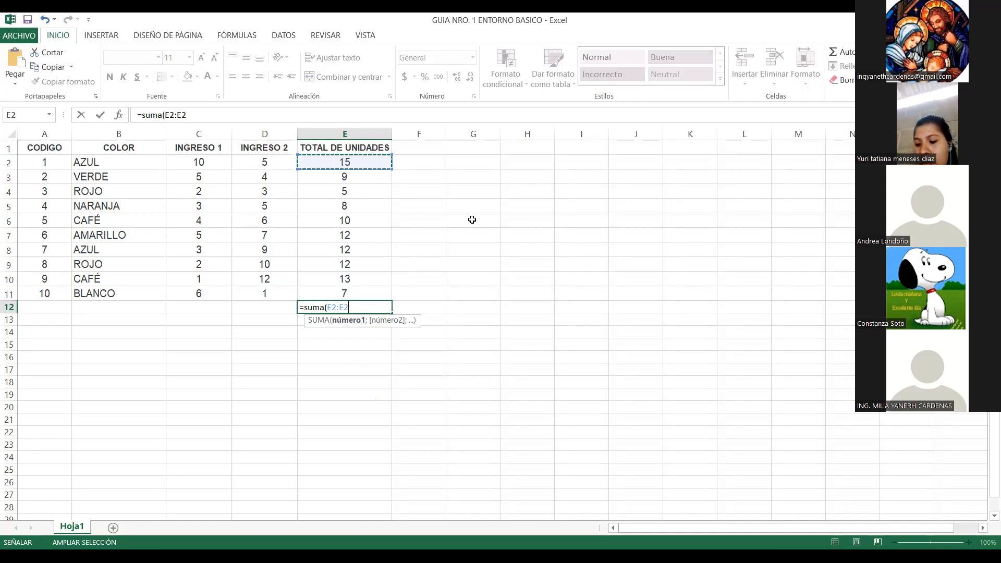
pyautogui.click(353, 294)
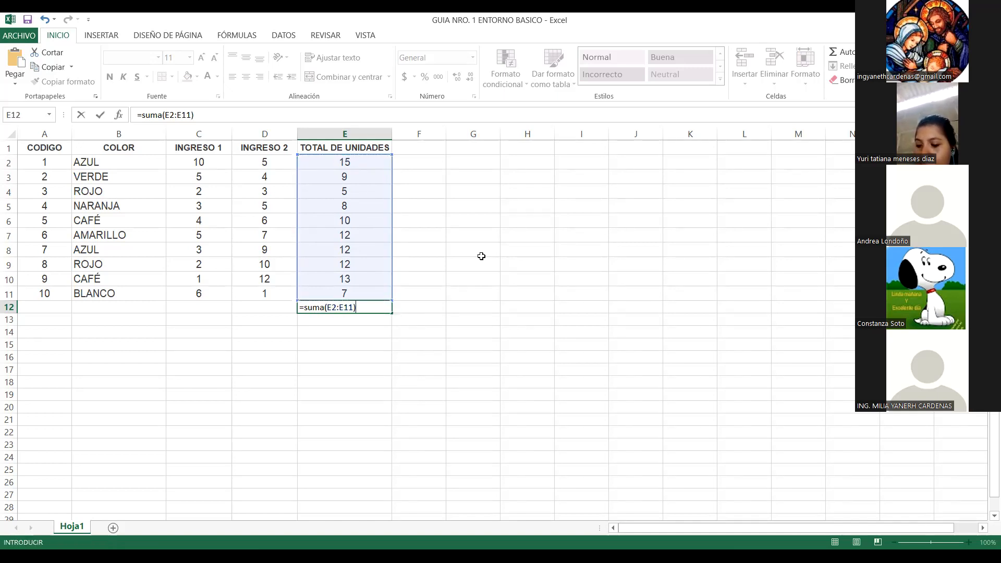
pyautogui.press('Return')
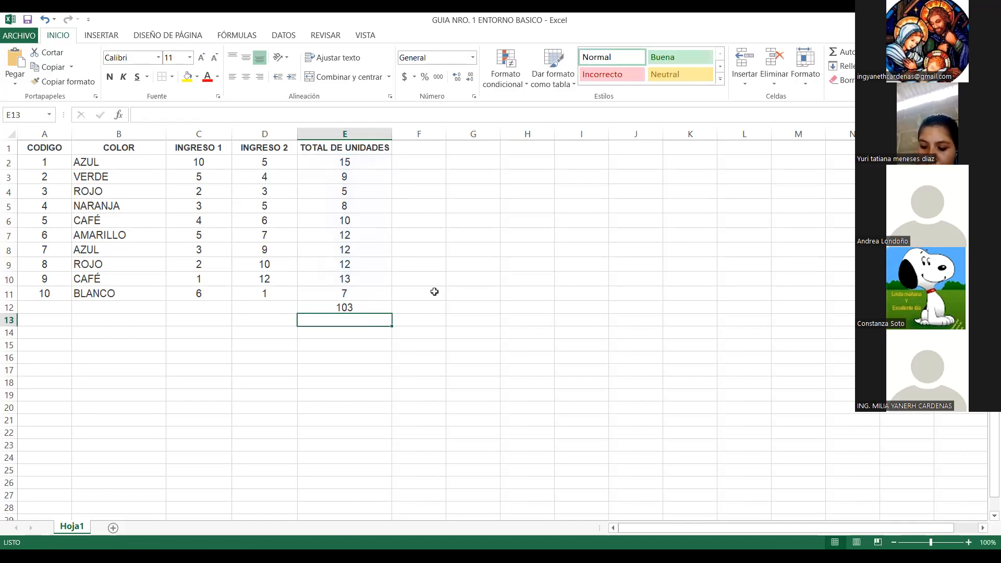
pyautogui.click(369, 307)
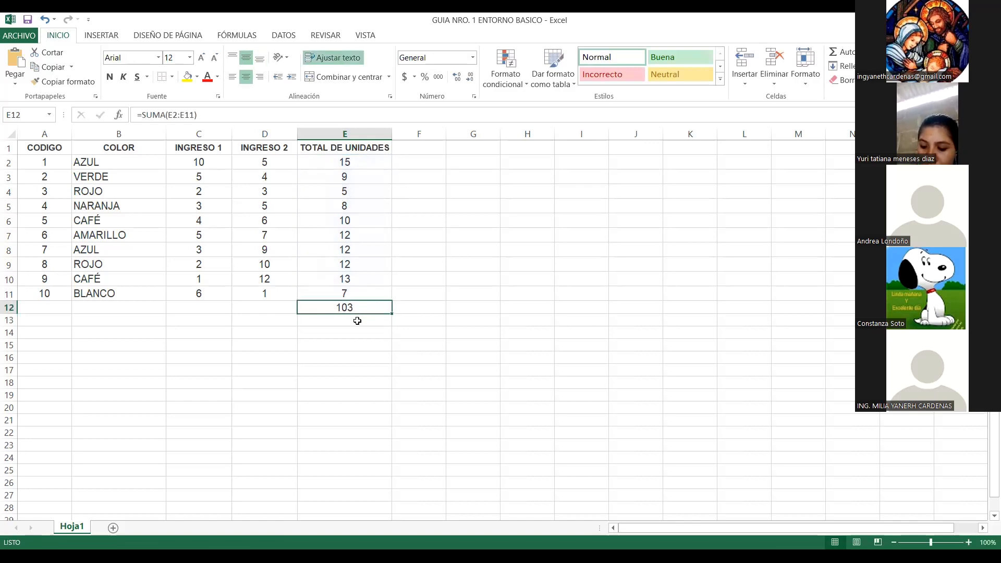
# Enter the formula =E2+E3+E4+E5+E6+E7+E8+E9+E10+E11 in cell E13 to total the units by adding each cell.
pyautogui.click(356, 321)
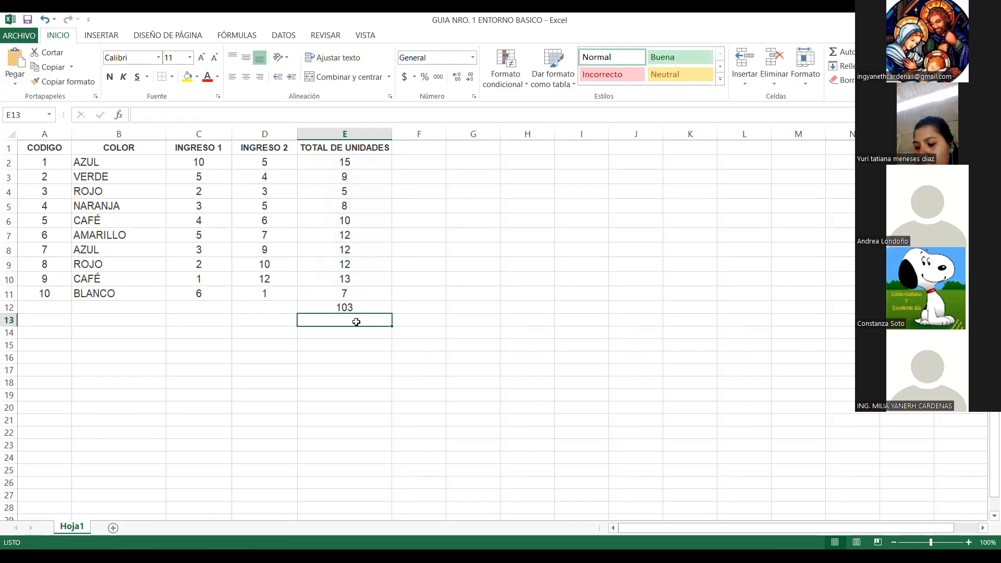
pyautogui.write('=')
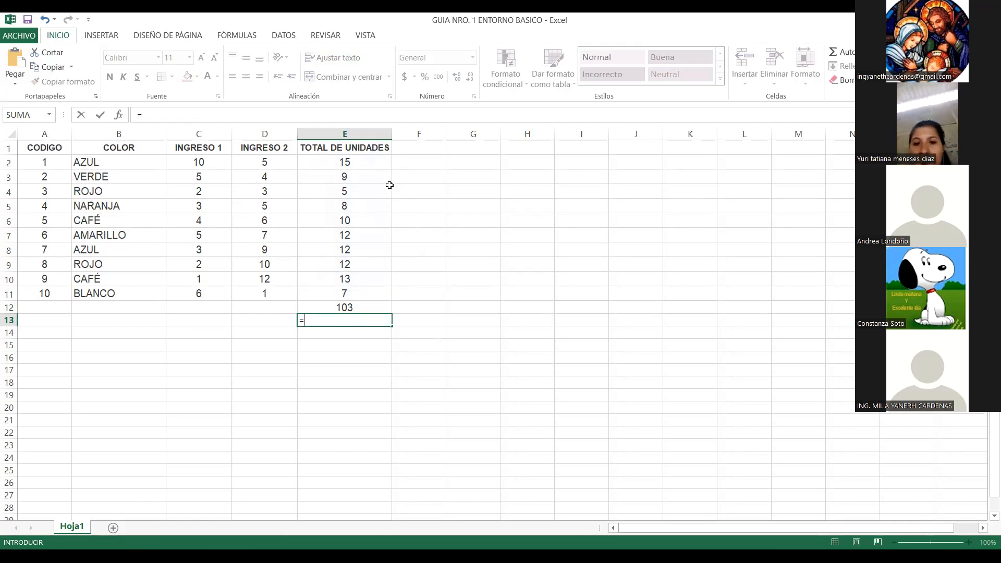
pyautogui.click(370, 162)
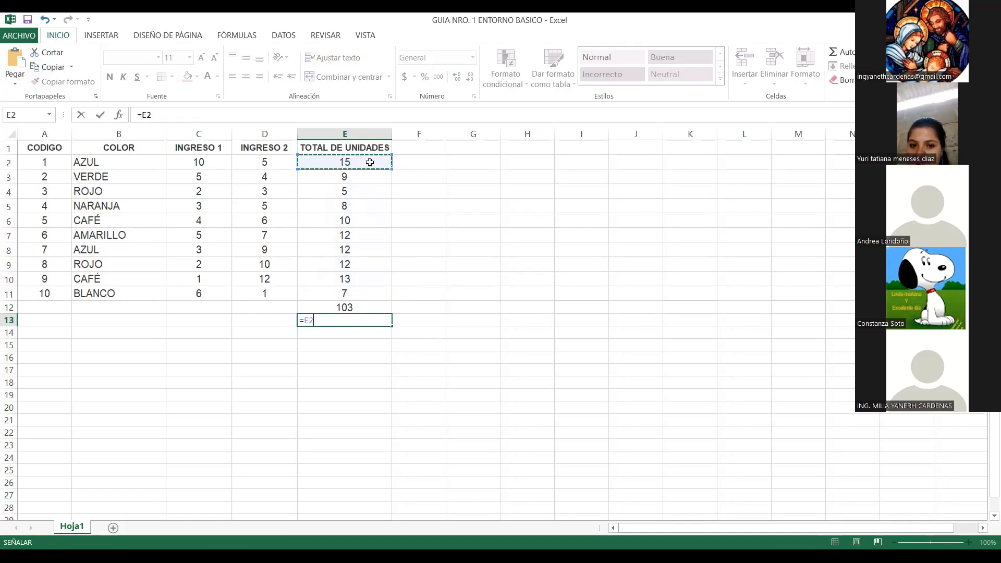
pyautogui.write('+')
pyautogui.click(365, 180)
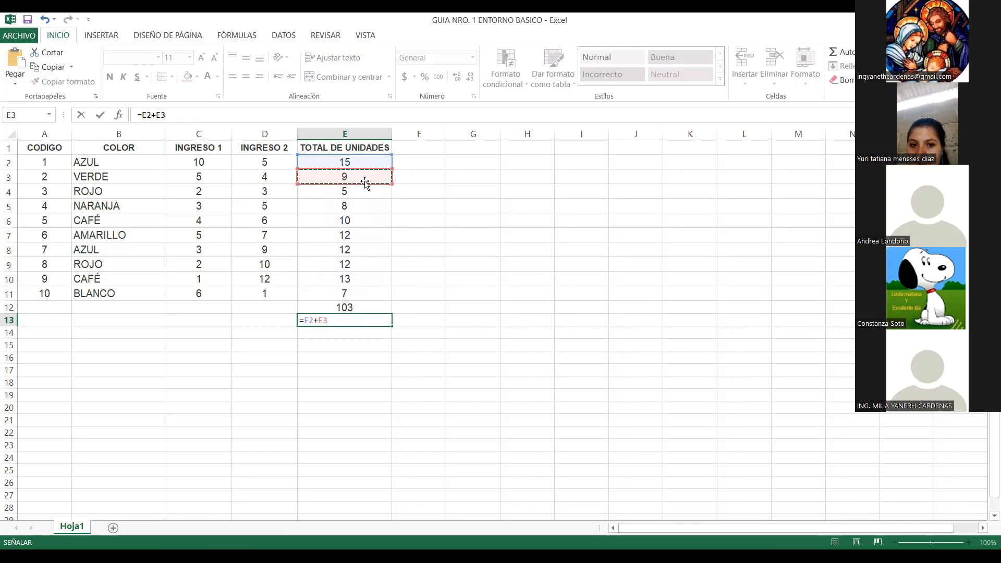
pyautogui.write('+')
pyautogui.click(357, 194)
pyautogui.write('+')
pyautogui.click(364, 206)
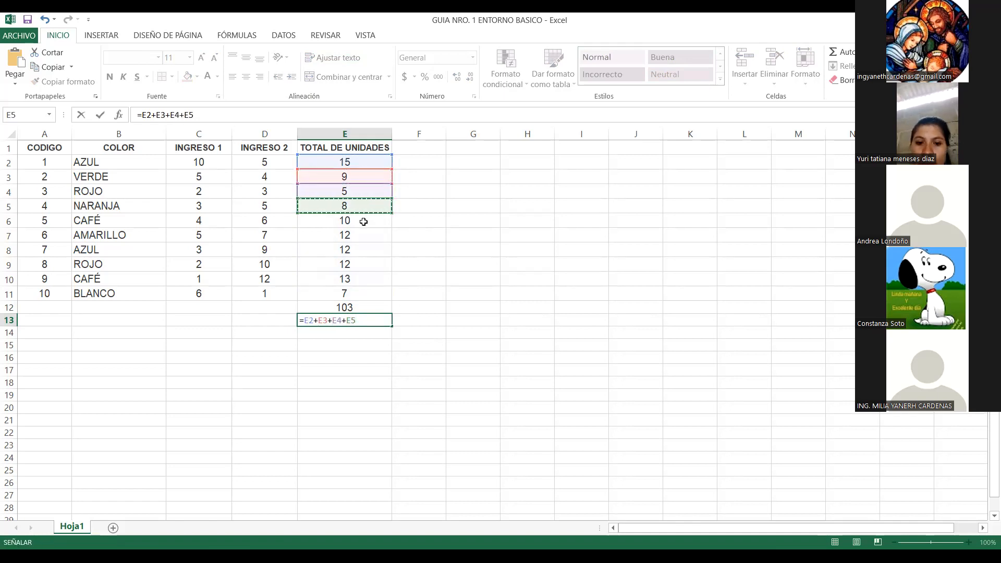
pyautogui.write('+')
pyautogui.click(362, 221)
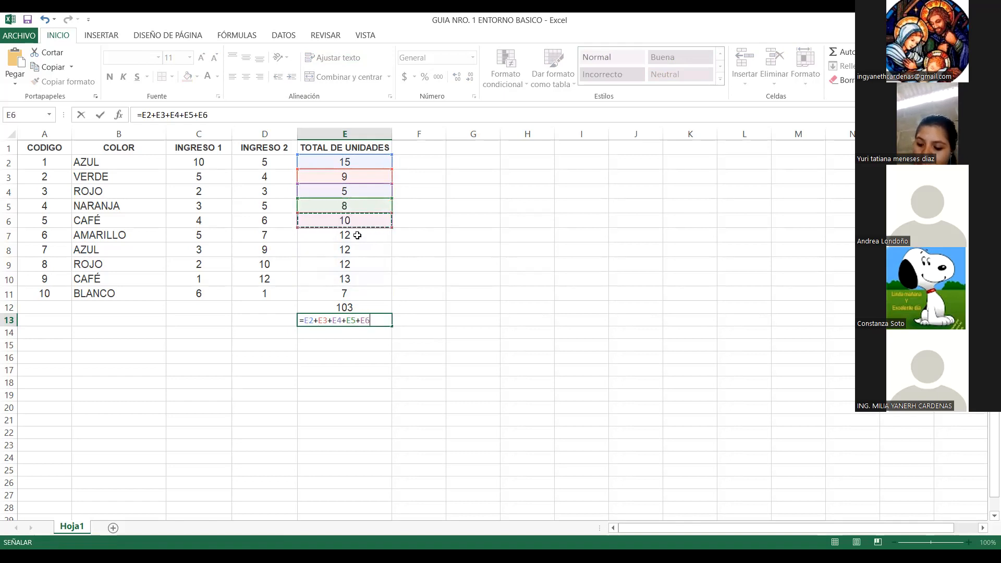
pyautogui.write('+')
pyautogui.click(357, 235)
pyautogui.write('+')
pyautogui.click(357, 250)
pyautogui.write('+')
pyautogui.click(356, 266)
pyautogui.write('+')
pyautogui.click(360, 280)
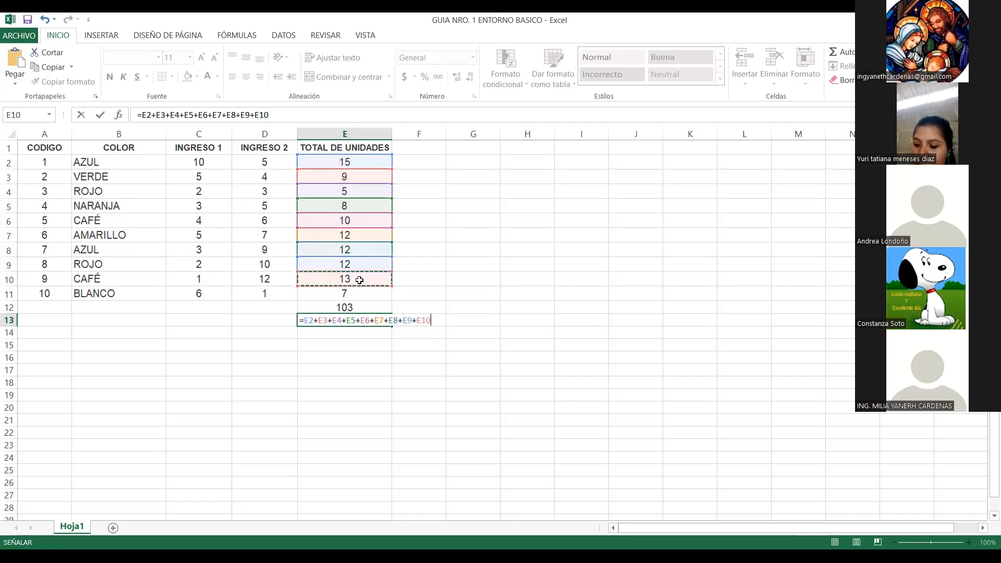
pyautogui.write('+')
pyautogui.click(354, 292)
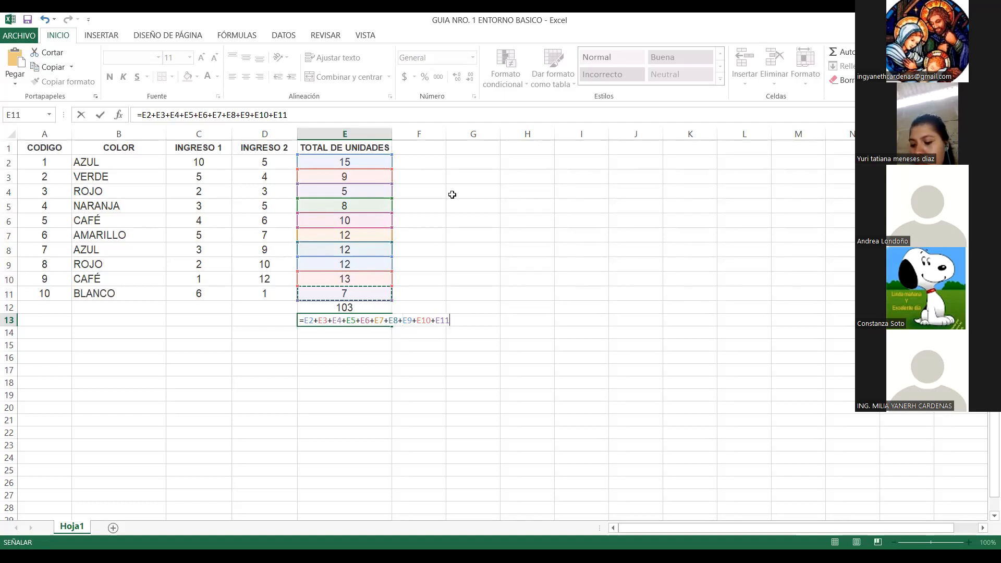
pyautogui.press('Return')
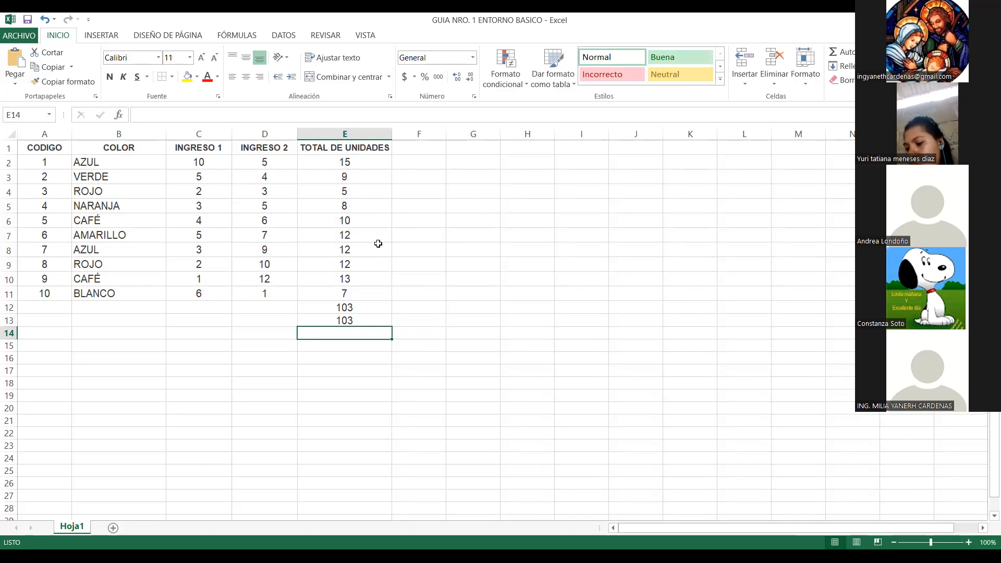
# Compare the SUMA formula in cell E12 with the cell-by-cell addition formula in cell E13.
pyautogui.click(360, 308)
pyautogui.click(361, 324)
pyautogui.click(364, 306)
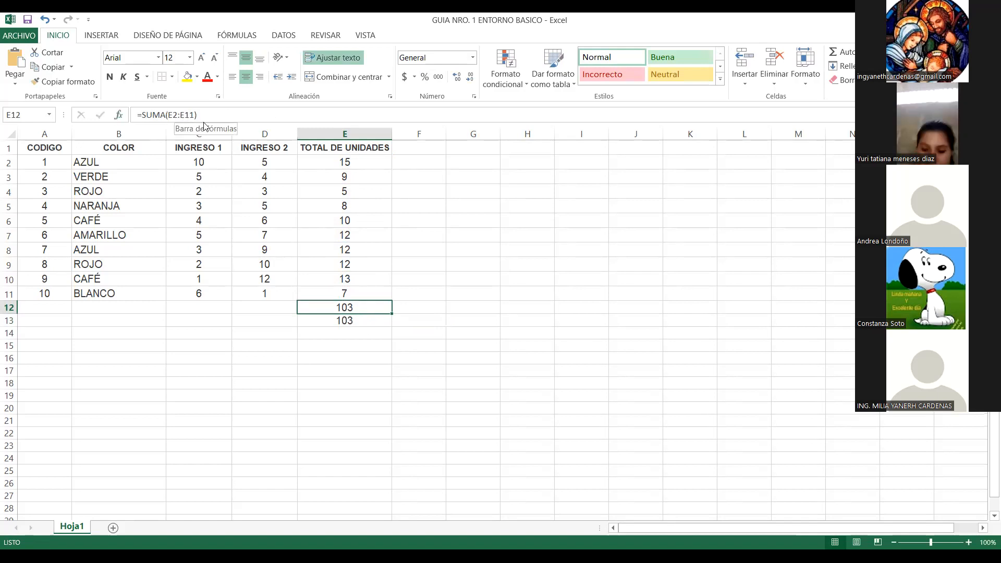
pyautogui.click(376, 319)
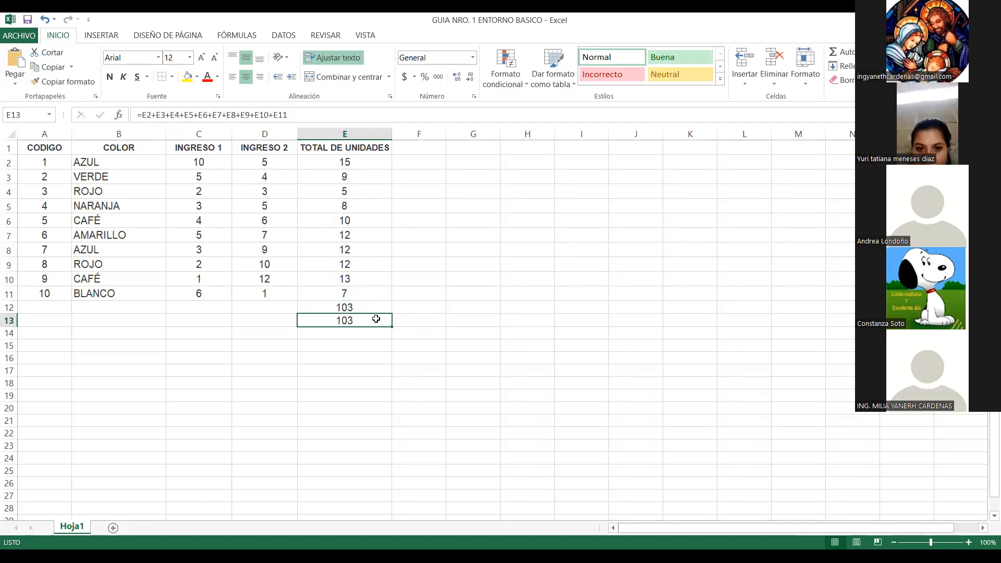
# Examine the row total formula in cell E2 with its referenced cells, and recheck the formula in E13.
pyautogui.click(348, 161)
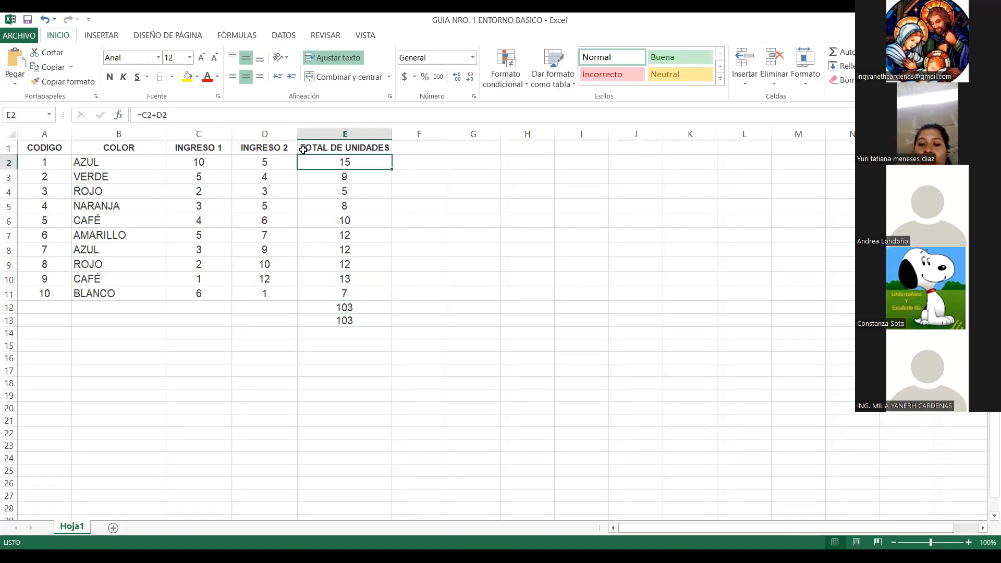
pyautogui.click(152, 115)
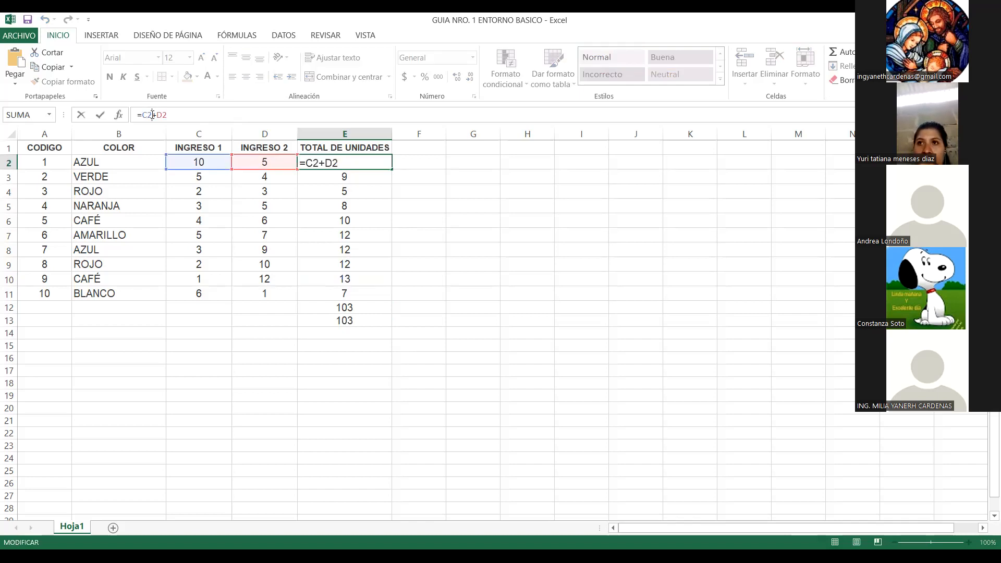
pyautogui.click(339, 160)
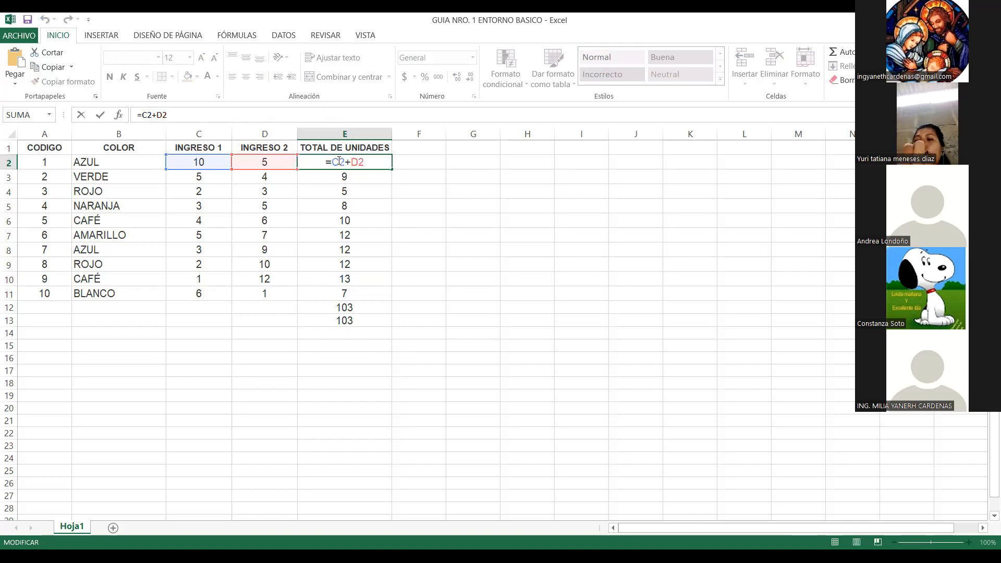
pyautogui.press('Return')
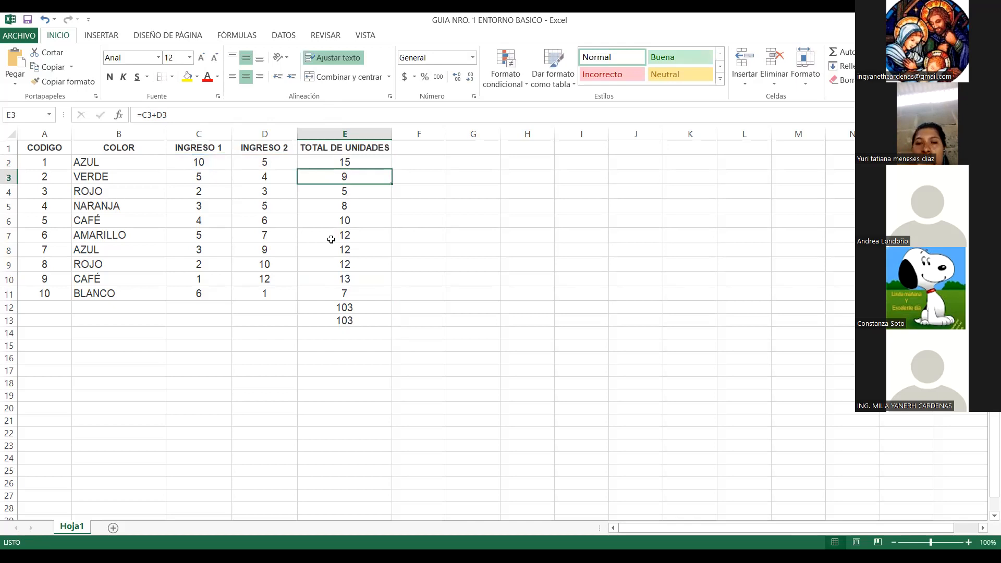
pyautogui.click(353, 320)
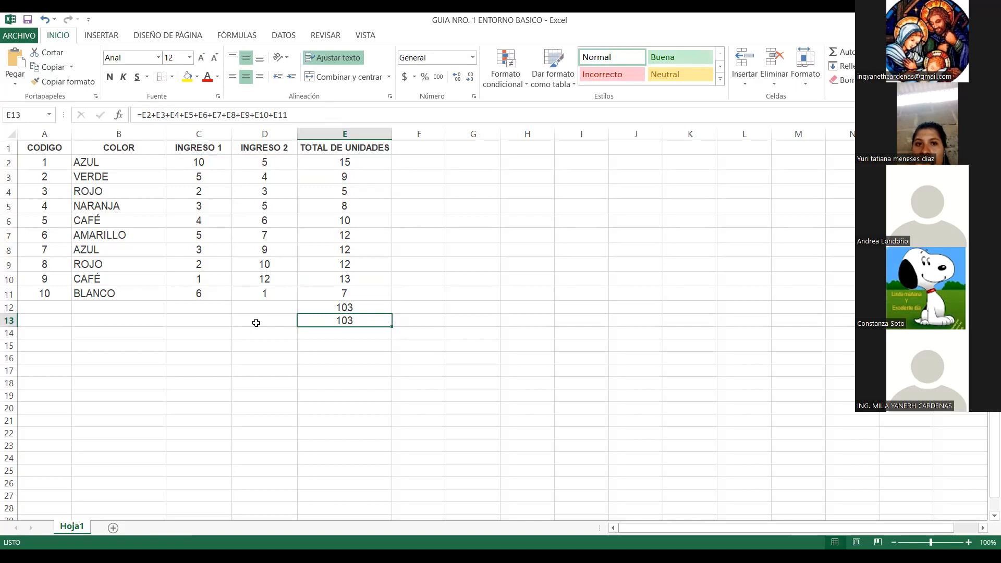
# Remove the bold formatting from the header cells A1:E1.
pyautogui.click(199, 308)
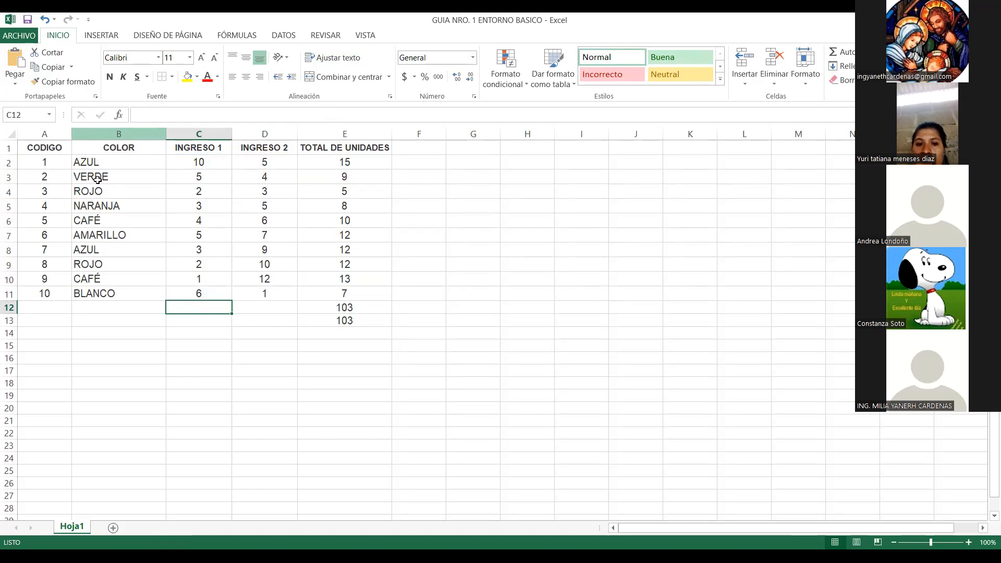
pyautogui.moveTo(54, 147); pyautogui.dragTo(383, 149)
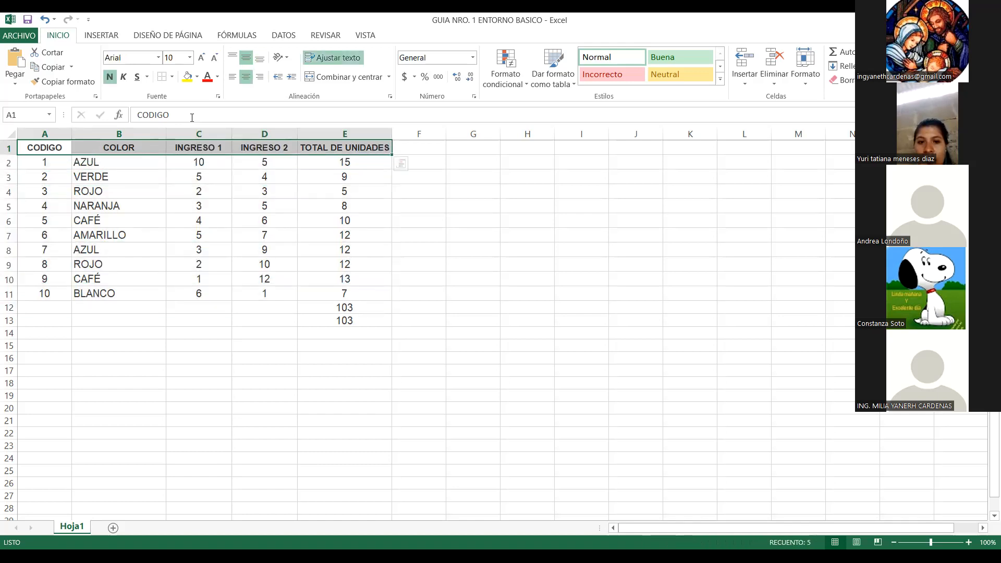
pyautogui.hotkey('ctrl', 'n')
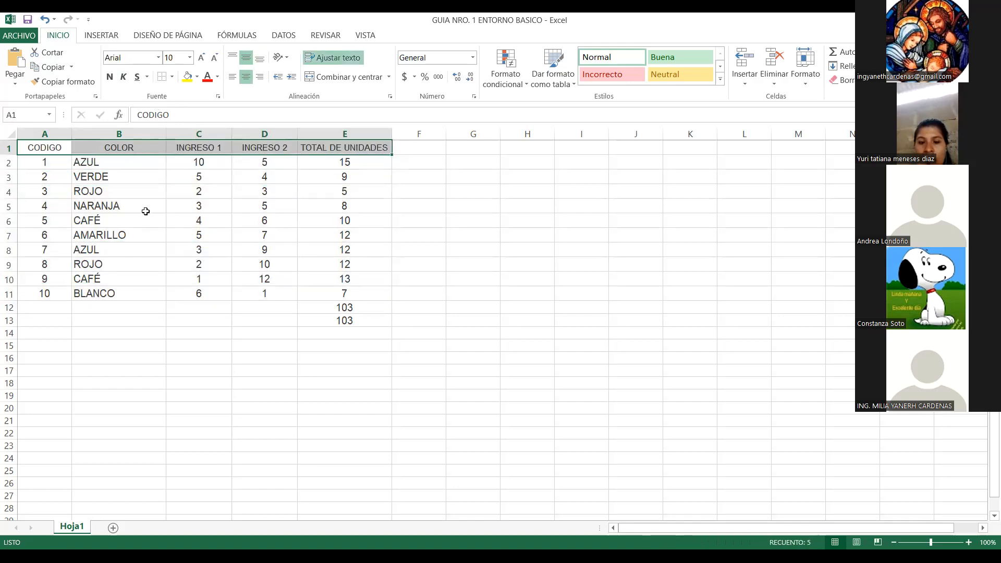
pyautogui.click(145, 212)
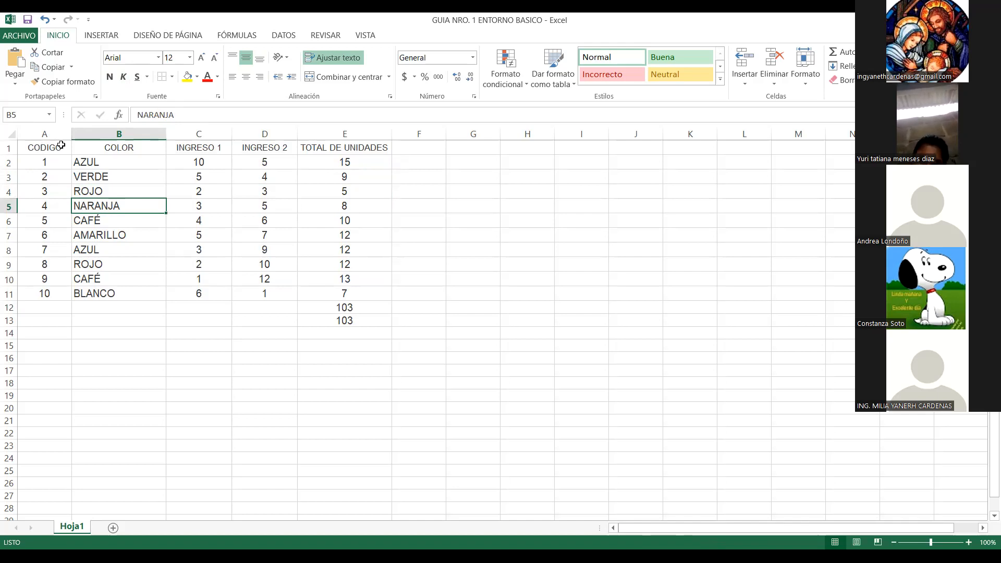
# Select the table's header cells from CODIGO to TOTAL DE UNIDADES (A1:E1) as one range.
pyautogui.moveTo(61, 146); pyautogui.dragTo(126, 148)
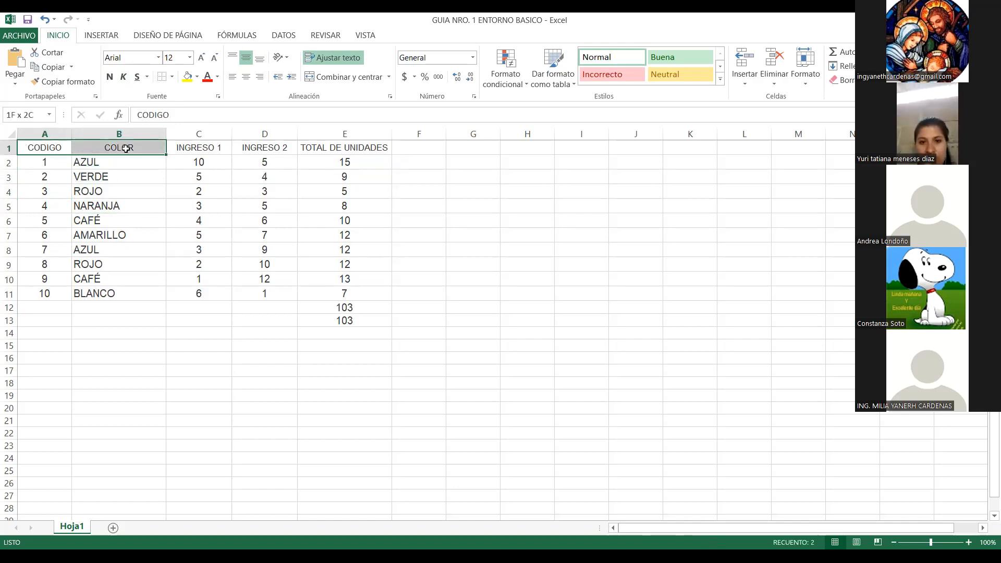
pyautogui.click(134, 179)
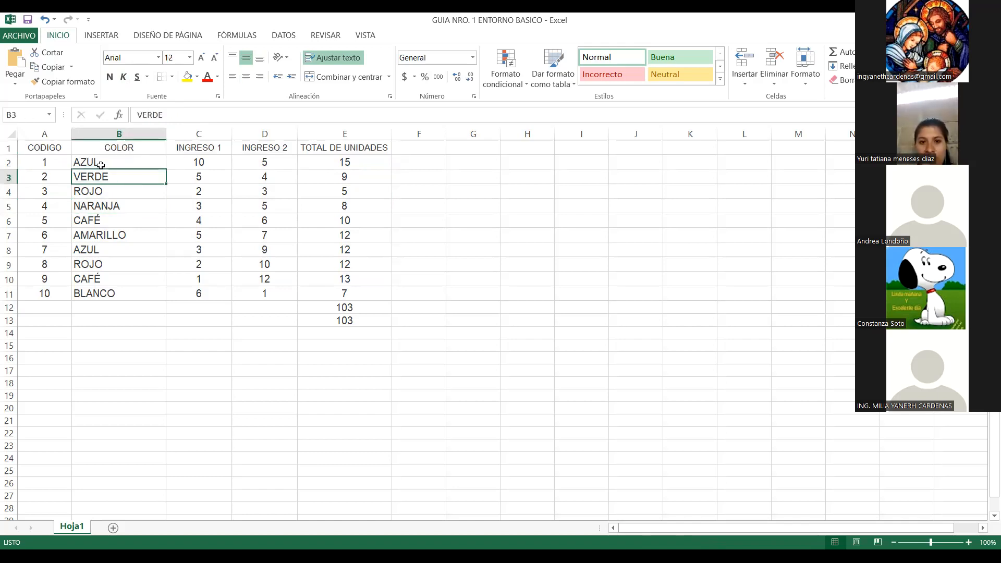
pyautogui.click(47, 149)
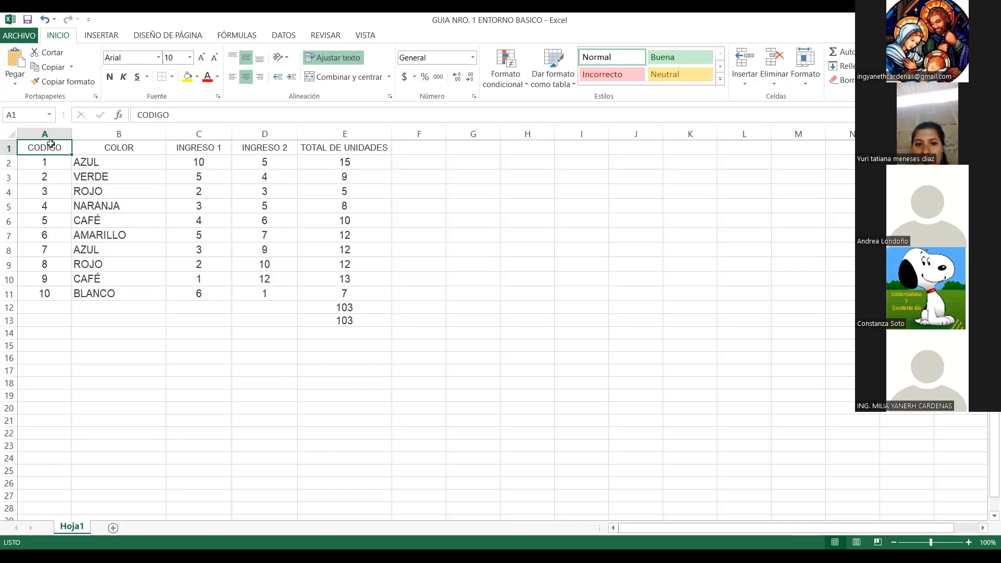
pyautogui.moveTo(59, 152); pyautogui.dragTo(356, 148)
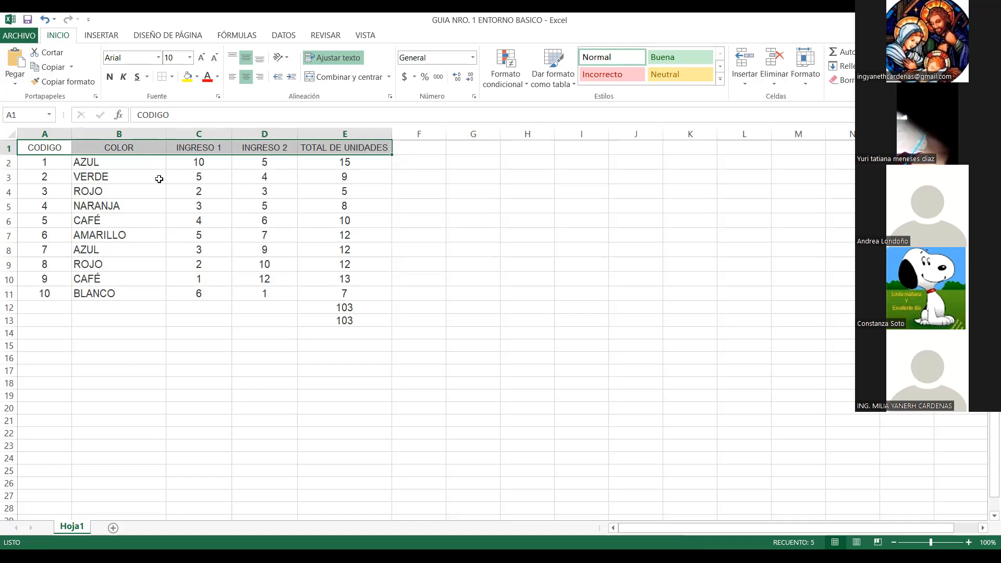
# Try filling the CODIGO header down column A, first to A11 and again to A3, undoing each fill.
pyautogui.click(52, 148)
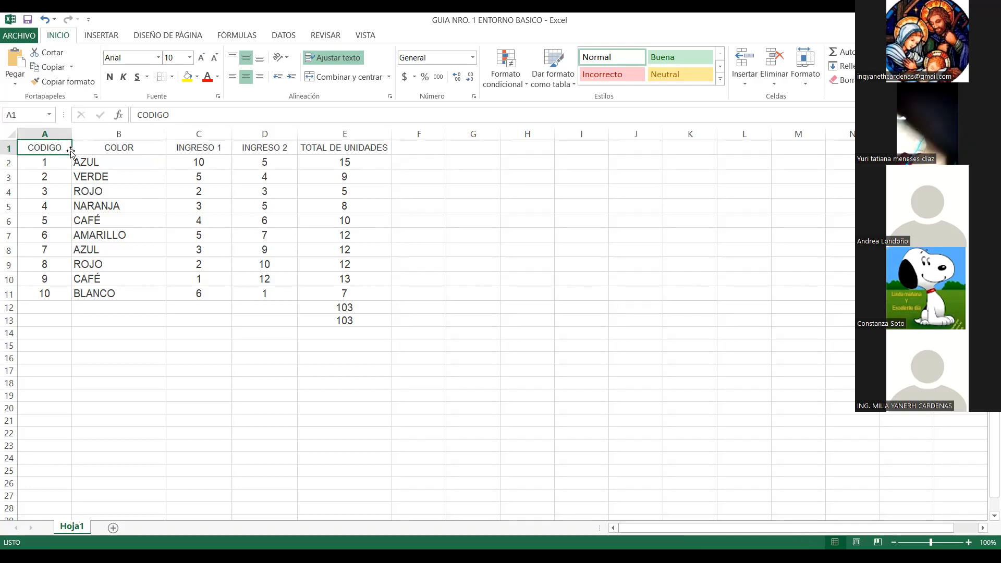
pyautogui.moveTo(71, 154); pyautogui.dragTo(63, 296)
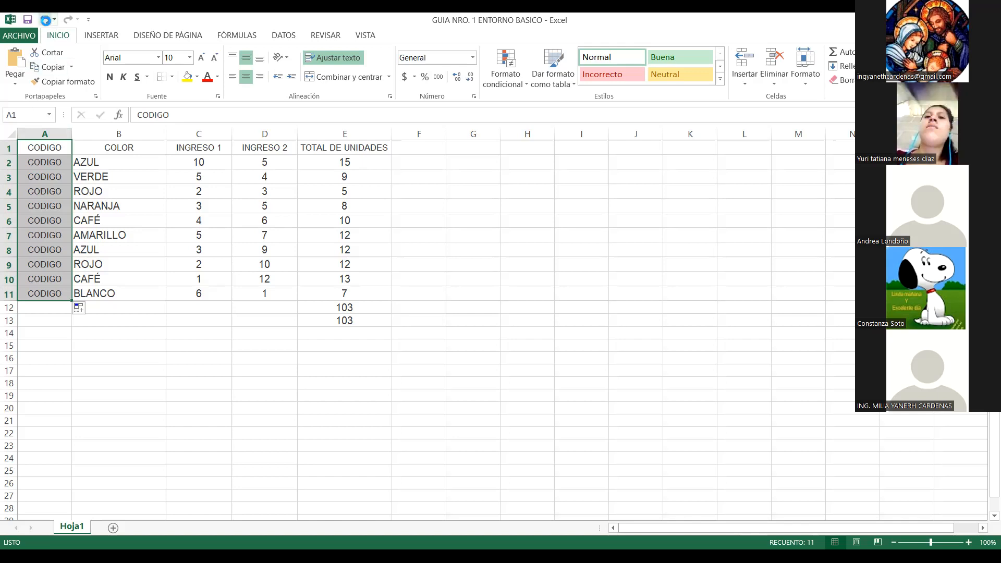
pyautogui.click(45, 19)
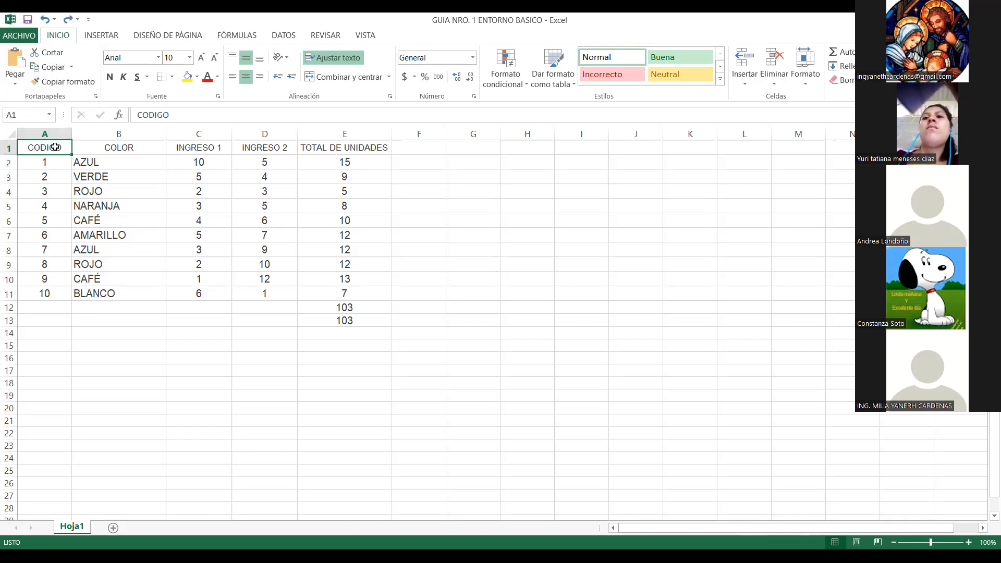
pyautogui.moveTo(75, 154); pyautogui.dragTo(75, 191)
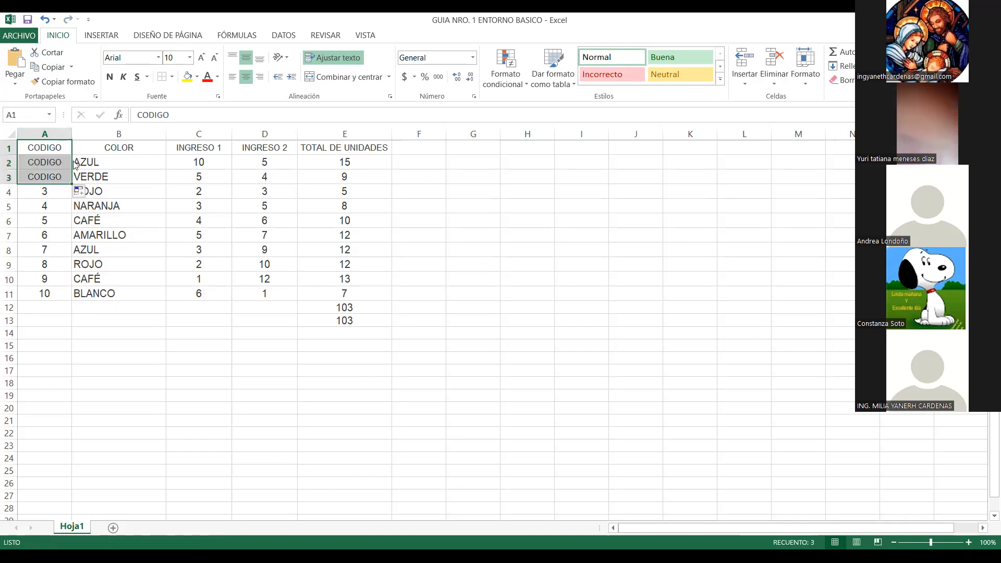
pyautogui.click(45, 20)
# Make the header cells A1:E1 bold.
pyautogui.moveTo(42, 148); pyautogui.dragTo(335, 142)
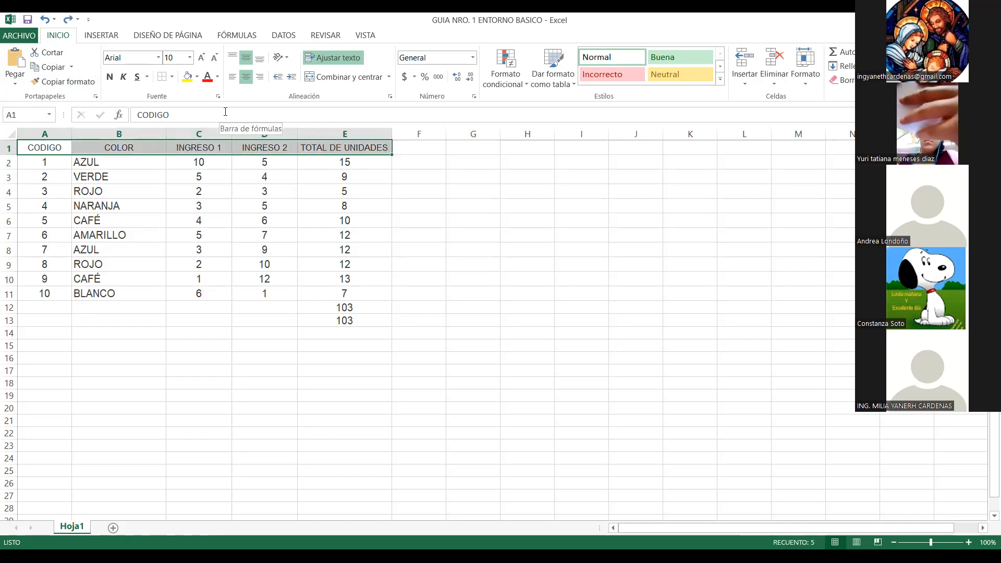
pyautogui.click(110, 78)
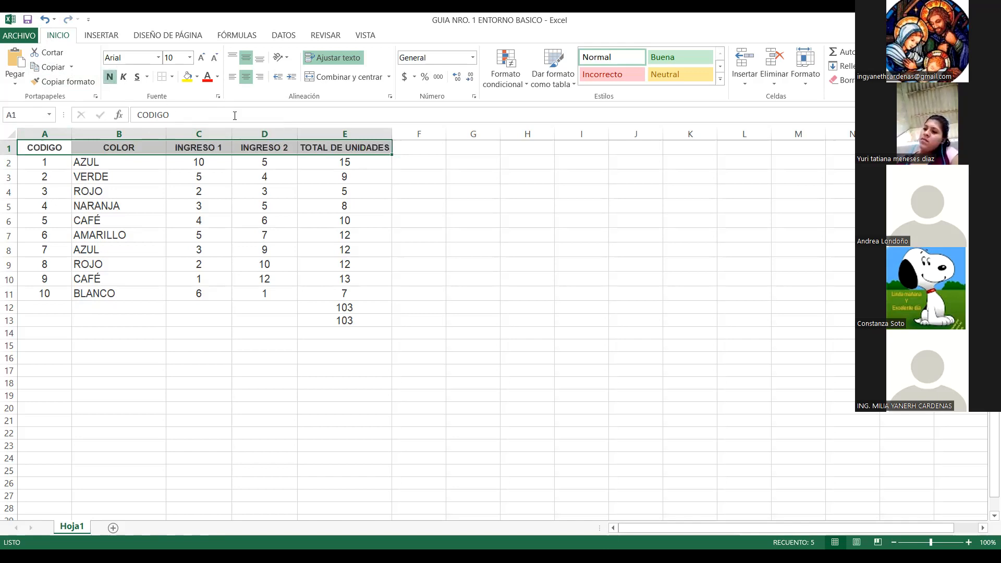
# Try left and top alignment on the header cells A1:E1, and centre them horizontally again.
pyautogui.click(236, 73)
pyautogui.click(233, 58)
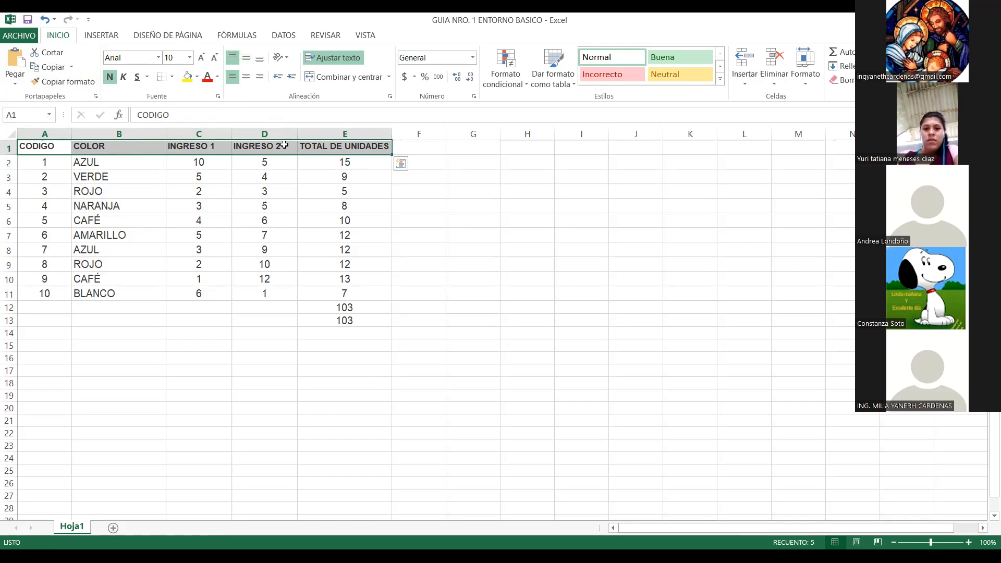
pyautogui.click(246, 77)
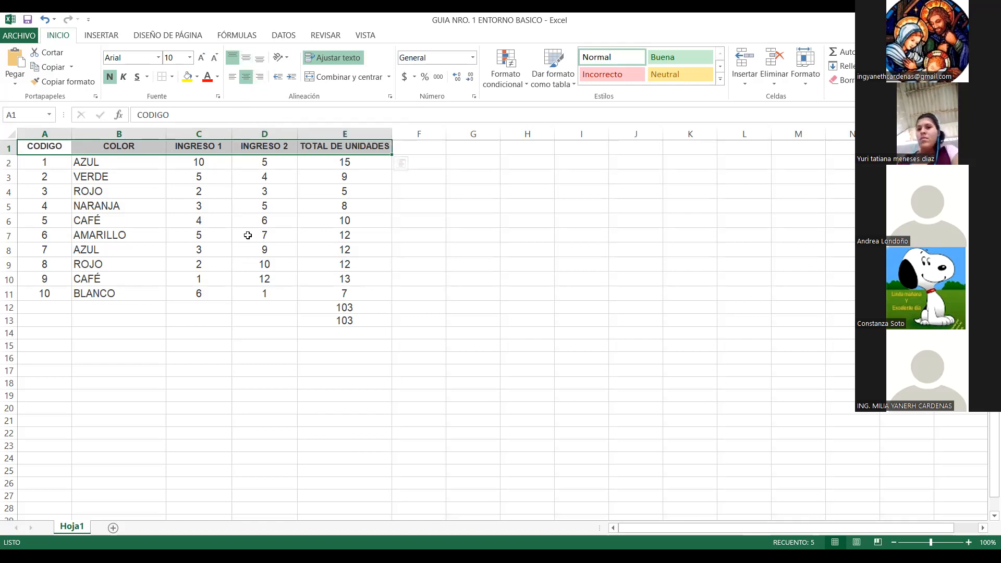
# Try middle and top vertical alignment on the headers A1:E1, and set them to bottom alignment.
pyautogui.click(246, 60)
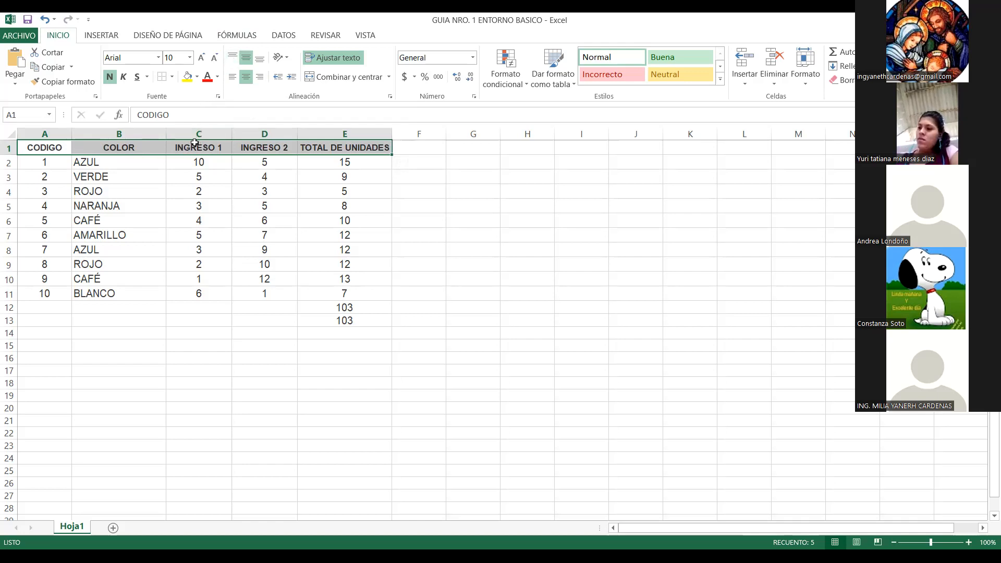
pyautogui.click(232, 57)
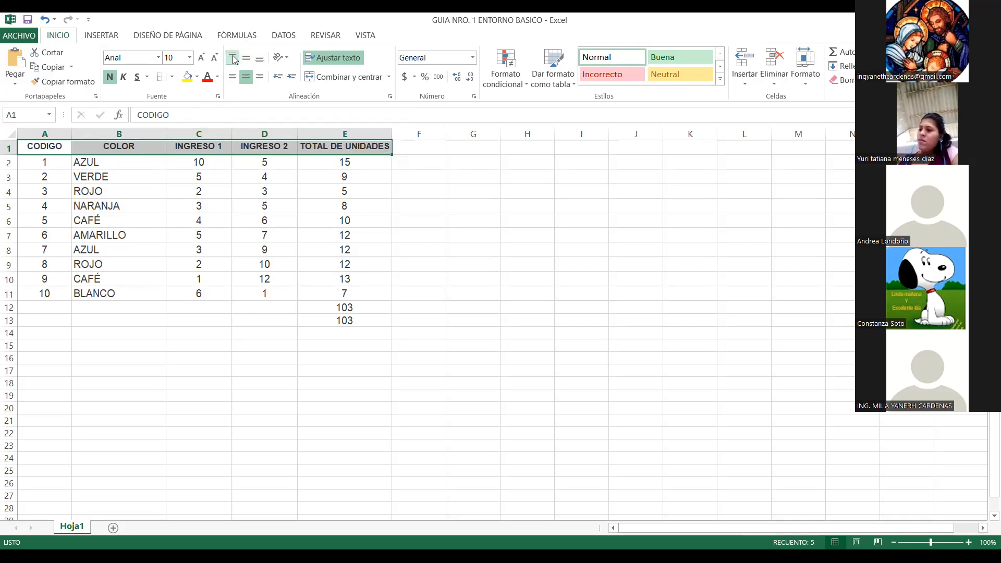
pyautogui.click(260, 58)
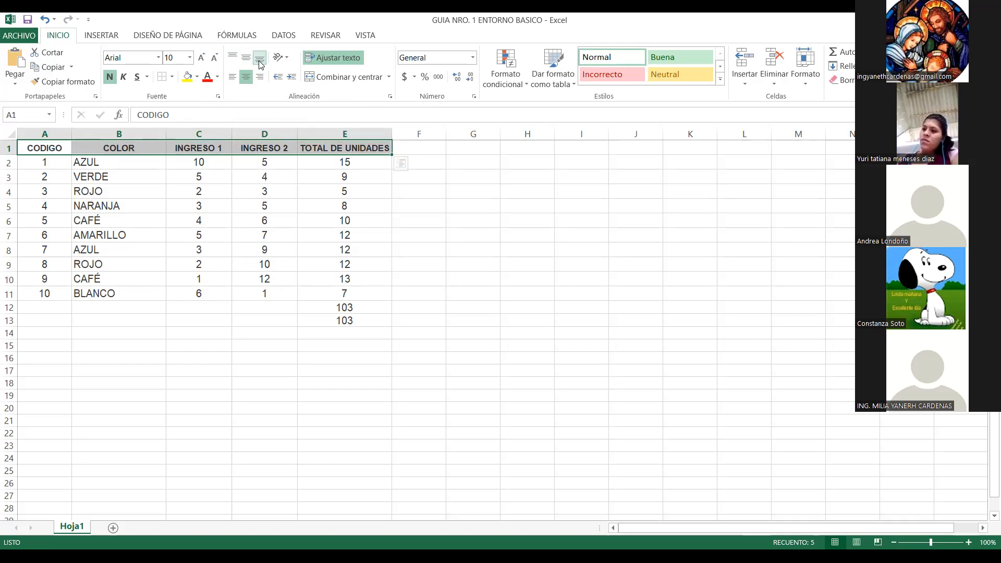
# Align the headers A1:E1 vertically in the middle, and narrow column E so the TOTAL DE UNIDADES header wraps onto two lines.
pyautogui.click(249, 61)
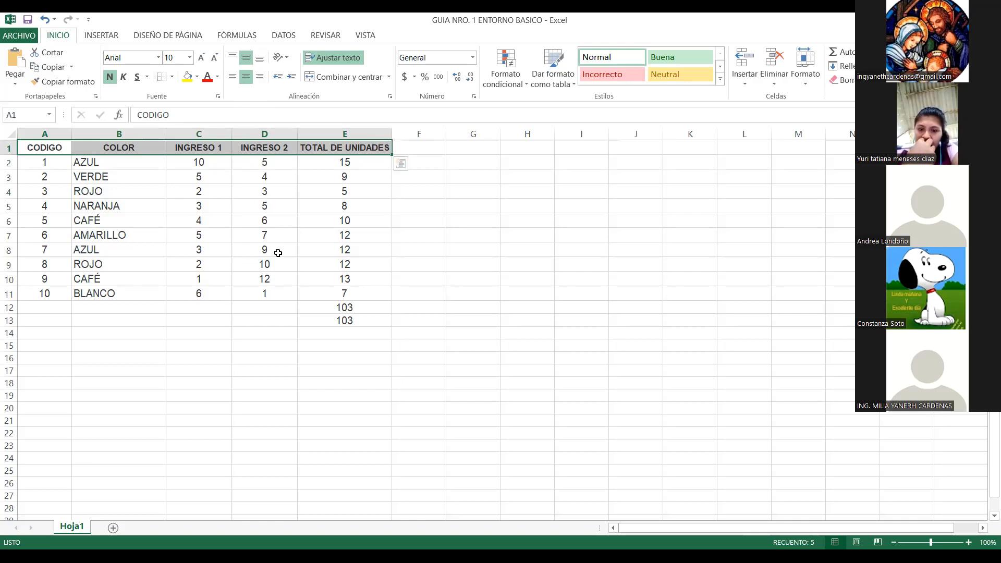
pyautogui.click(290, 176)
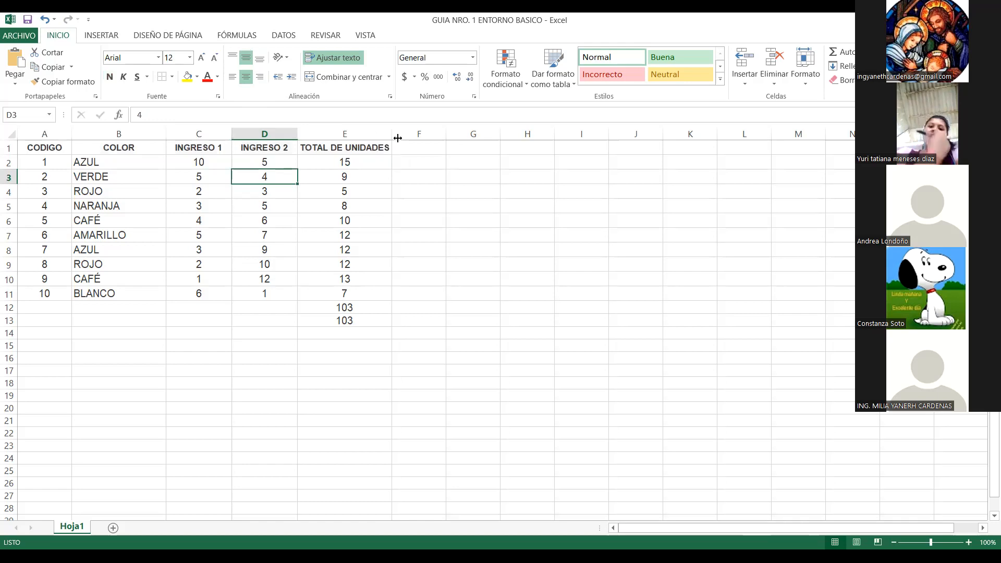
pyautogui.moveTo(392, 131); pyautogui.dragTo(362, 129)
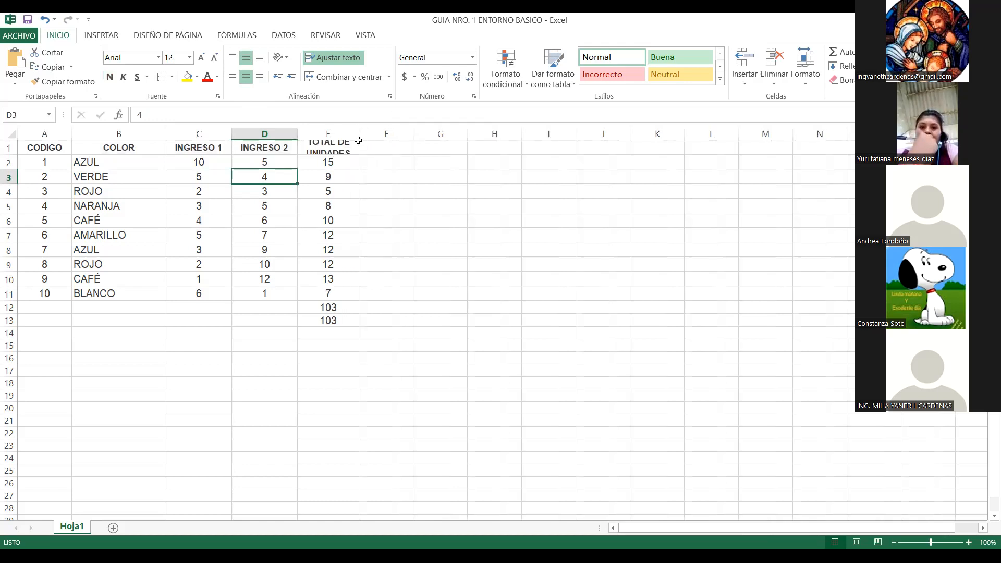
pyautogui.moveTo(359, 132); pyautogui.dragTo(362, 132)
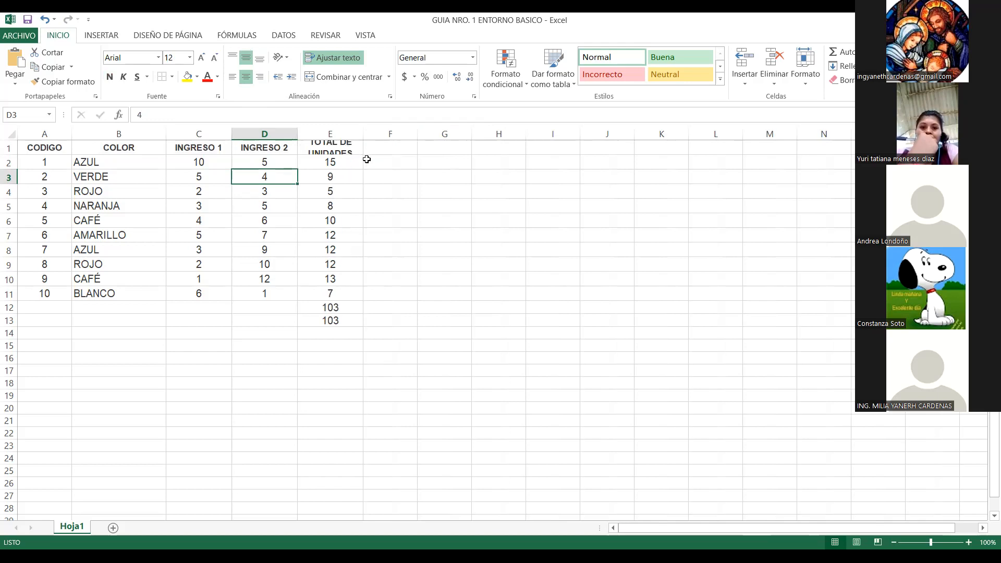
pyautogui.click(344, 147)
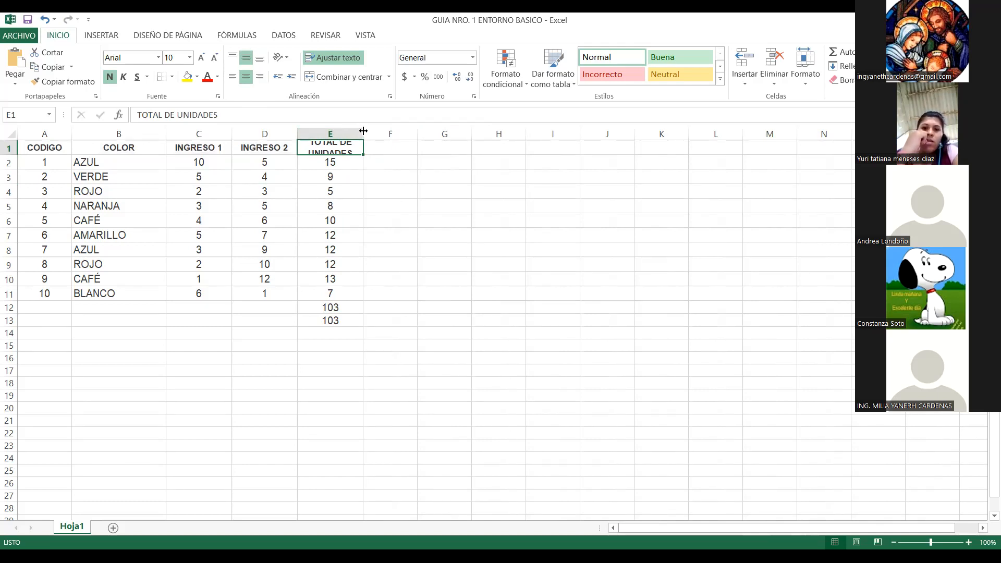
pyautogui.moveTo(363, 131)
pyautogui.mouseDown()
pyautogui.moveTo(422, 132)
pyautogui.moveTo(361, 128)
pyautogui.mouseUp()
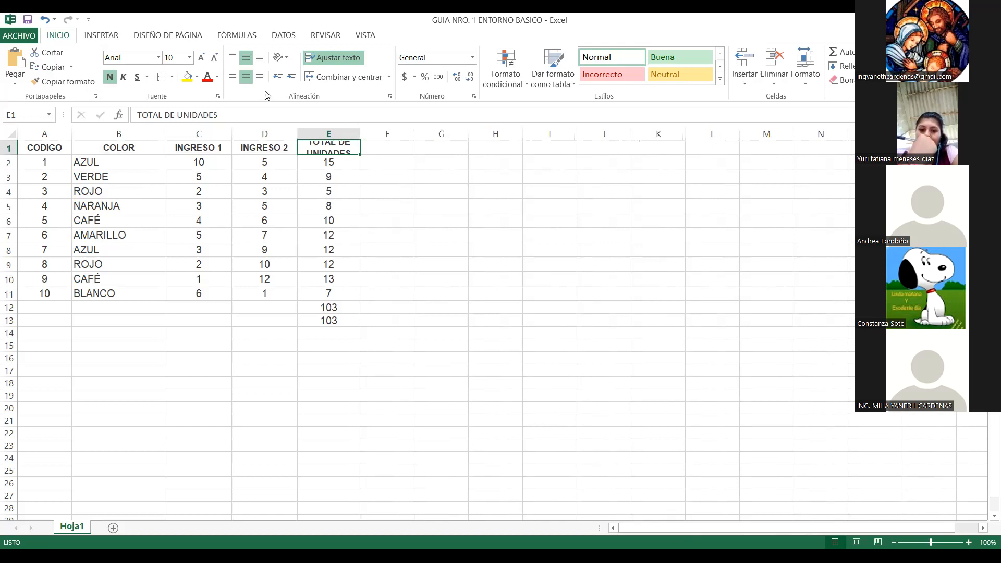
# Turn text wrapping off and on again for the TOTAL DE UNIDADES header, and increase row 1's height to fit two lines.
pyautogui.click(331, 58)
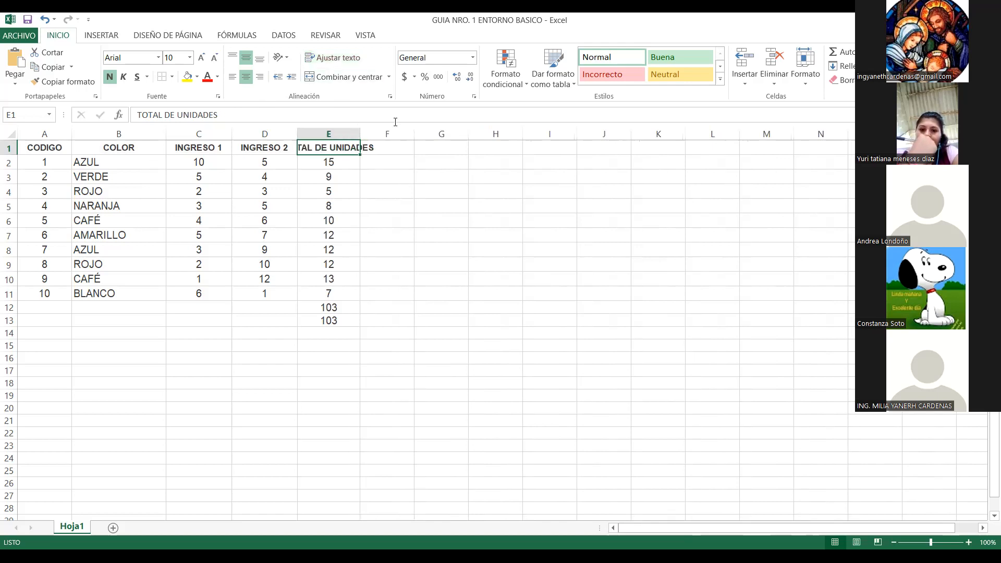
pyautogui.click(336, 58)
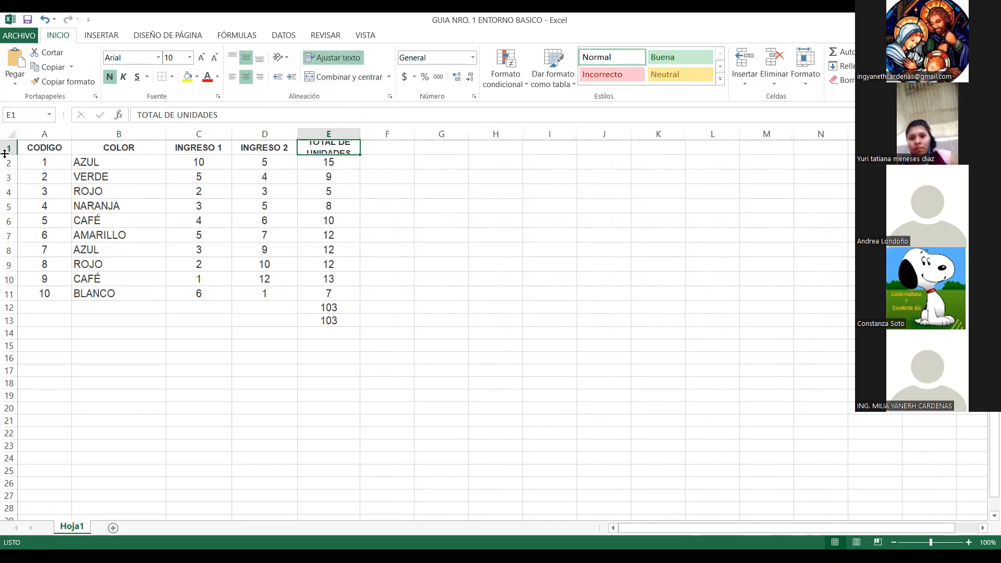
pyautogui.moveTo(5, 154); pyautogui.dragTo(5, 164)
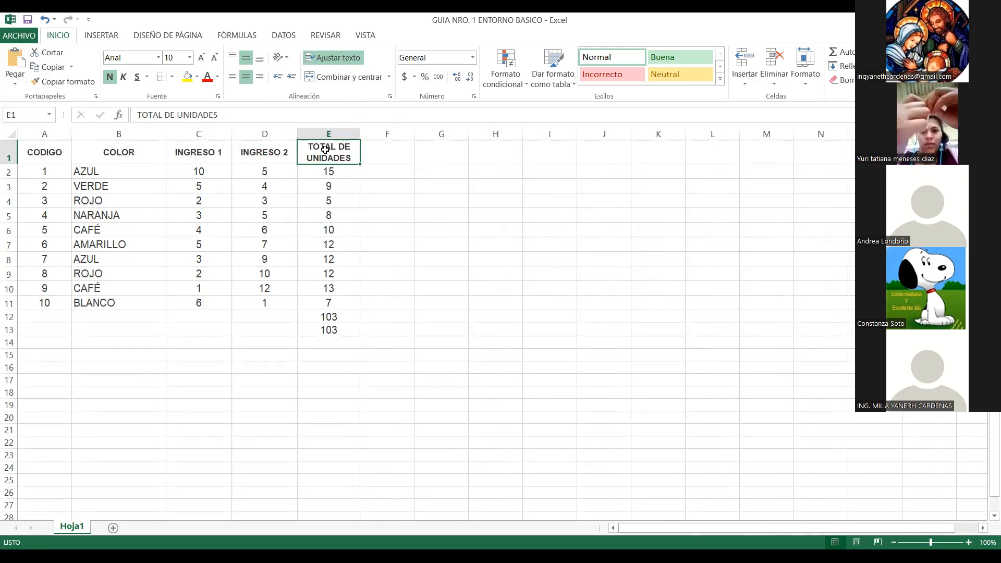
pyautogui.click(377, 159)
pyautogui.click(338, 155)
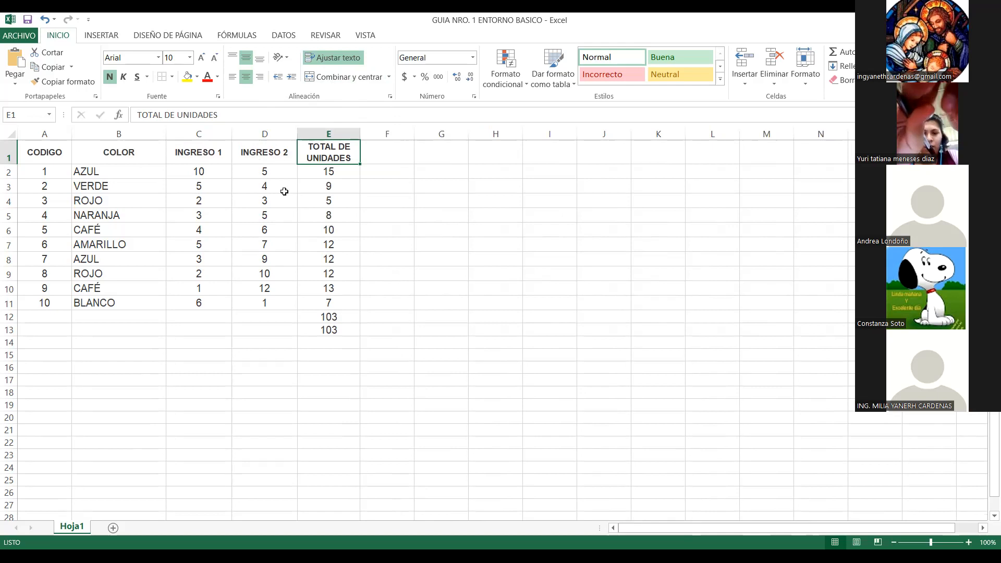
# Toggle text wrapping off and on for INGRESO 2, and narrow columns D and C so both INGRESO headers wrap onto two lines.
pyautogui.click(273, 155)
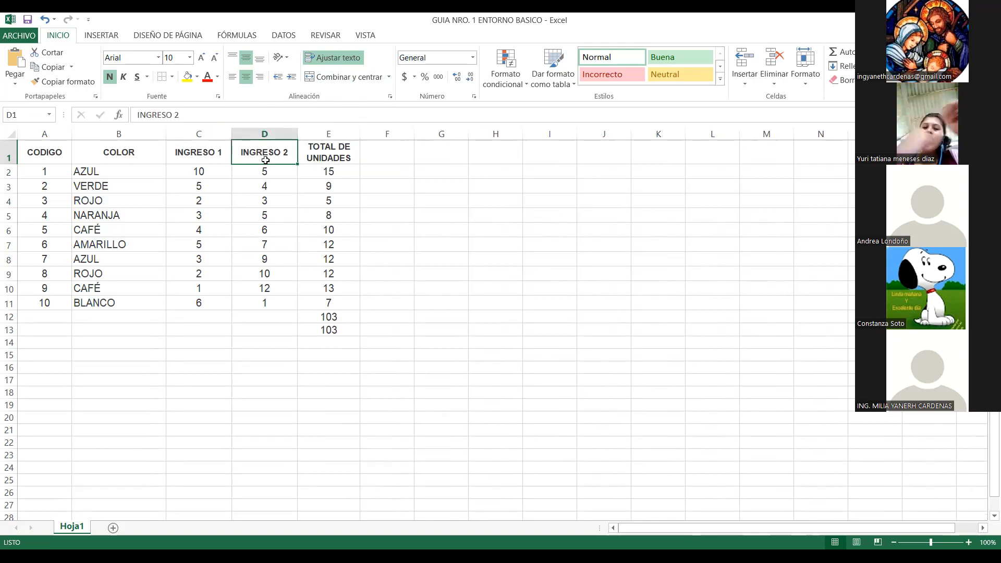
pyautogui.click(335, 58)
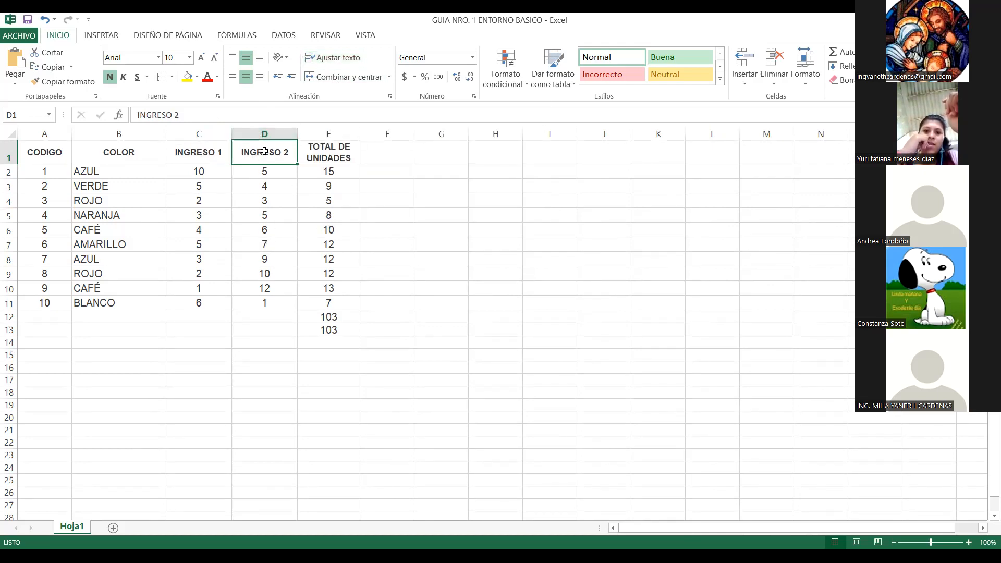
pyautogui.click(342, 60)
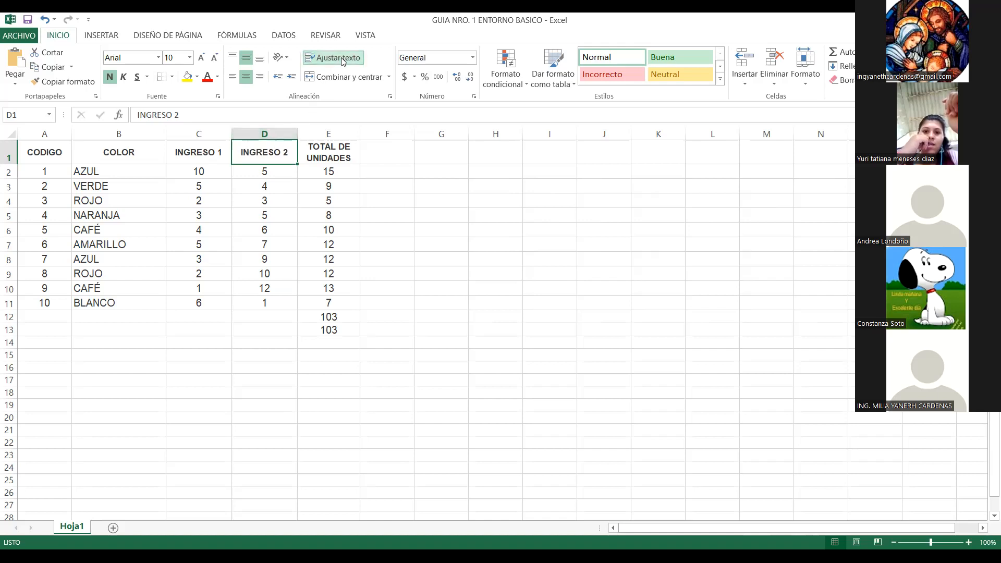
pyautogui.moveTo(297, 132); pyautogui.dragTo(281, 133)
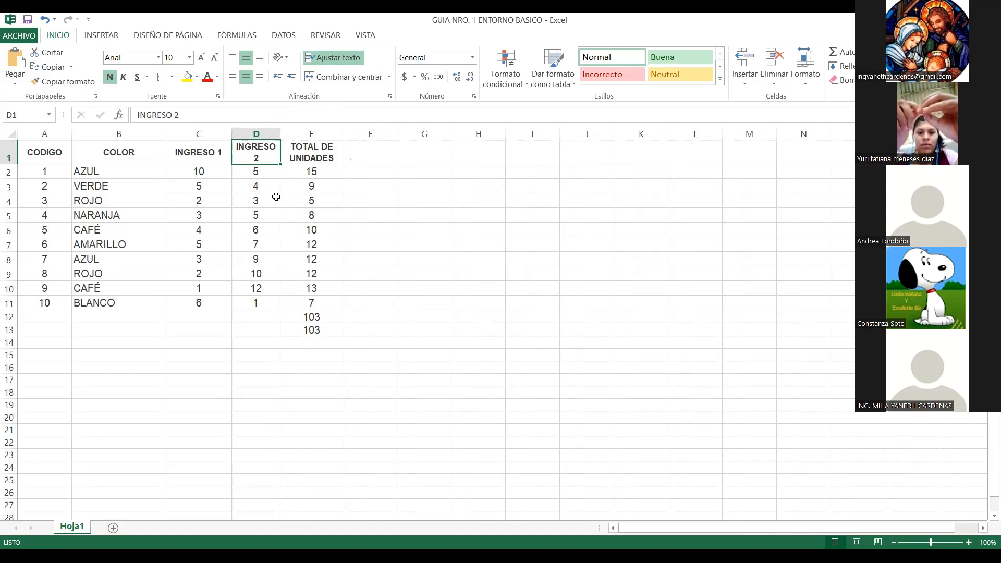
pyautogui.click(216, 149)
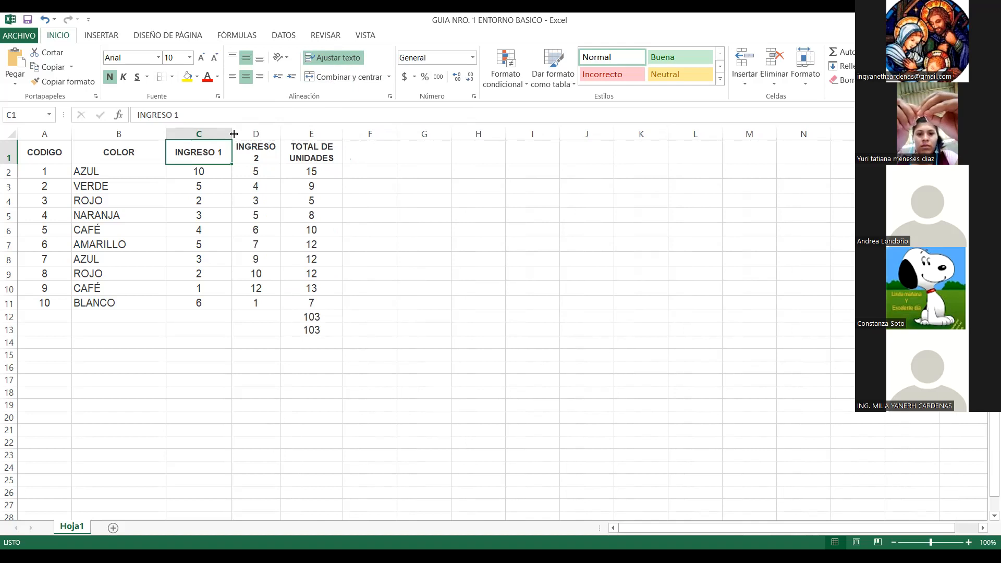
pyautogui.moveTo(230, 132); pyautogui.dragTo(214, 132)
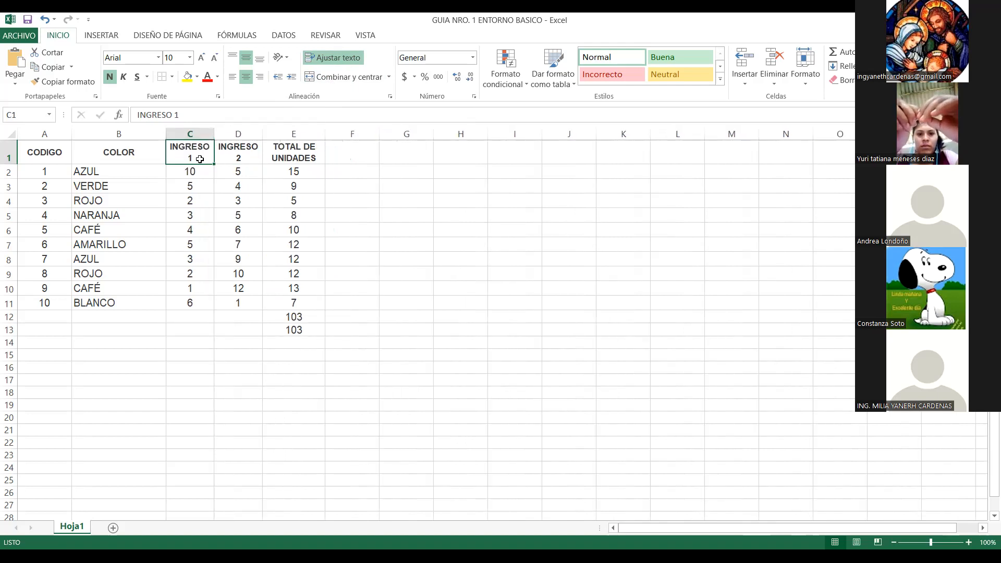
# Review the header cells in row 1 one by one, plus the formulas in E2 and E12.
pyautogui.click(342, 182)
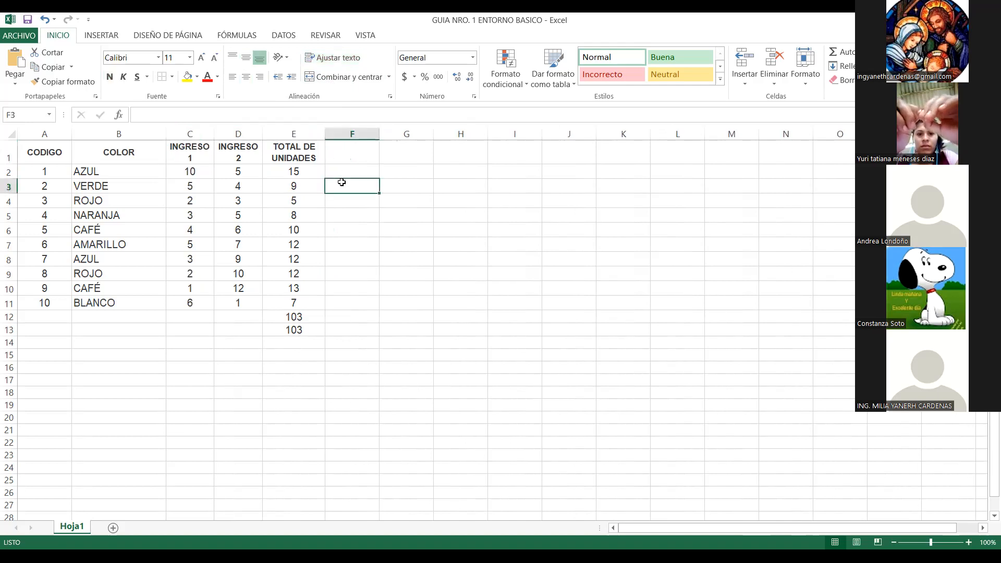
pyautogui.click(190, 155)
pyautogui.click(252, 146)
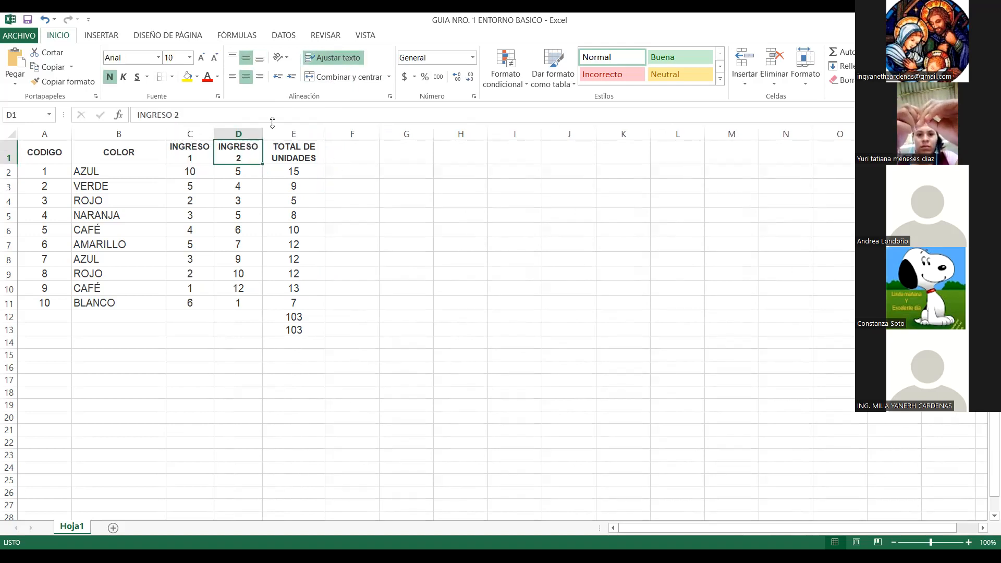
pyautogui.click(283, 154)
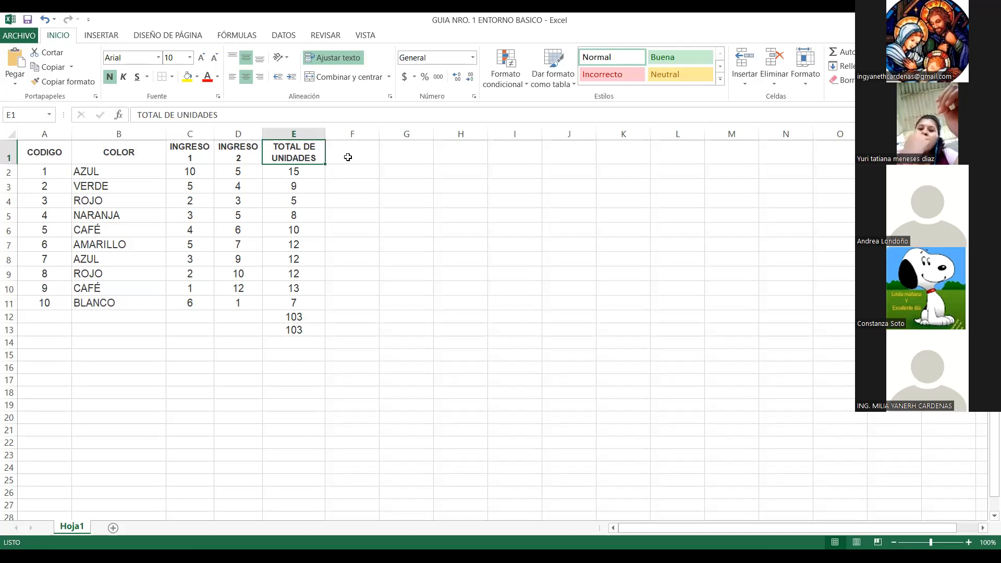
pyautogui.click(348, 157)
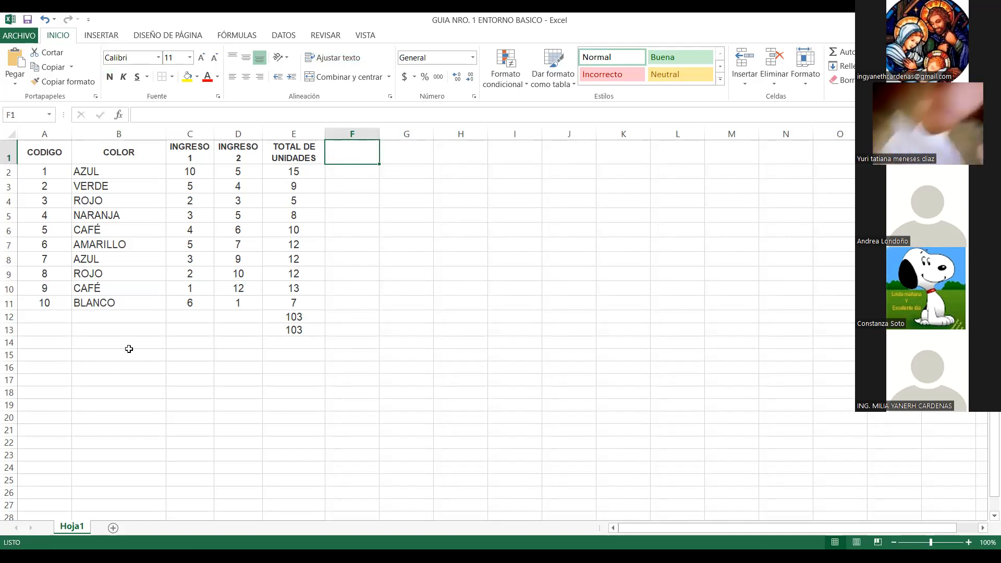
pyautogui.click(31, 151)
pyautogui.click(119, 155)
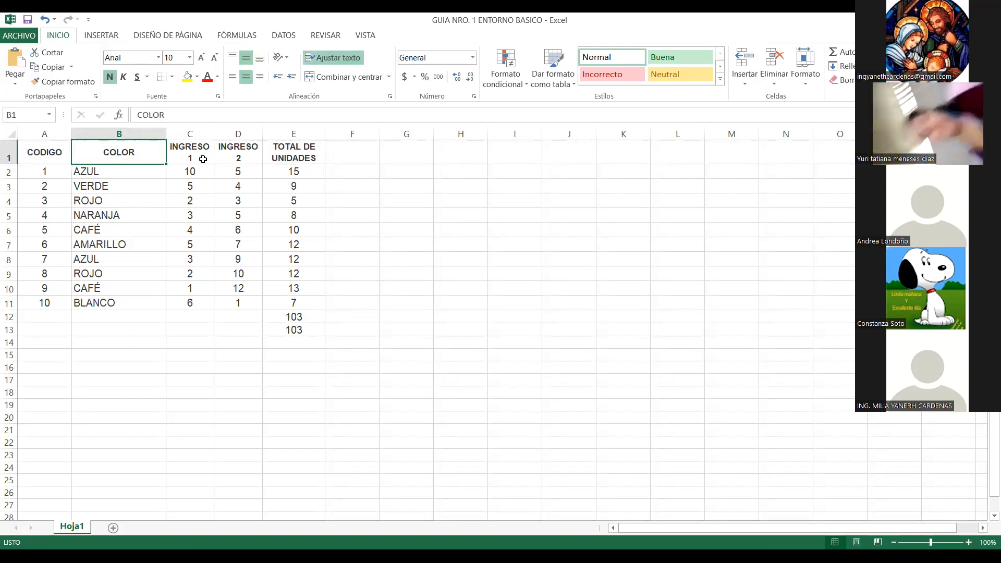
pyautogui.click(203, 159)
pyautogui.click(249, 159)
pyautogui.click(292, 156)
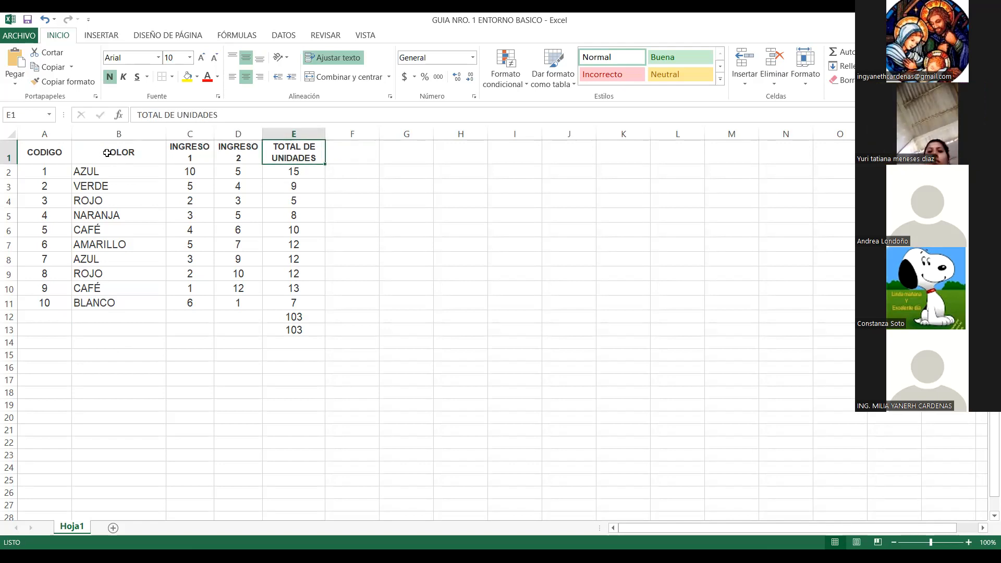
pyautogui.click(311, 174)
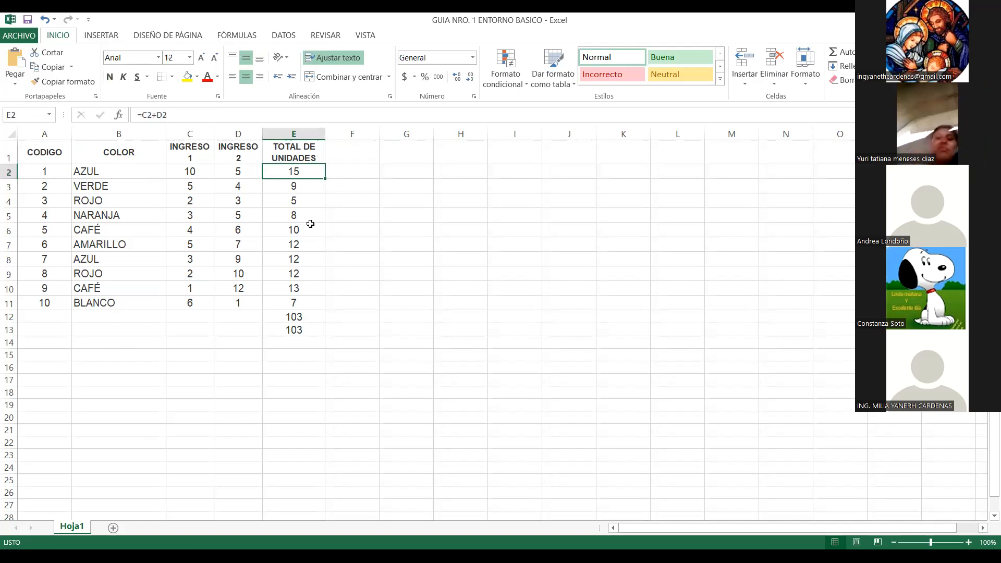
pyautogui.click(302, 317)
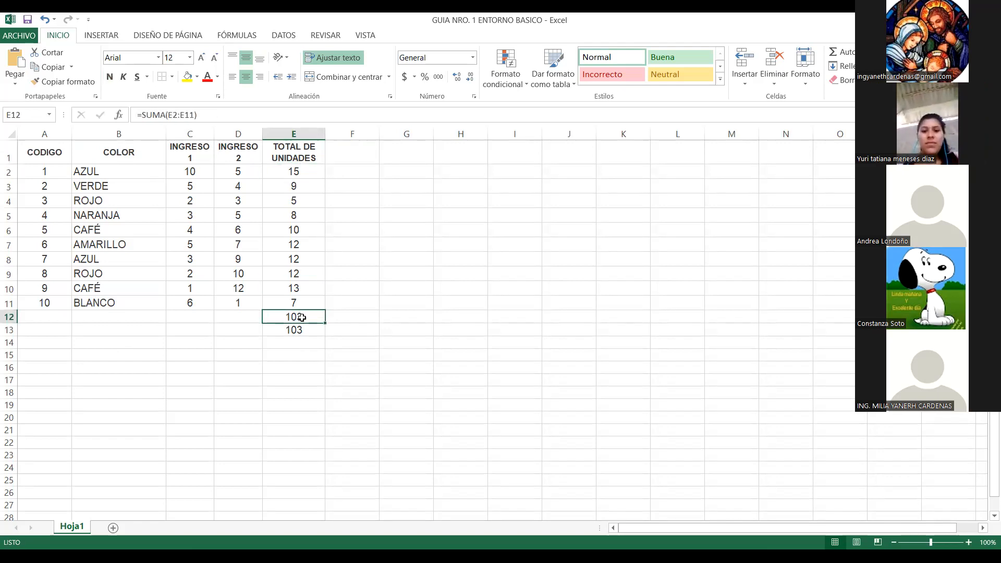
# Apply all borders to the table cells A1:E11 and to the two total cells E12:E13.
pyautogui.moveTo(31, 148); pyautogui.dragTo(289, 305)
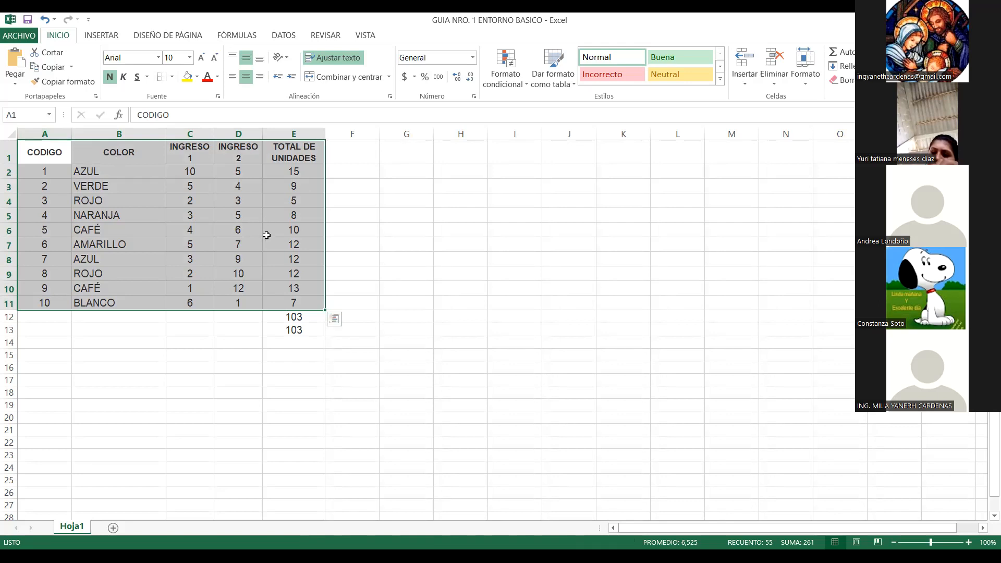
pyautogui.click(171, 78)
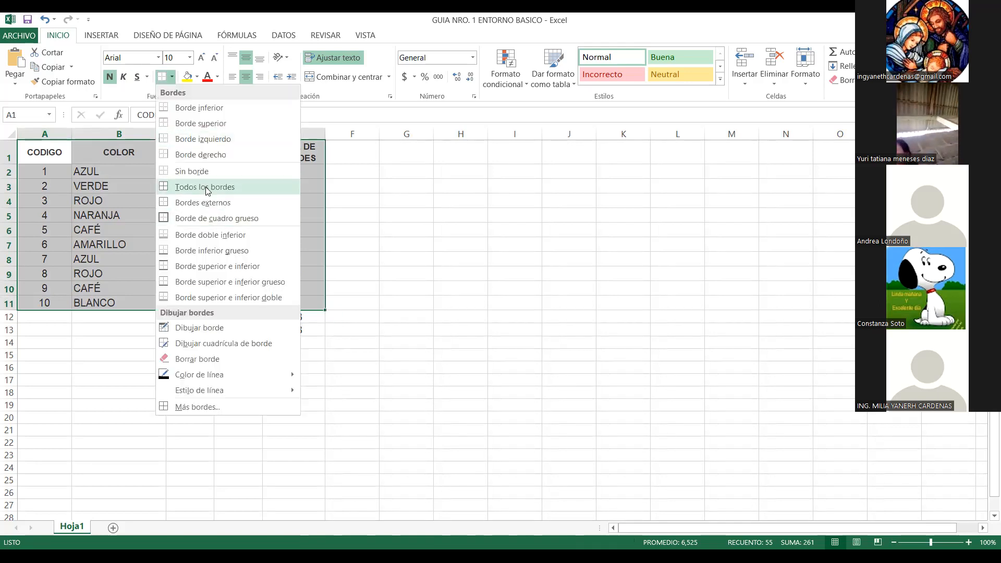
pyautogui.click(205, 187)
pyautogui.click(367, 270)
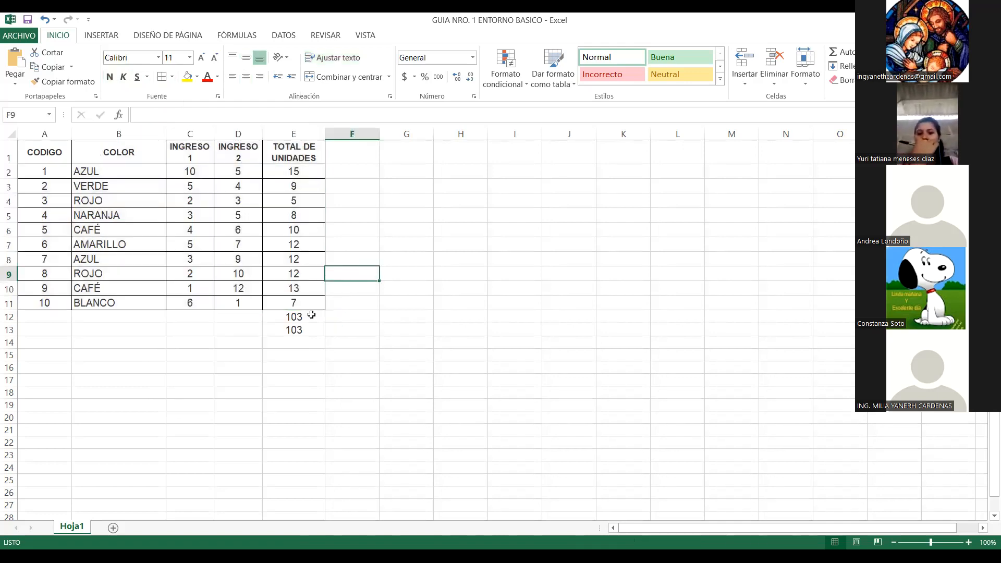
pyautogui.moveTo(299, 317); pyautogui.dragTo(299, 330)
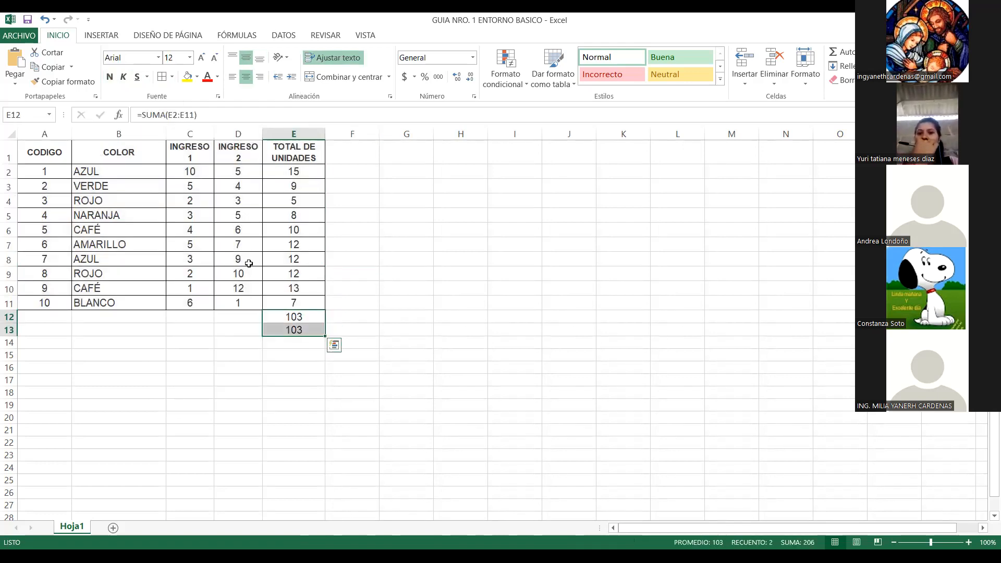
pyautogui.click(161, 76)
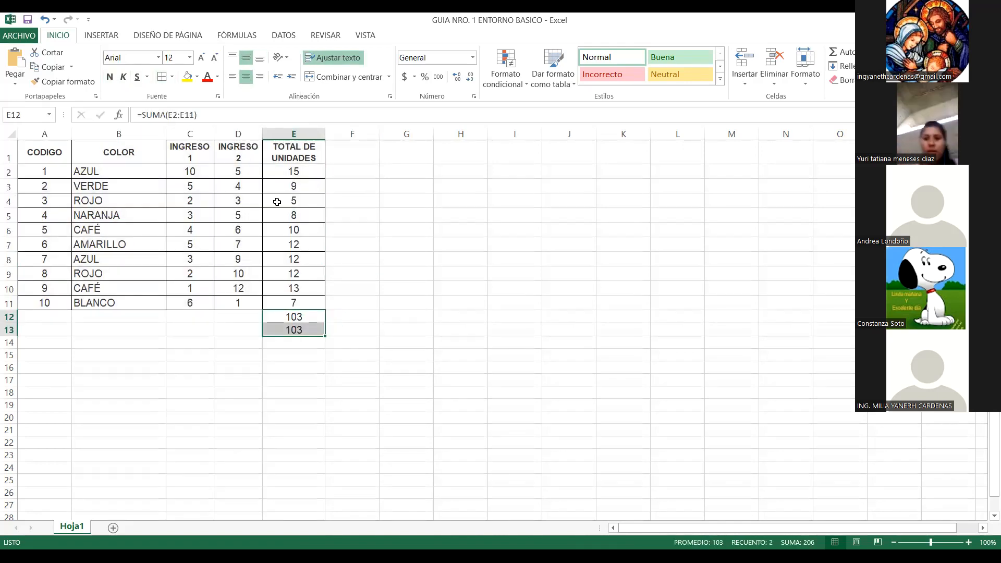
pyautogui.click(367, 243)
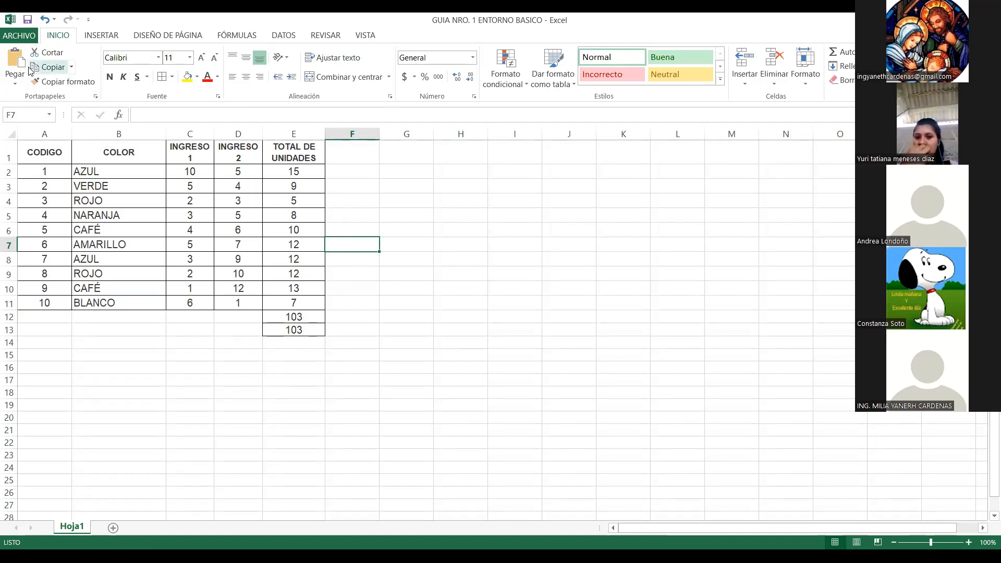
# Save the workbook on the desktop (Escritorio) as GUIA NRO. 1 ENTORNO BASICO, and switch to the PDF guide in the browser.
pyautogui.click(21, 35)
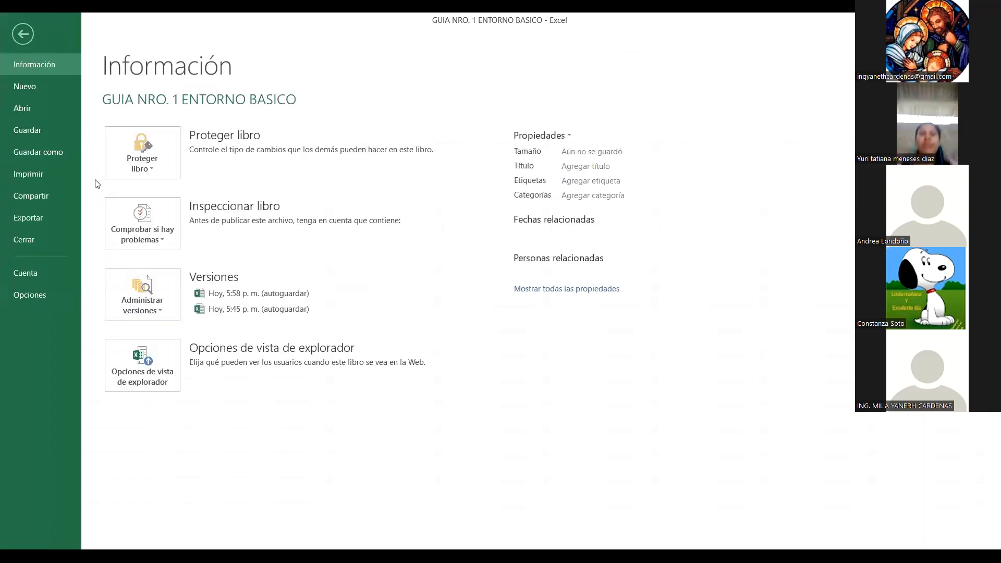
pyautogui.click(41, 153)
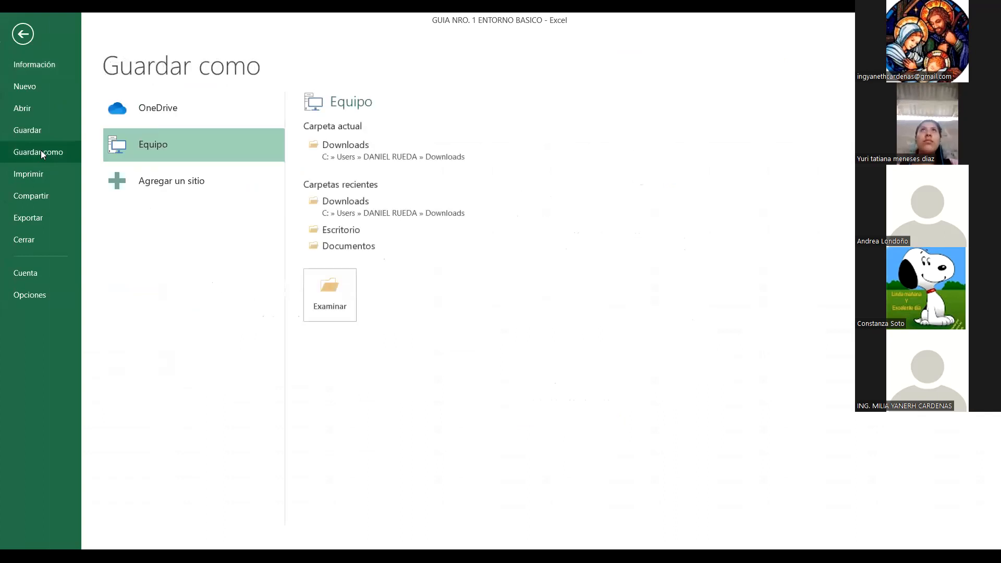
pyautogui.click(339, 230)
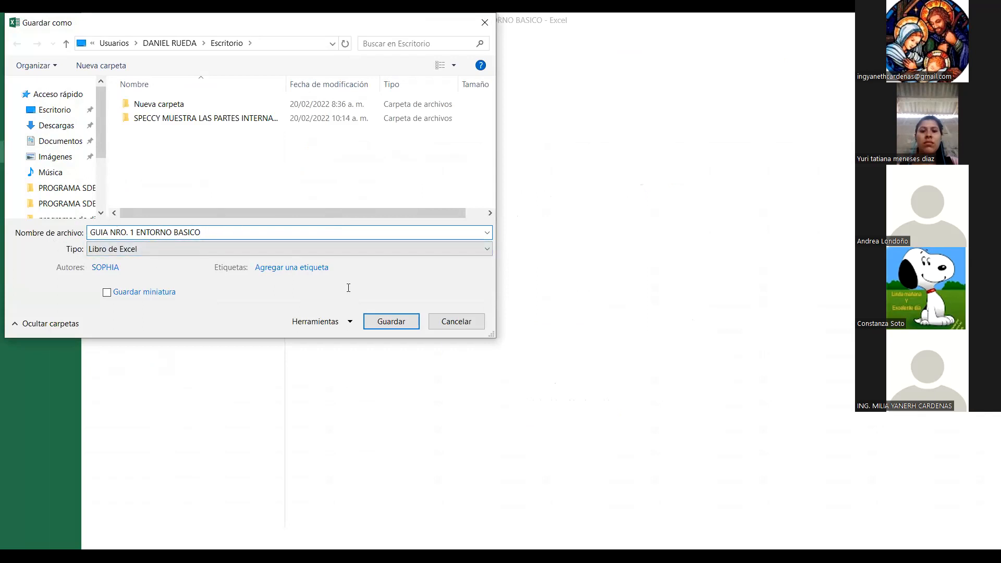
pyautogui.click(392, 320)
pyautogui.click(416, 324)
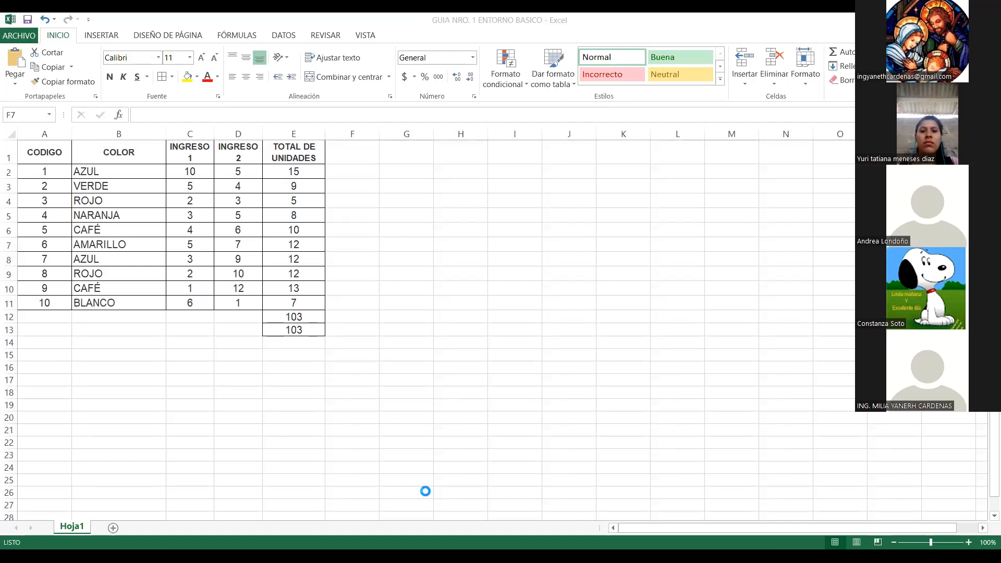
pyautogui.click(426, 492)
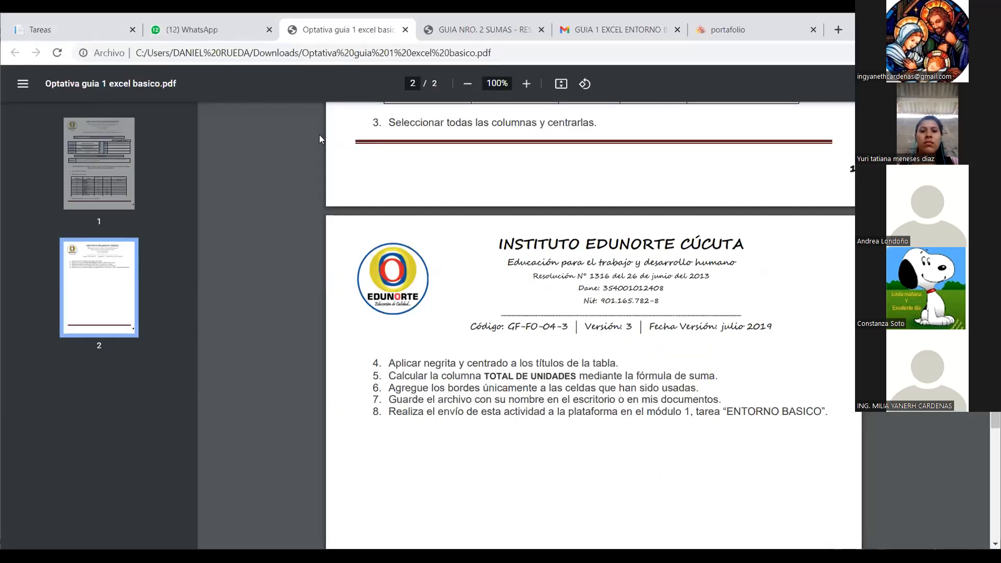
# In the course platform's SEMANA 1. ENTORNO BÁSICO EXCEL task, delete the attached workbook and then the previous submission itself, confirming both deletions.
pyautogui.click(64, 26)
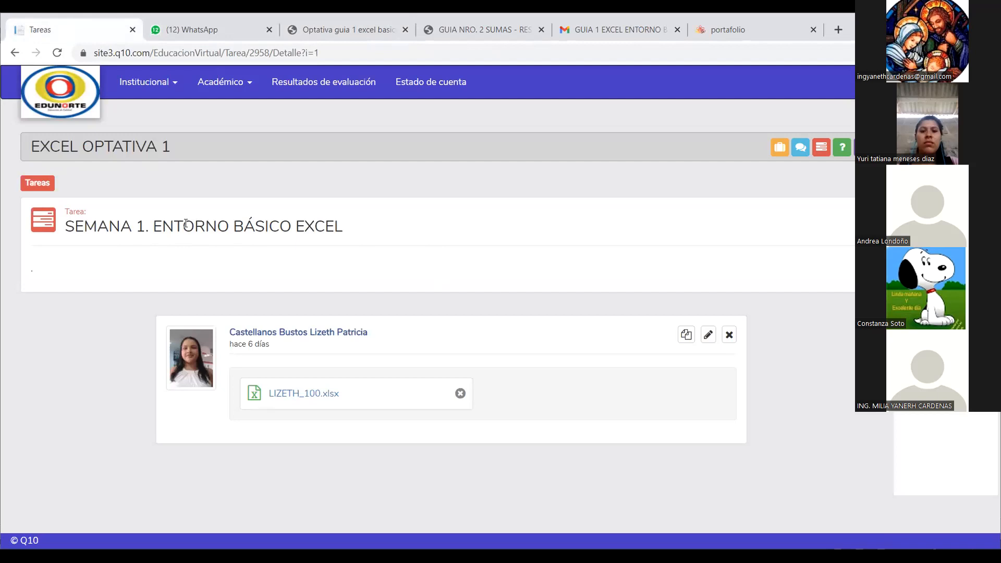
pyautogui.moveTo(186, 223); pyautogui.dragTo(420, 237)
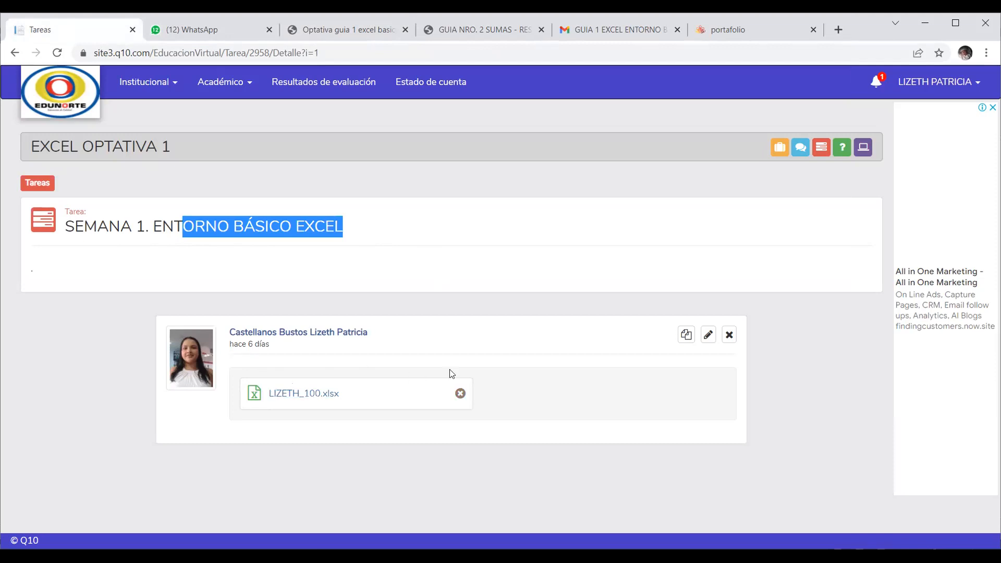
pyautogui.click(460, 394)
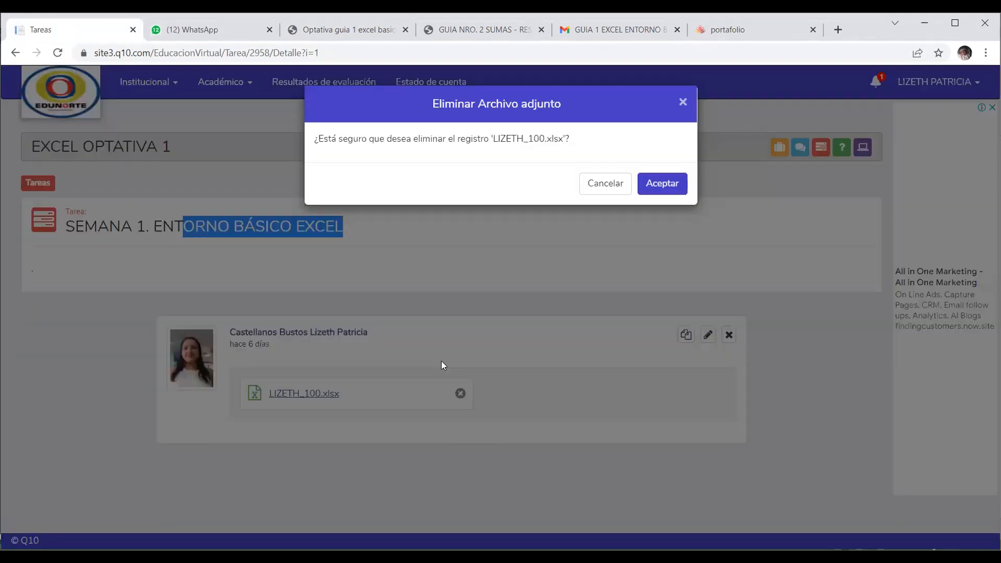
pyautogui.click(652, 187)
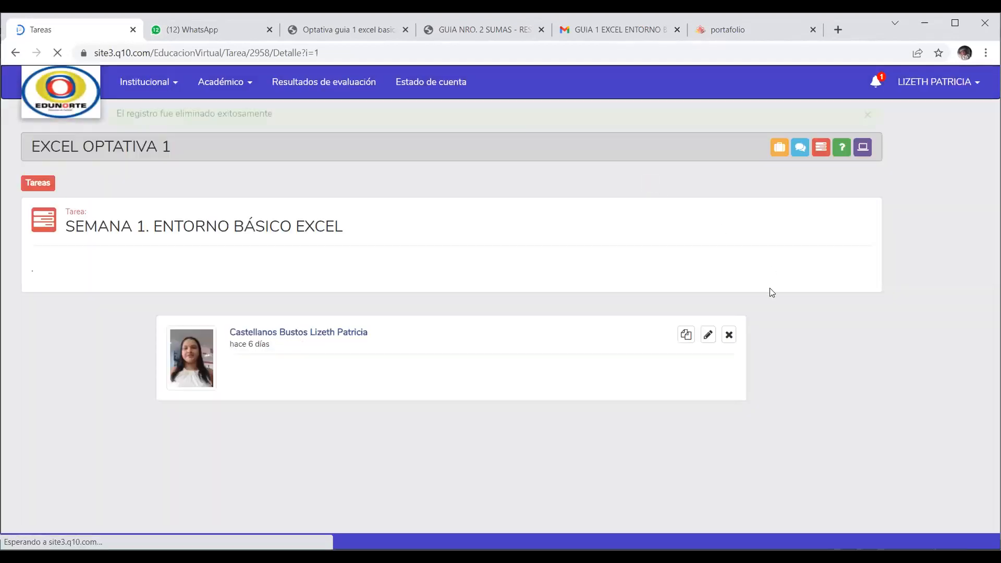
pyautogui.click(728, 335)
pyautogui.click(668, 180)
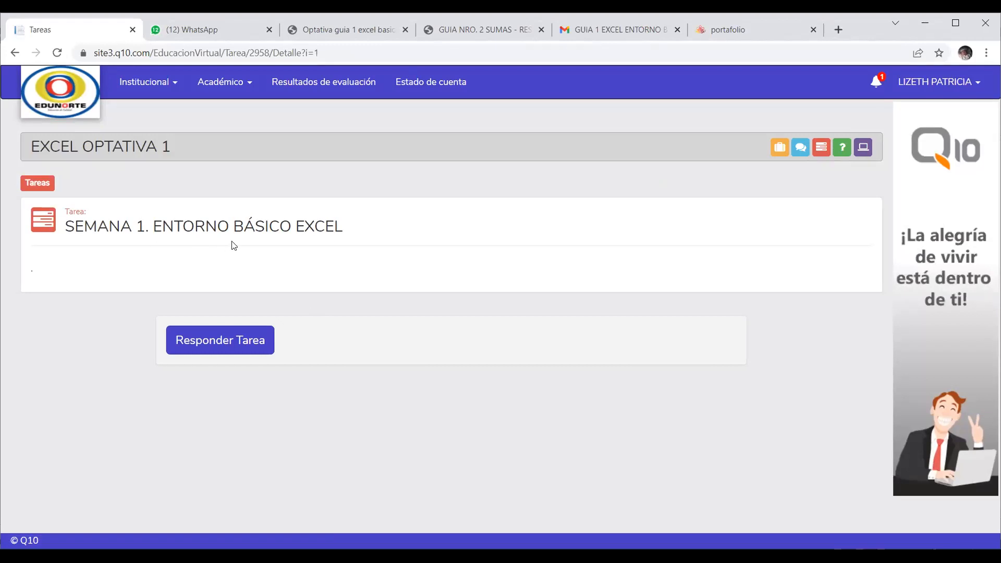
# Answer the ENTORNO BÁSICO EXCEL task by attaching the student's workbook copy ending in "_100 (1)" from Descargas and submit the response.
pyautogui.click(223, 343)
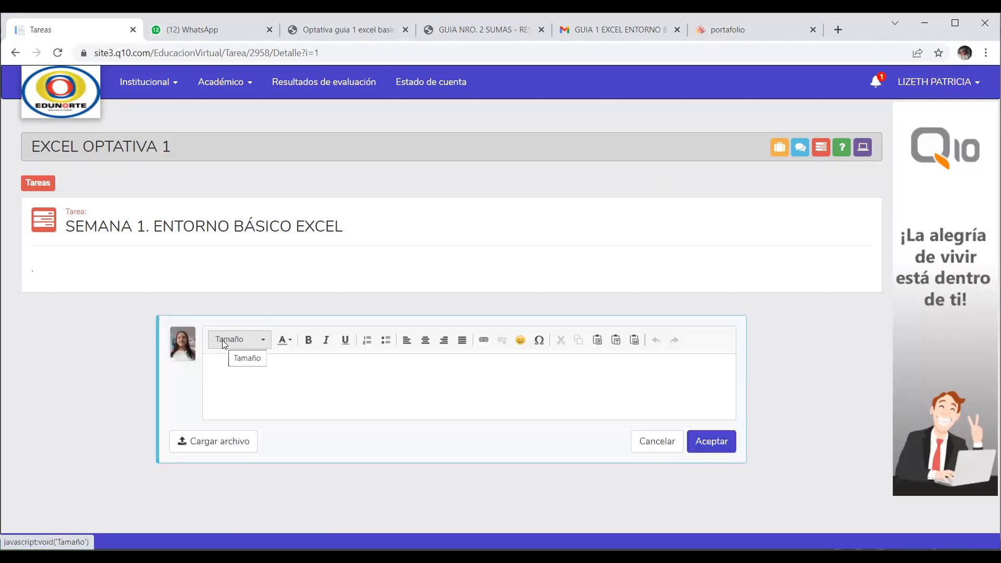
pyautogui.click(236, 374)
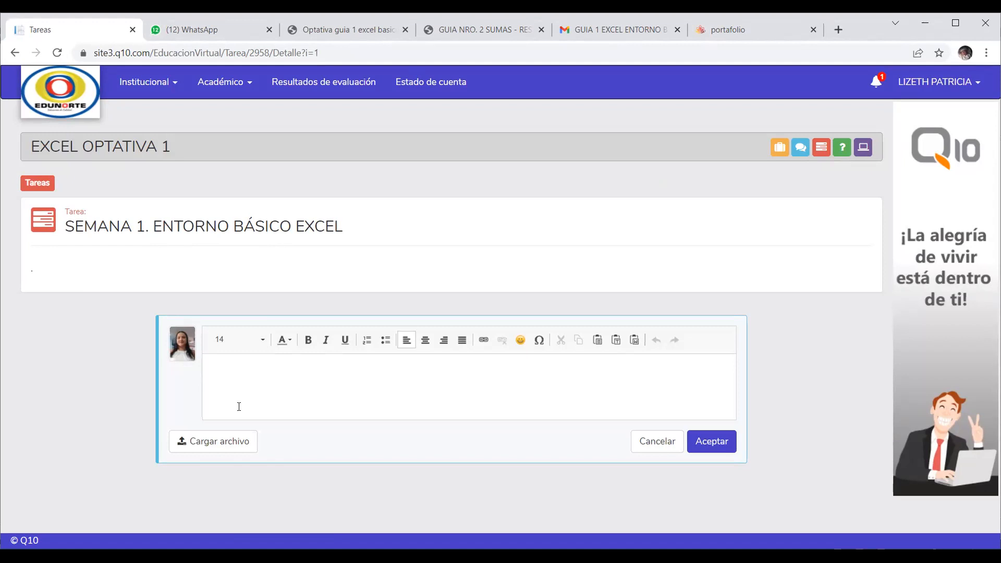
pyautogui.click(220, 441)
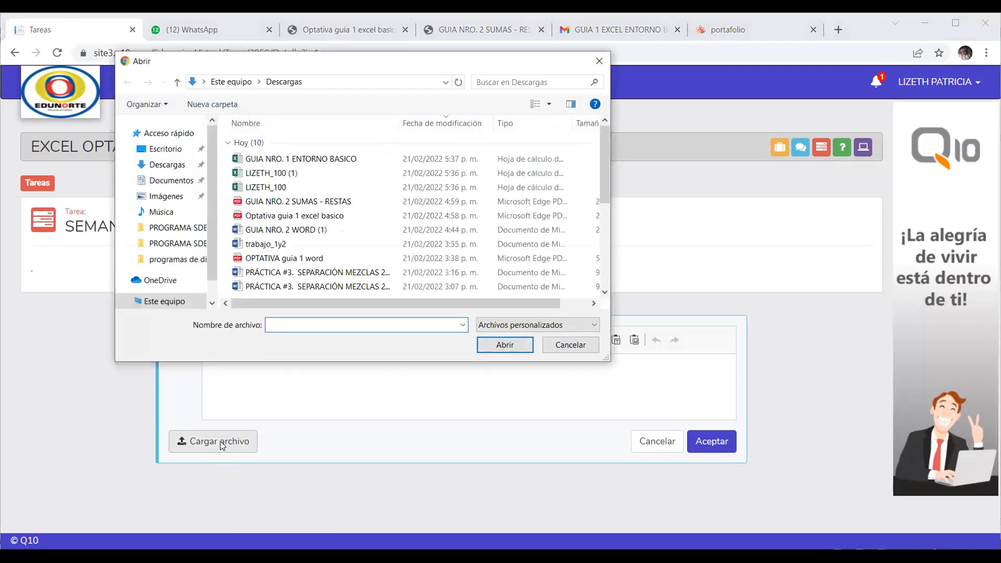
pyautogui.click(274, 176)
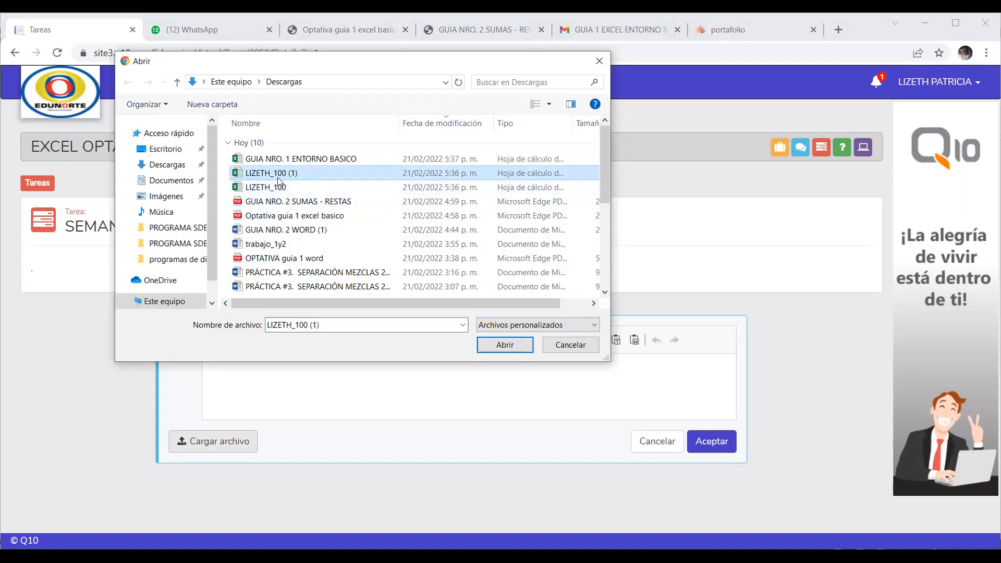
pyautogui.click(512, 345)
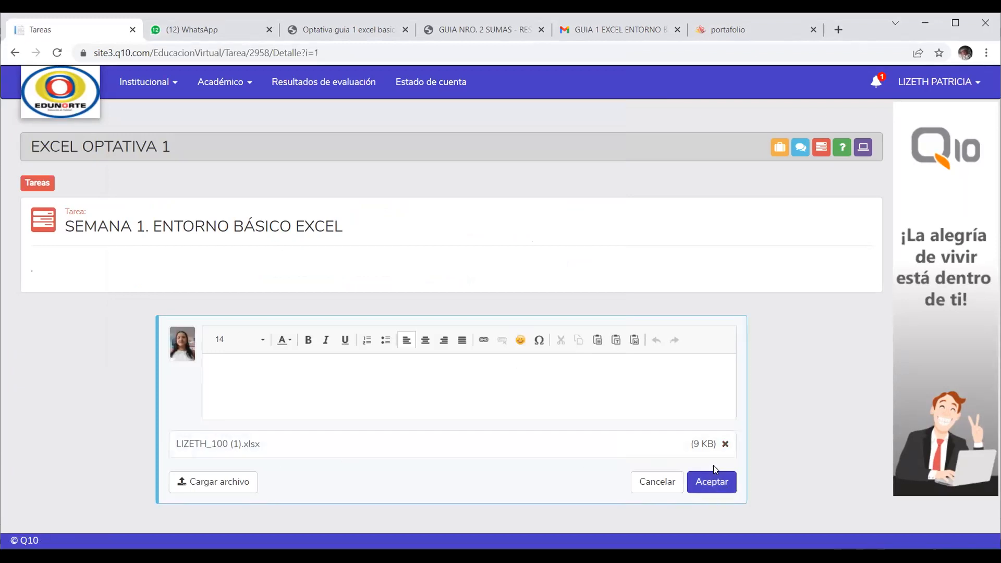
pyautogui.click(711, 484)
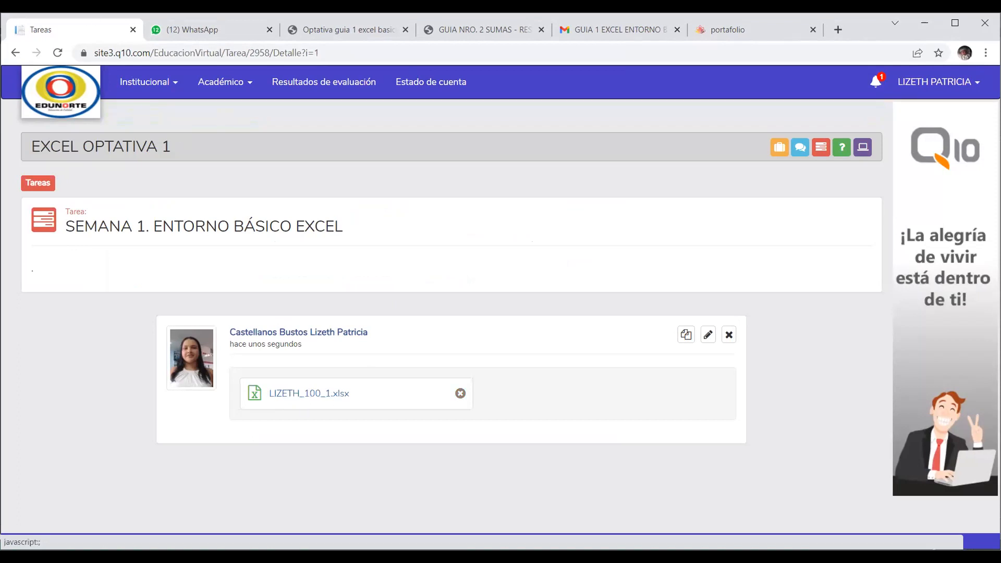
# View the TAREA: SEMANA 2. ESTRUCTURAS BÁSICAS assignment from the course page, and return to the course's lesson list.
pyautogui.click(16, 53)
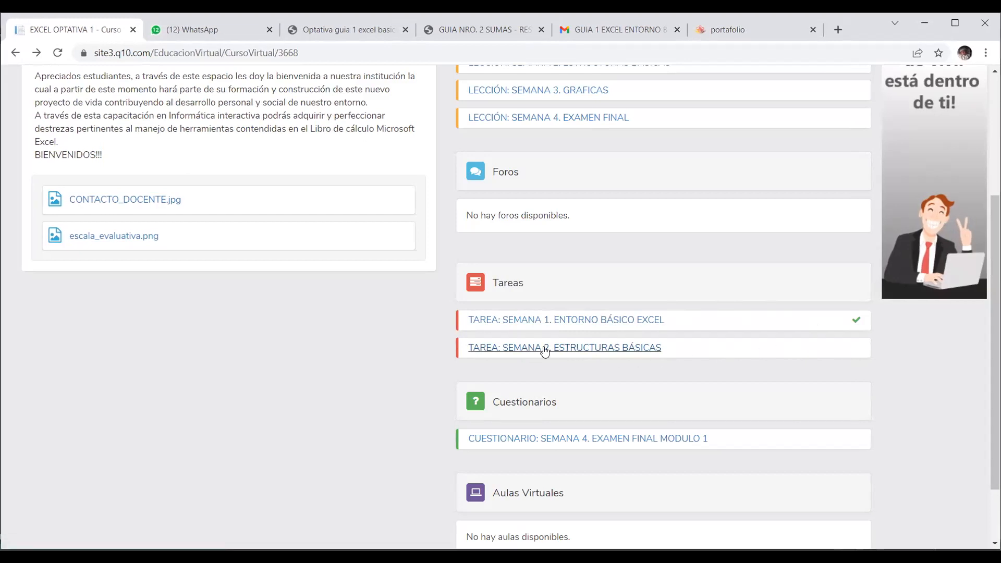
pyautogui.click(579, 348)
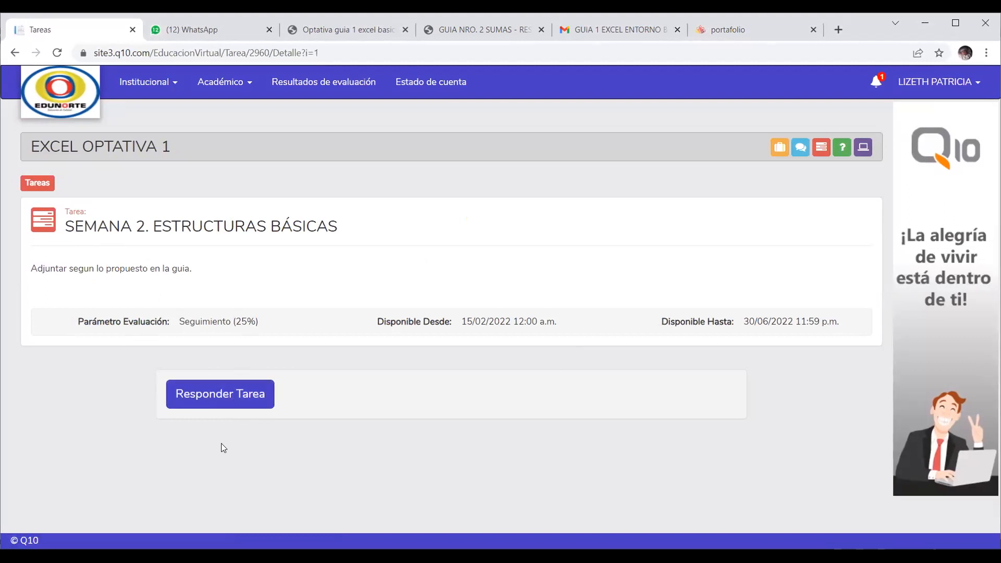
pyautogui.click(15, 52)
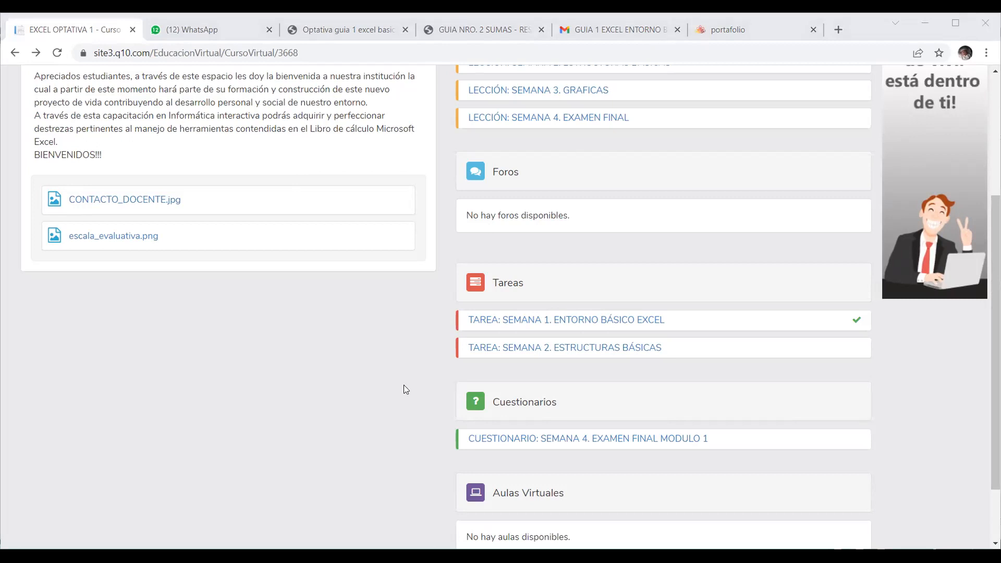
pyautogui.scroll(1, 610, 100)
pyautogui.scroll(4, 612, 100)
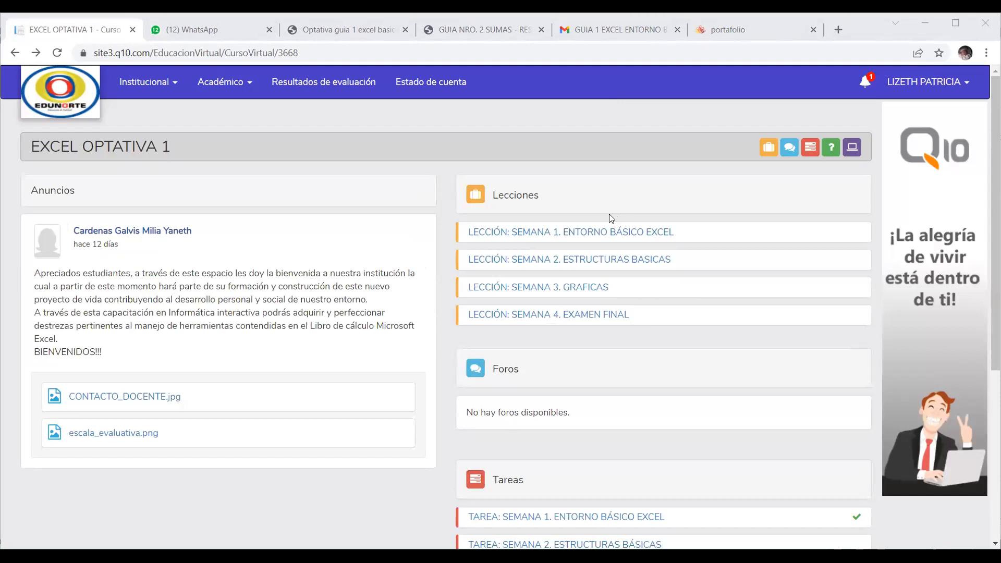
# Review the GUIA NRO. 2 SUMAS - RESTAS PDF, examining its module details, the table to copy and the vertical INSTITUTO EDUNORTE label.
pyautogui.click(475, 30)
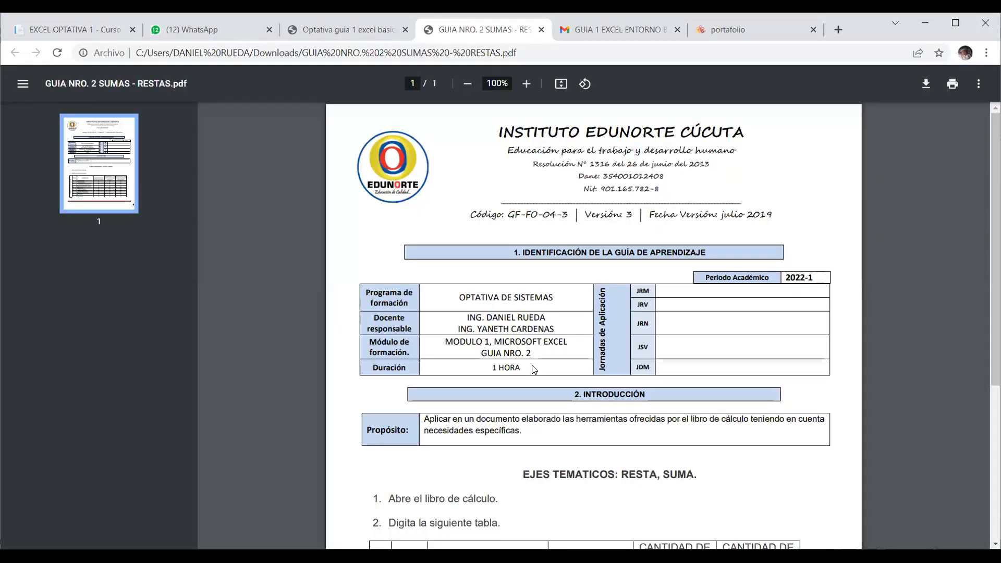
pyautogui.scroll(-3, 535, 363)
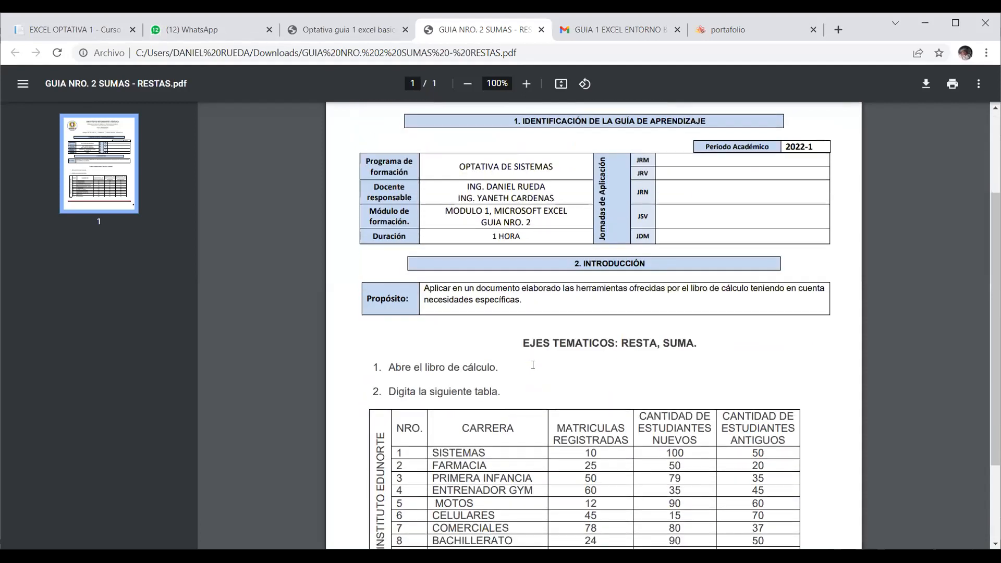
pyautogui.scroll(2, 534, 360)
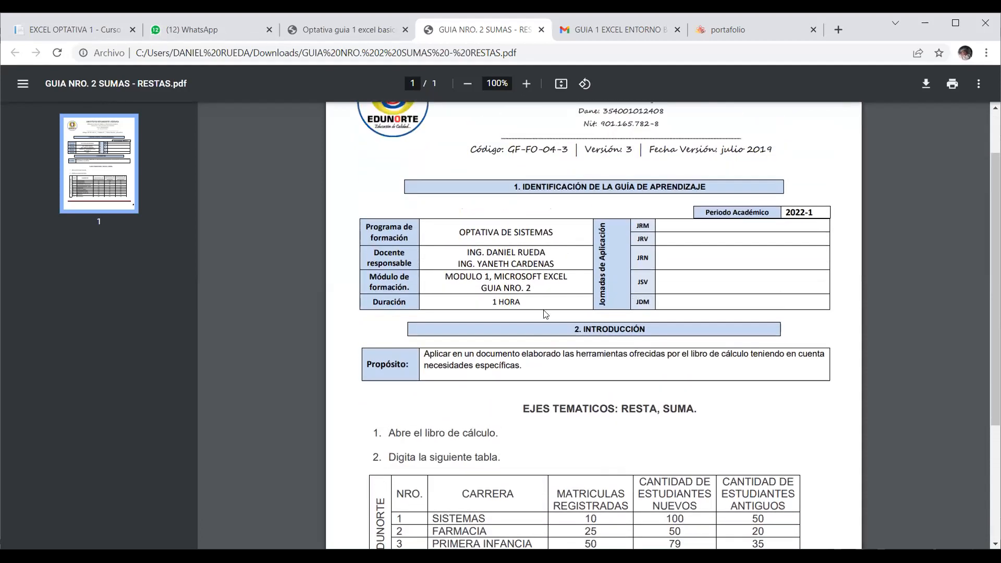
pyautogui.moveTo(446, 275); pyautogui.dragTo(533, 288)
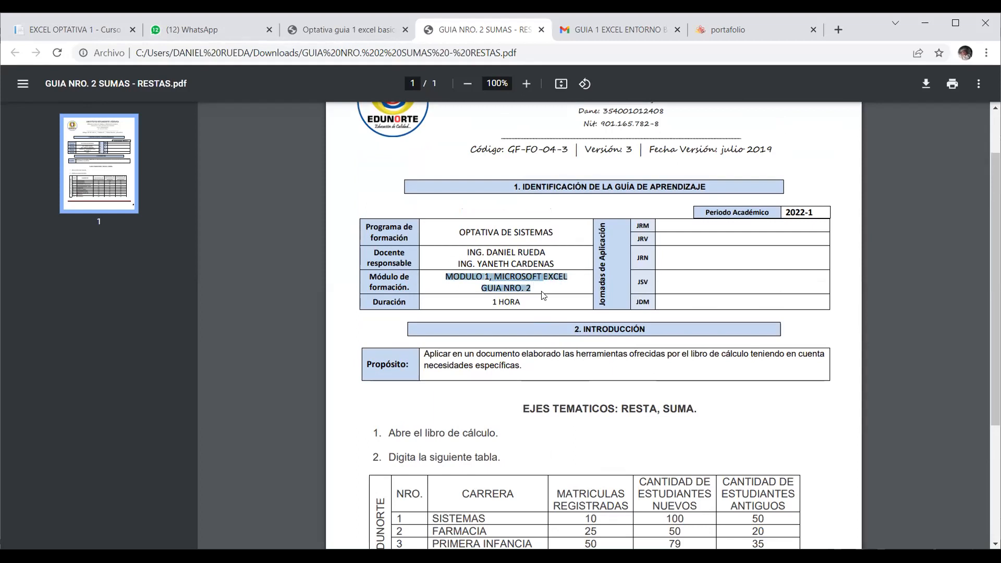
pyautogui.click(545, 285)
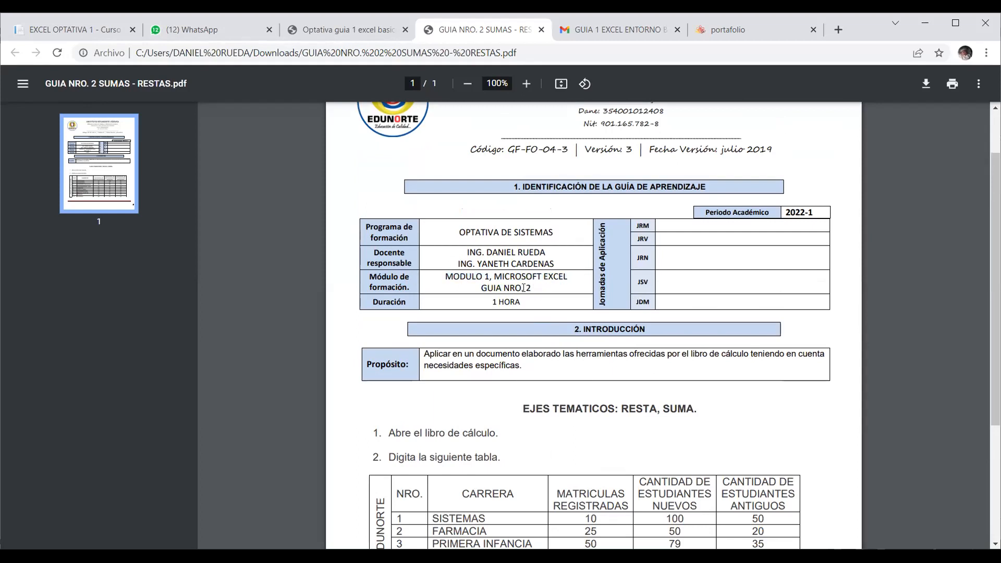
pyautogui.moveTo(480, 290); pyautogui.dragTo(526, 276)
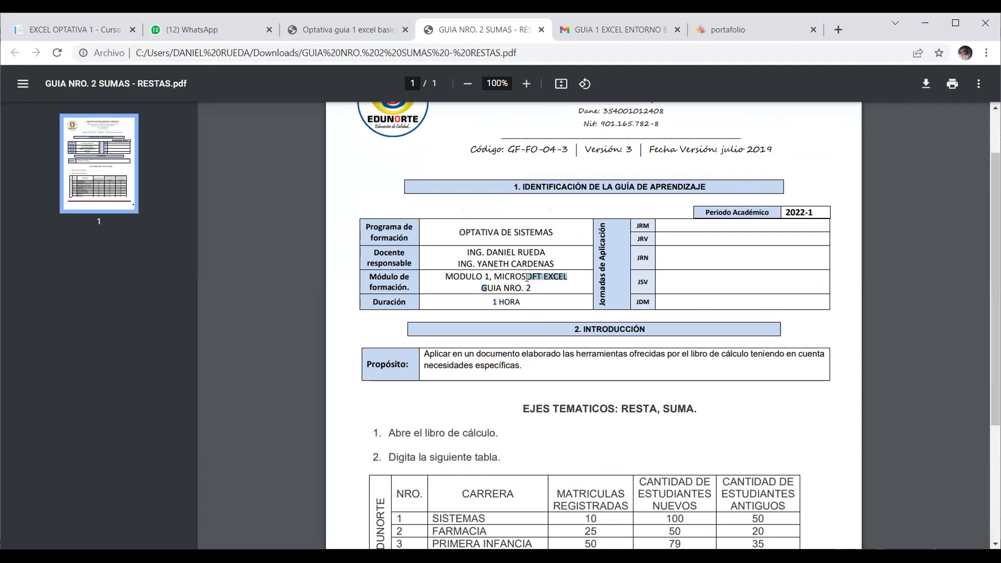
pyautogui.scroll(-3, 527, 282)
pyautogui.scroll(-1, 526, 282)
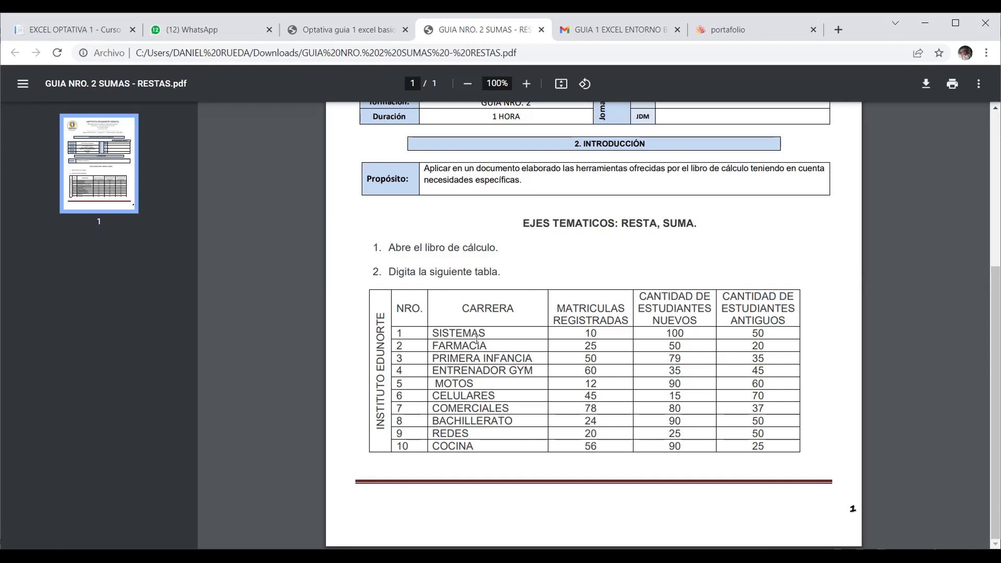
pyautogui.moveTo(380, 314); pyautogui.dragTo(375, 437)
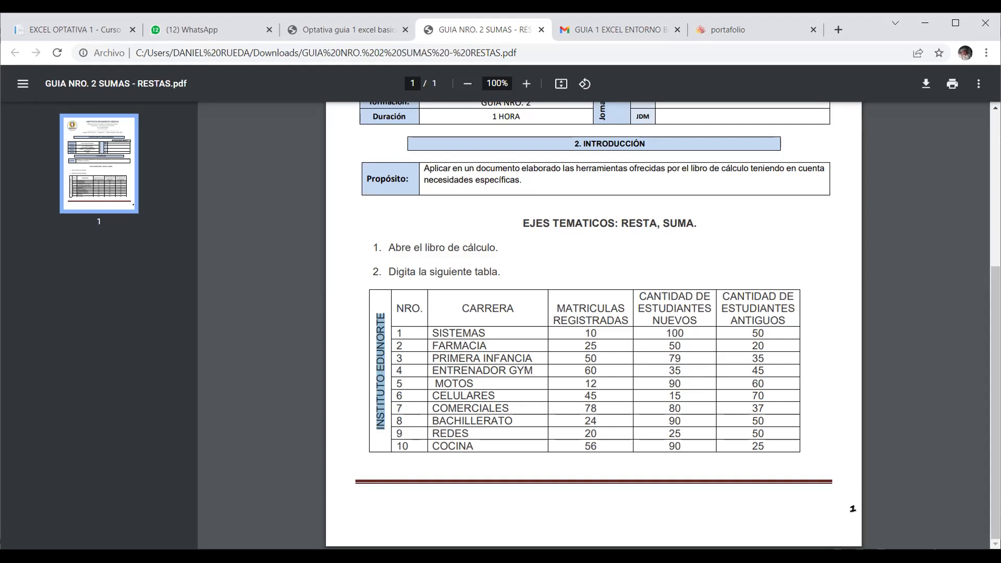
# Switch to the student enrolment workbook in Excel and maximize its window.
pyautogui.hotkey('alt', 'Tab')
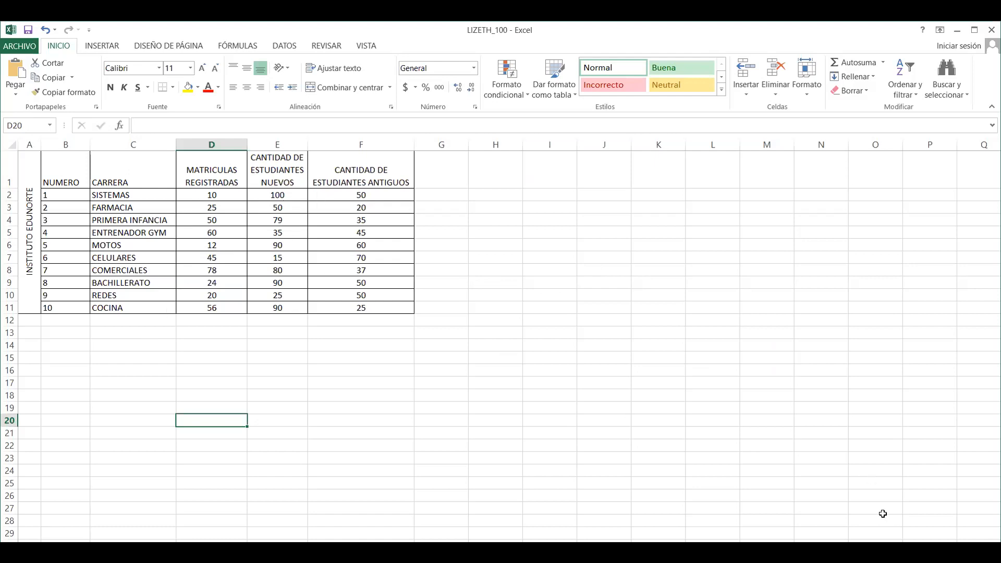
pyautogui.scroll(-4, 504, 422)
pyautogui.scroll(4, 503, 422)
pyautogui.click(976, 33)
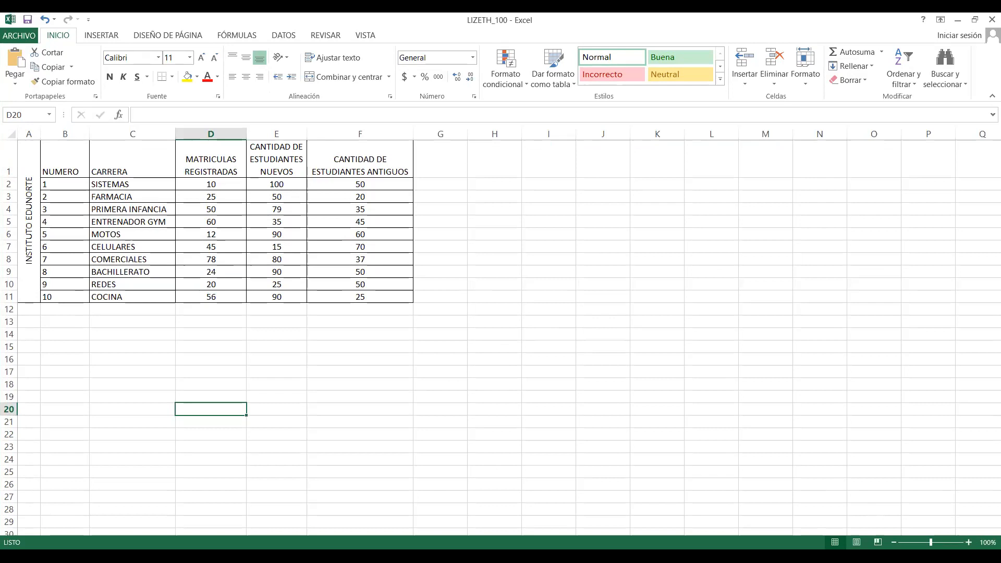
# Delete the entire column A that holds the merged vertical INSTITUTO EDUNORTE label.
pyautogui.click(968, 543)
pyautogui.click(969, 543)
pyautogui.click(968, 543)
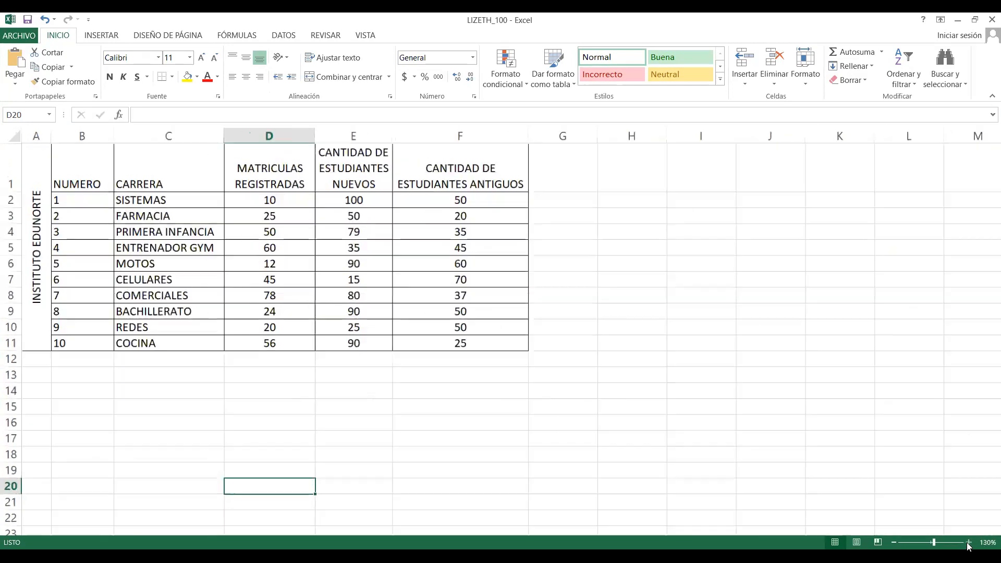
pyautogui.click(968, 543)
pyautogui.click(969, 543)
pyautogui.click(968, 543)
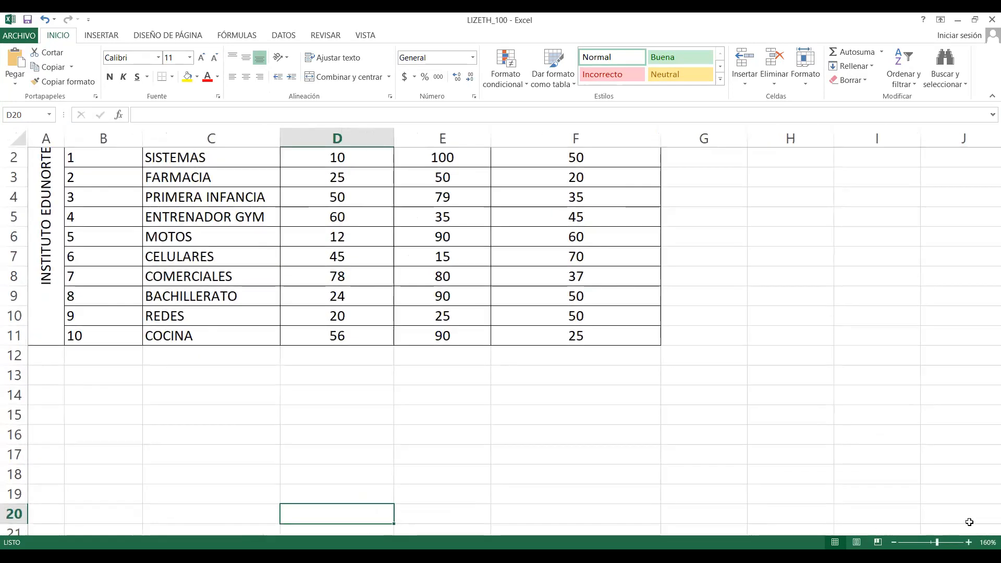
pyautogui.click(969, 543)
pyautogui.click(969, 543)
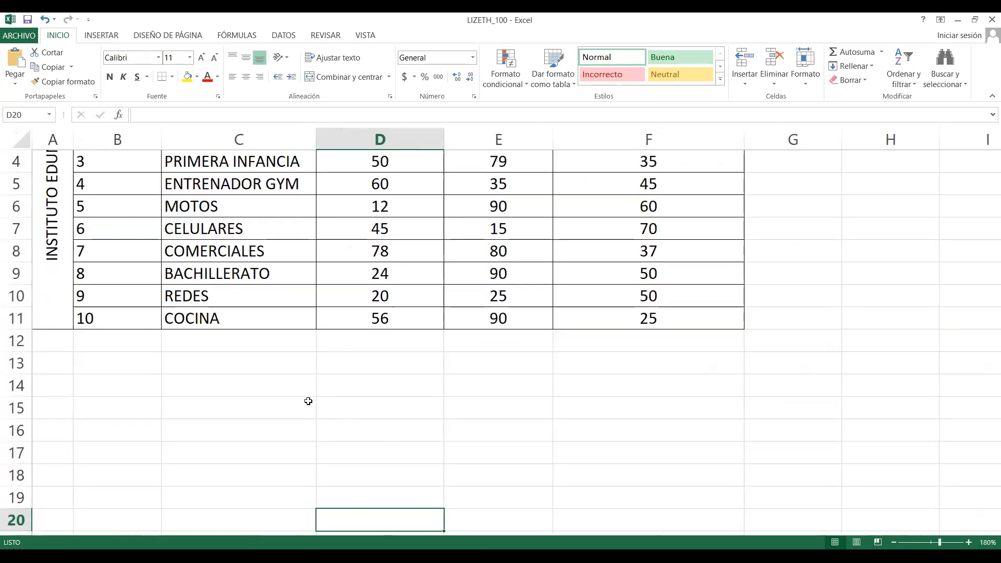
pyautogui.scroll(1, 309, 403)
pyautogui.click(42, 170)
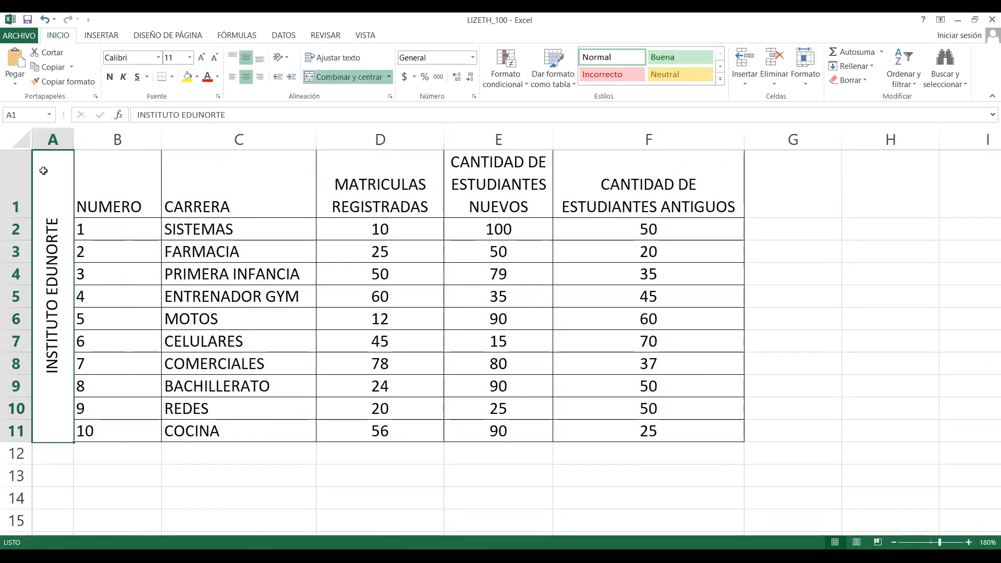
pyautogui.rightClick(47, 169)
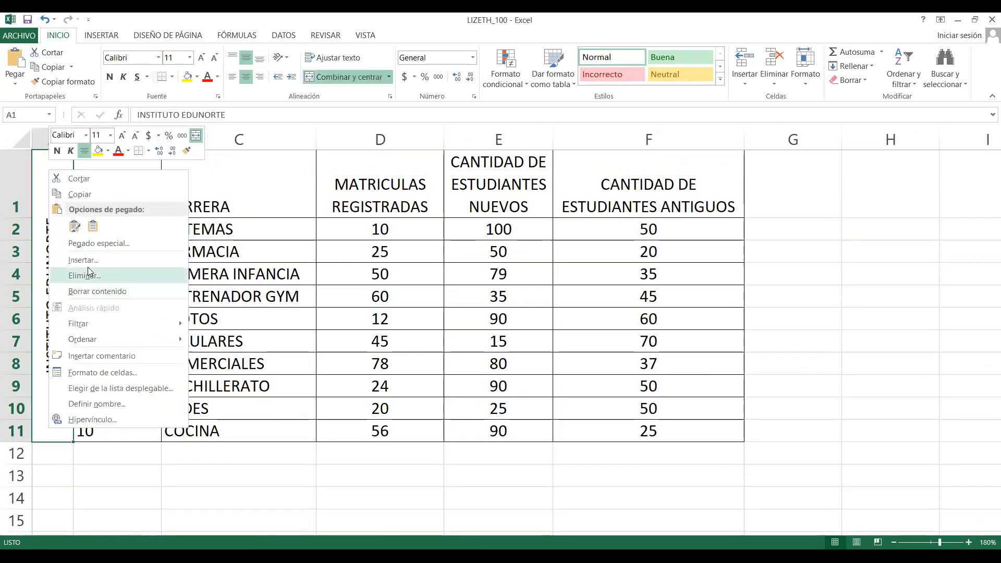
pyautogui.click(86, 275)
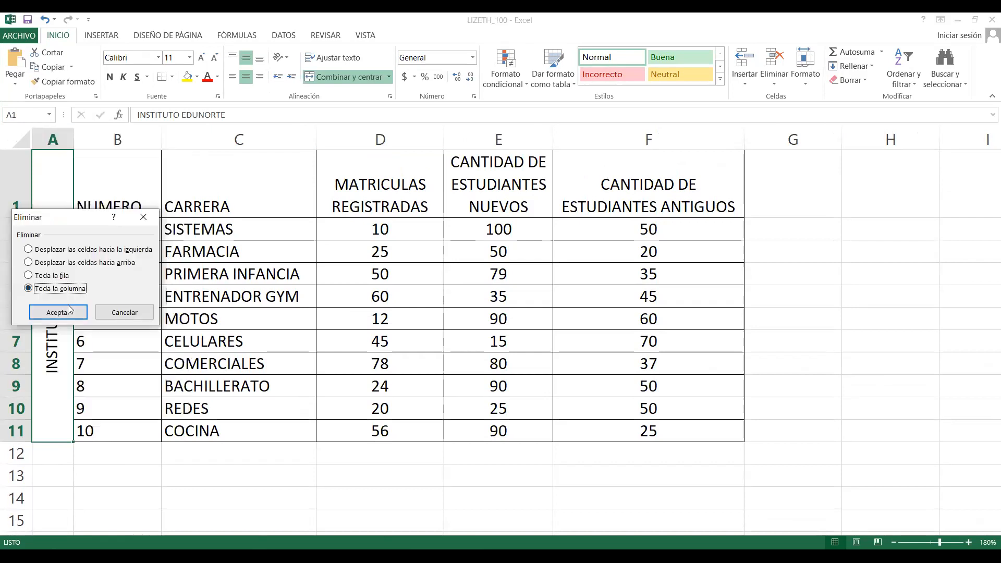
pyautogui.click(68, 313)
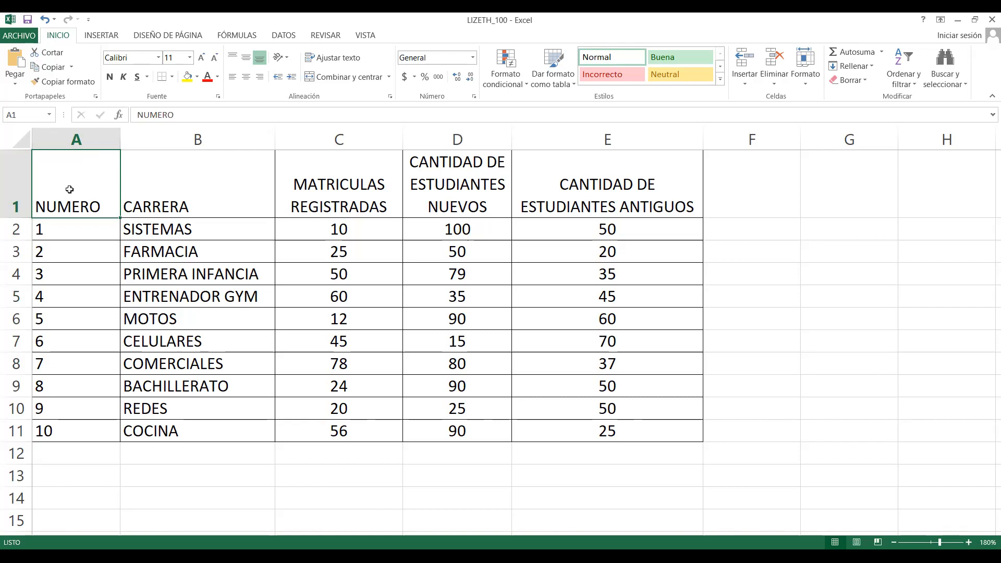
# Check the NUMERO, CARRERA and MATRICULAS REGISTRADAS headers and the first numbers in the NUMERO column.
pyautogui.click(196, 191)
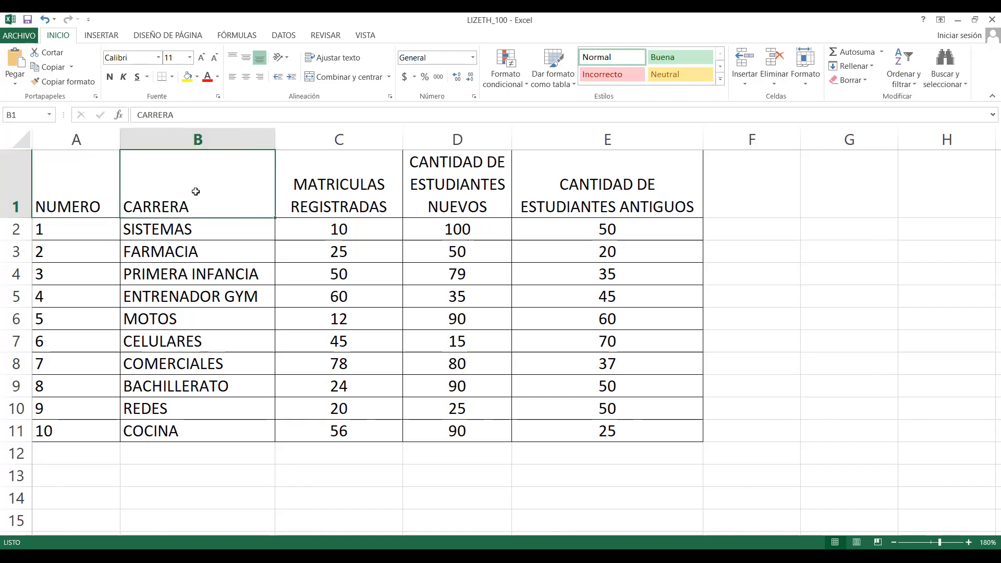
pyautogui.click(362, 192)
pyautogui.click(174, 203)
pyautogui.click(62, 201)
pyautogui.click(72, 230)
pyautogui.click(71, 252)
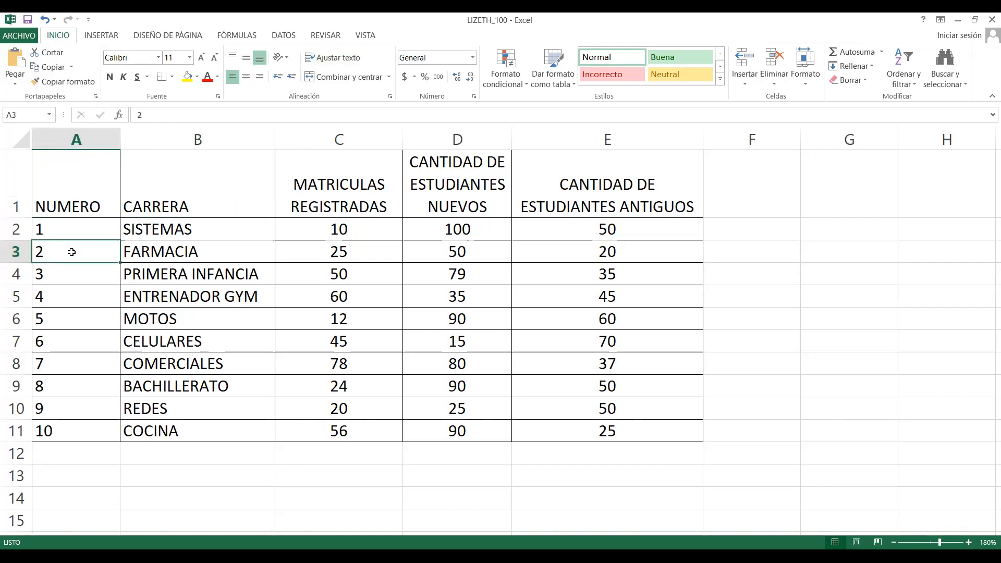
pyautogui.click(81, 178)
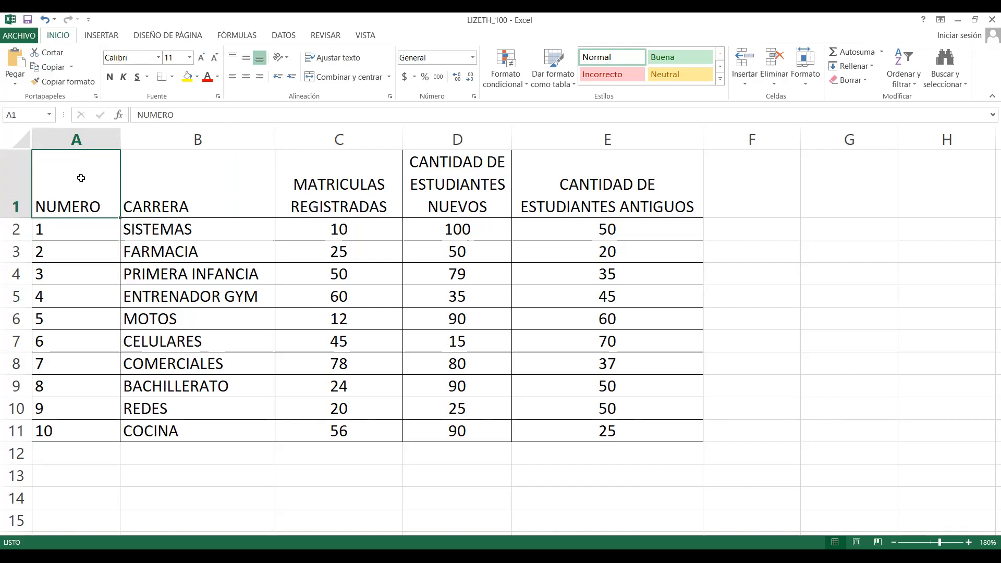
# Insert an entire new column before the NUMERO column.
pyautogui.click(72, 233)
pyautogui.click(70, 260)
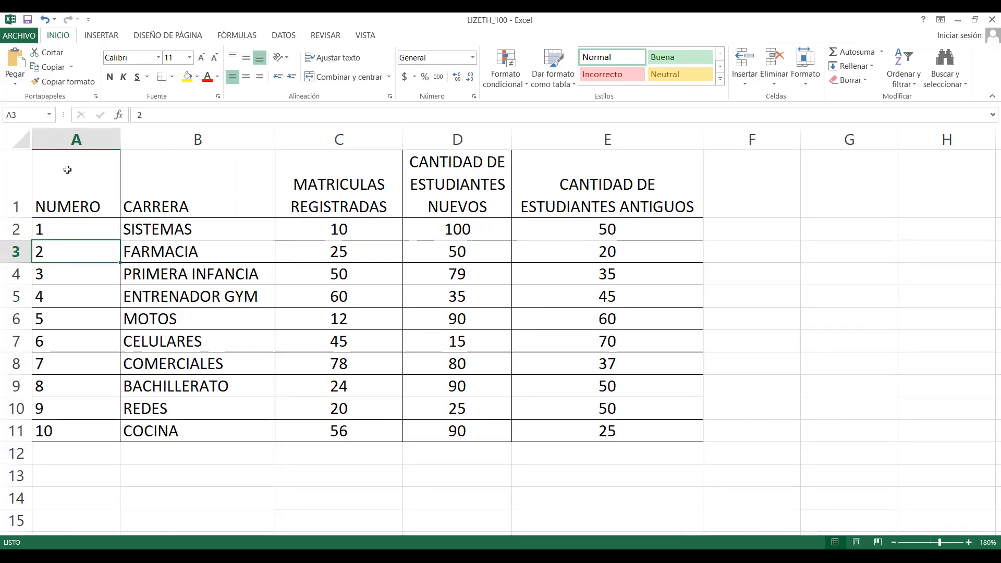
pyautogui.click(66, 170)
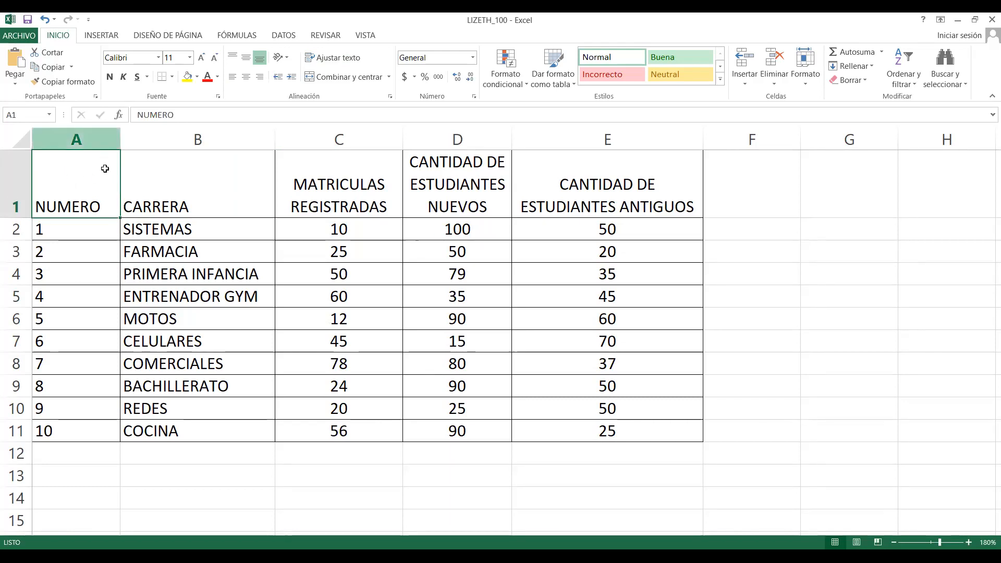
pyautogui.rightClick(77, 174)
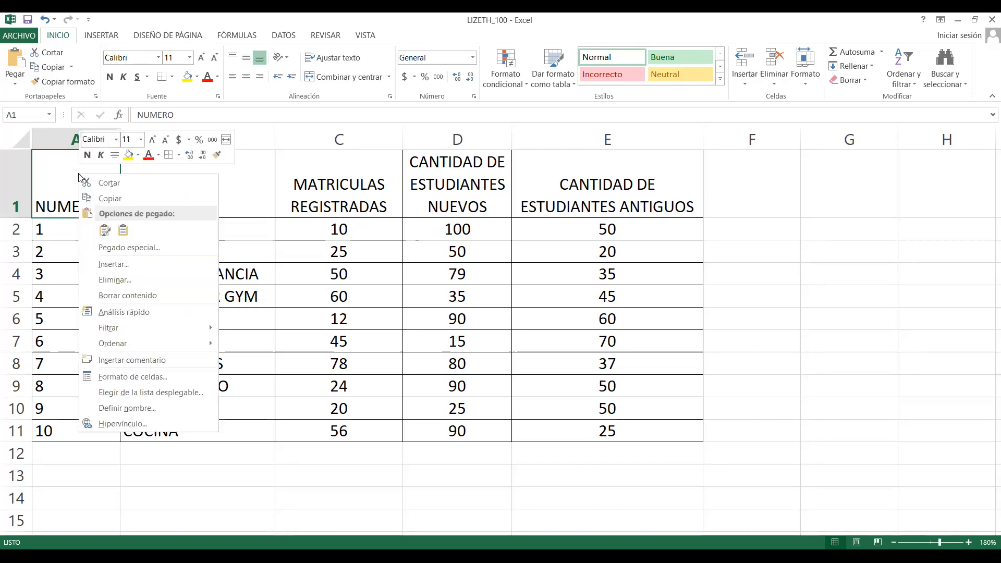
pyautogui.click(115, 264)
pyautogui.click(109, 278)
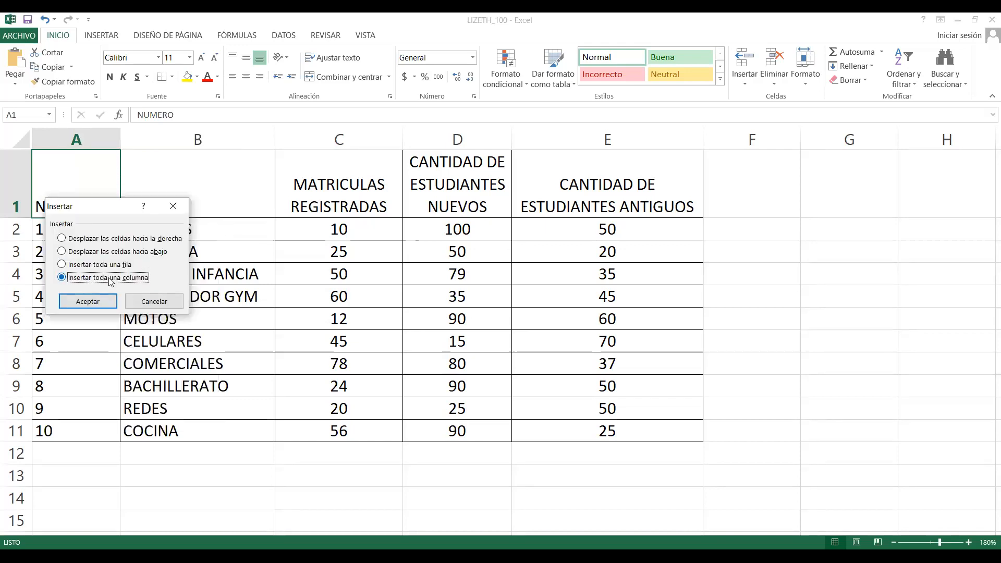
pyautogui.click(88, 300)
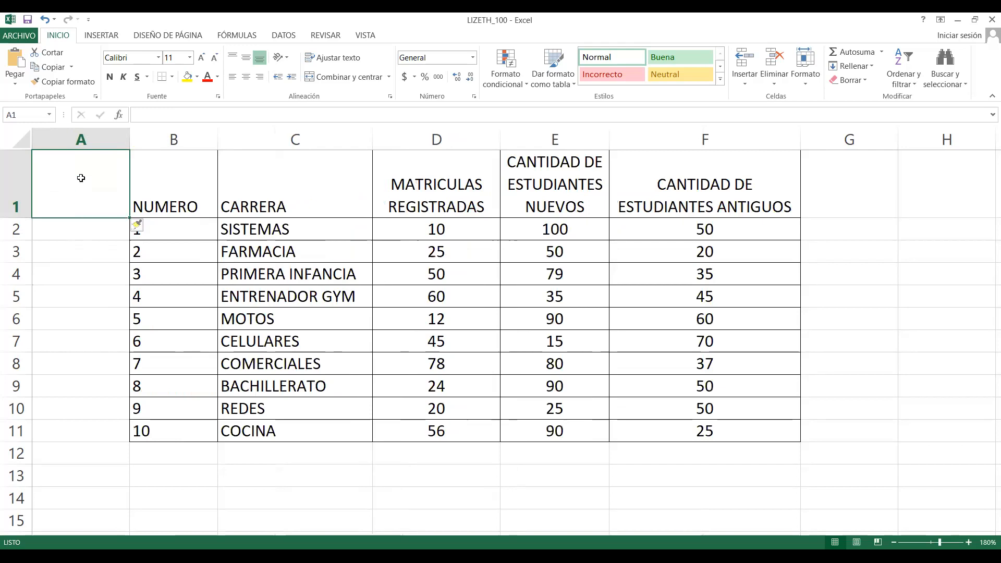
# Enter INSTITUTO EDUNORTE in cell A1 of the empty column beside the table.
pyautogui.click(82, 255)
pyautogui.click(79, 308)
pyautogui.click(73, 344)
pyautogui.click(81, 409)
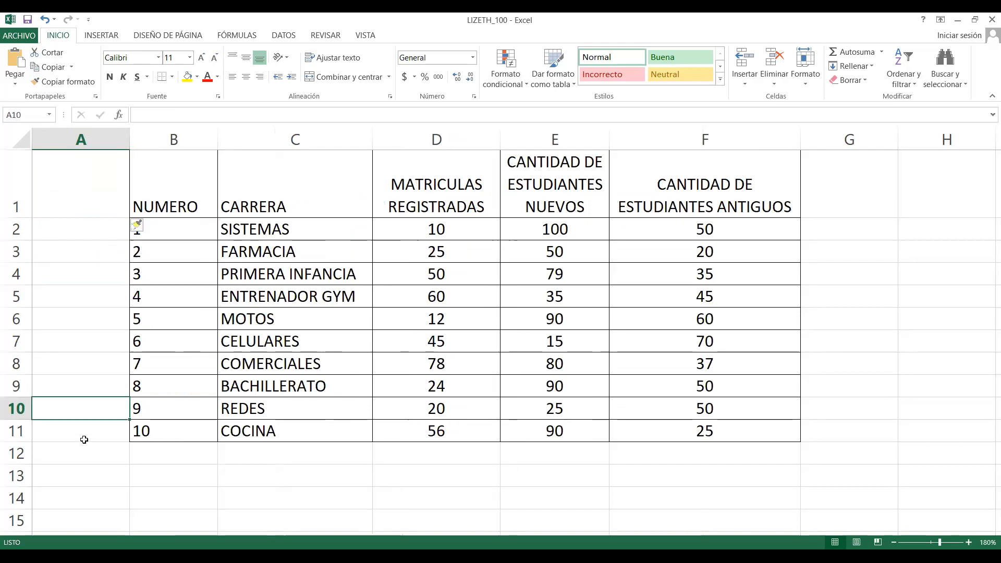
pyautogui.click(82, 433)
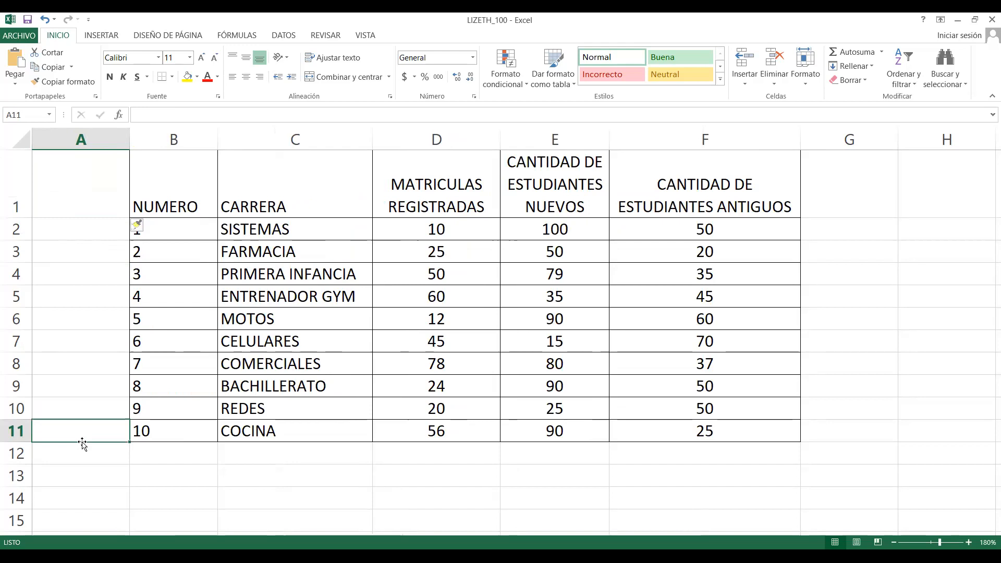
pyautogui.click(65, 196)
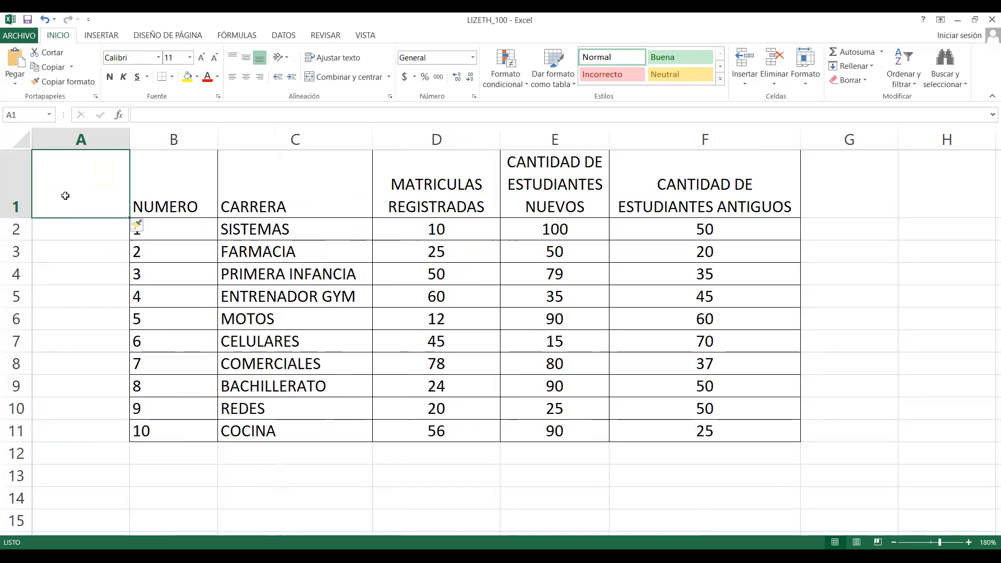
pyautogui.write('in')
pyautogui.press('BackSpace')
pyautogui.press('BackSpace')
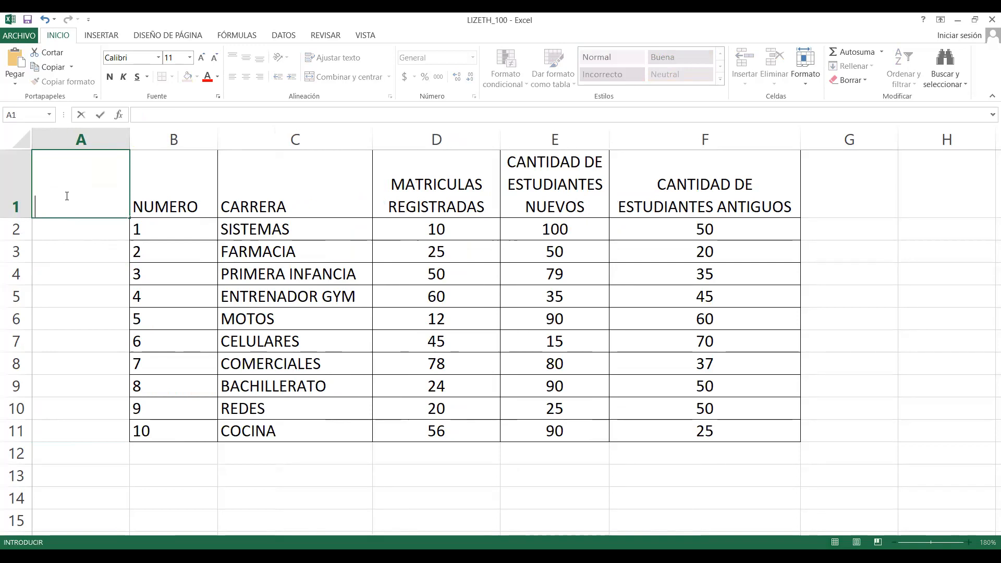
pyautogui.write('INSTITUTO')
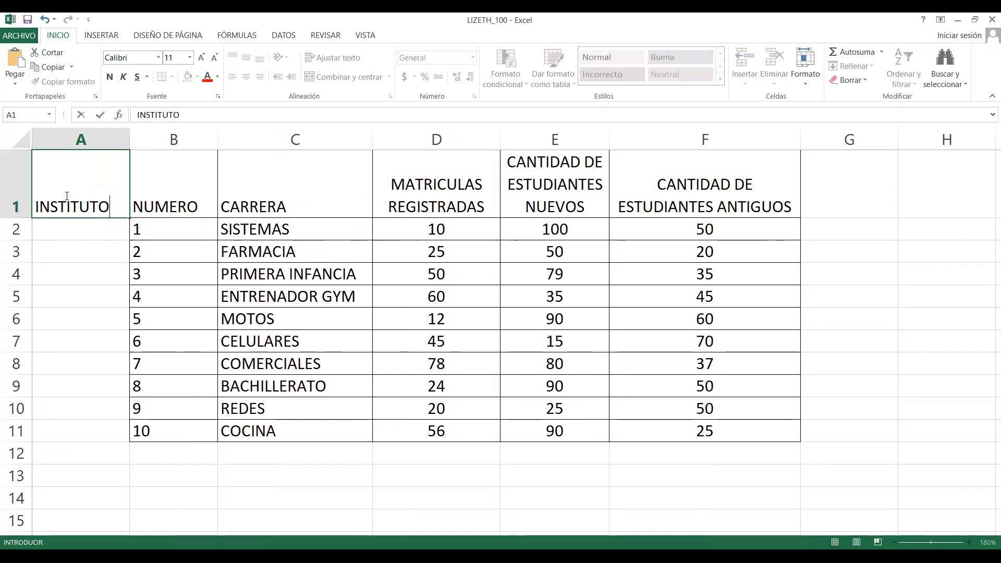
pyautogui.write(' EDUNORTE')
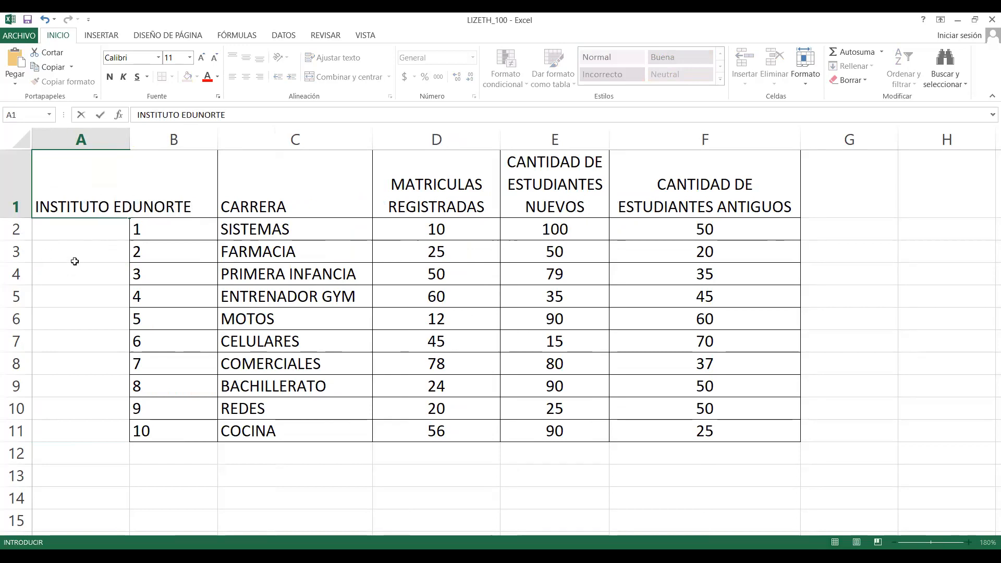
pyautogui.click(86, 236)
pyautogui.click(95, 187)
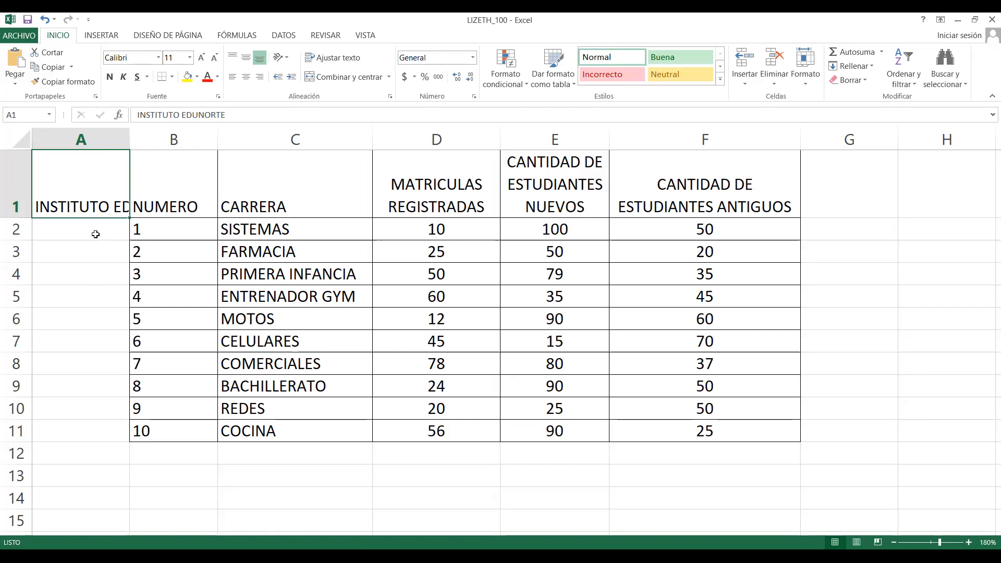
pyautogui.click(94, 250)
pyautogui.click(92, 282)
pyautogui.click(92, 302)
pyautogui.click(92, 324)
pyautogui.click(89, 344)
pyautogui.click(81, 368)
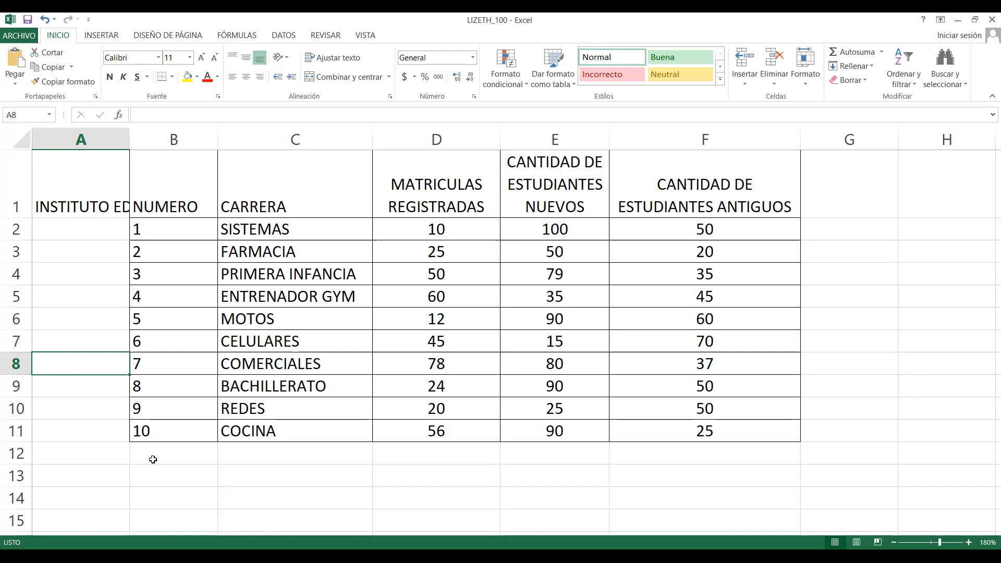
pyautogui.click(80, 171)
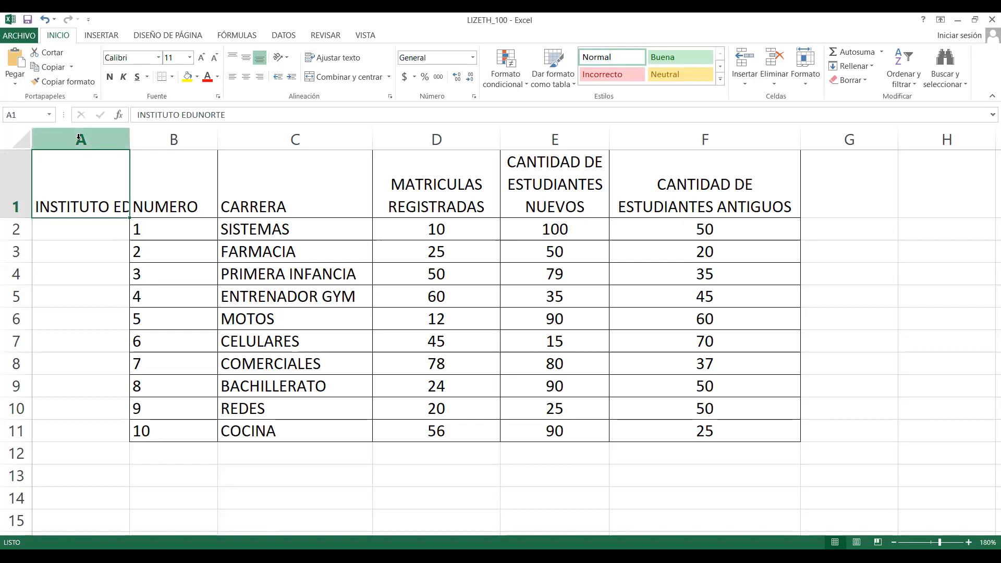
pyautogui.click(84, 135)
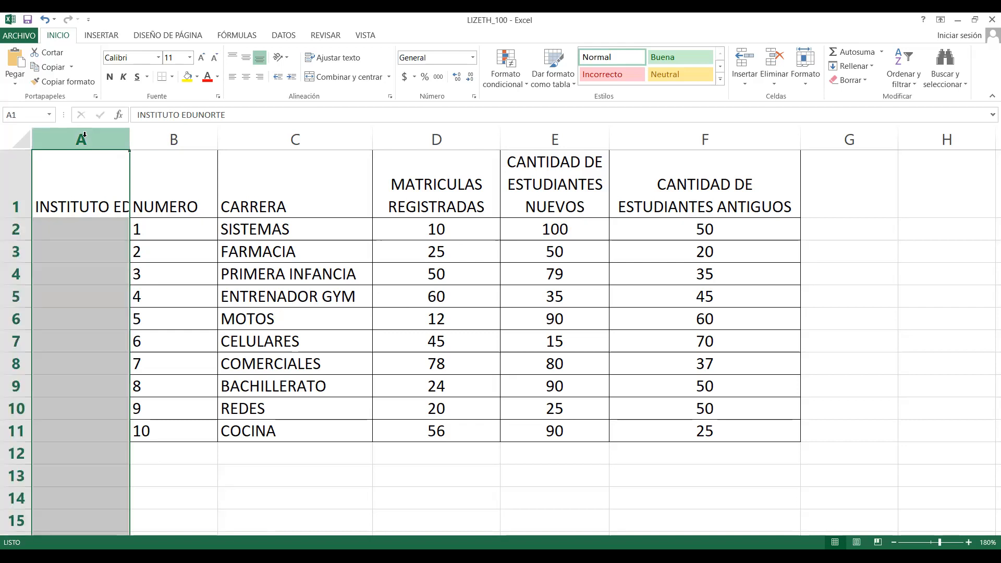
pyautogui.scroll(-7, 86, 258)
pyautogui.scroll(-20, 102, 274)
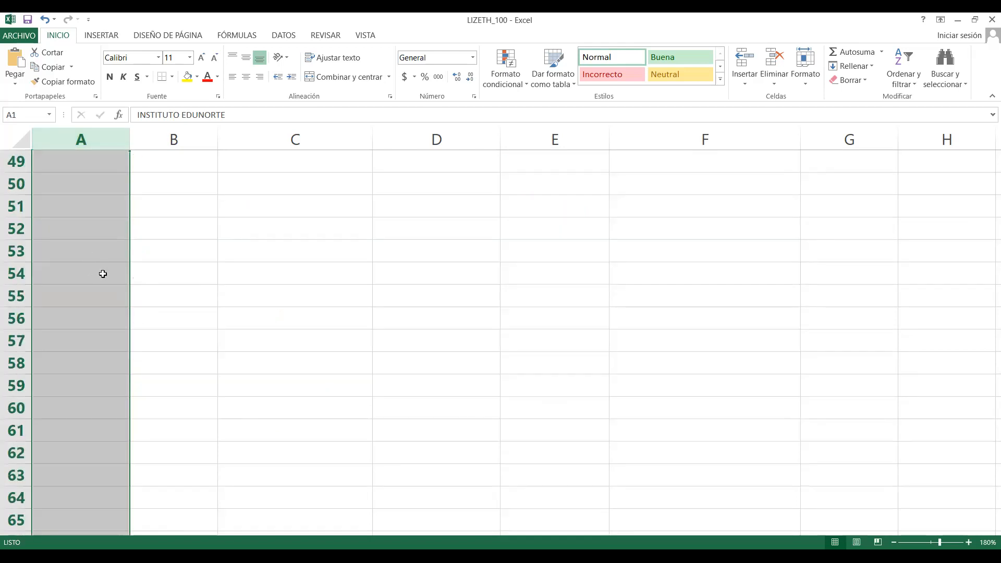
pyautogui.scroll(20, 102, 274)
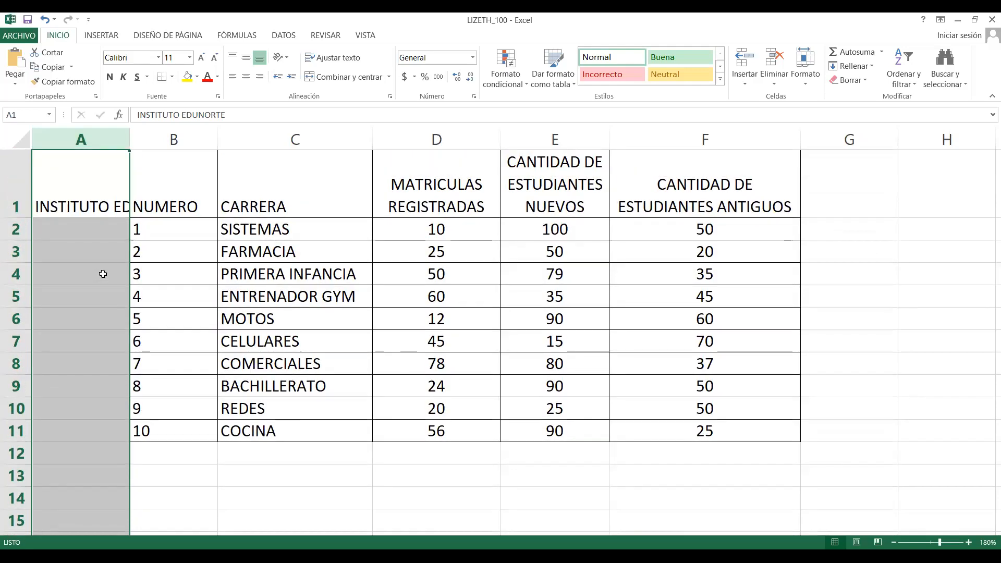
pyautogui.click(166, 164)
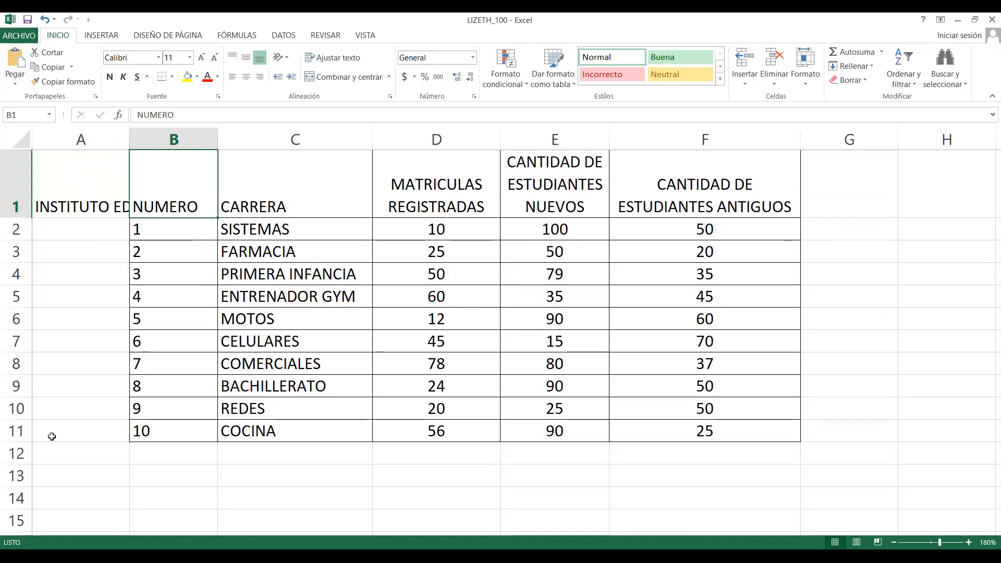
# Merge and centre cells A1 to A11 so the INSTITUTO EDUNORTE label spans all table rows.
pyautogui.click(83, 192)
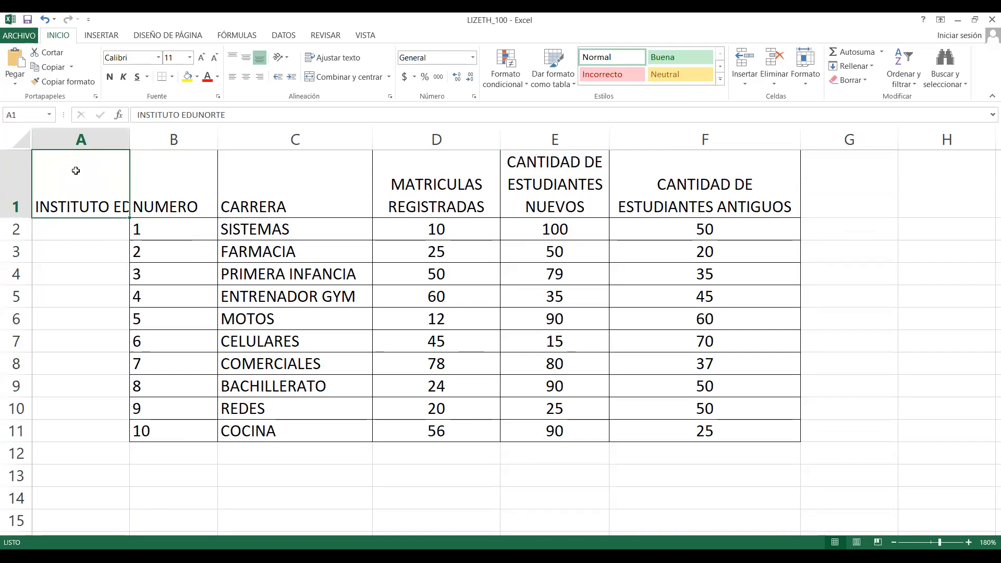
pyautogui.moveTo(76, 172)
pyautogui.mouseDown()
pyautogui.moveTo(70, 404)
pyautogui.moveTo(55, 427)
pyautogui.mouseUp()
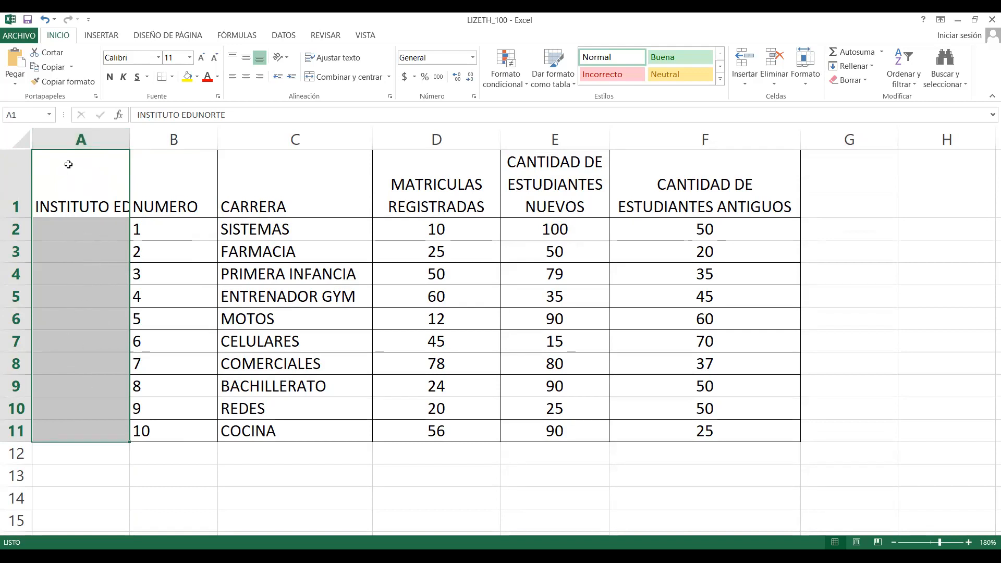
pyautogui.click(157, 179)
pyautogui.click(81, 176)
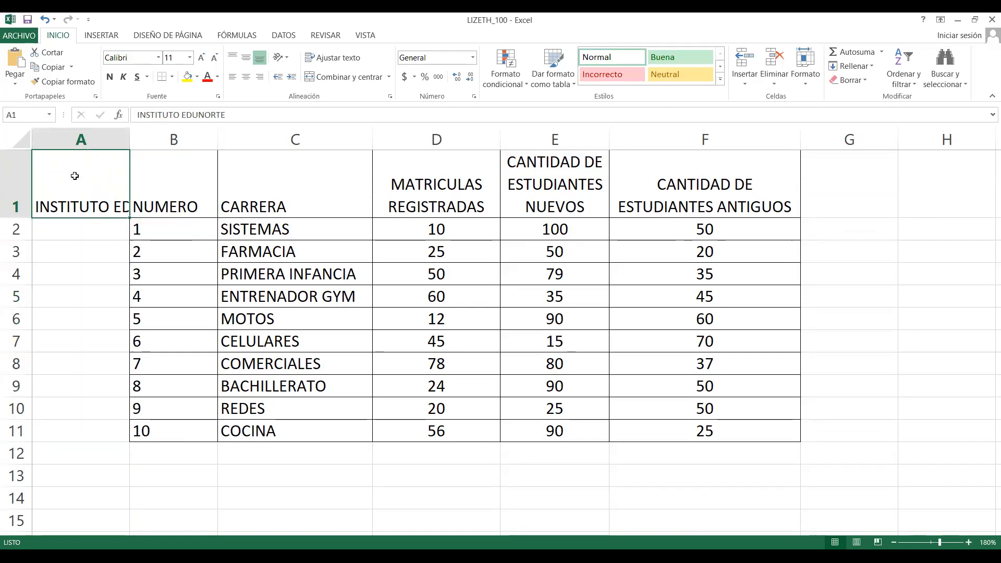
pyautogui.moveTo(74, 217); pyautogui.dragTo(81, 436)
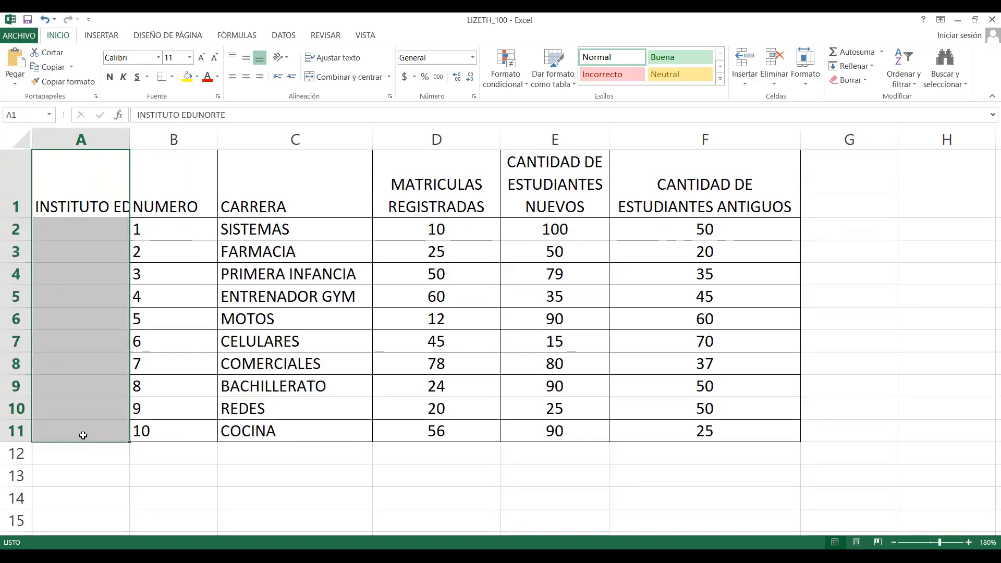
pyautogui.click(348, 74)
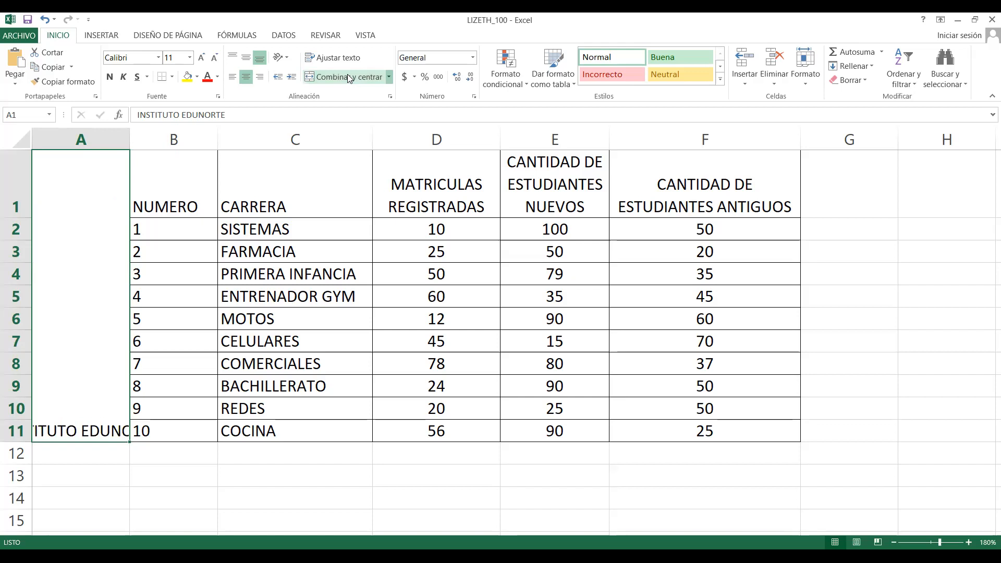
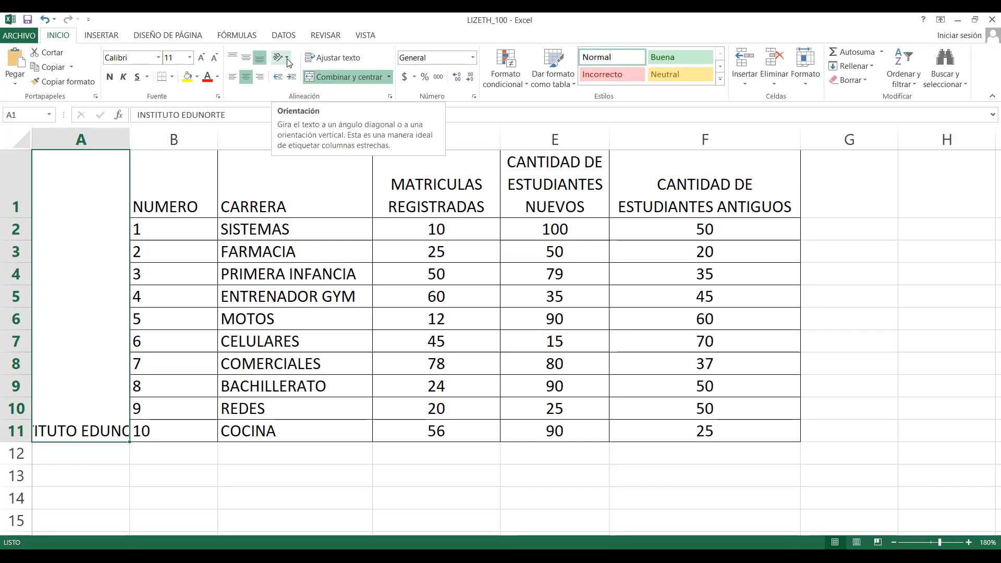
# Rotate the INSTITUTO EDUNORTE text upwards and centre it vertically in the merged cell.
pyautogui.click(288, 61)
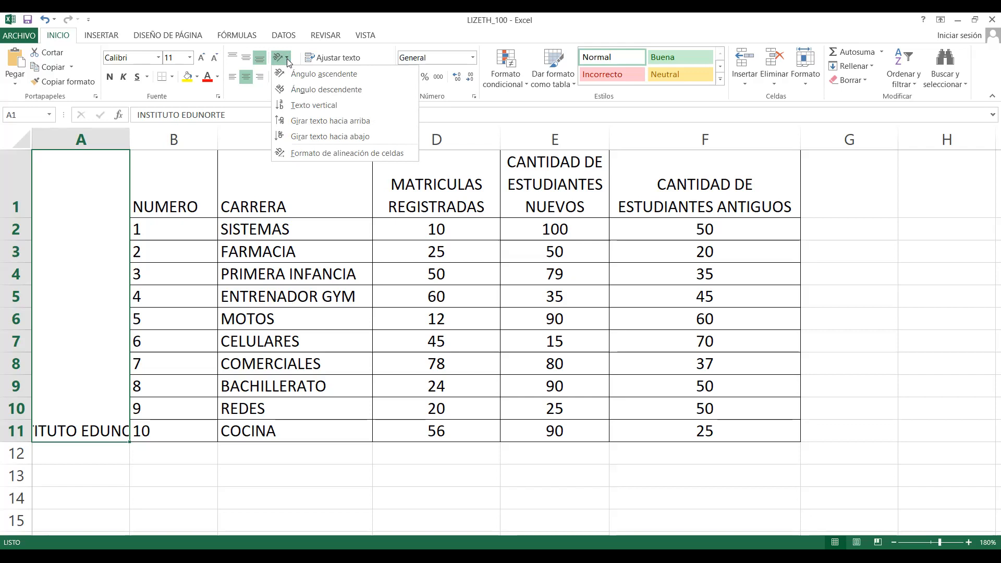
pyautogui.click(336, 124)
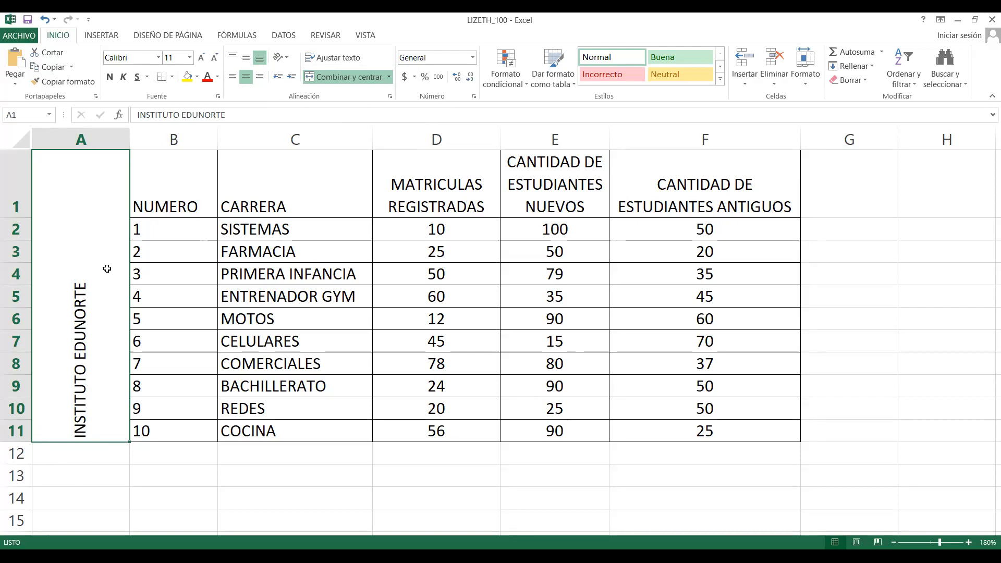
pyautogui.click(245, 59)
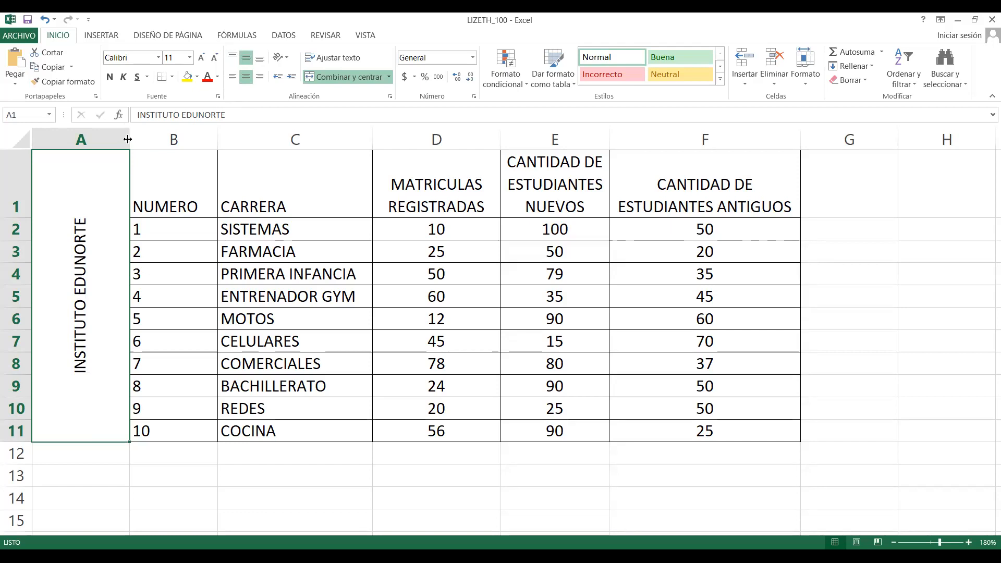
# Narrow column A to a width of about 2.56 (30 pixels) to fit the vertical label.
pyautogui.moveTo(127, 138); pyautogui.dragTo(64, 138)
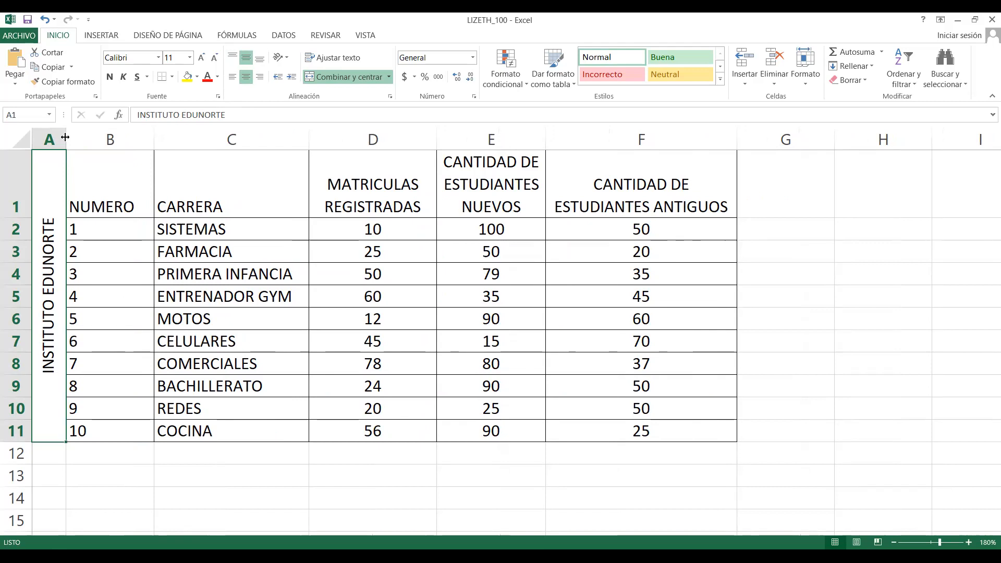
pyautogui.moveTo(65, 137); pyautogui.dragTo(61, 137)
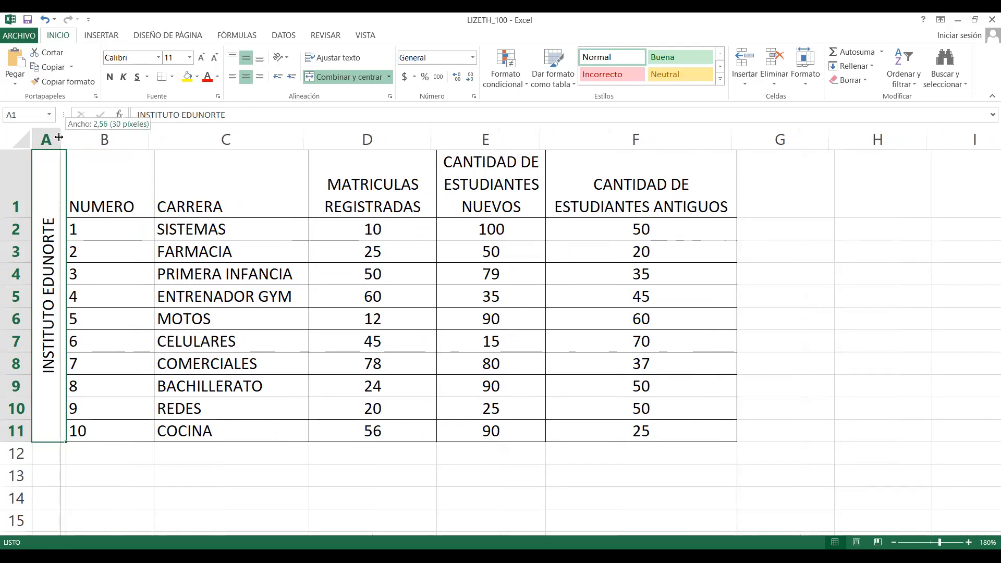
pyautogui.click(169, 198)
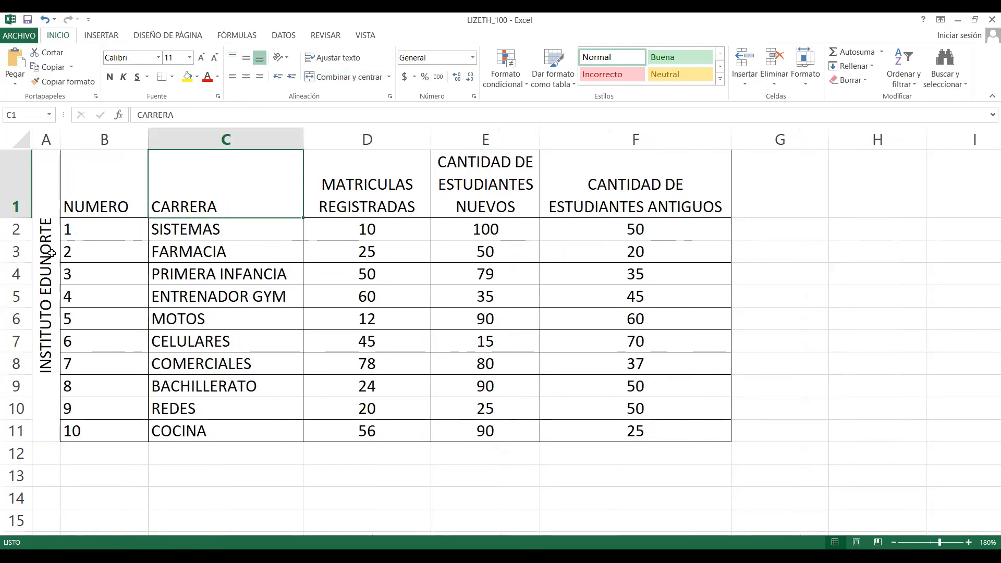
# Apply all borders to the merged INSTITUTO EDUNORTE cell.
pyautogui.click(54, 185)
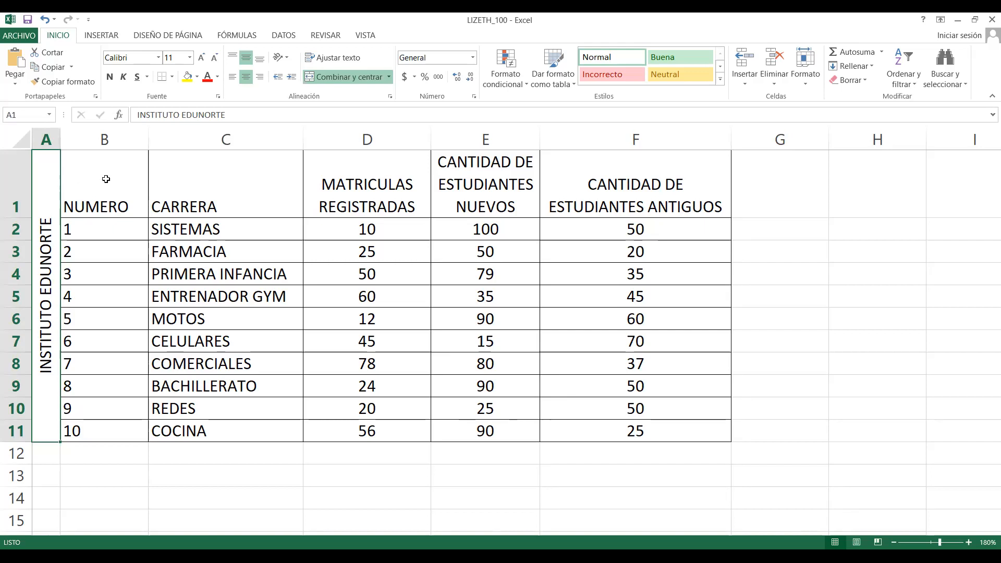
pyautogui.click(74, 175)
pyautogui.click(73, 275)
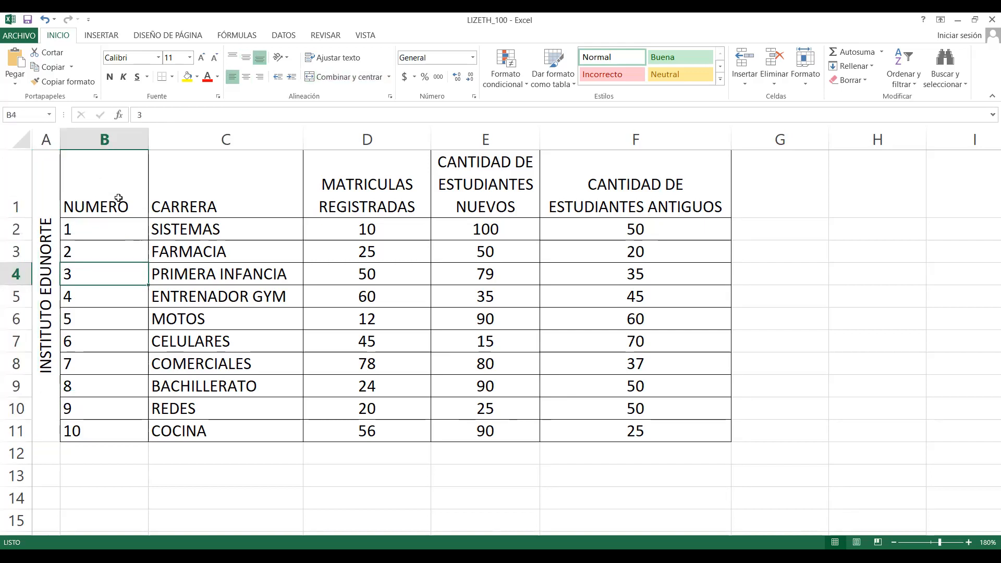
pyautogui.click(54, 174)
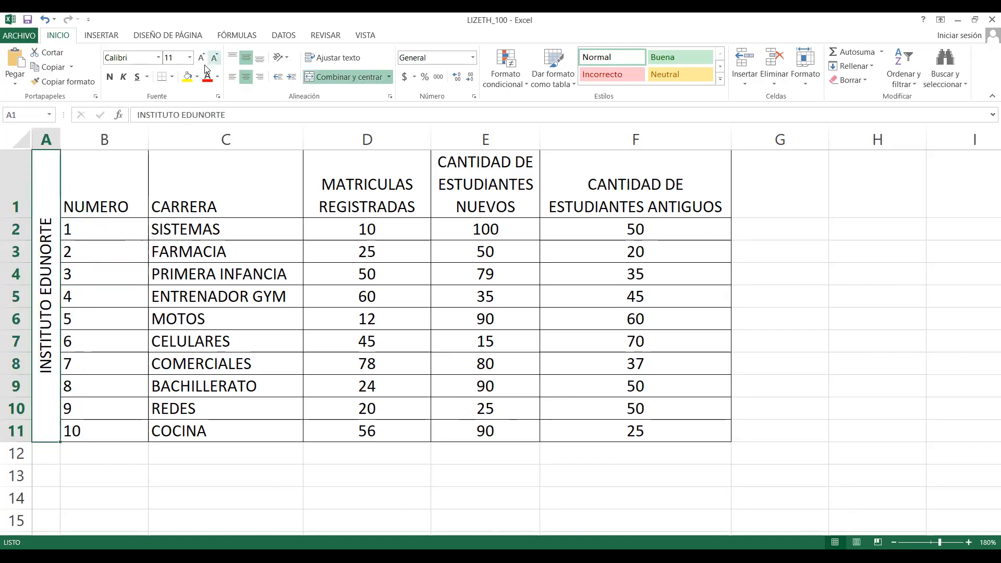
pyautogui.click(172, 77)
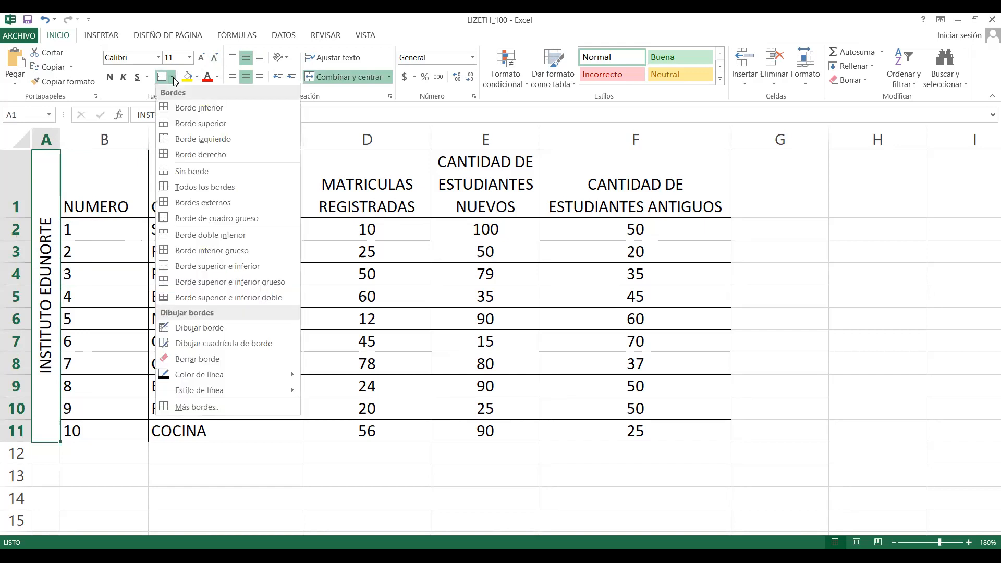
pyautogui.click(184, 191)
pyautogui.click(156, 189)
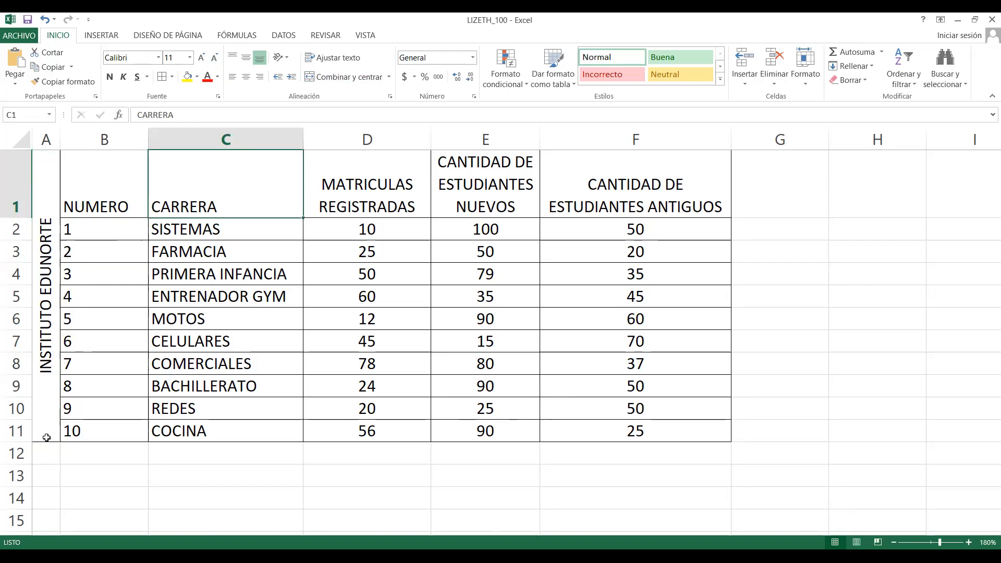
pyautogui.click(55, 407)
pyautogui.click(127, 171)
pyautogui.click(203, 175)
pyautogui.click(426, 204)
pyautogui.click(488, 193)
pyautogui.click(588, 179)
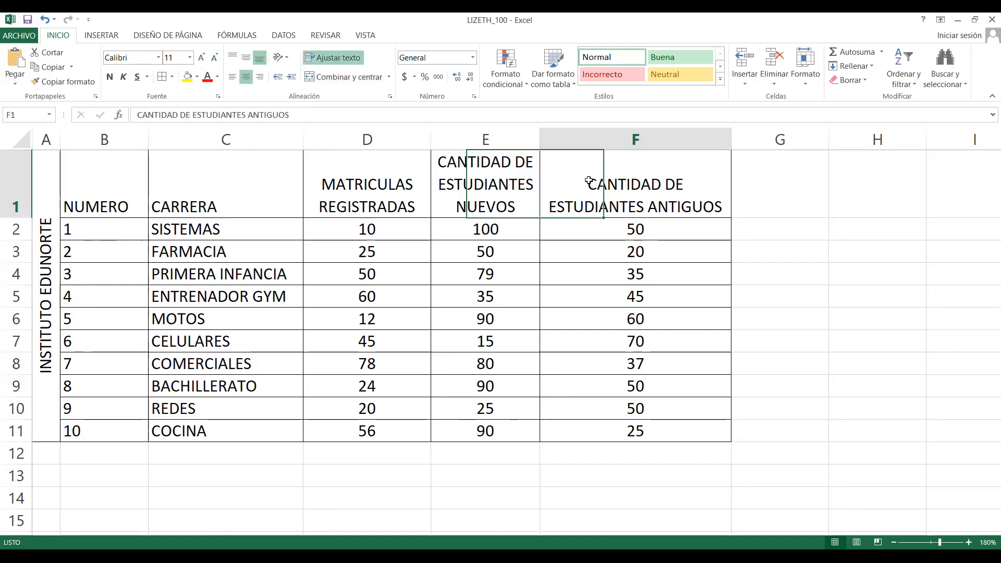
pyautogui.click(420, 310)
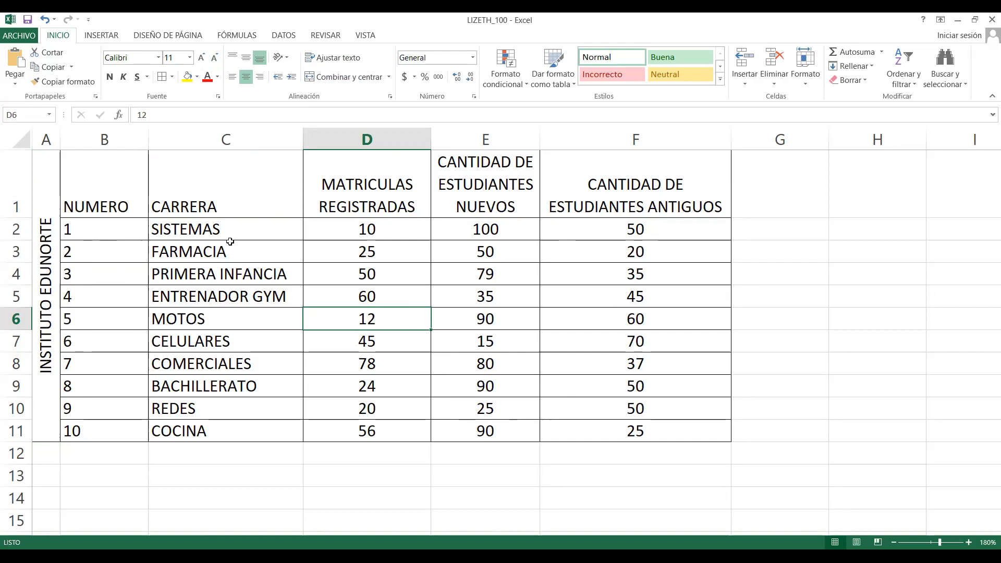
# Centre the numbers 1 to 10 horizontally in cells B2 to B11.
pyautogui.moveTo(134, 223); pyautogui.dragTo(108, 429)
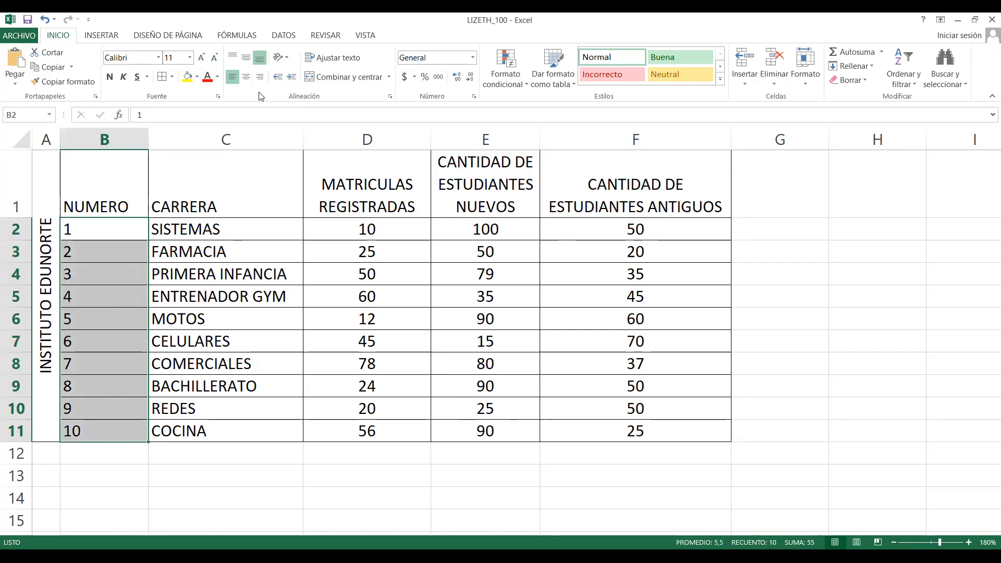
pyautogui.click(247, 78)
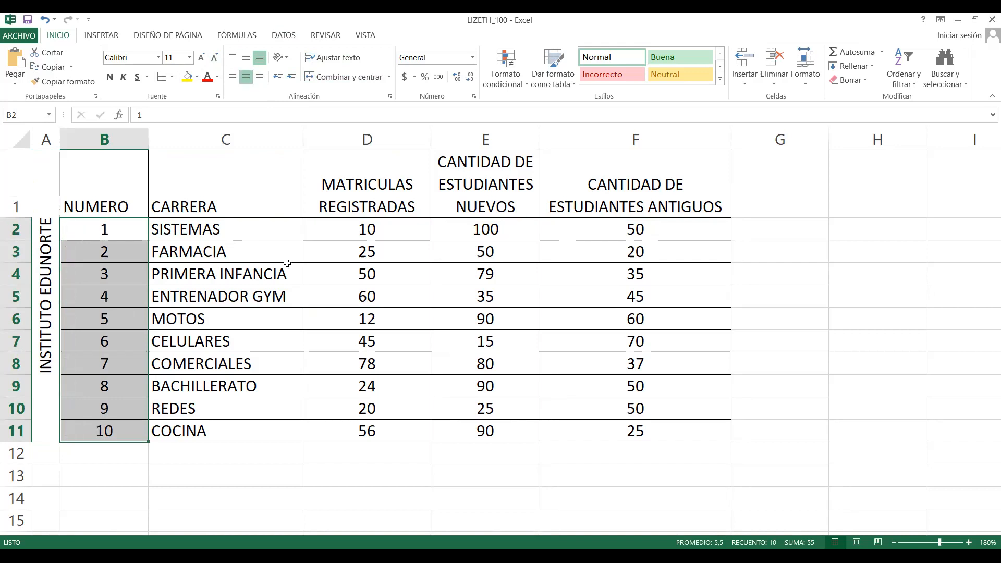
pyautogui.click(213, 231)
pyautogui.click(210, 266)
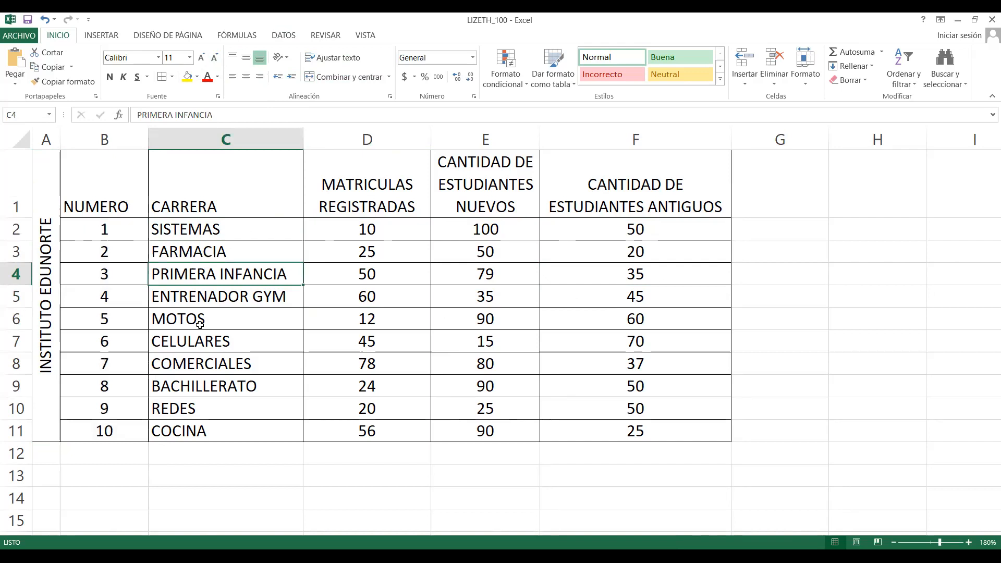
pyautogui.click(192, 339)
pyautogui.click(489, 172)
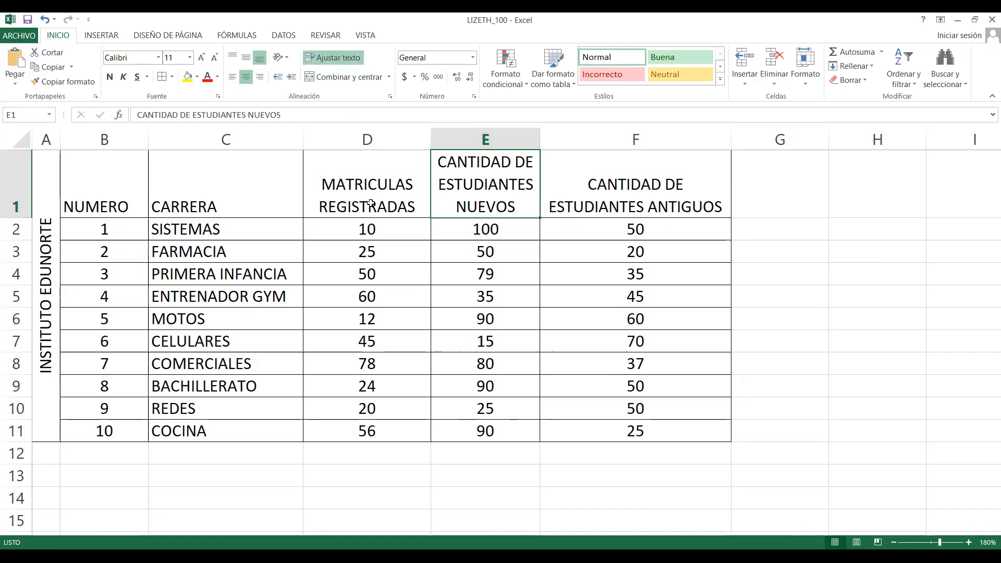
pyautogui.click(659, 190)
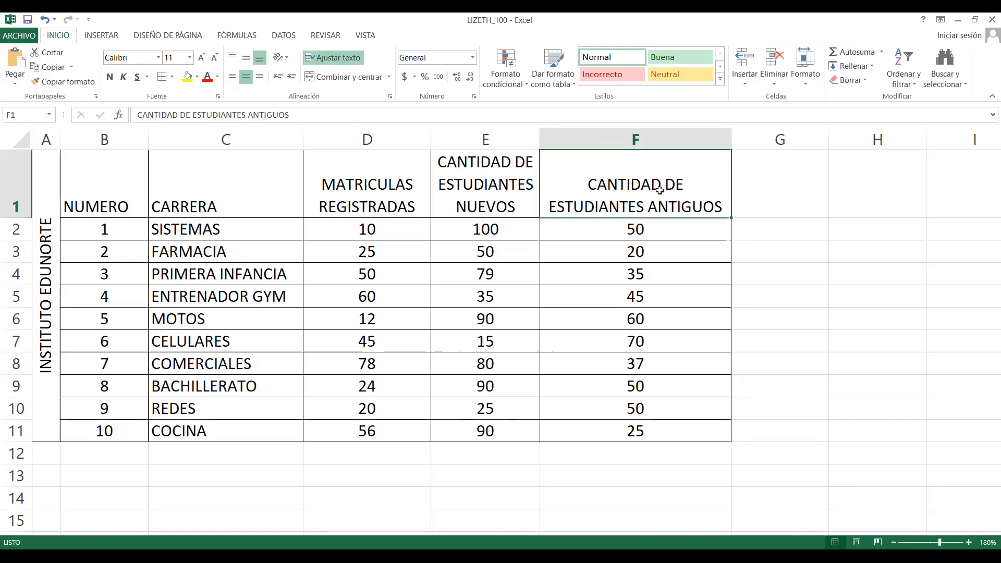
# Centre the CARRERA and NUMERO headings both horizontally and vertically in their cells.
pyautogui.click(208, 178)
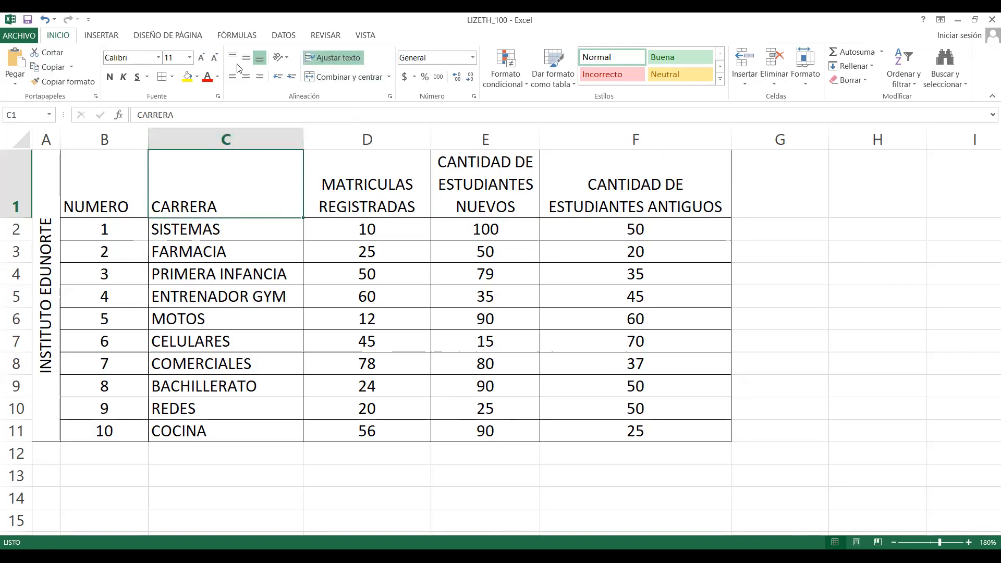
pyautogui.click(246, 76)
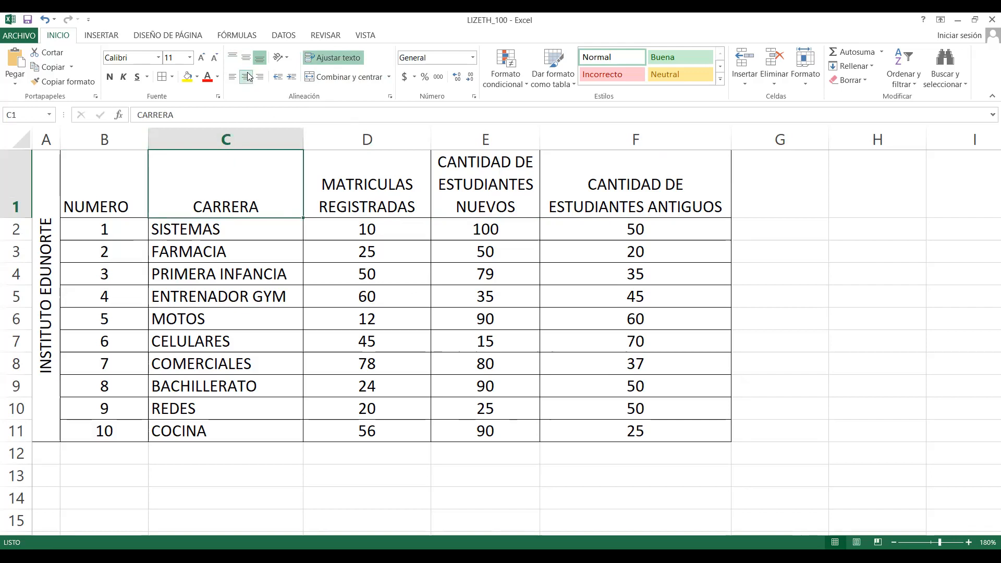
pyautogui.click(244, 59)
pyautogui.click(112, 199)
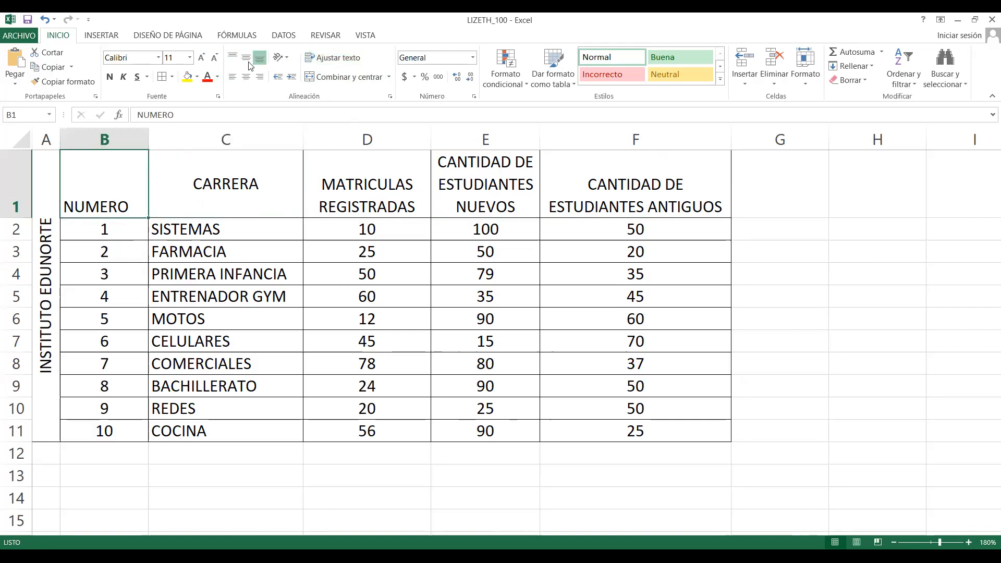
pyautogui.click(246, 59)
pyautogui.click(246, 76)
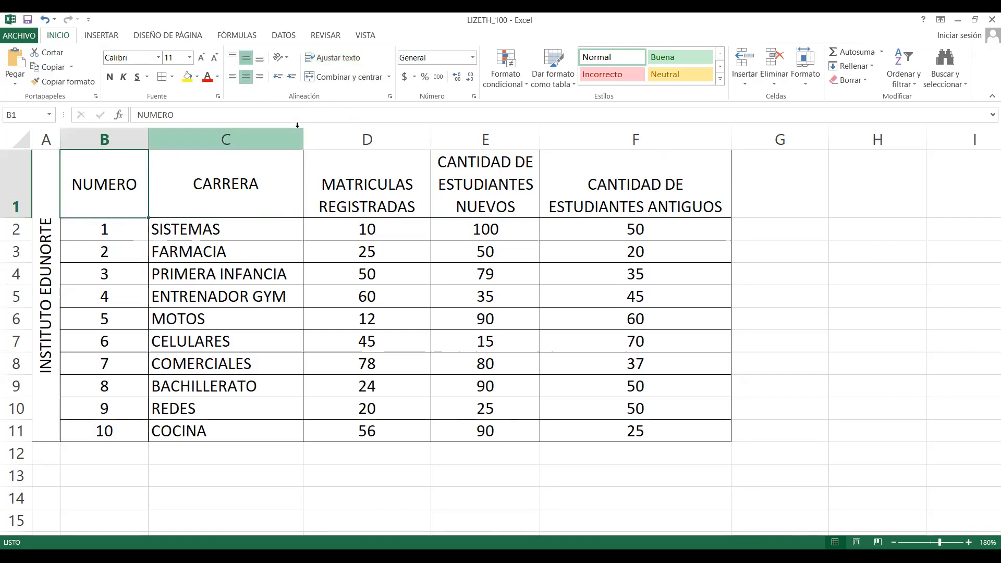
# Centre the MATRICULAS REGISTRADAS and both CANTIDAD DE ESTUDIANTES headings in D1 to F1 vertically.
pyautogui.moveTo(335, 192); pyautogui.dragTo(581, 179)
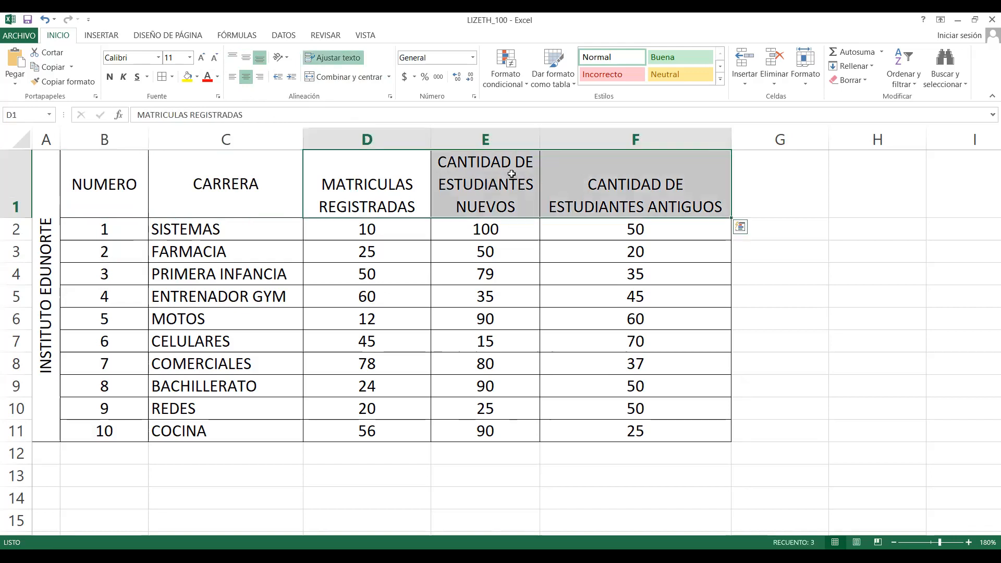
pyautogui.click(247, 59)
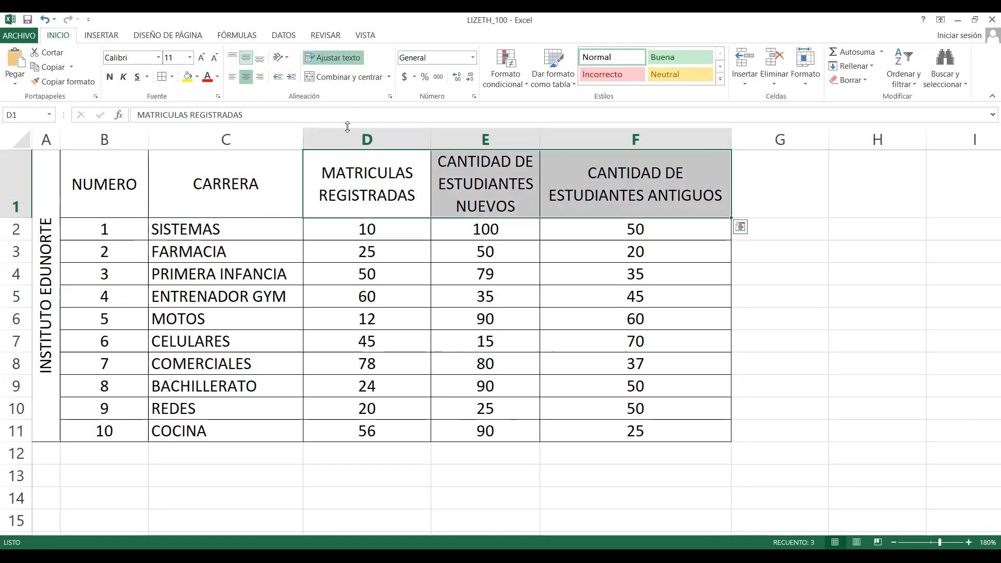
pyautogui.click(481, 256)
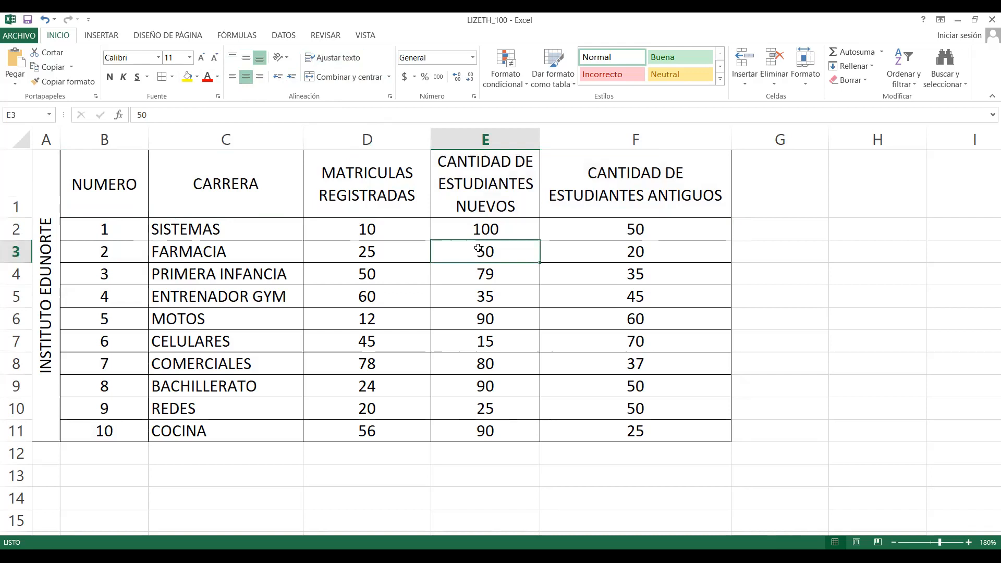
# Enter the heading TOTAL DE ESTUDIANTES NUEVOS Y ANTIGUOS in cell G1.
pyautogui.click(761, 184)
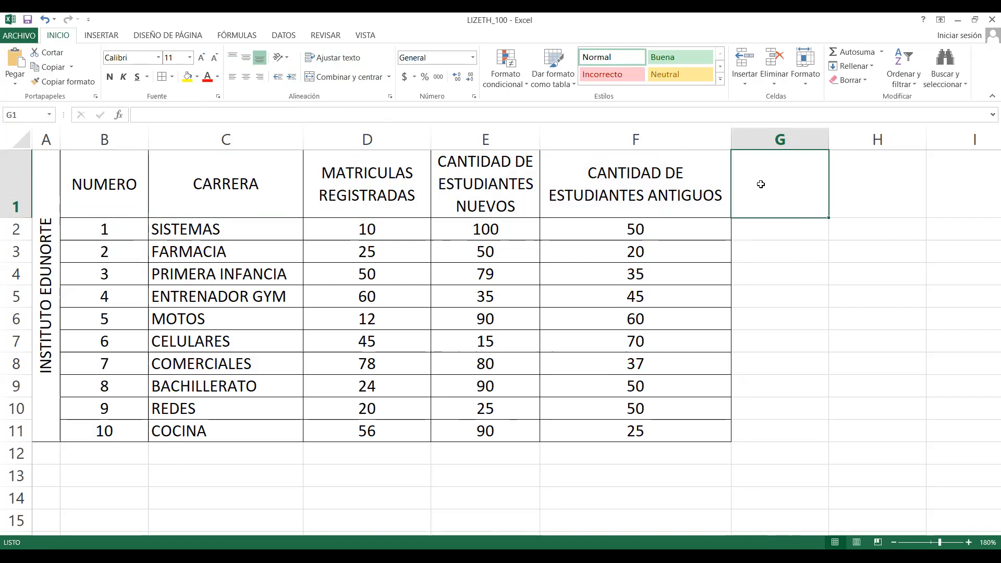
pyautogui.write('TOT')
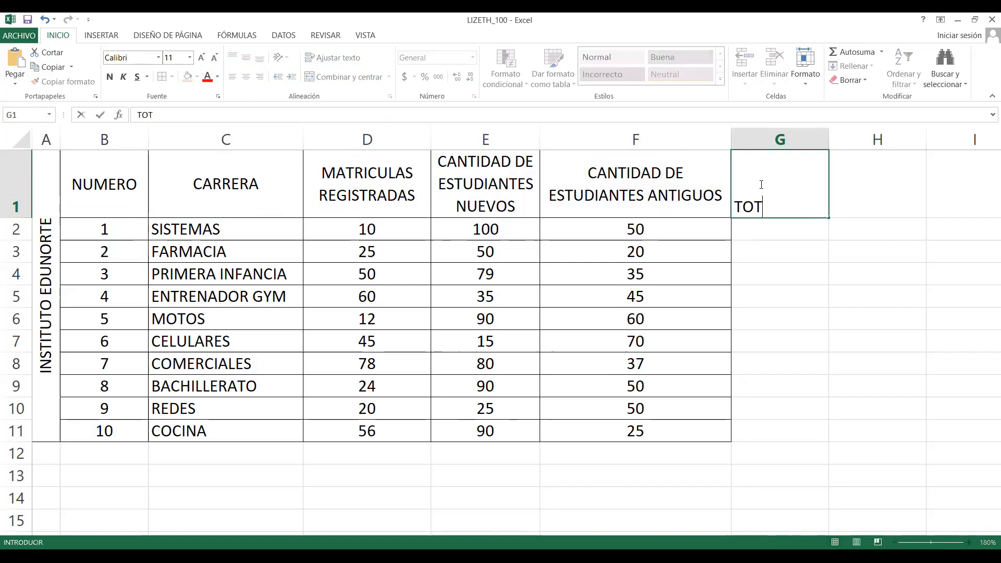
pyautogui.write('AL DE ESTU')
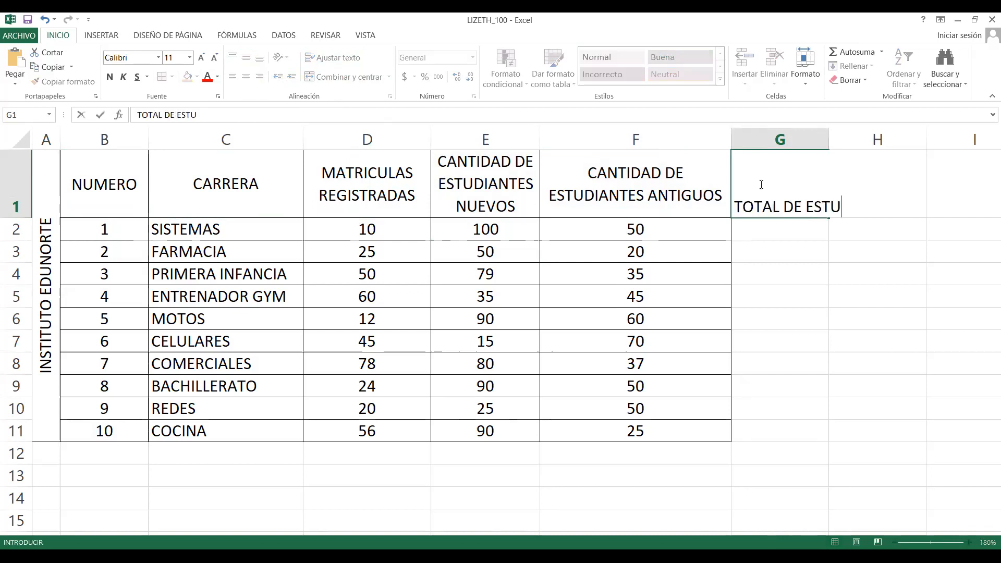
pyautogui.write('DIANTES N')
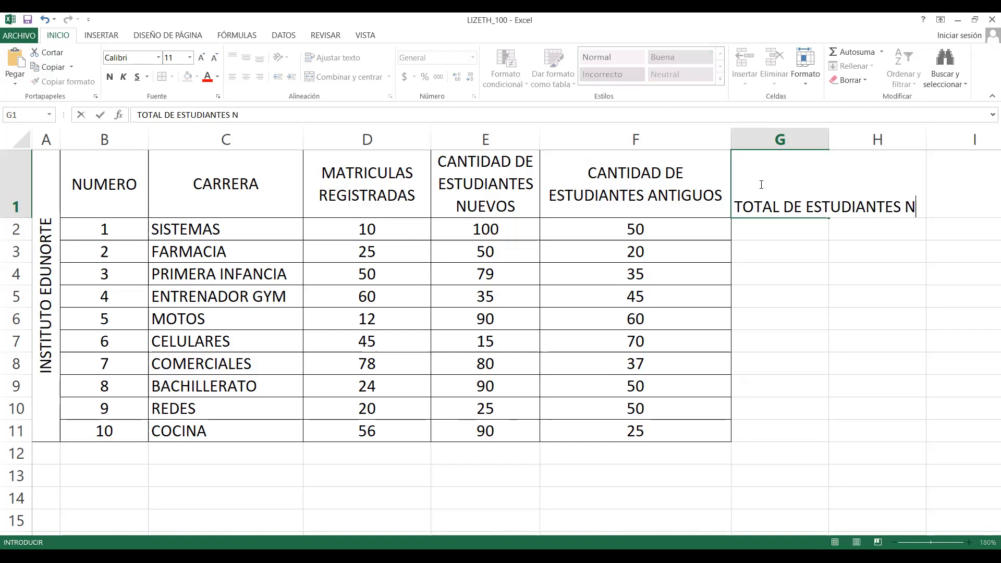
pyautogui.write('UEVOS Y AN')
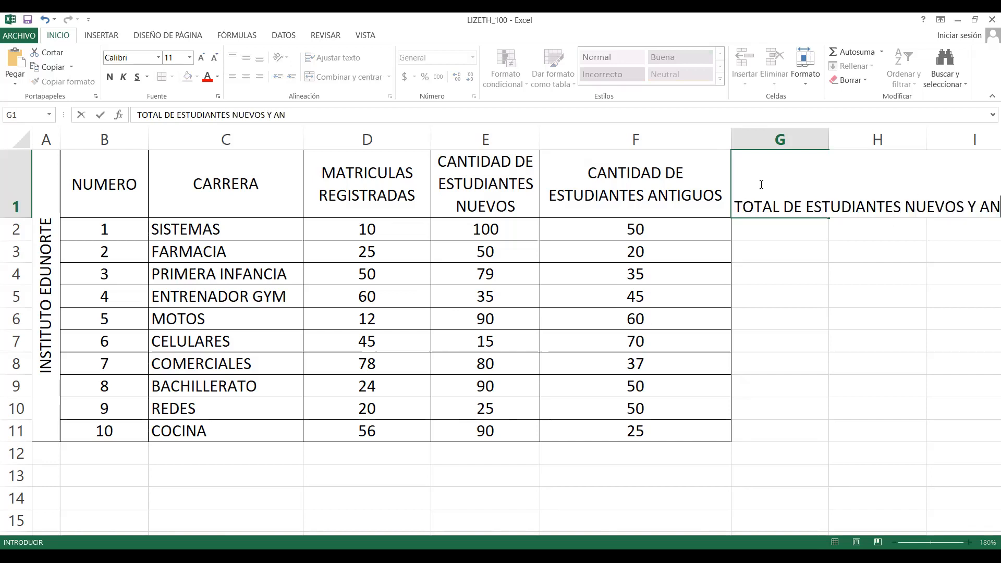
pyautogui.write('TIGUOS')
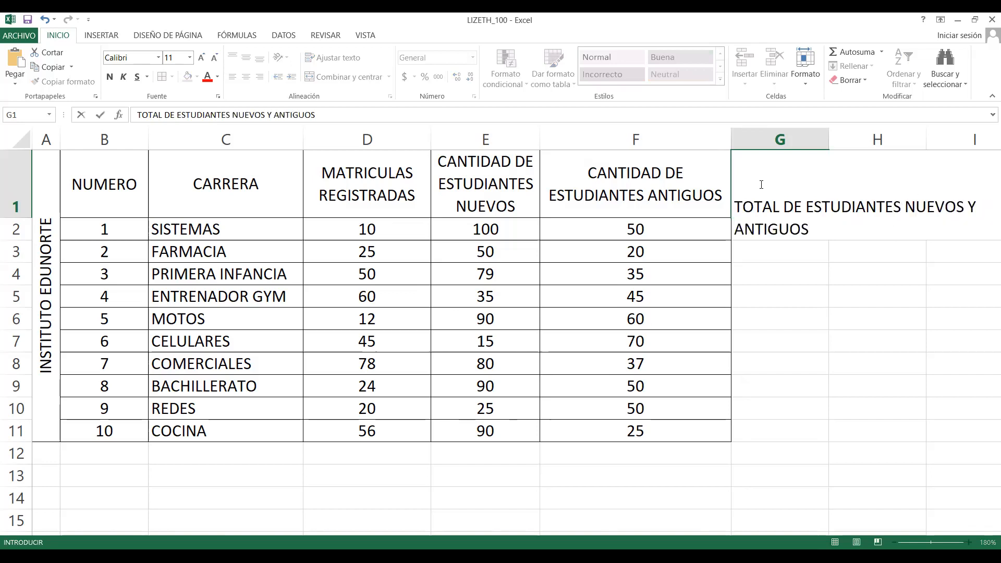
pyautogui.click(792, 262)
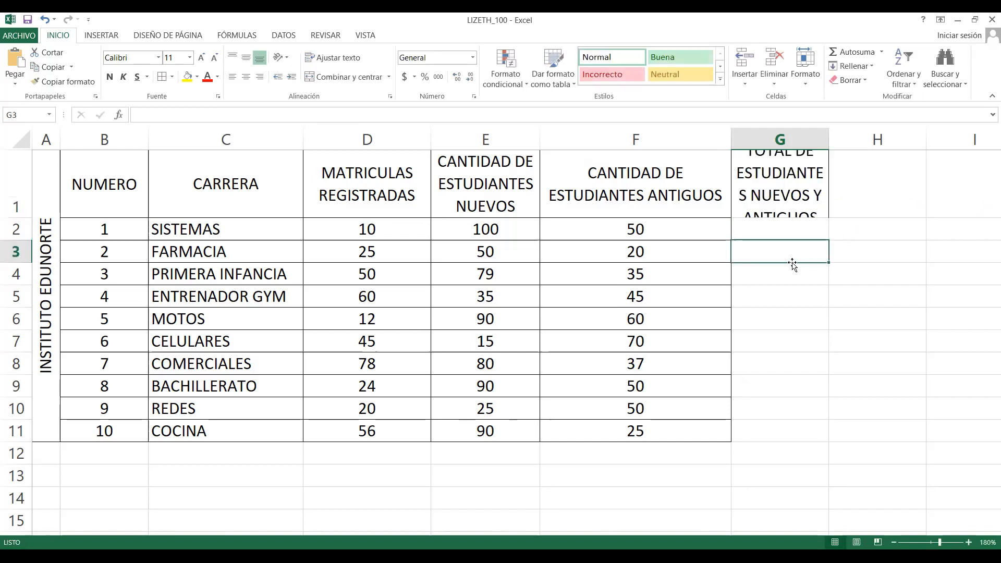
# Widen column G and increase the height of row 1 so the full G1 heading fits on four lines.
pyautogui.click(795, 195)
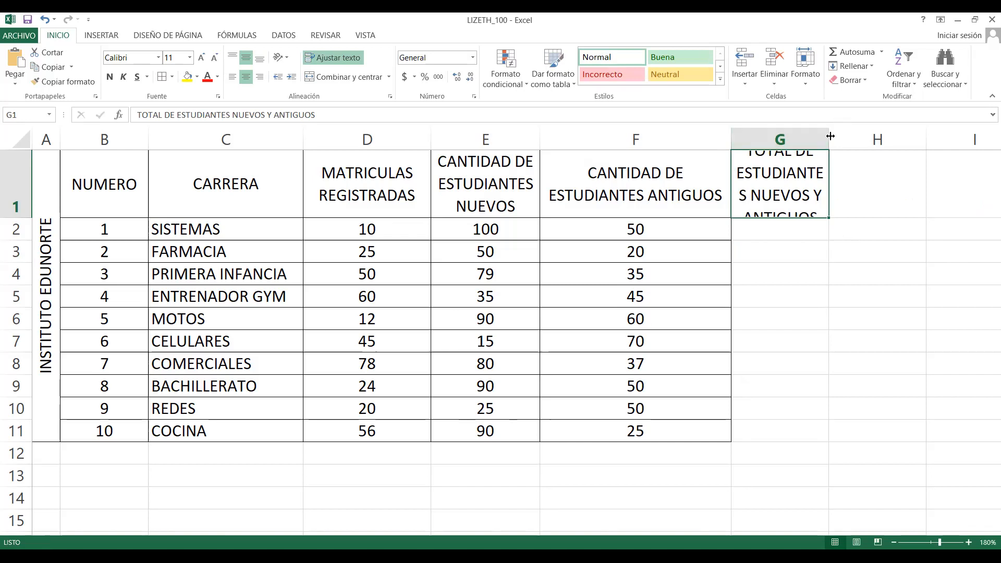
pyautogui.moveTo(828, 138); pyautogui.dragTo(870, 144)
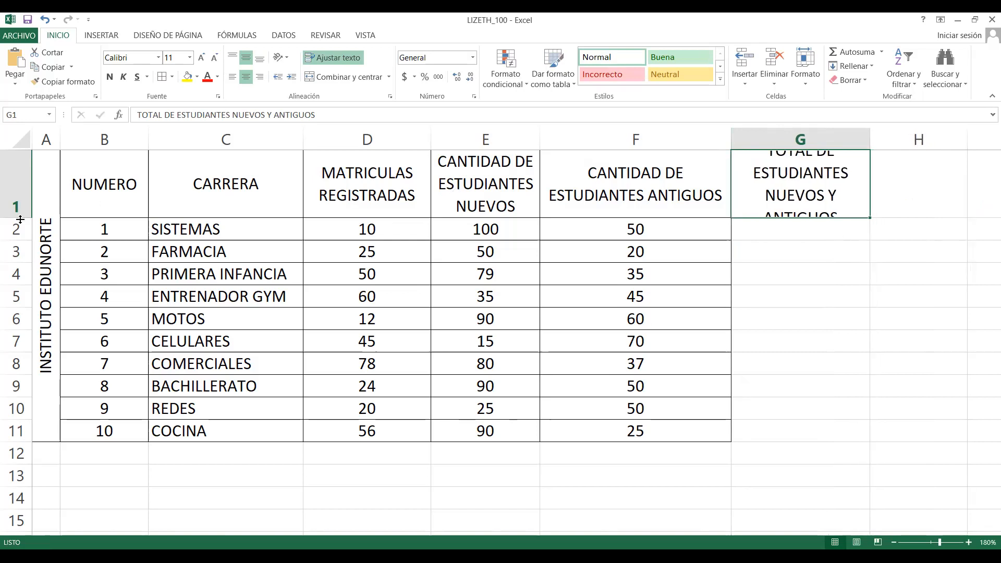
pyautogui.moveTo(17, 225); pyautogui.dragTo(17, 224)
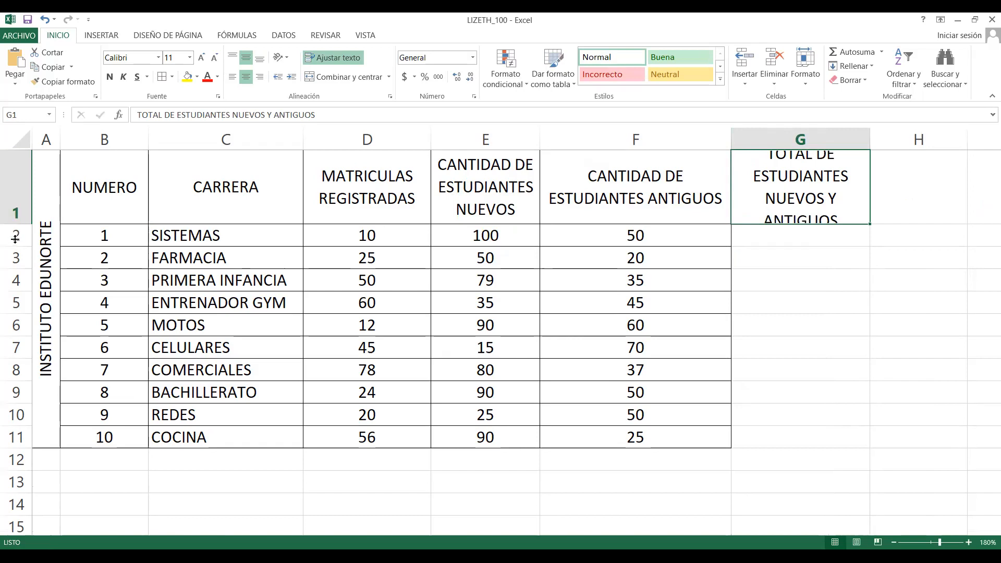
pyautogui.moveTo(15, 239); pyautogui.dragTo(15, 239)
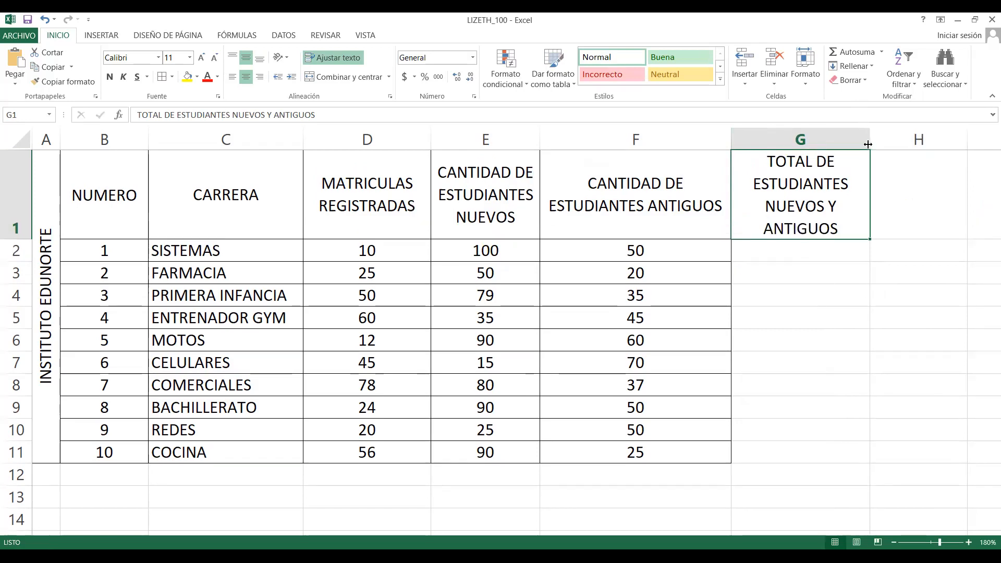
pyautogui.moveTo(880, 141); pyautogui.dragTo(891, 140)
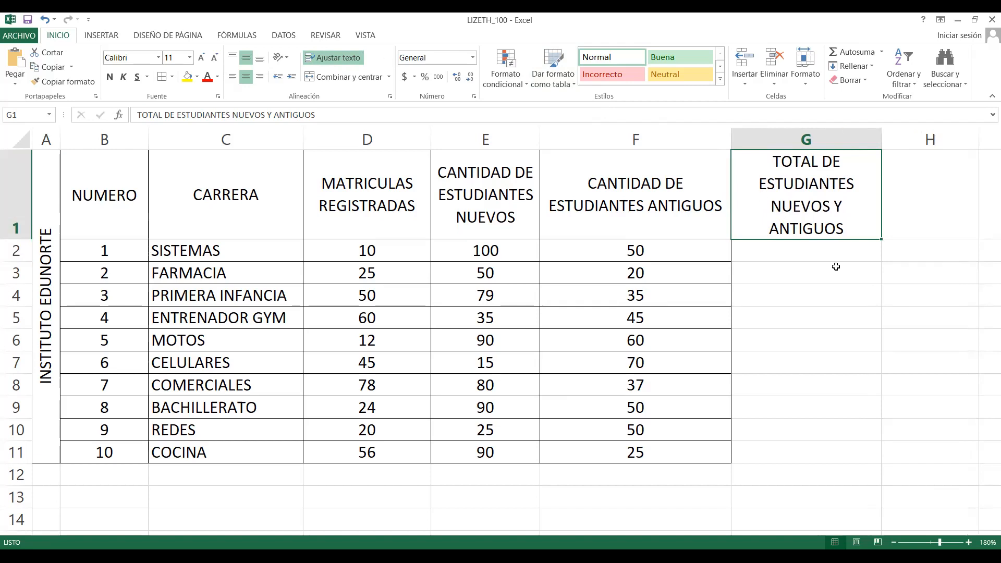
# Enter the formula =E2+F2 in cell G2 to add the new and former students for SISTEMAS.
pyautogui.click(789, 251)
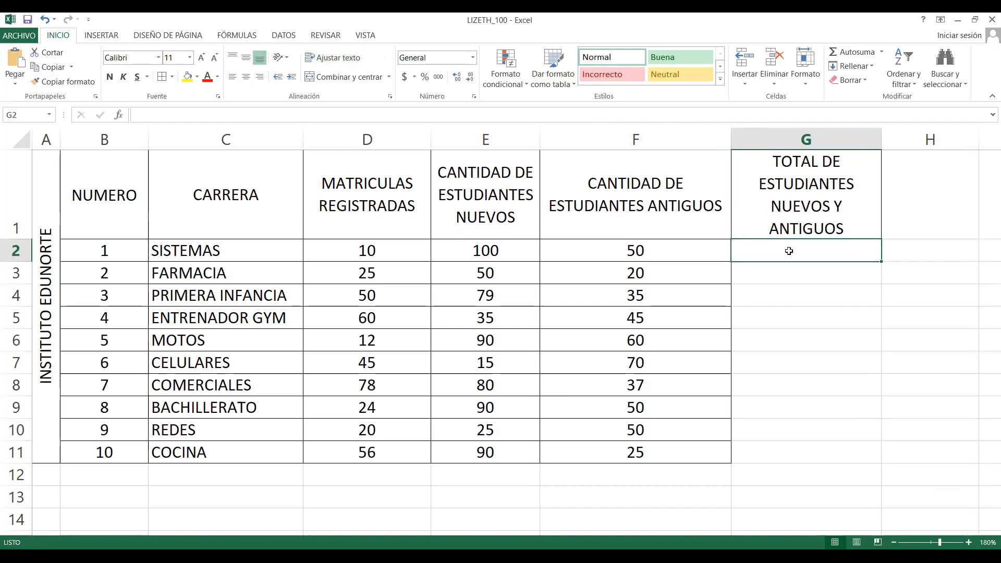
pyautogui.write('=')
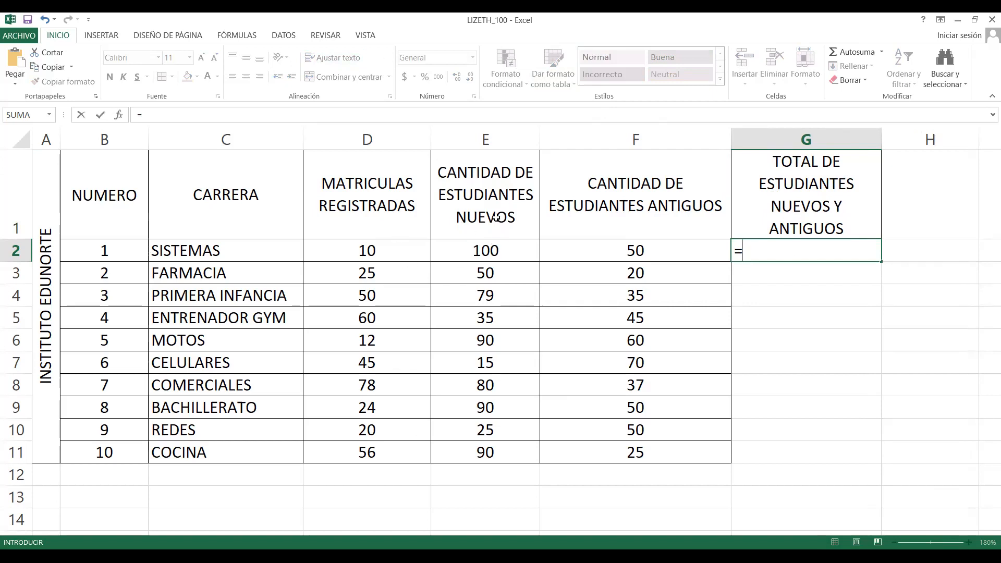
pyautogui.click(526, 256)
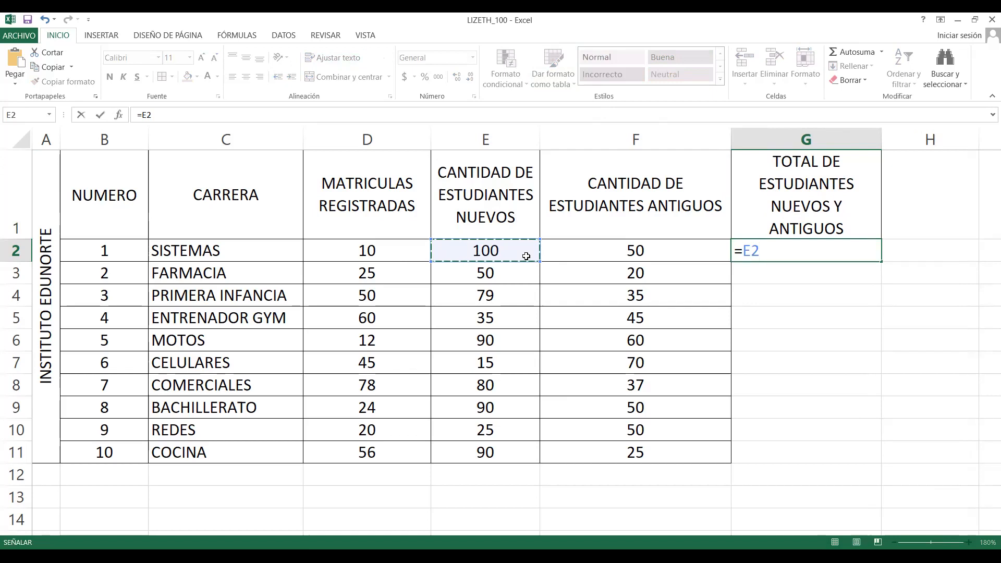
pyautogui.write('+')
pyautogui.click(590, 257)
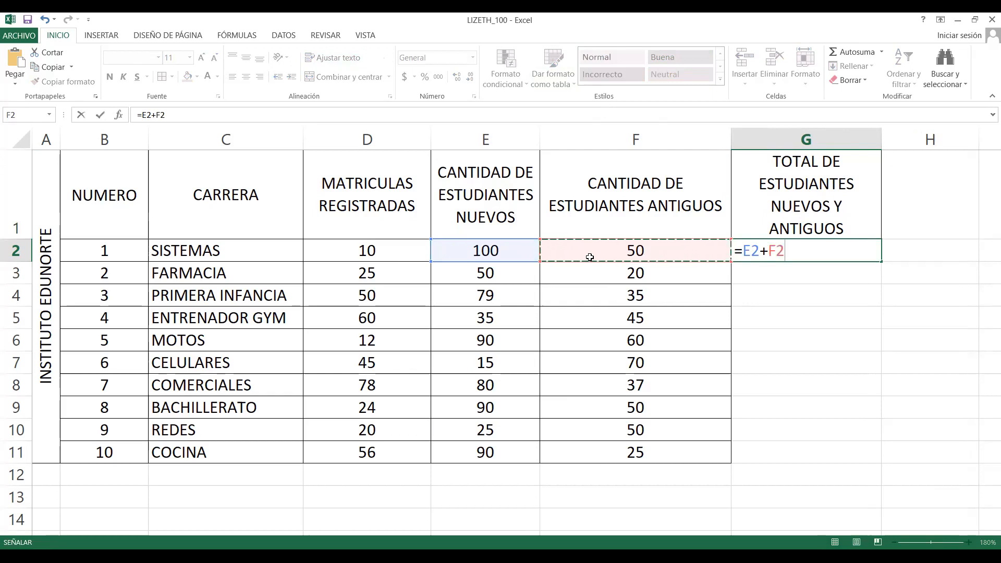
pyautogui.press('Return')
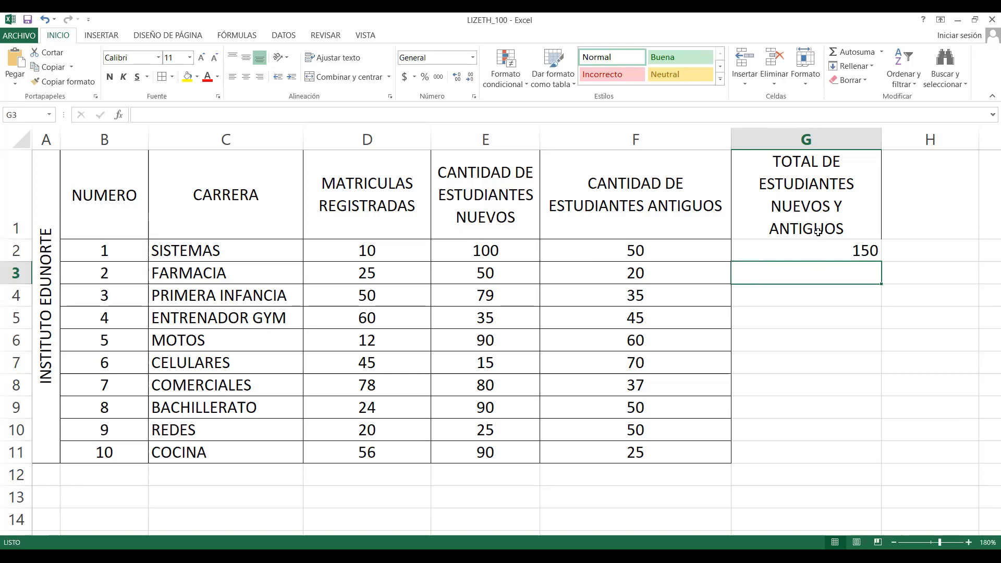
# Apply all borders to cells G1 to G11 and fill the G2 sum formula down to G11.
pyautogui.moveTo(815, 230); pyautogui.dragTo(809, 456)
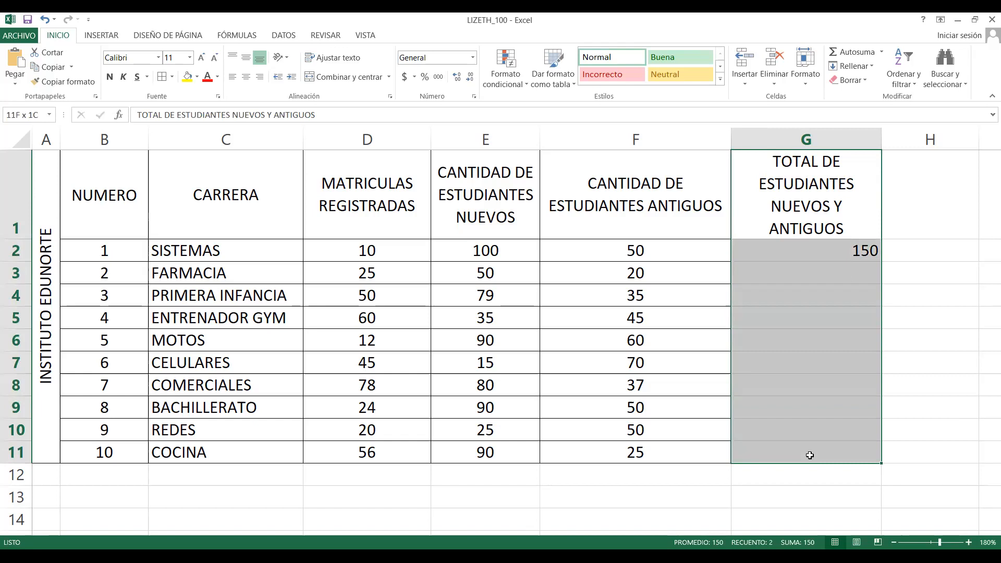
pyautogui.click(162, 79)
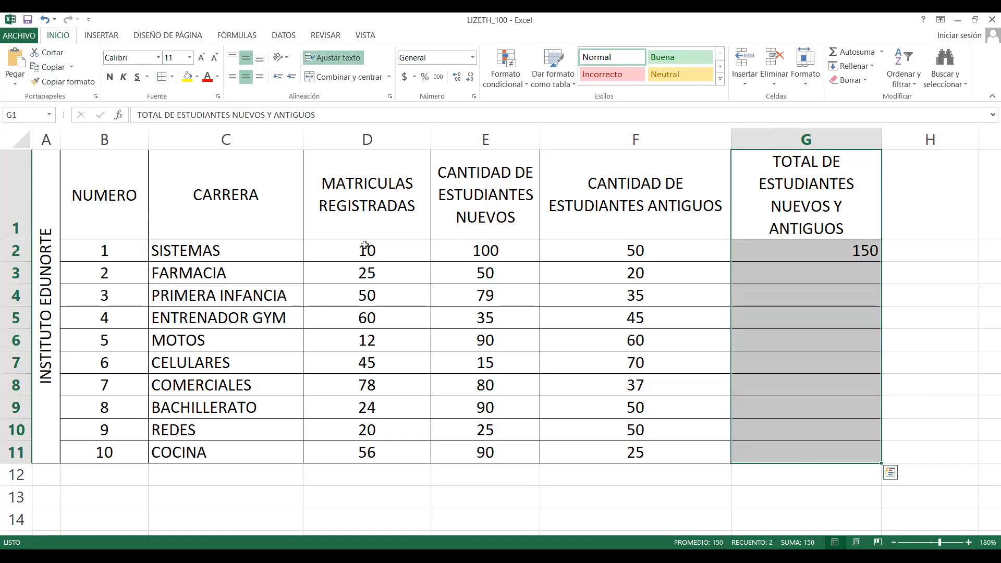
pyautogui.click(855, 248)
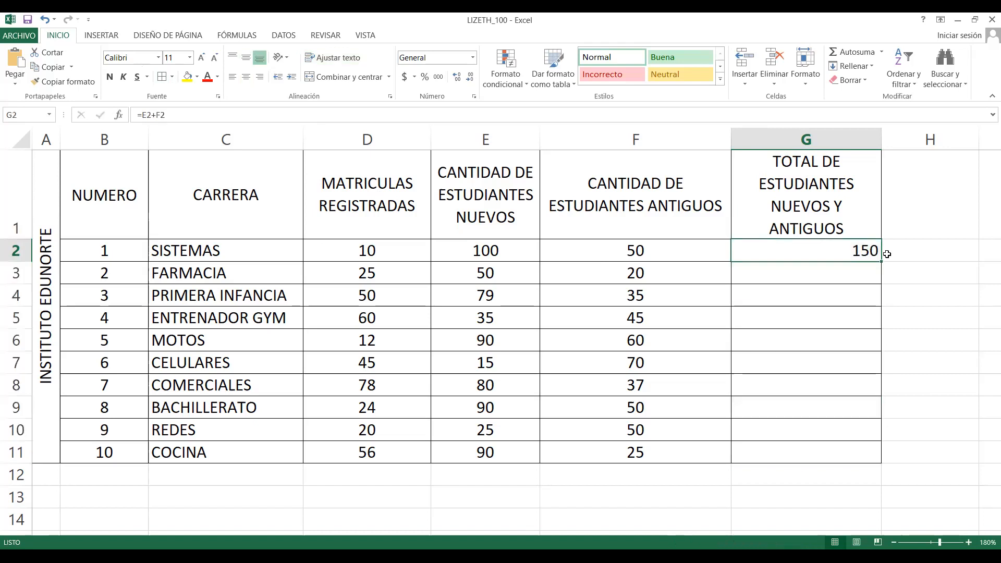
pyautogui.moveTo(881, 262); pyautogui.dragTo(856, 460)
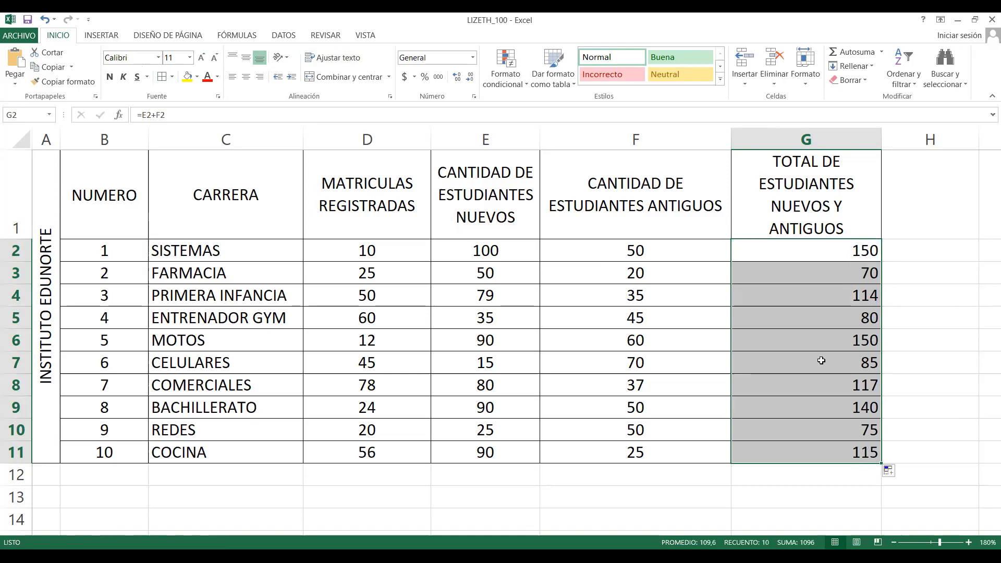
# Center the student totals in cells G2 to G11 horizontally.
pyautogui.click(786, 278)
pyautogui.click(780, 292)
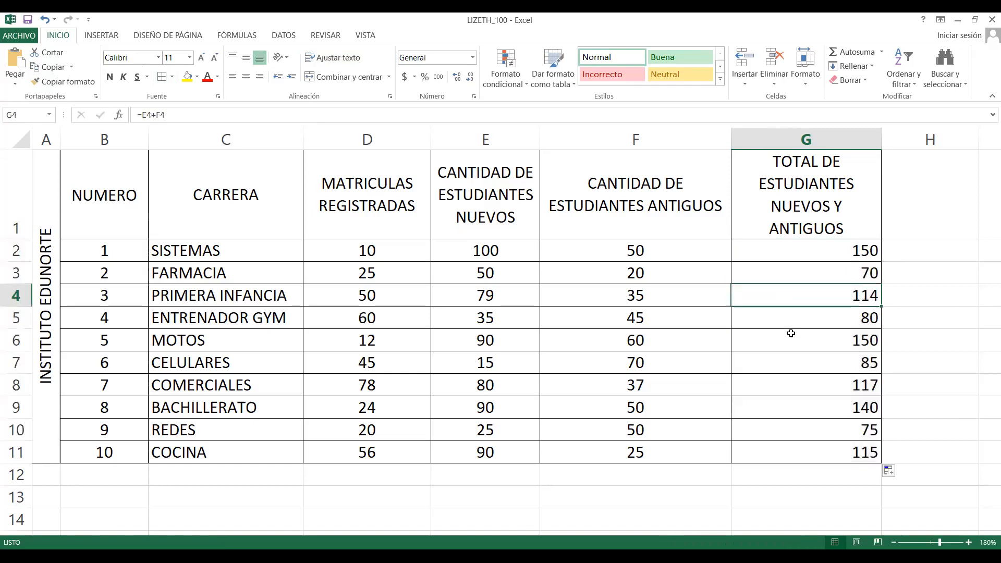
pyautogui.click(788, 319)
pyautogui.click(790, 342)
pyautogui.click(787, 399)
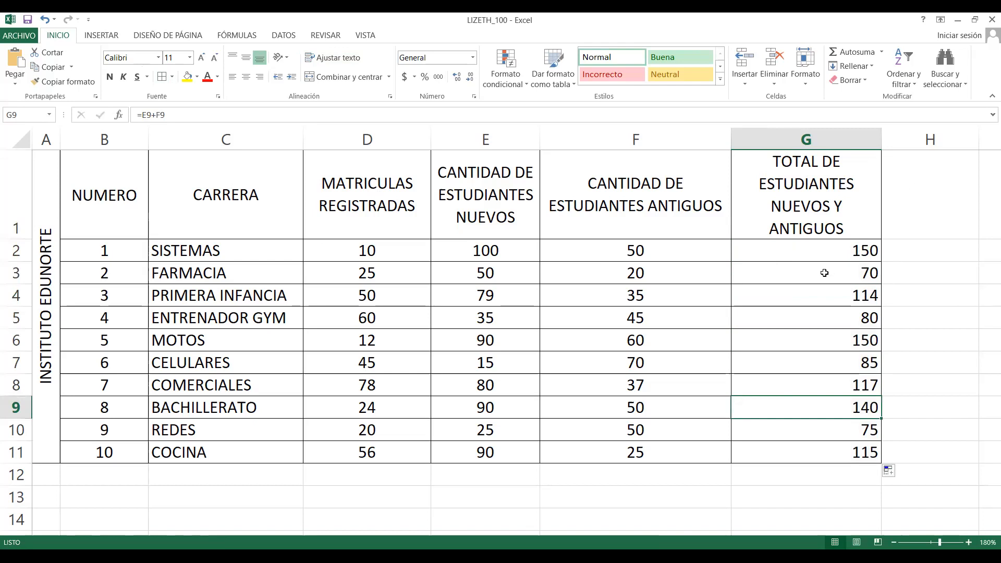
pyautogui.moveTo(809, 252); pyautogui.dragTo(800, 446)
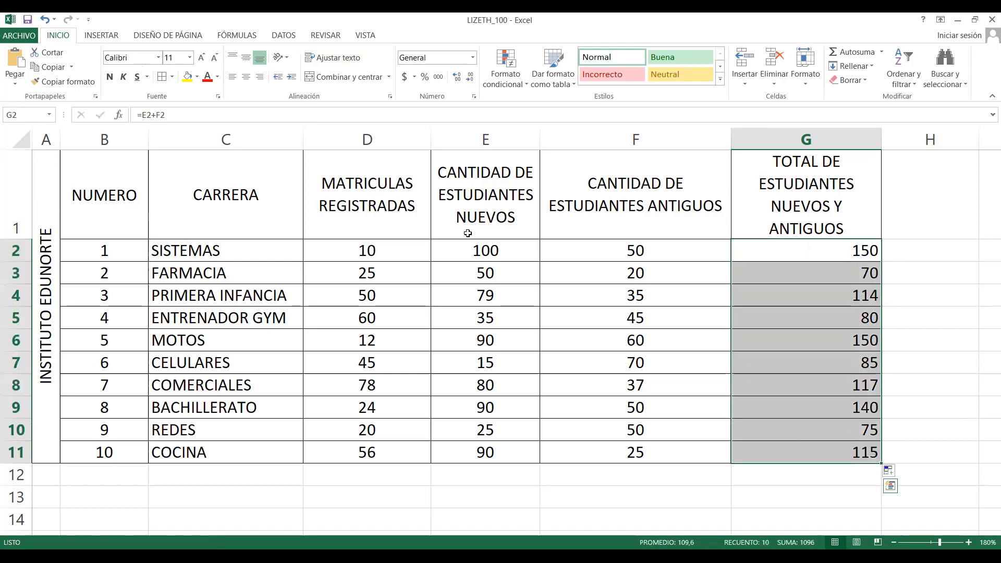
pyautogui.click(247, 77)
# Highlight the SISTEMAS total in G2 and its registered enrolments in D2 with yellow fill.
pyautogui.click(831, 253)
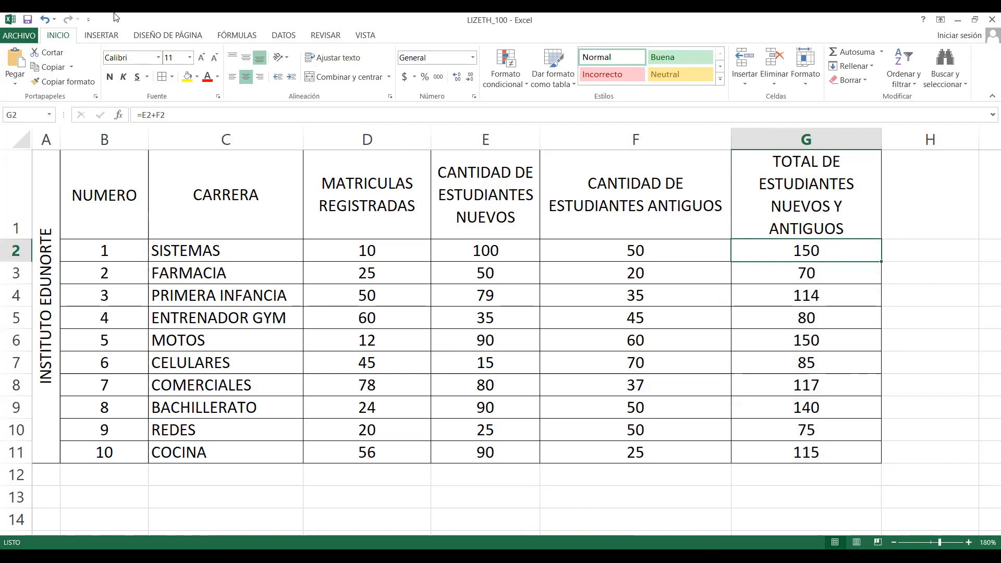
pyautogui.click(187, 76)
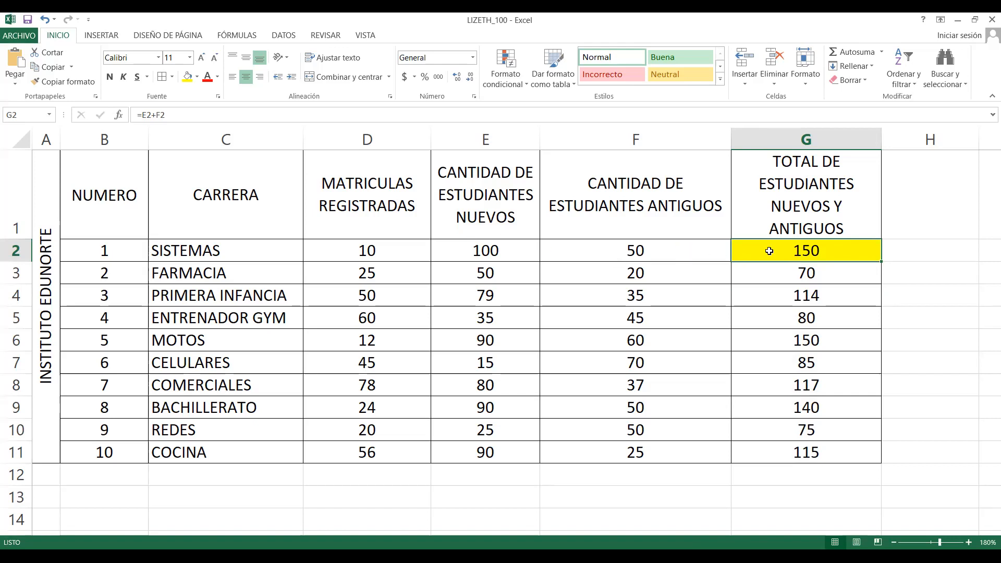
pyautogui.click(390, 249)
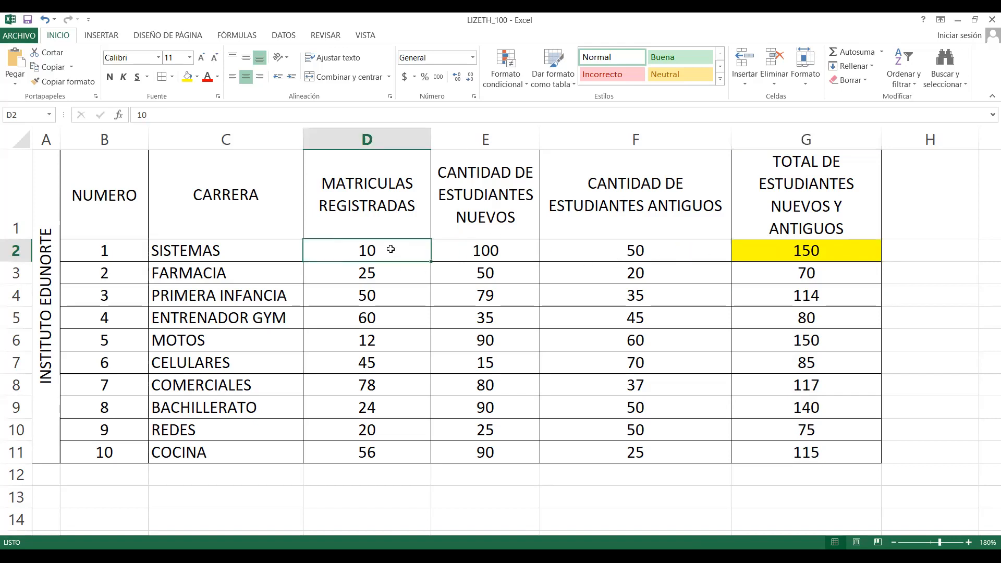
pyautogui.click(186, 77)
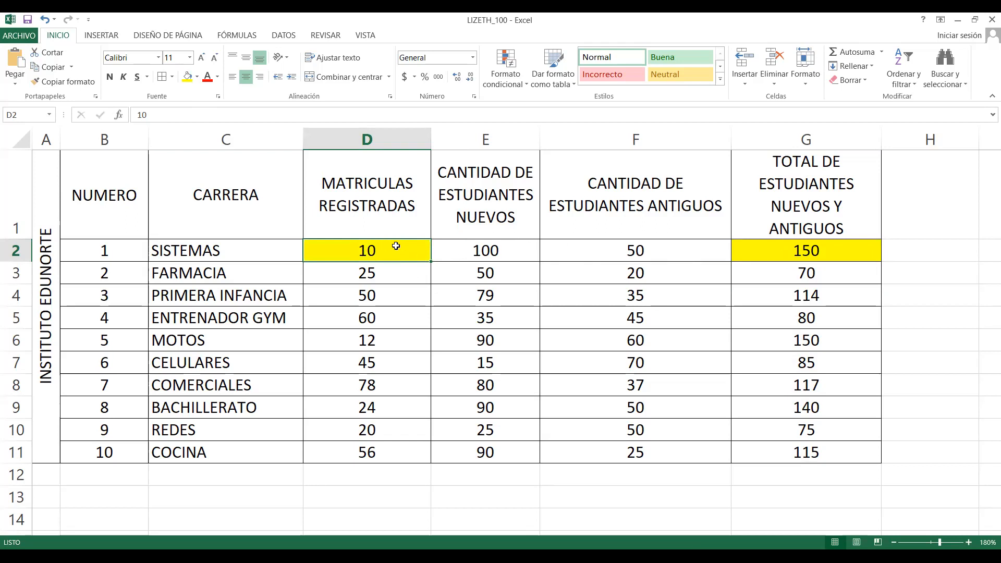
# Enter the heading ESTUDIANTES SIN MATRICULAR in cell H1 and widen column H so its words fit on three lines.
pyautogui.click(905, 206)
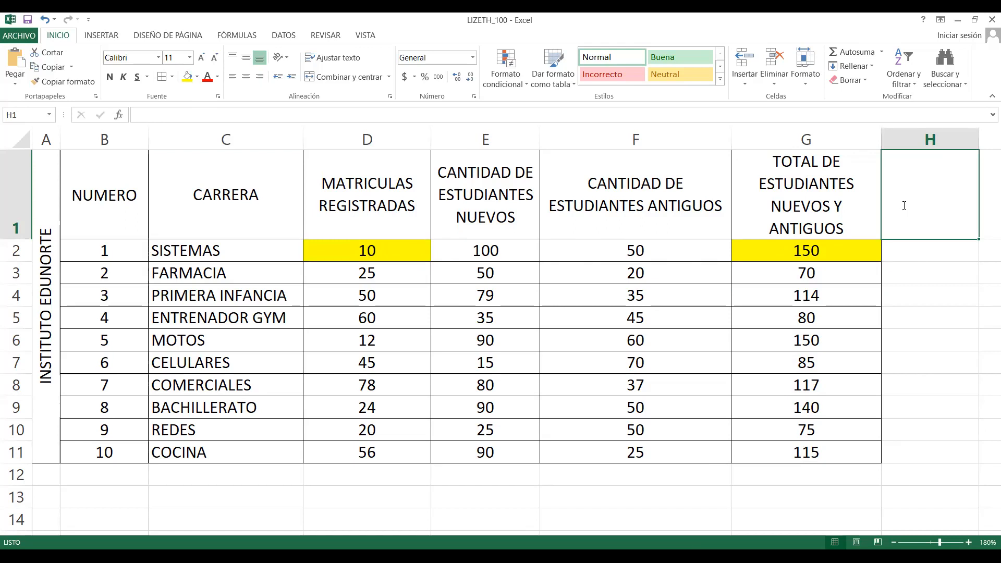
pyautogui.write('ESTUDIANTES SIN MATRICULAR')
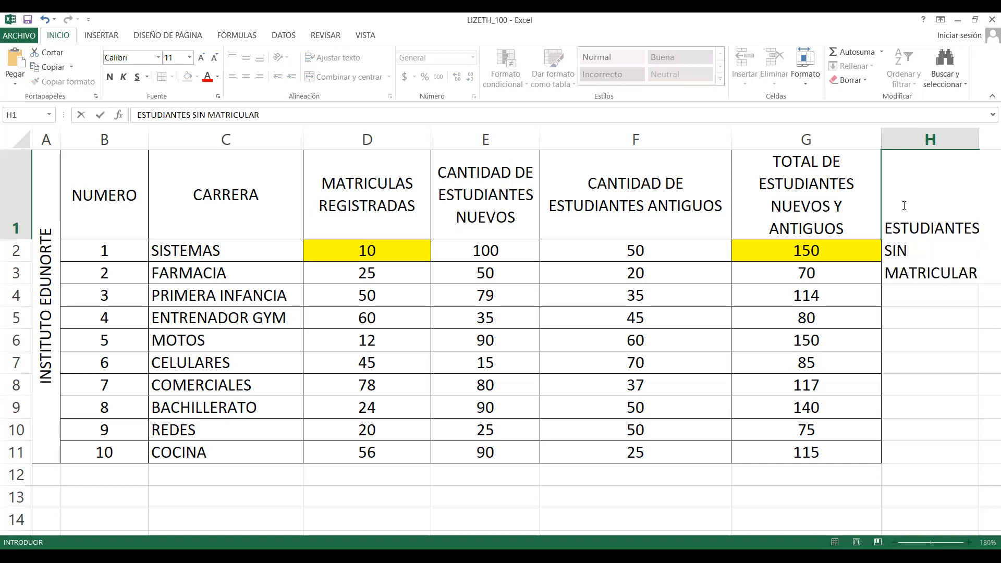
pyautogui.click(934, 342)
pyautogui.click(950, 186)
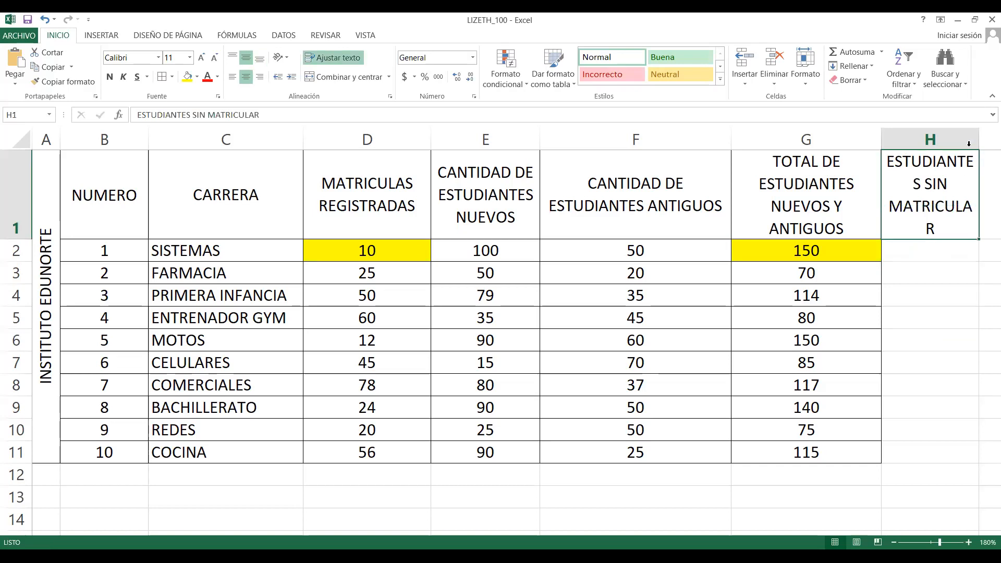
pyautogui.moveTo(979, 139); pyautogui.dragTo(994, 139)
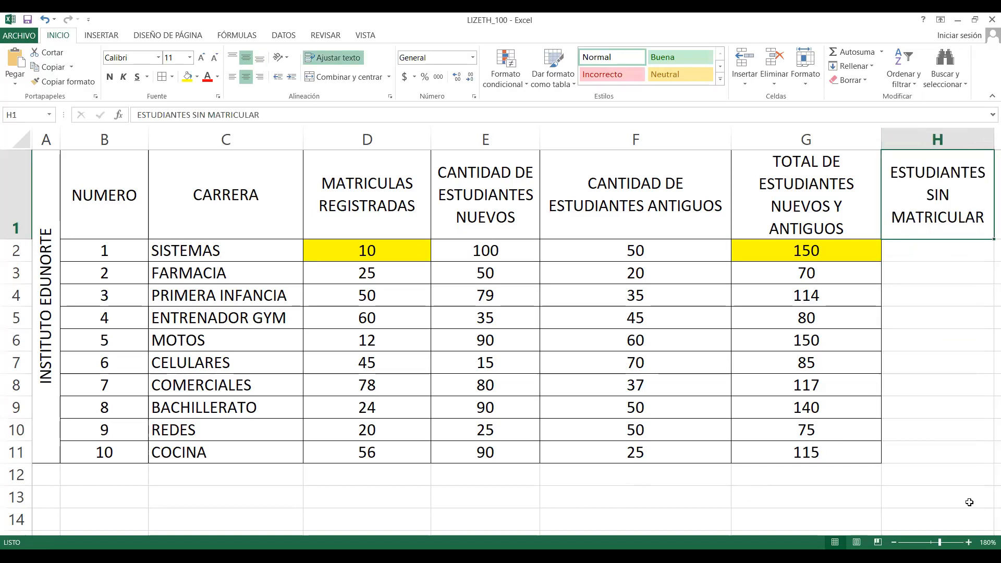
pyautogui.click(895, 543)
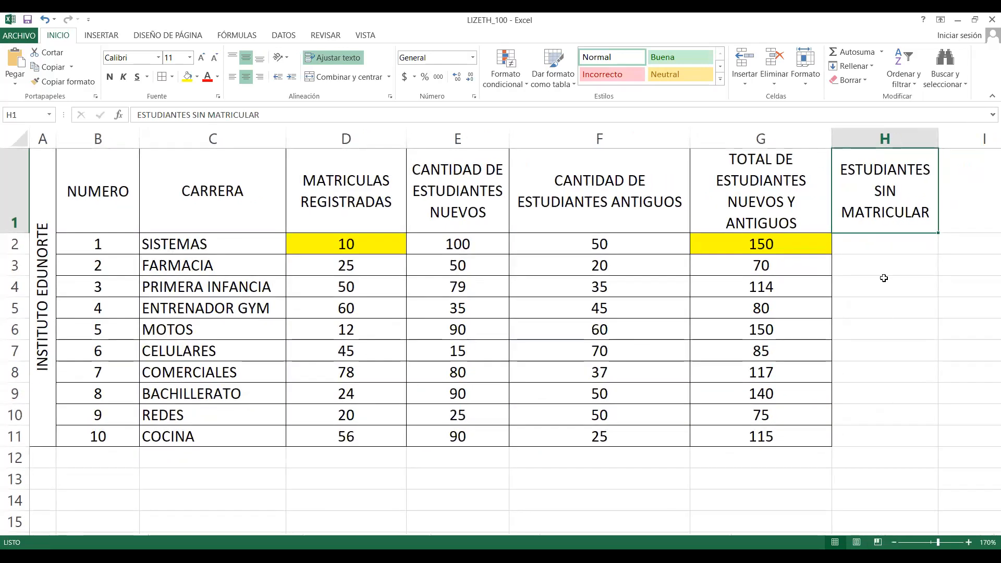
# Enter the formula =G2-D2 in cell H2 to subtract the registered enrolments from the SISTEMAS total.
pyautogui.click(886, 246)
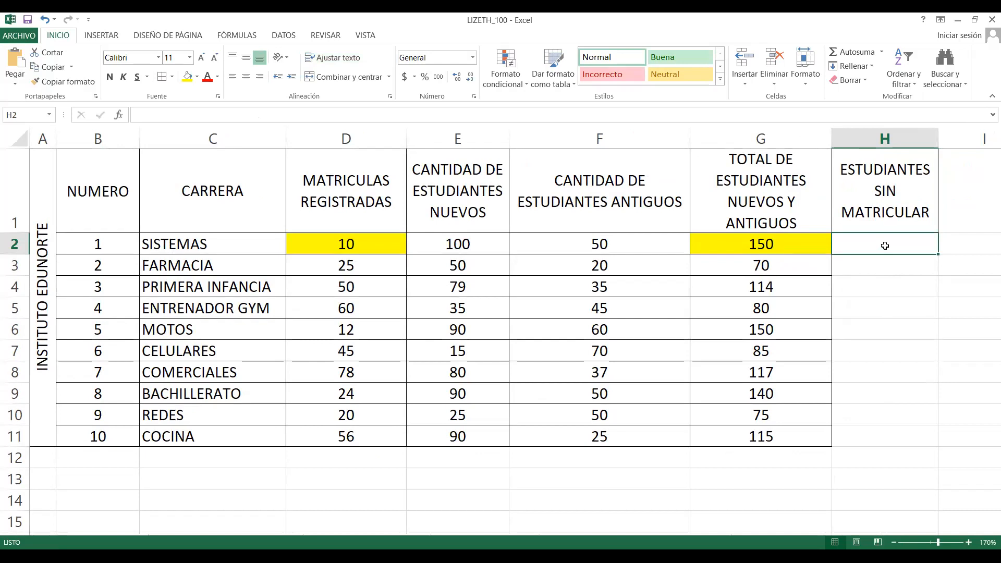
pyautogui.write('=')
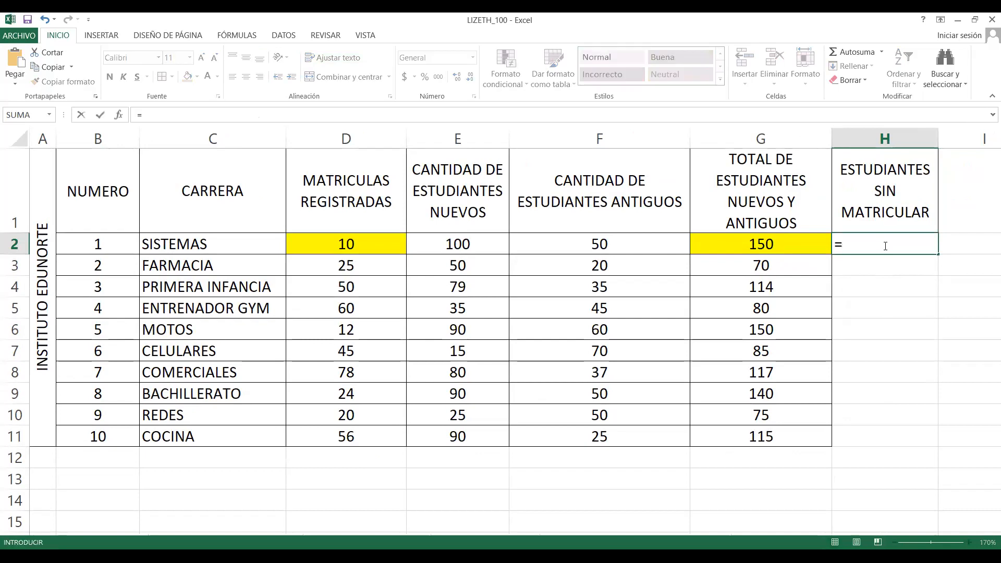
pyautogui.click(784, 245)
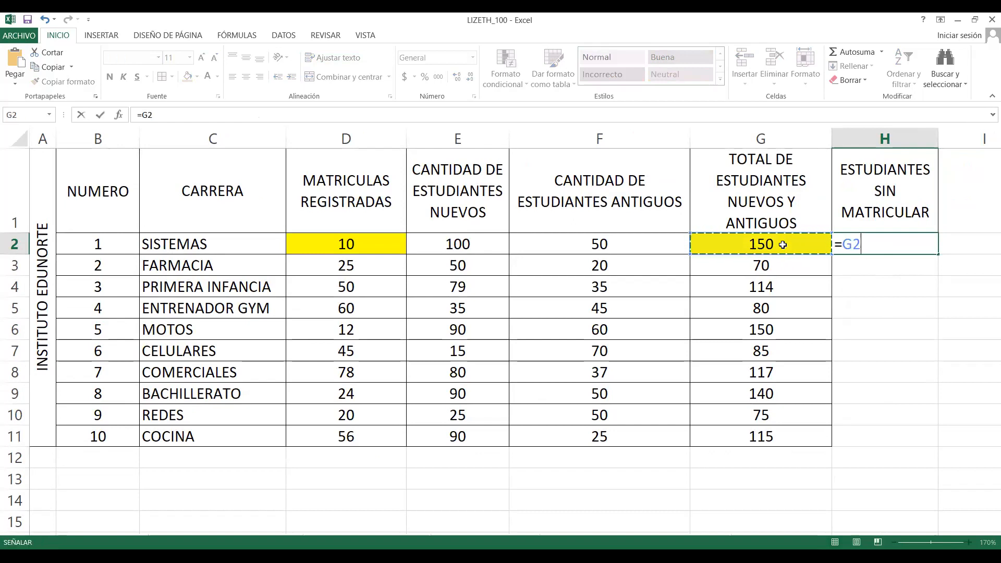
pyautogui.write('-')
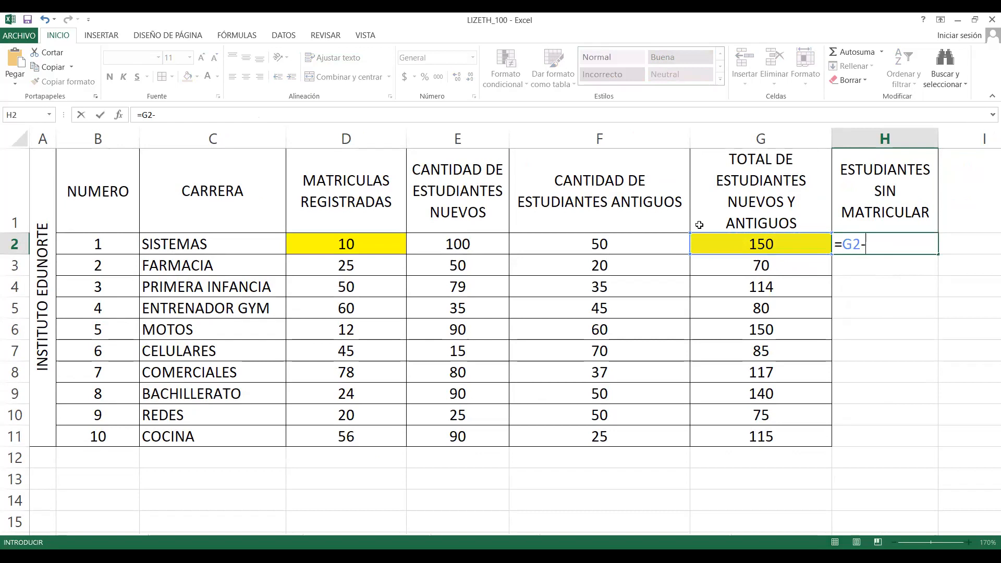
pyautogui.click(359, 243)
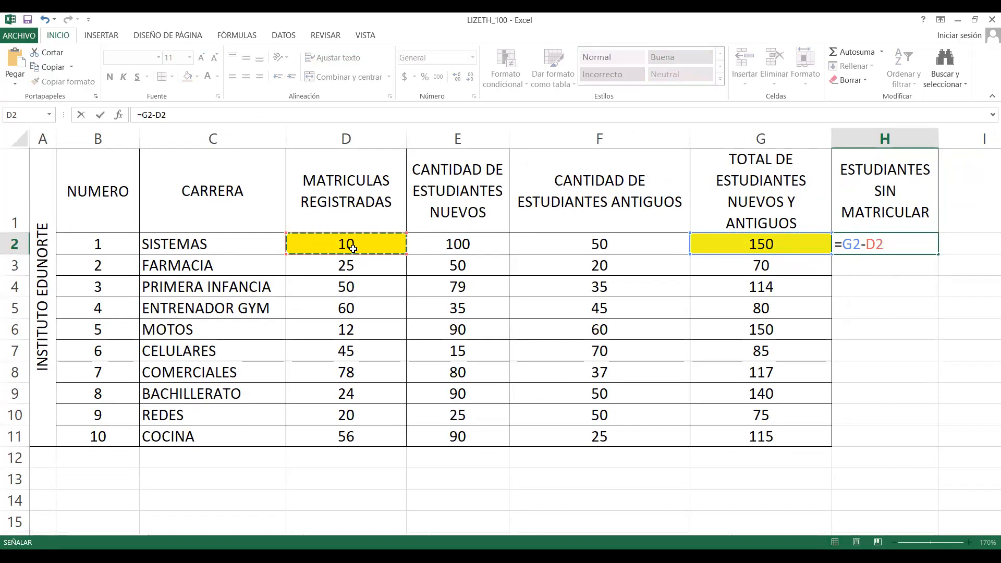
pyautogui.press('Return')
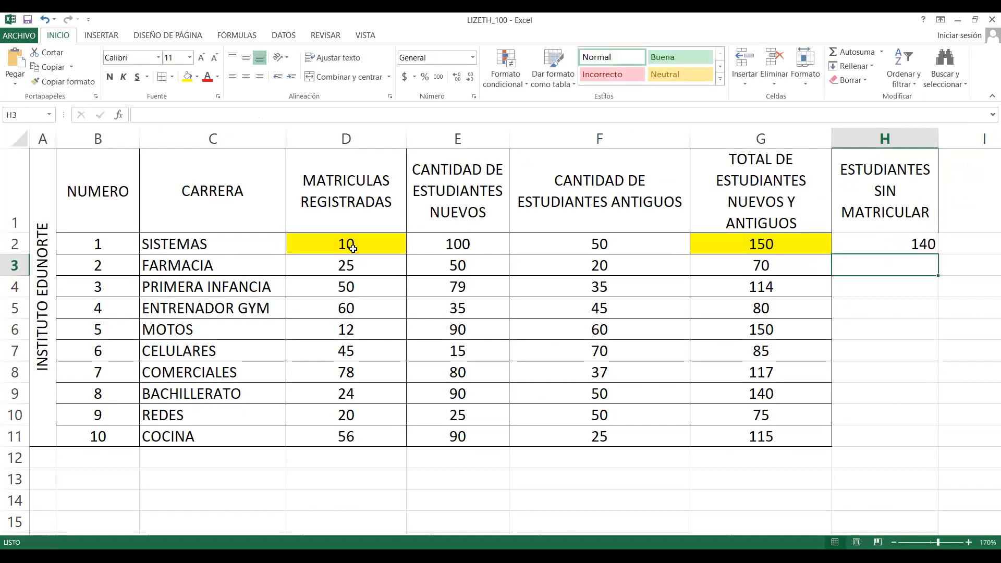
# Apply all borders to cells H1 to H11.
pyautogui.click(883, 248)
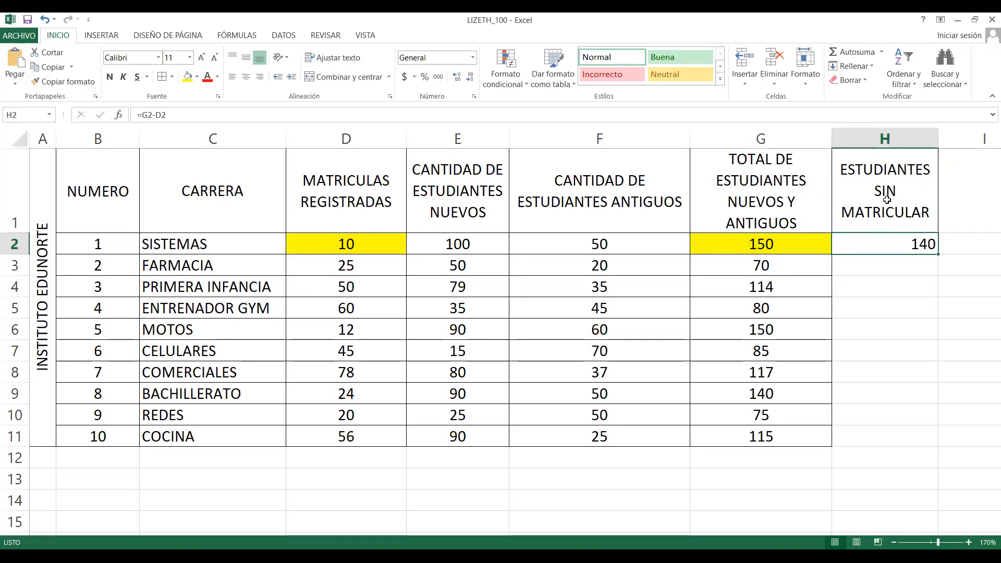
pyautogui.moveTo(895, 179); pyautogui.dragTo(892, 436)
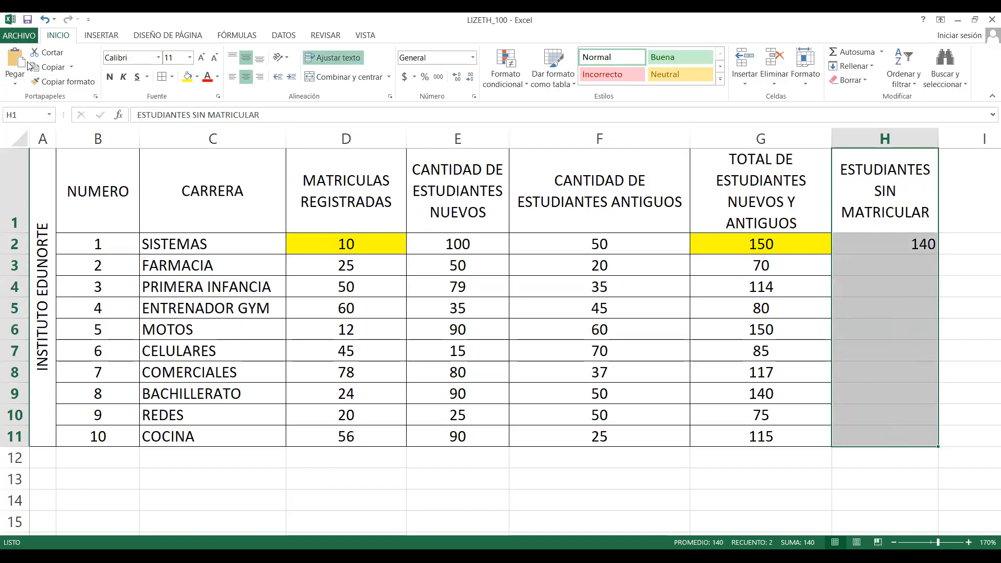
pyautogui.click(162, 77)
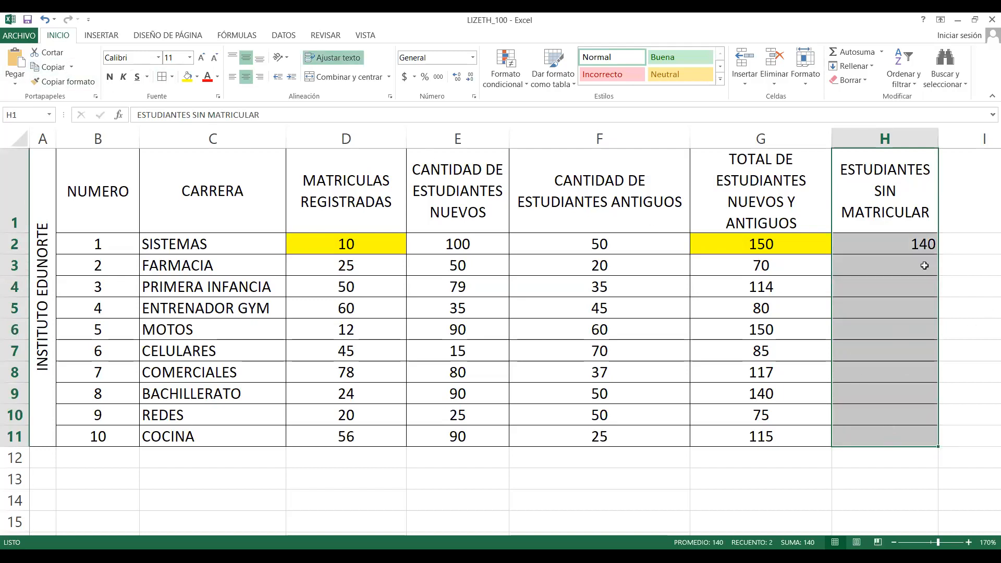
# Enter the formula =G3-D3 in cell H3 to calculate the unenrolled students for FARMACIA.
pyautogui.click(898, 250)
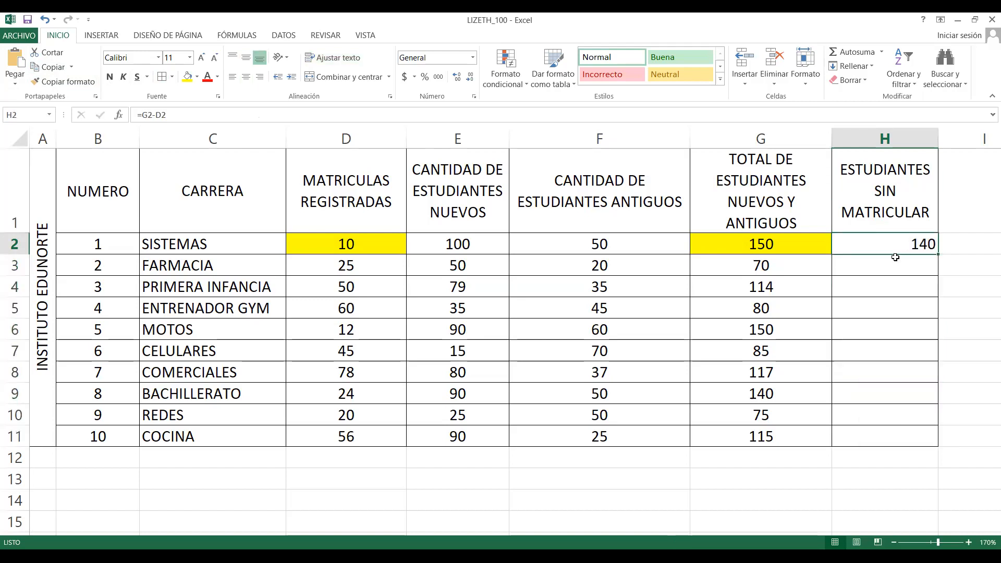
pyautogui.click(890, 268)
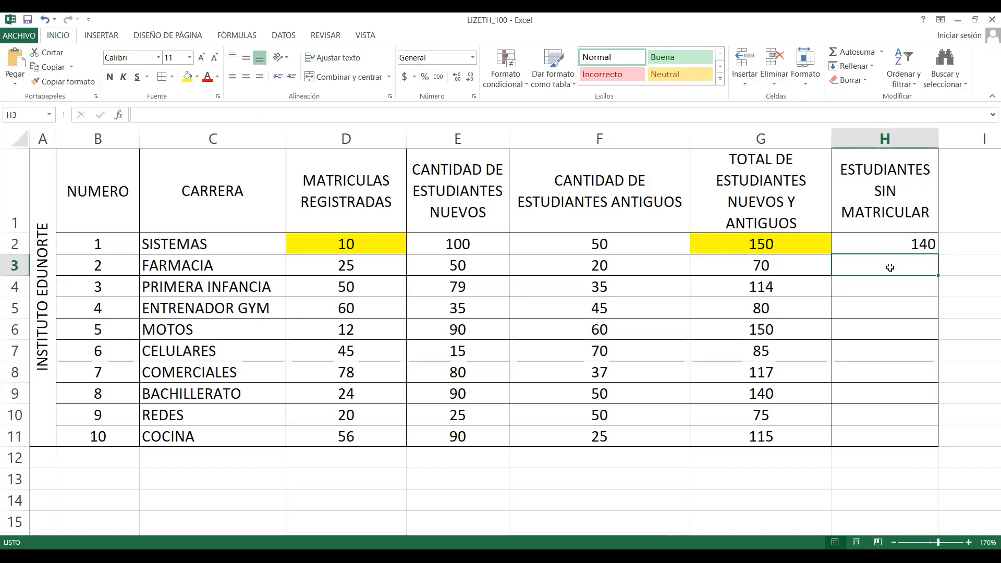
pyautogui.write('=')
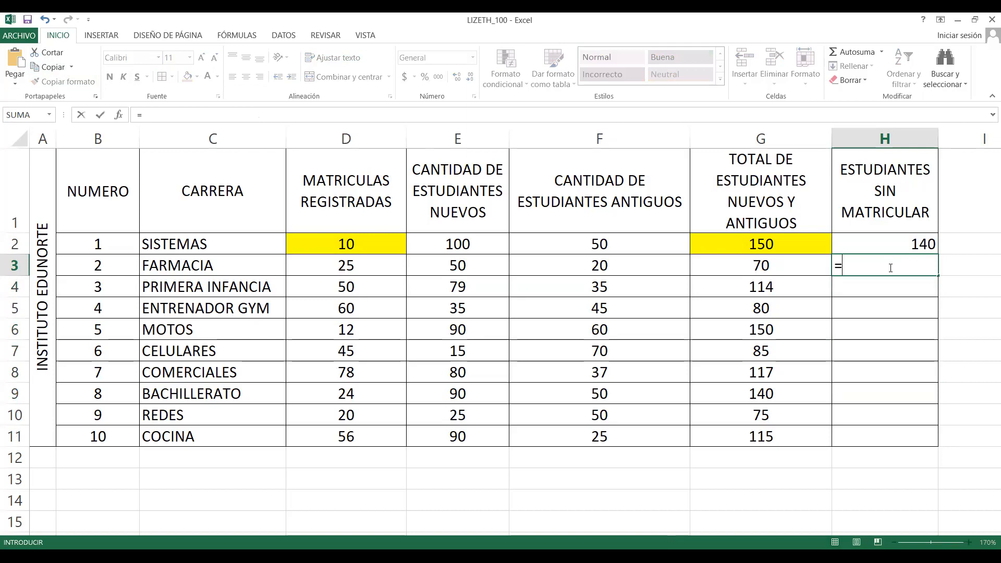
pyautogui.click(779, 267)
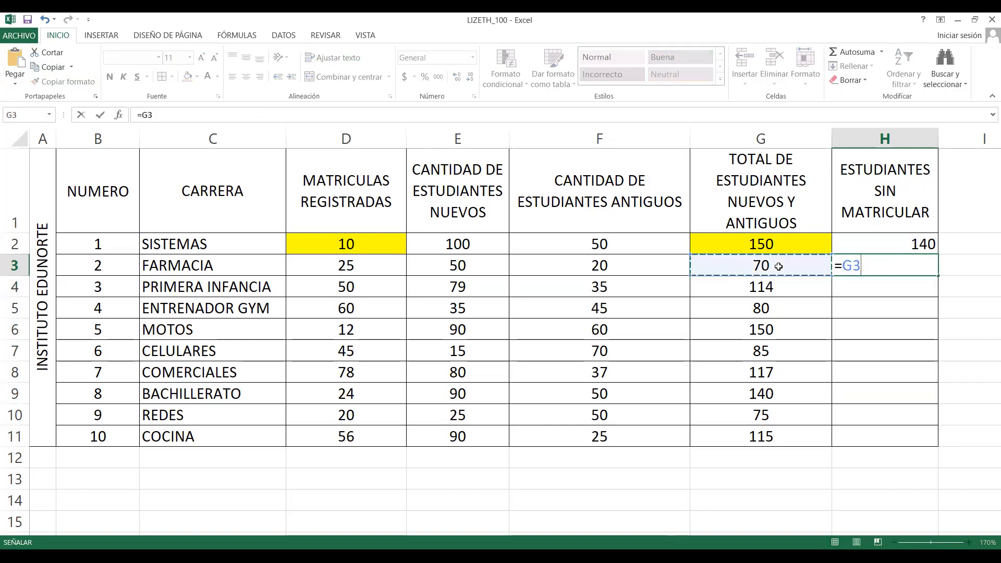
pyautogui.write('-')
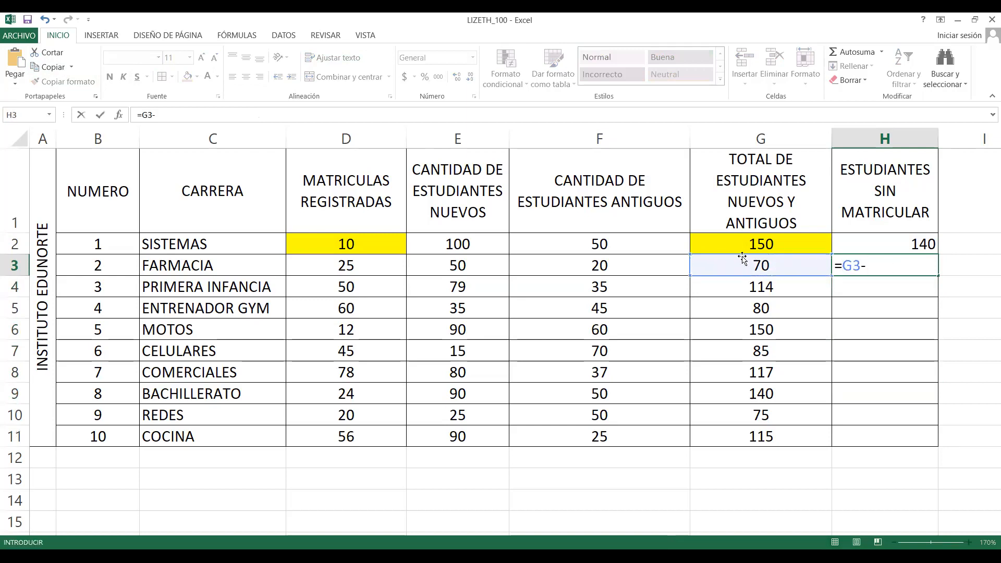
pyautogui.click(369, 266)
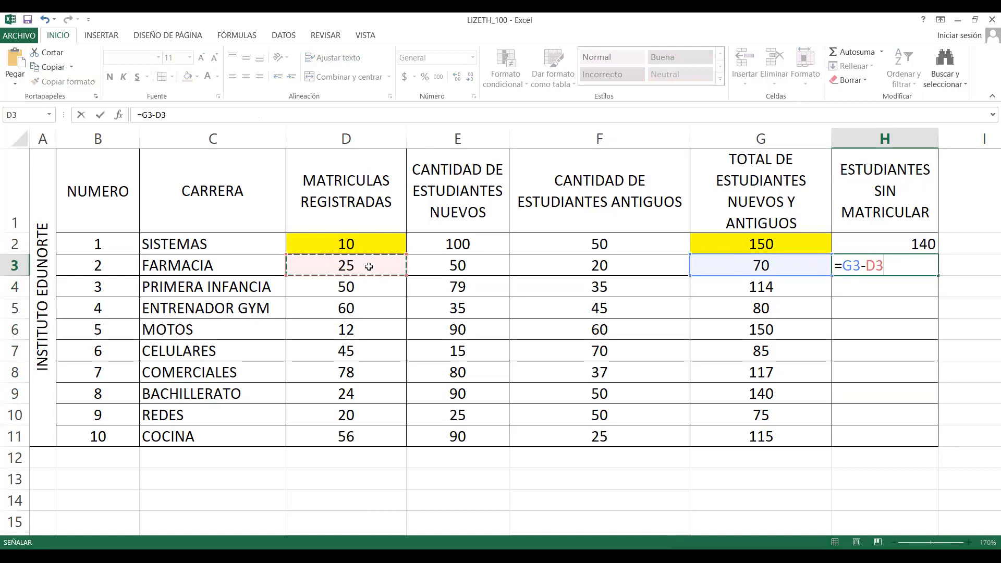
pyautogui.press('Return')
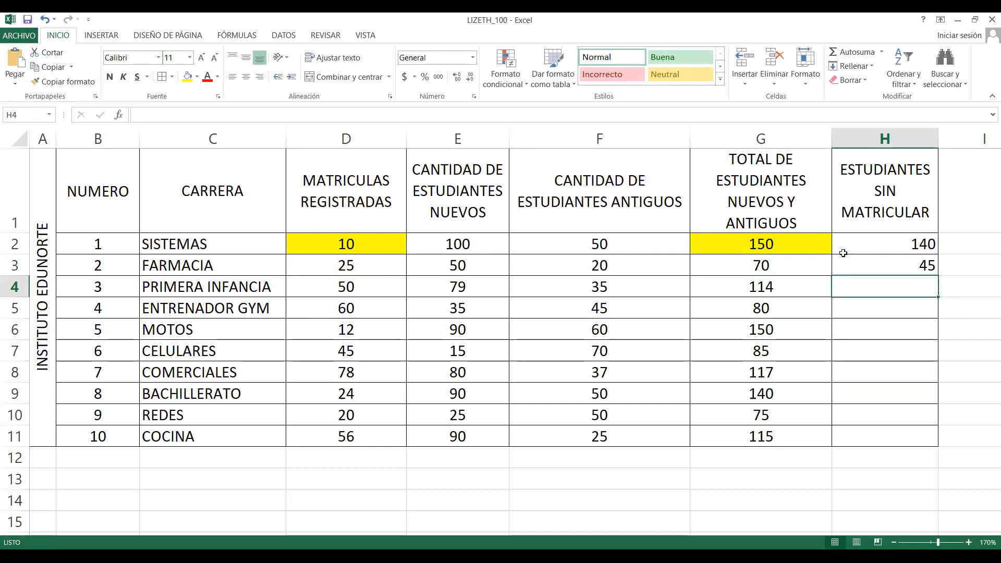
# Fill the H3 subtraction formula down to H11.
pyautogui.click(886, 266)
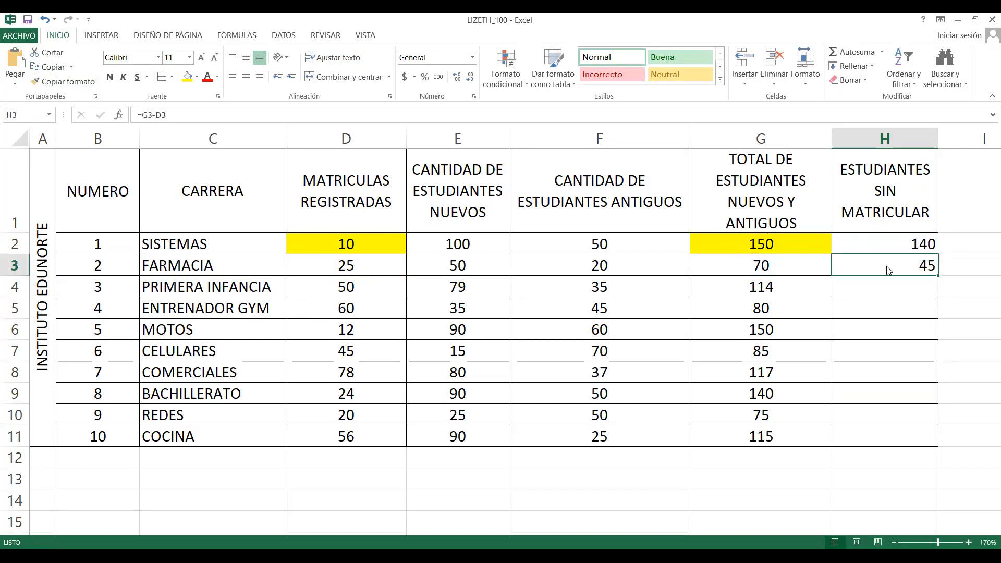
pyautogui.click(561, 64)
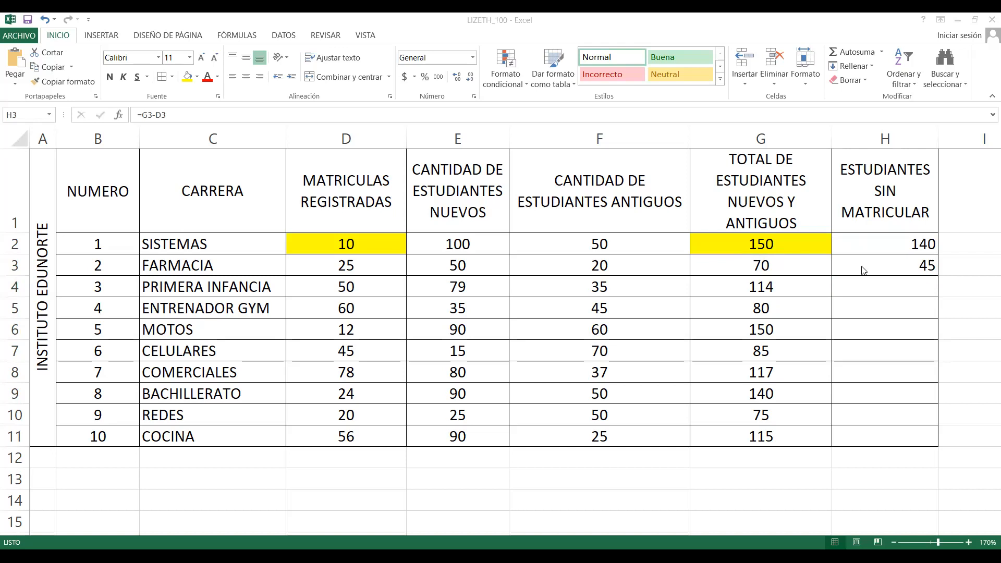
pyautogui.click(882, 260)
pyautogui.moveTo(938, 275); pyautogui.dragTo(937, 362)
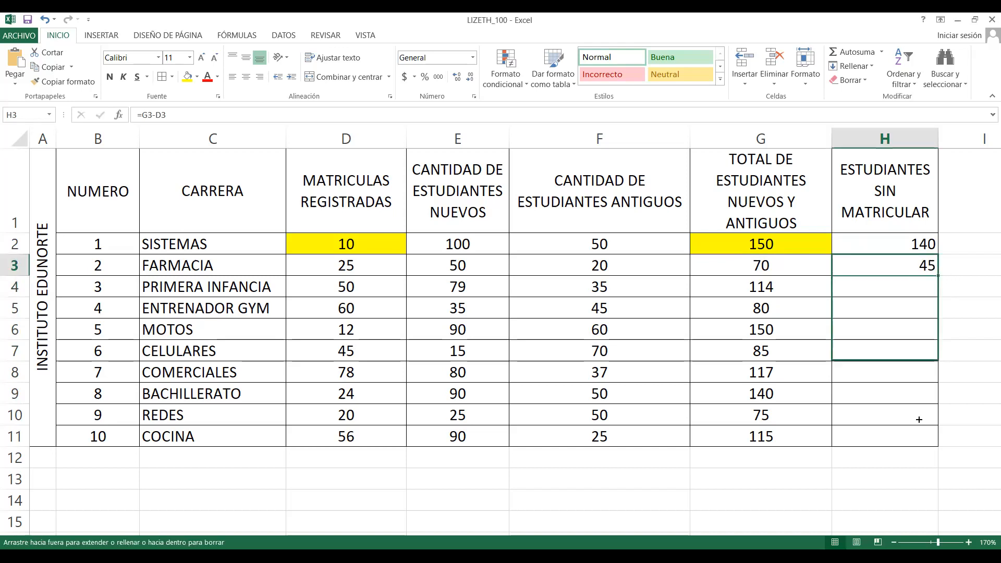
pyautogui.moveTo(918, 420); pyautogui.dragTo(918, 438)
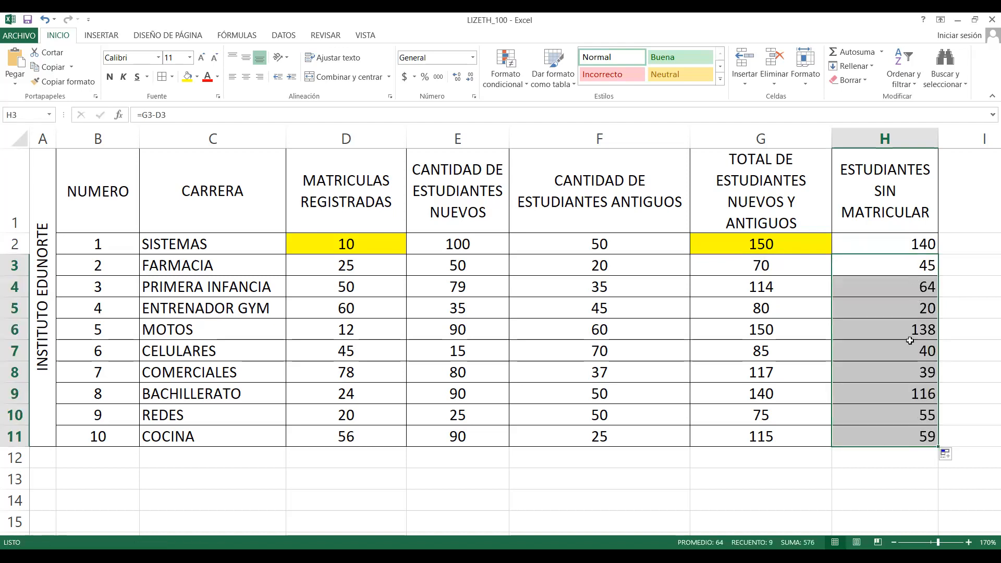
# Check the subtraction formulas of the unenrolled students column from H11 up to H2.
pyautogui.click(899, 329)
pyautogui.click(902, 394)
pyautogui.click(890, 429)
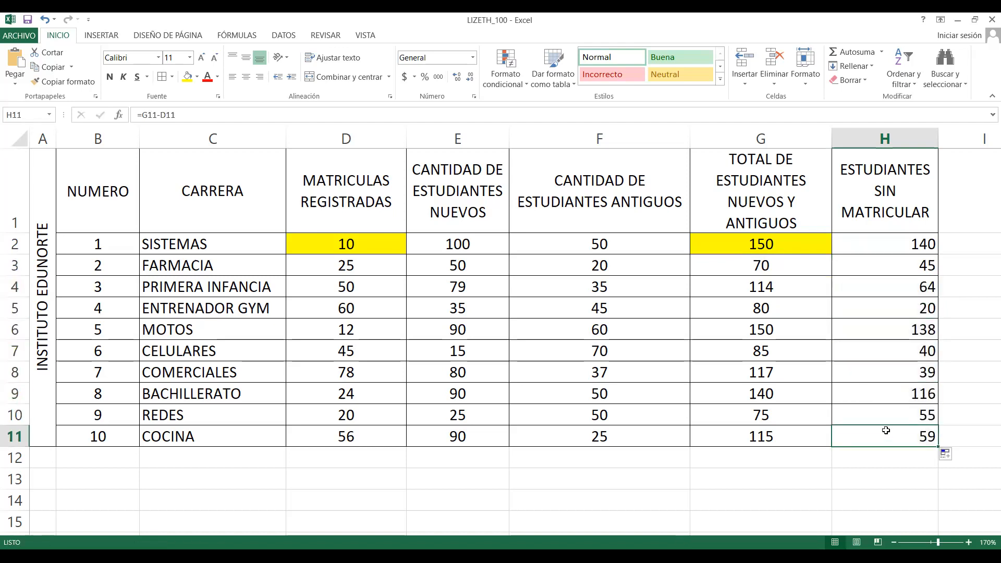
pyautogui.press('Up')
pyautogui.press('Up')
pyautogui.press('Up')
pyautogui.press('Up')
pyautogui.press('Up')
pyautogui.press('Up')
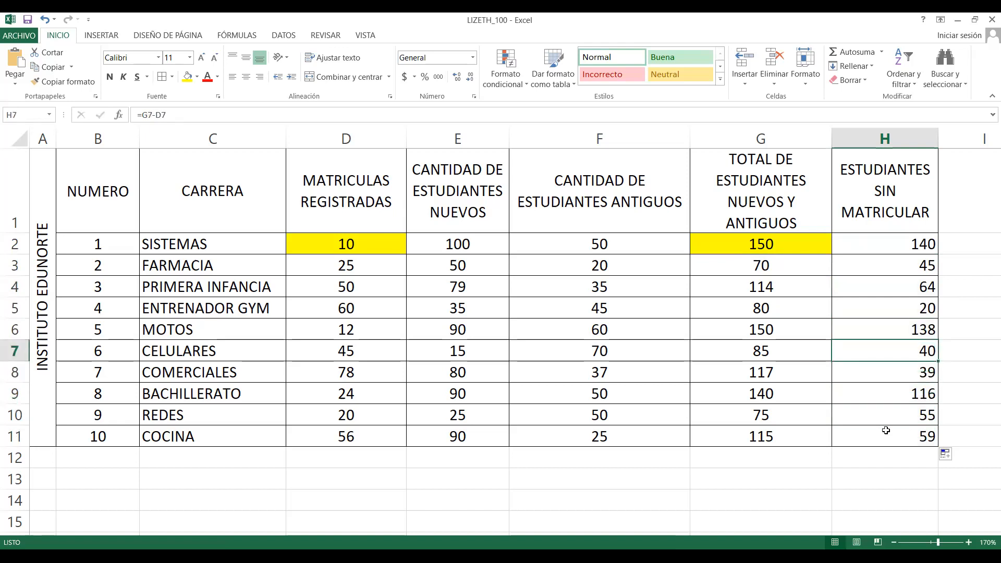
pyautogui.press('Up')
pyautogui.press('Up')
pyautogui.press('Up')
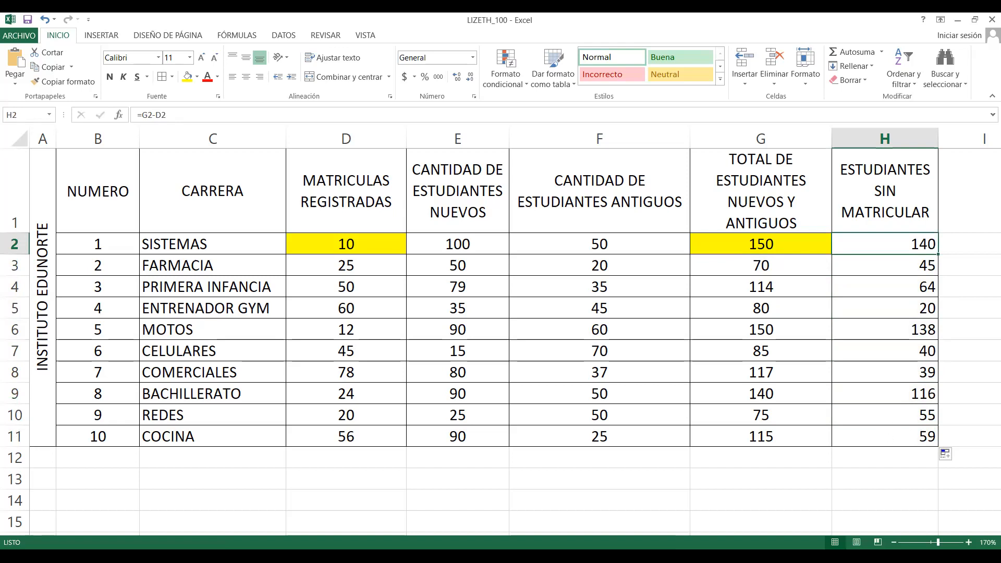
# Enter the label TOTAL DE ESTUDIANTES MATRICULADOS in cell C12, below COCINA.
pyautogui.click(200, 462)
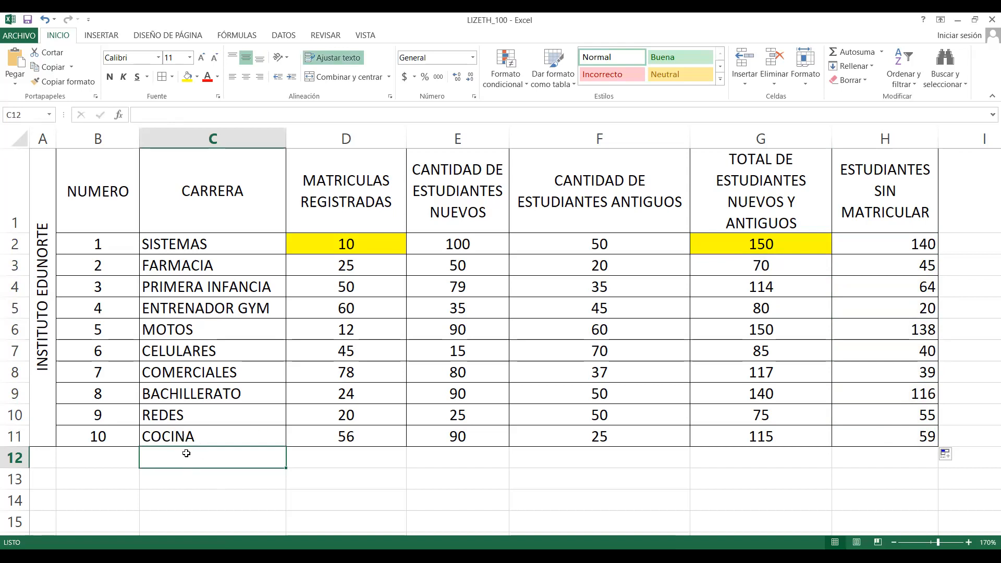
pyautogui.write('TOT')
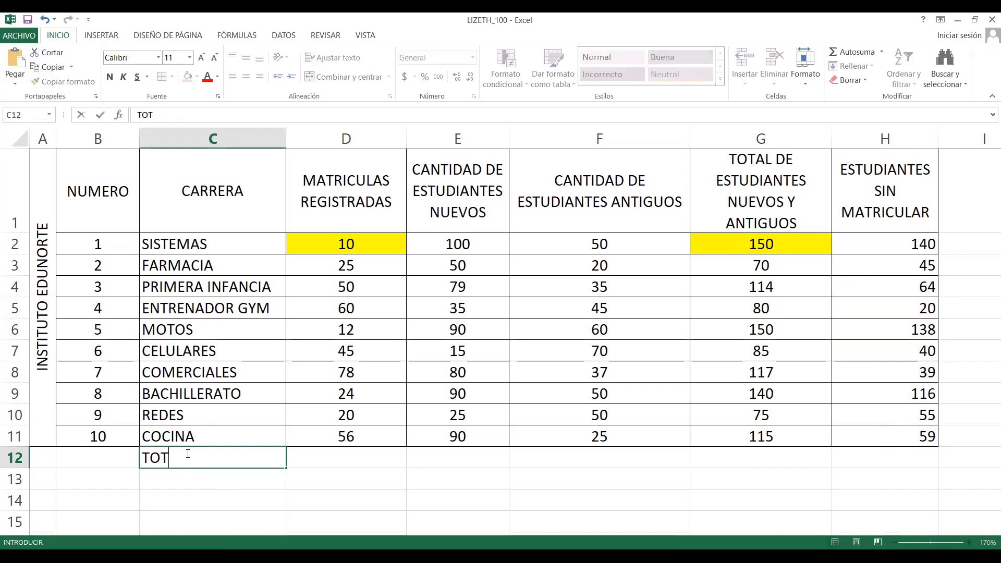
pyautogui.write('AL DE ESTUDIANT')
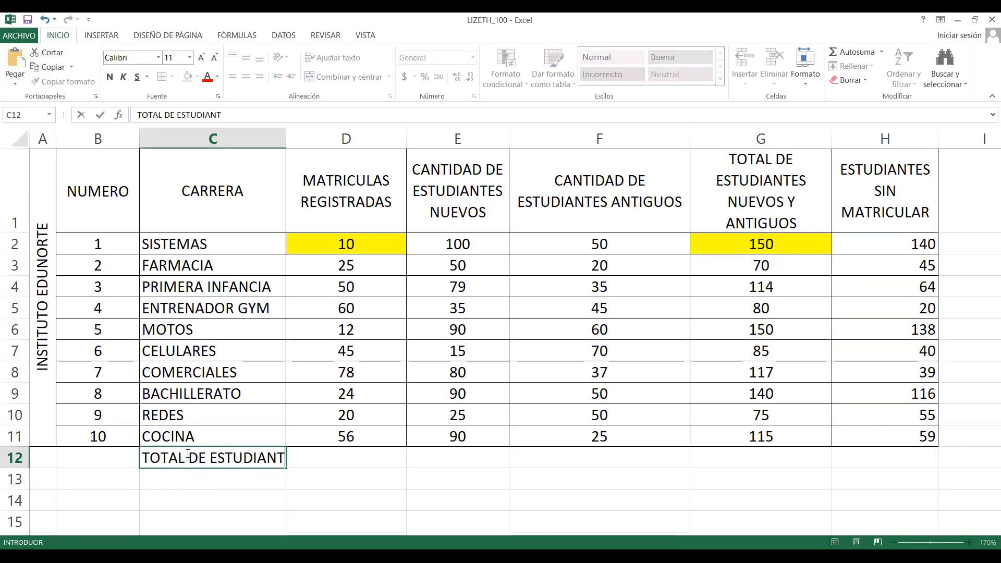
pyautogui.write('ES MATRU')
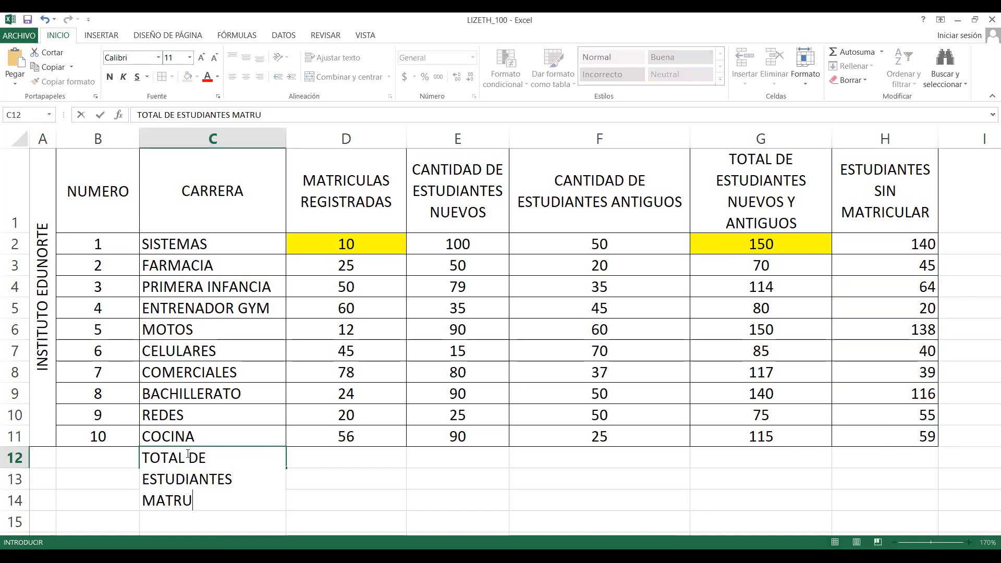
pyautogui.press('BackSpace')
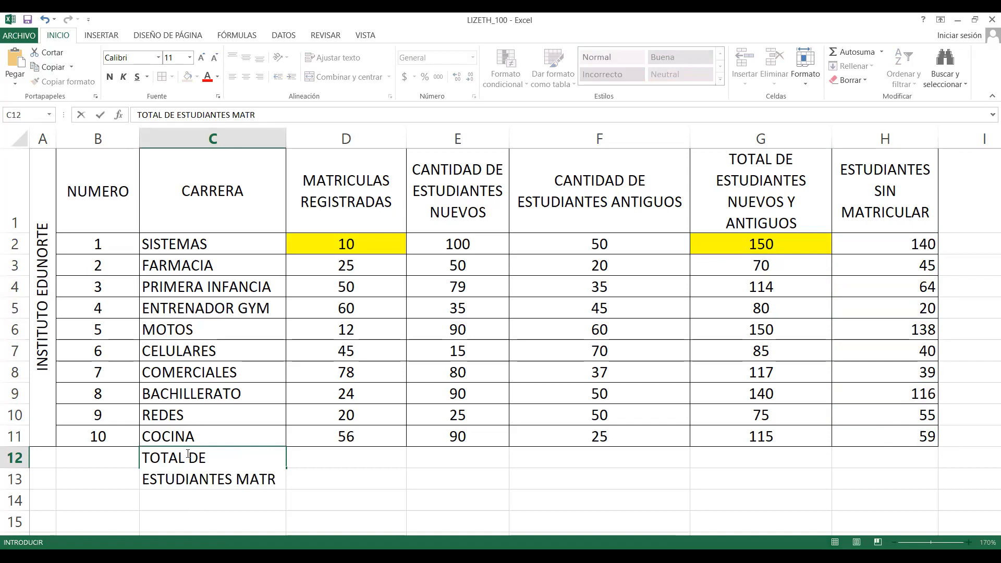
pyautogui.write('ICUL')
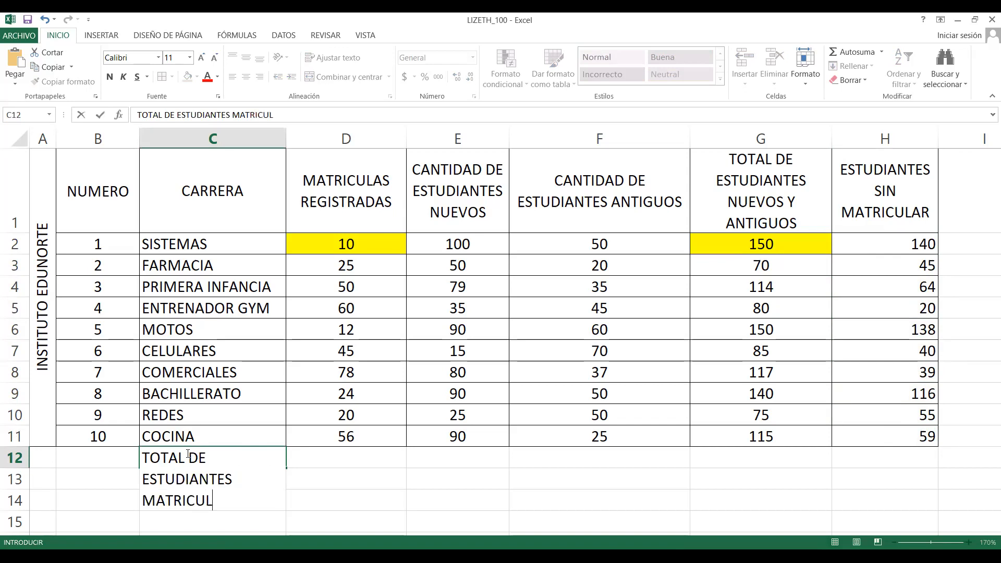
pyautogui.write('ADOS')
pyautogui.click(304, 465)
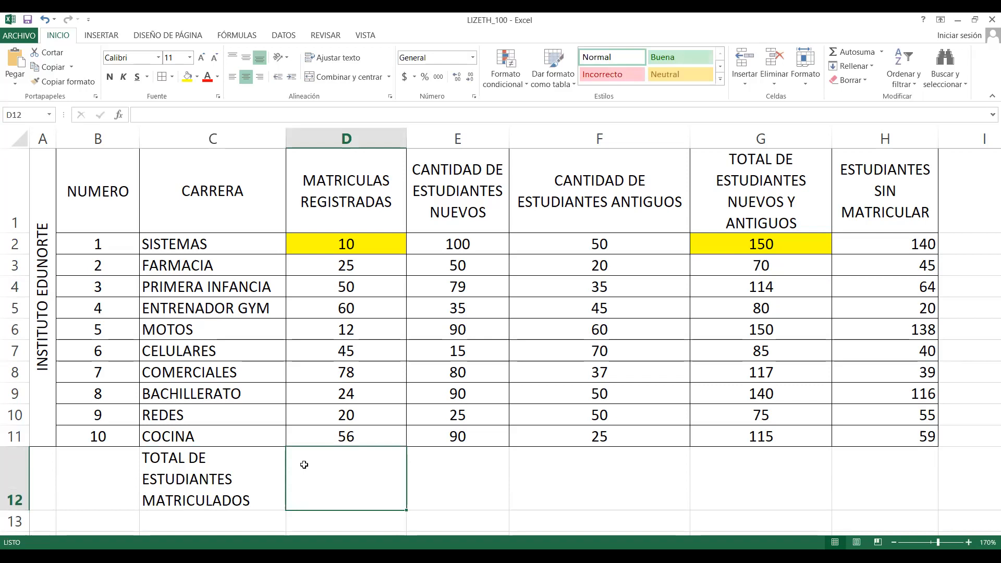
# Format the label in C12 with wrapped text, horizontal centering and bold.
pyautogui.click(240, 470)
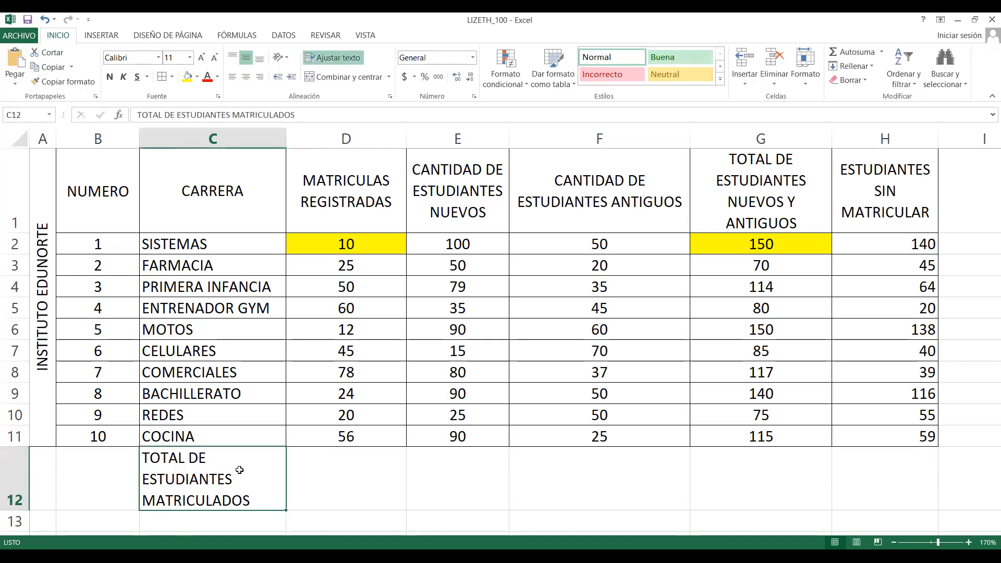
pyautogui.click(339, 58)
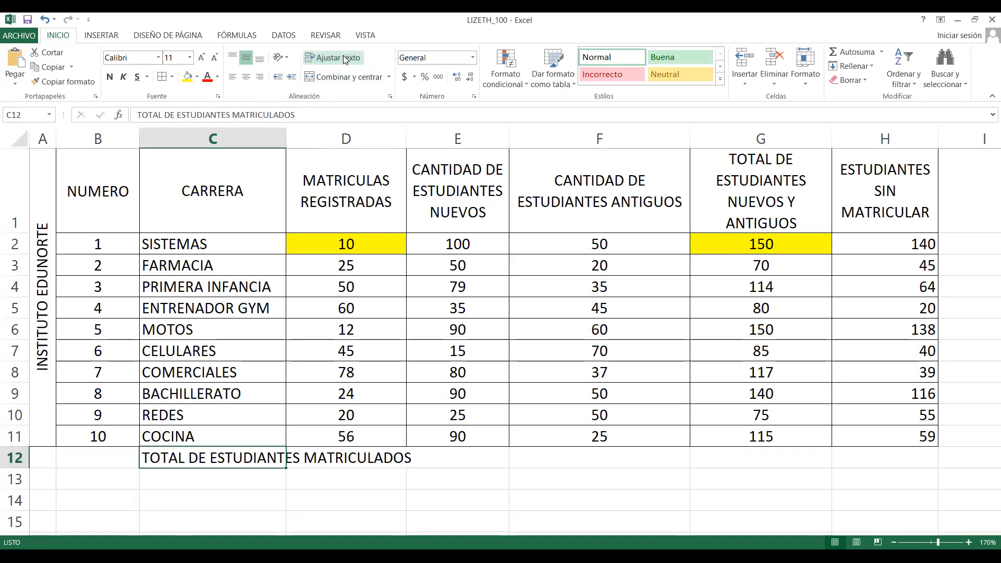
pyautogui.click(343, 55)
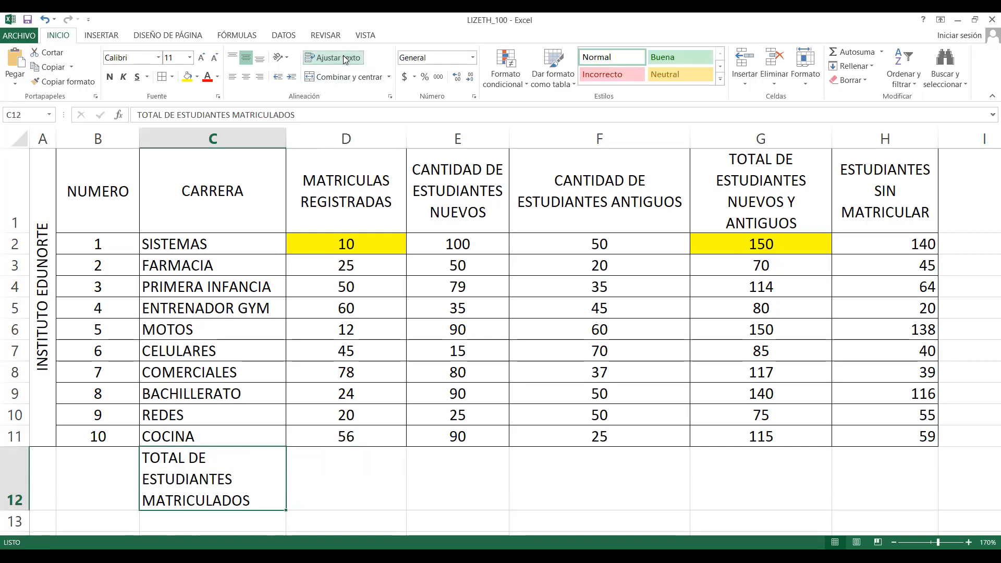
pyautogui.click(249, 77)
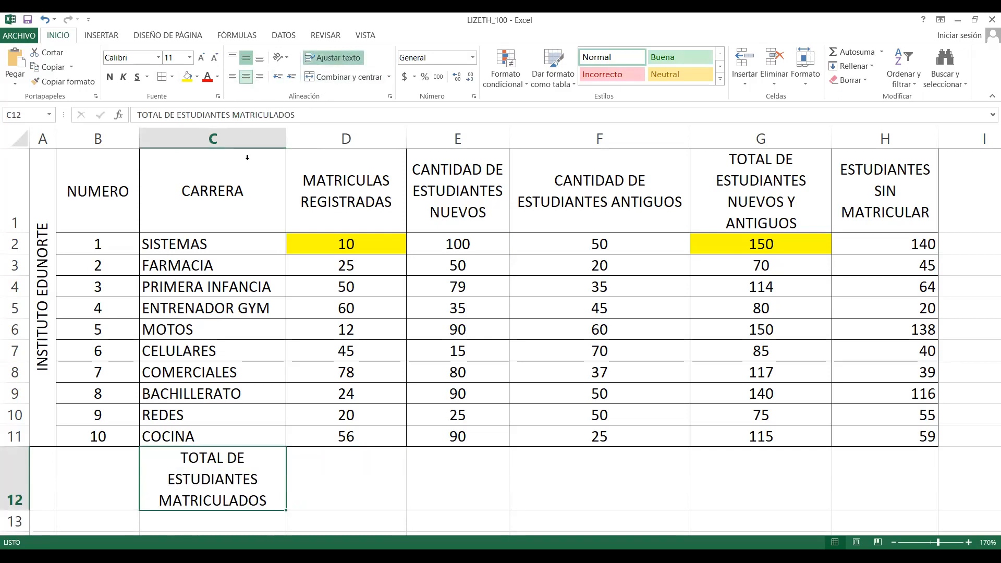
pyautogui.click(111, 78)
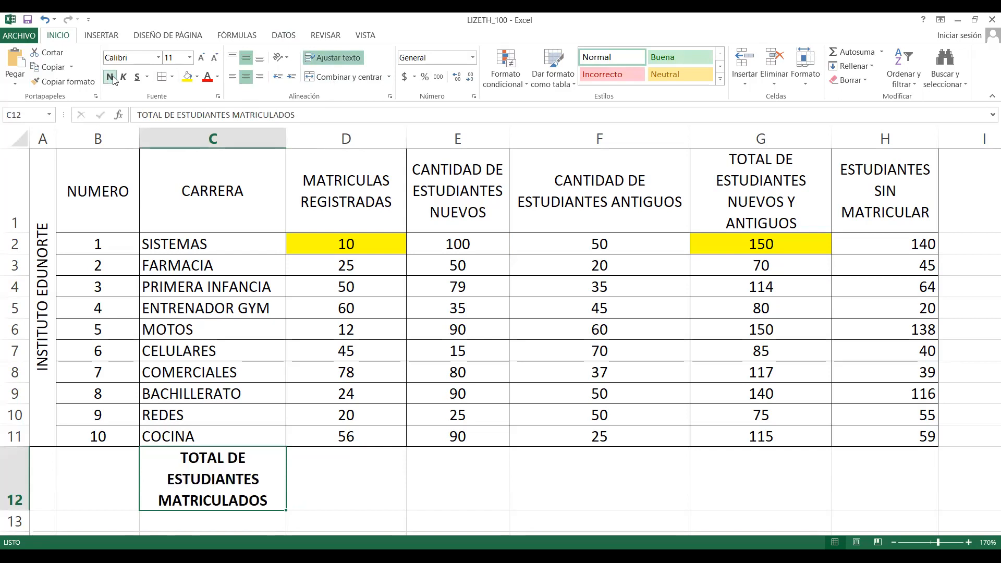
# Enter the label TOTAL DE ESTUDIANTES NUEVOS in cell C13.
pyautogui.scroll(-1, 271, 402)
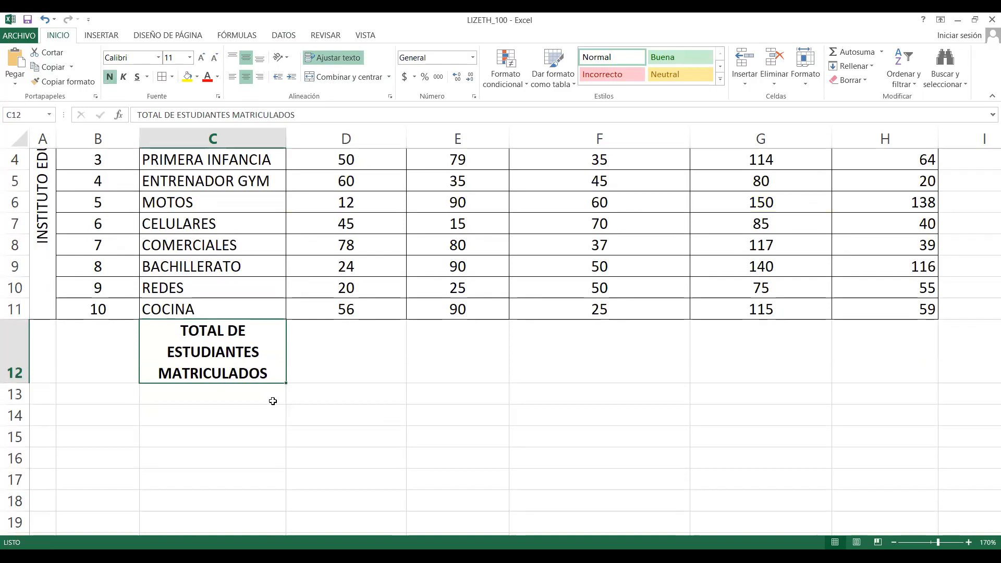
pyautogui.click(244, 393)
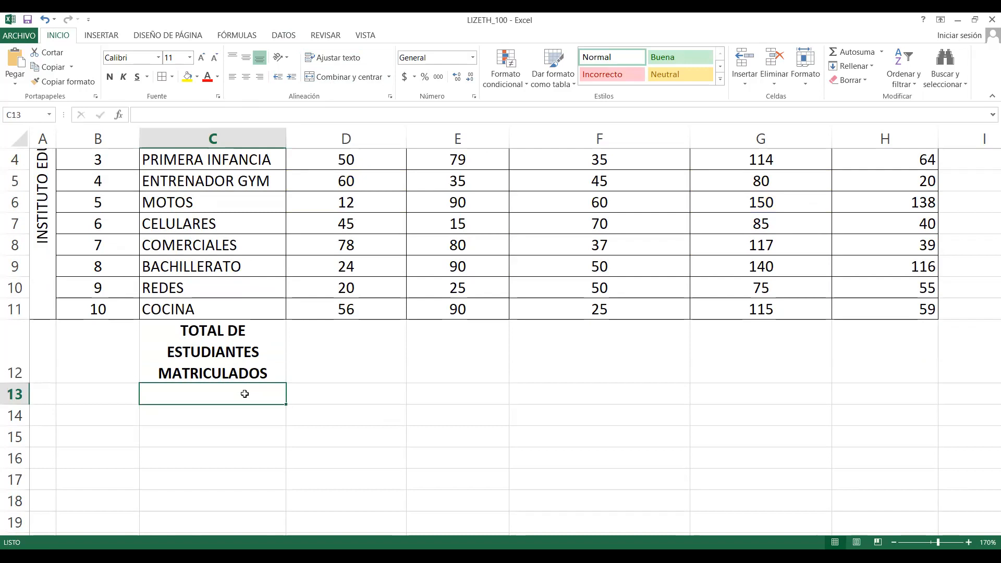
pyautogui.write('TOTAL')
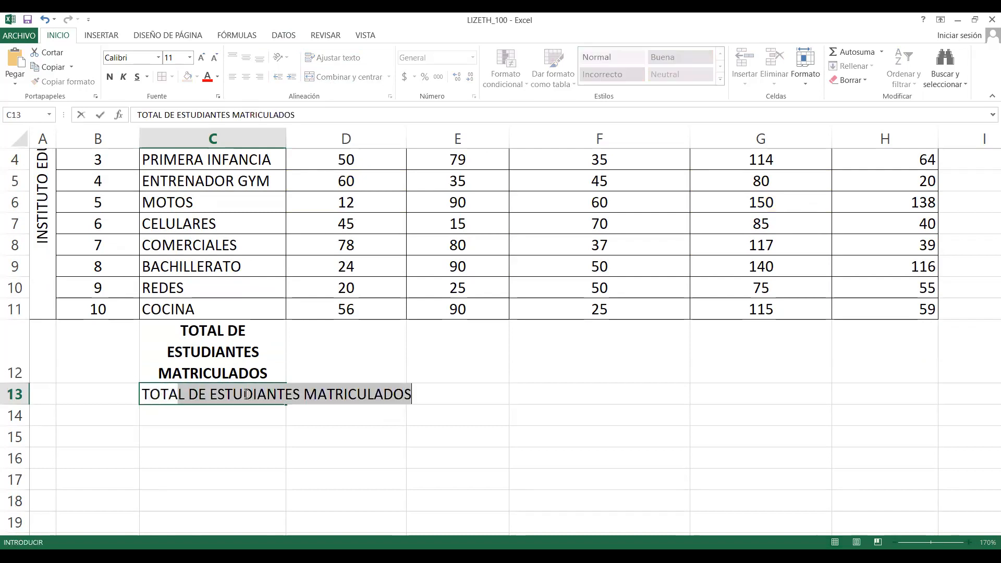
pyautogui.write(' DE ESTUD')
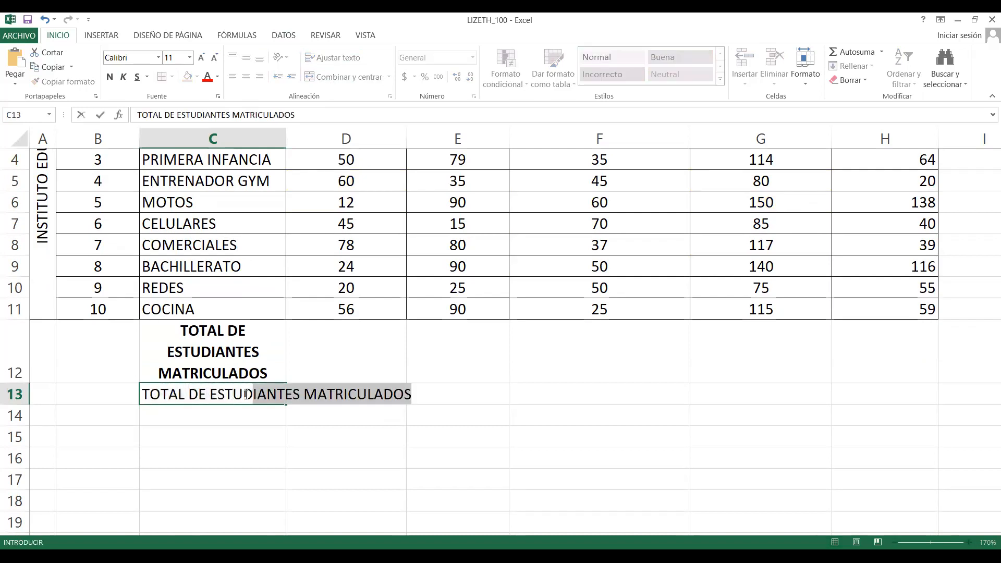
pyautogui.write('DIANTES')
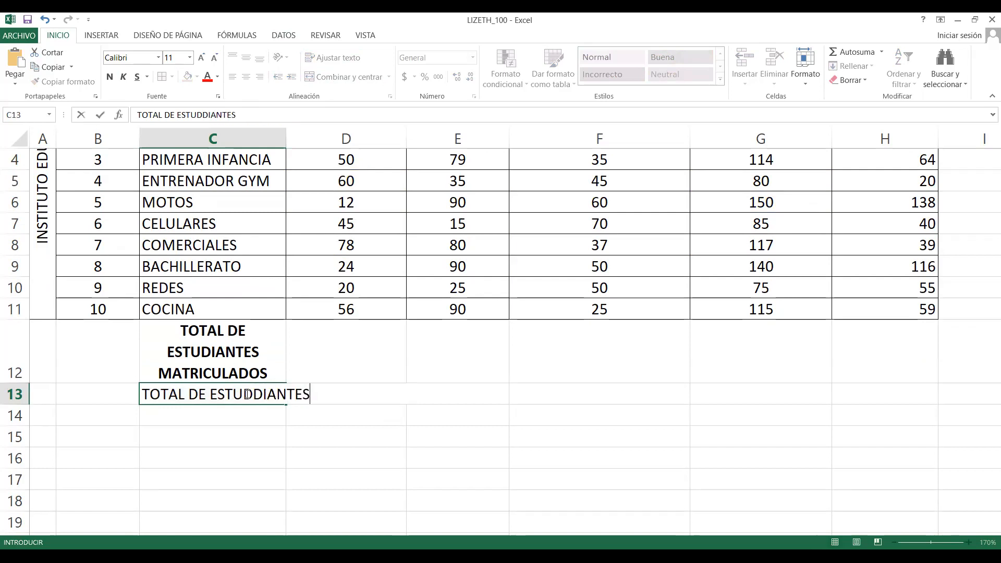
pyautogui.click(247, 394)
pyautogui.press('Delete')
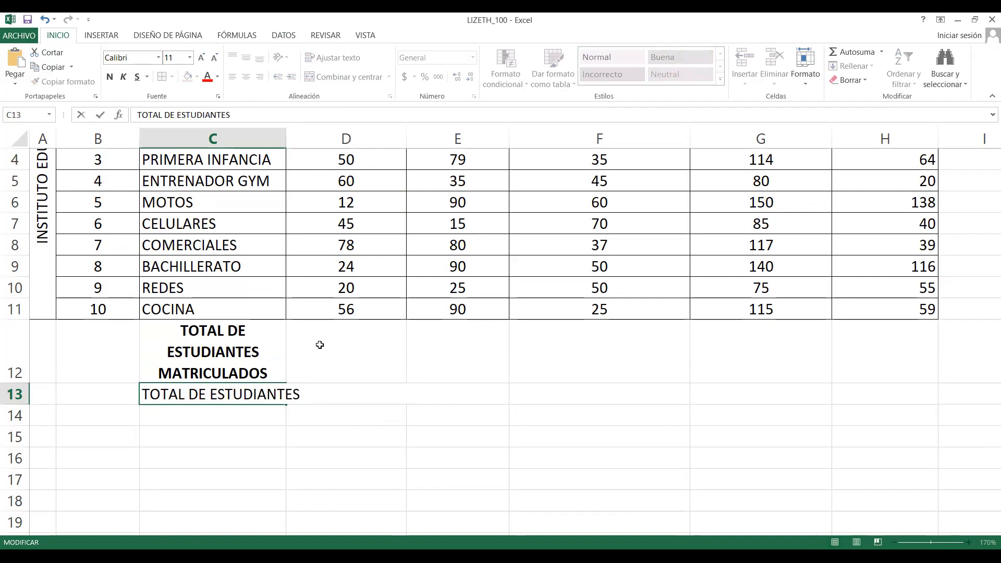
pyautogui.write('NUEVOS')
pyautogui.click(225, 415)
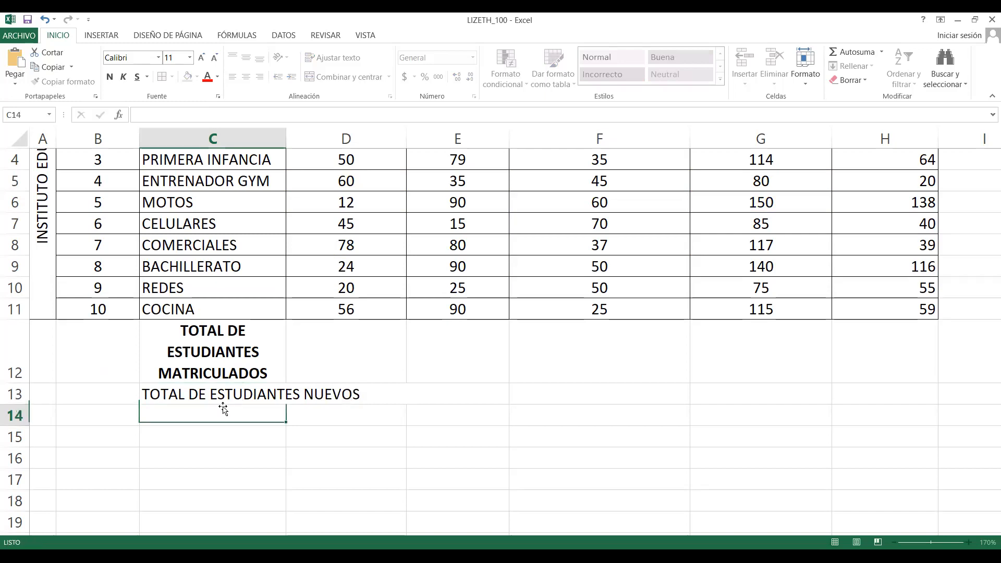
# Wrap the text in C13, center it horizontally and vertically, and make it bold.
pyautogui.click(224, 391)
pyautogui.click(340, 59)
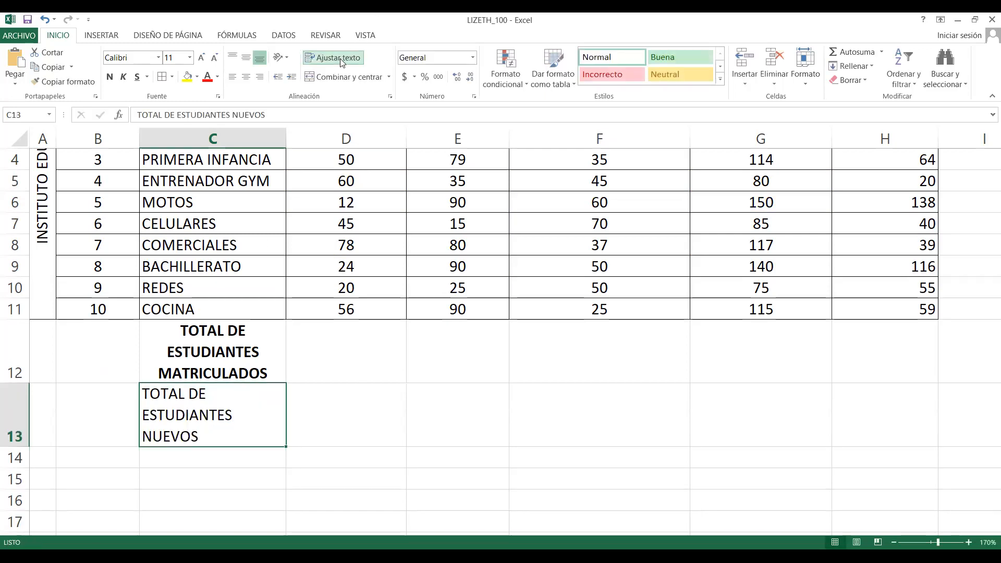
pyautogui.click(247, 79)
pyautogui.click(246, 57)
pyautogui.click(110, 77)
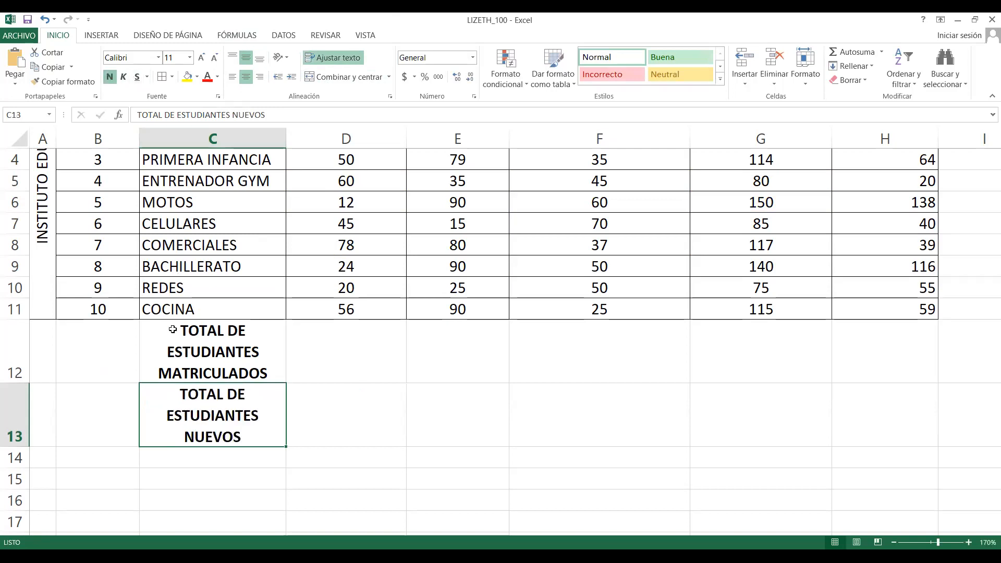
# Enter the label TOTAL DE ESTUDIANTES ANTIGUOS in cell C14.
pyautogui.click(217, 459)
pyautogui.write('TOT')
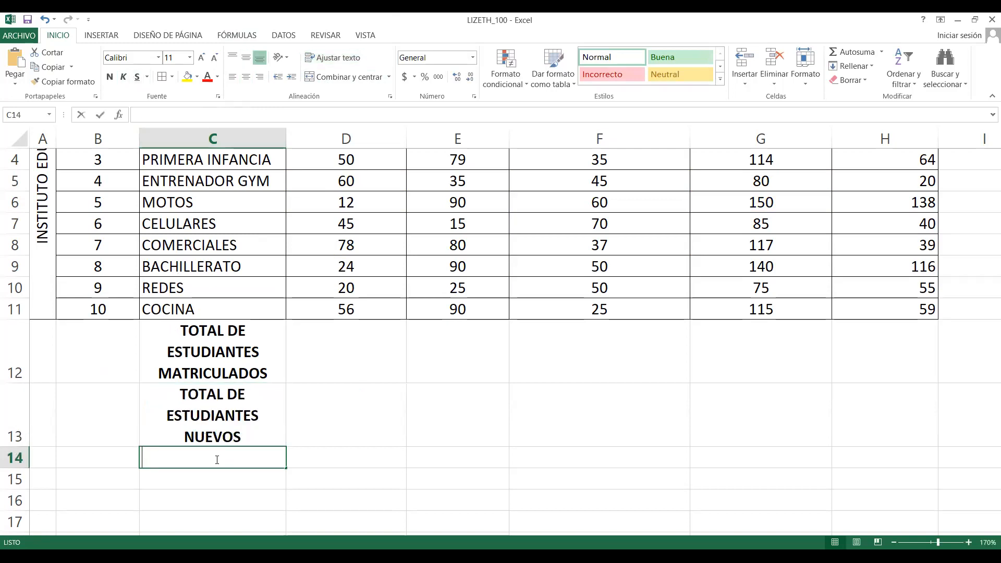
pyautogui.write('AL DE EST')
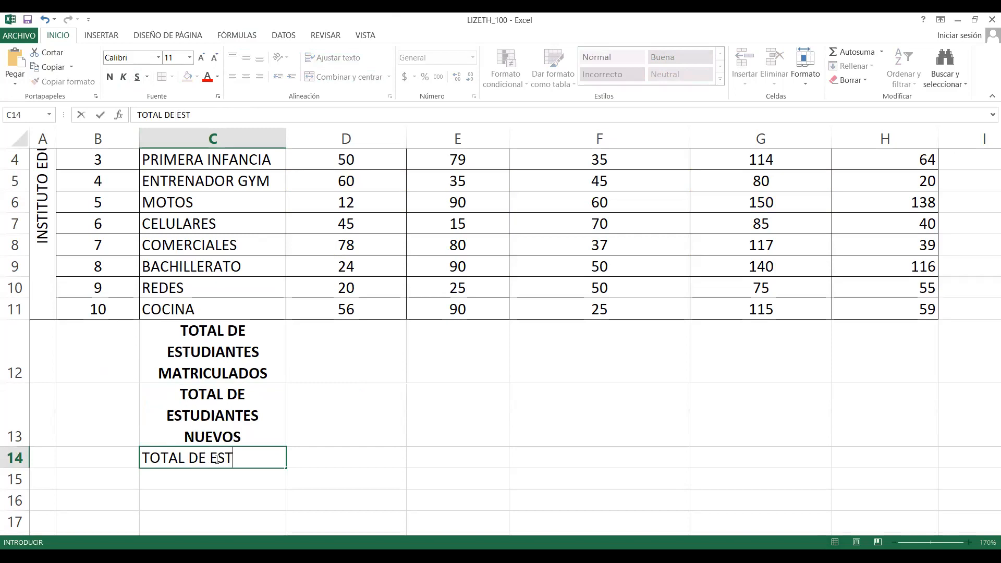
pyautogui.write('UDIANTES AN')
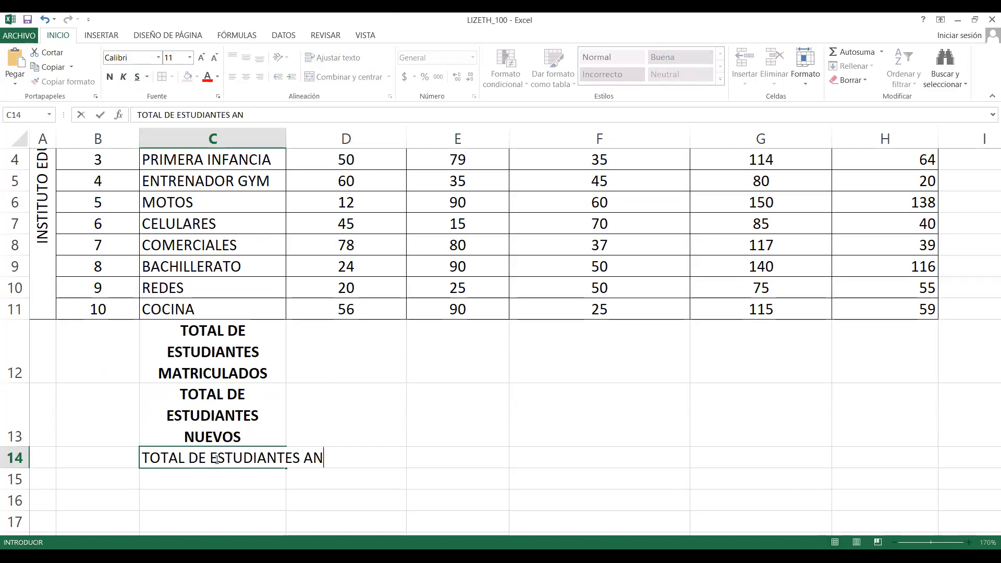
pyautogui.write('TIGUOS')
pyautogui.press('Return')
# Wrap the text in C14, center it horizontally and vertically, and make it bold.
pyautogui.click(227, 462)
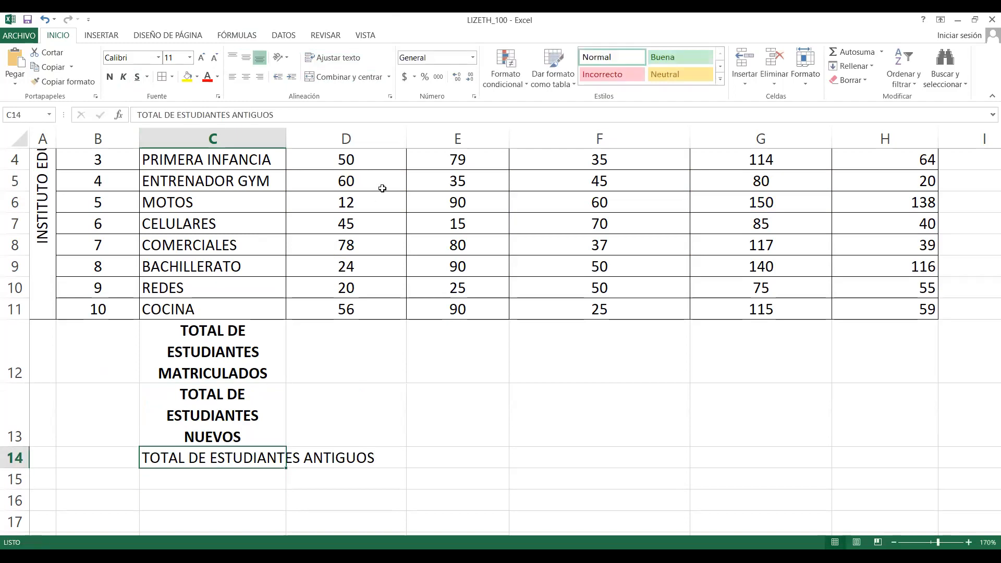
pyautogui.click(337, 58)
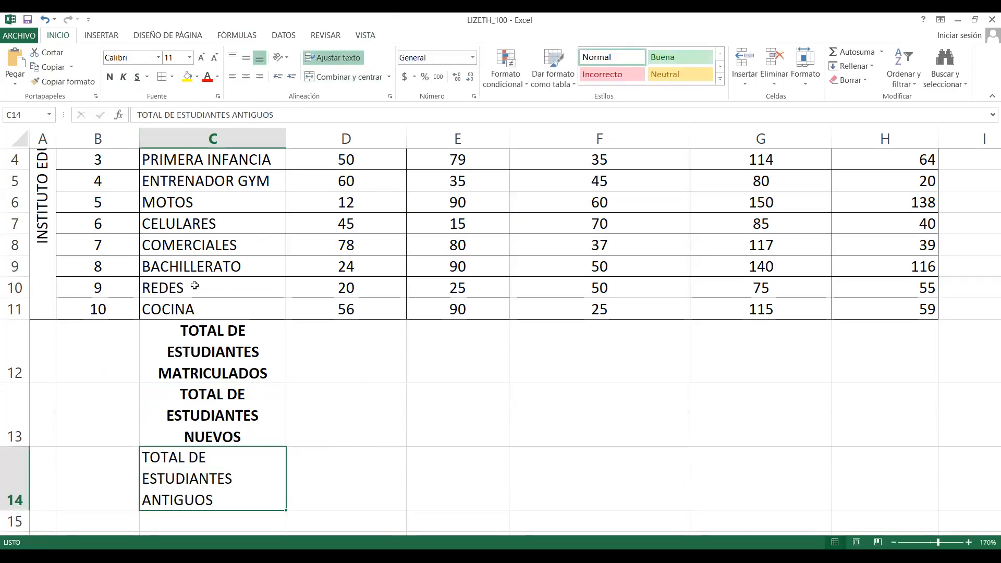
pyautogui.click(247, 57)
pyautogui.click(246, 77)
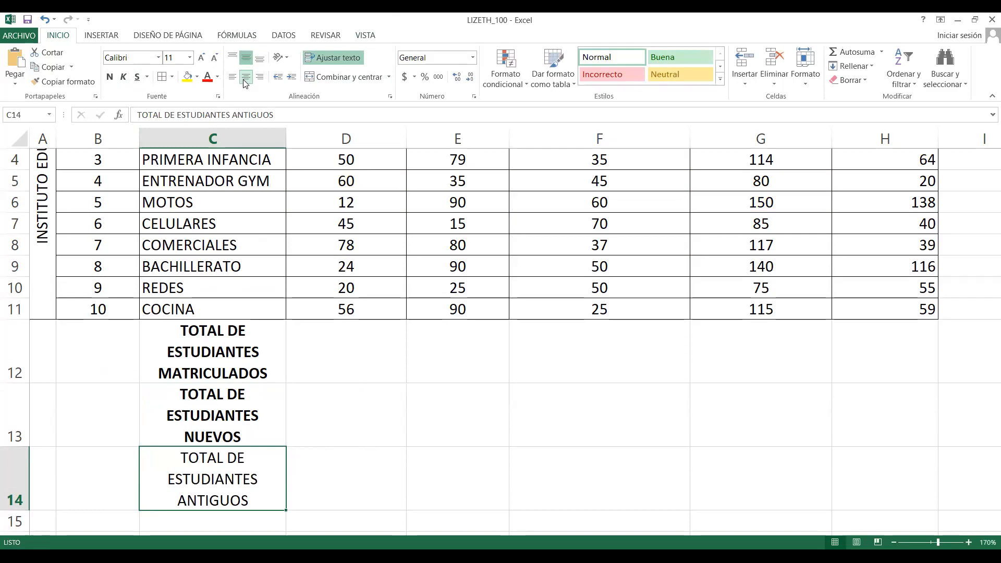
pyautogui.click(114, 77)
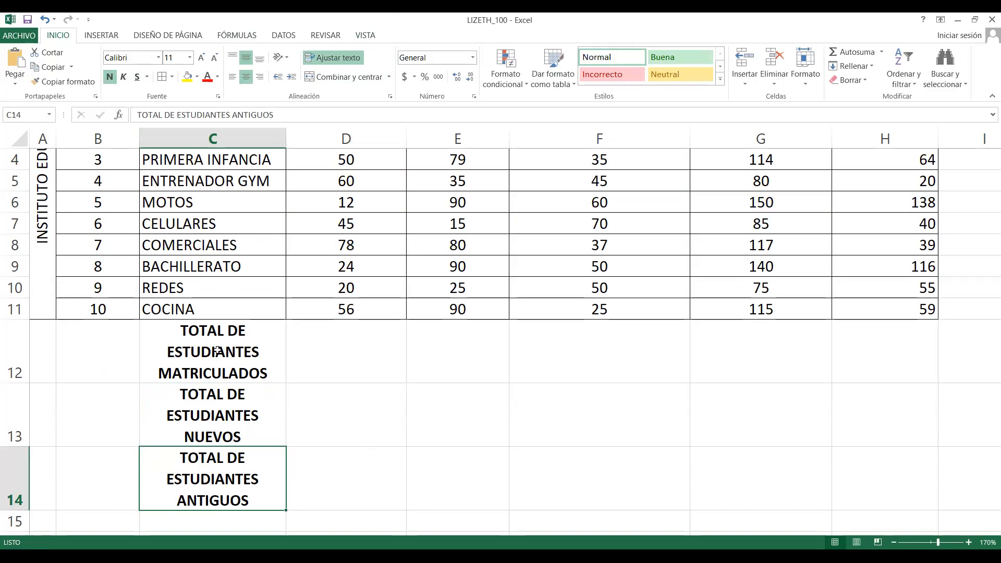
# Add borders to cells C12 and D12 in the enrolled students total row.
pyautogui.click(262, 350)
pyautogui.click(271, 419)
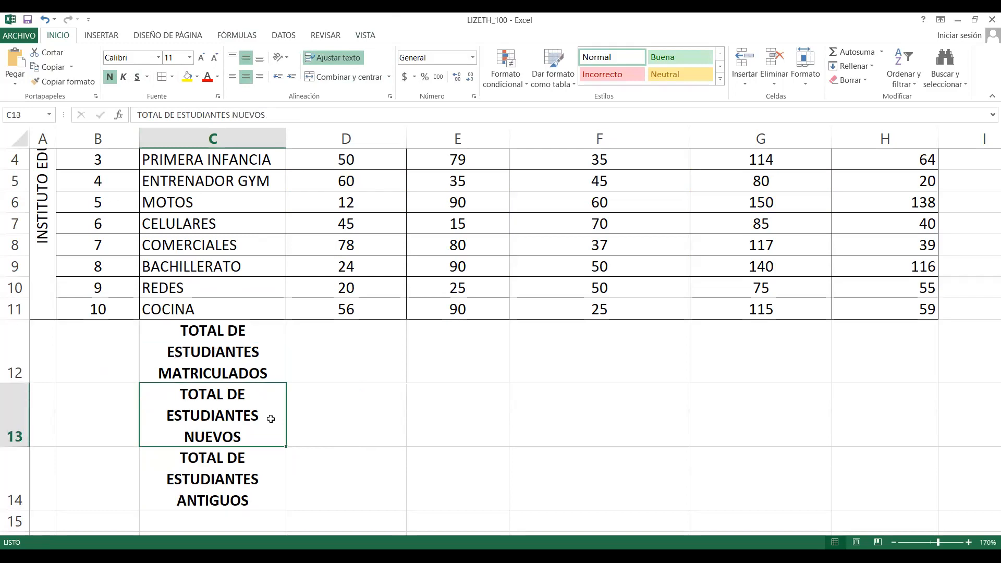
pyautogui.click(255, 471)
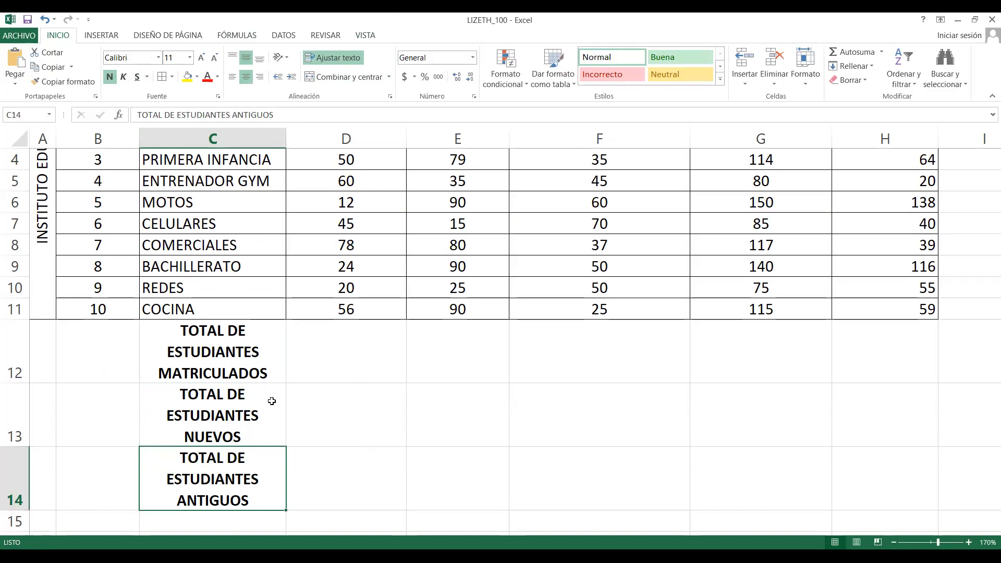
pyautogui.click(336, 339)
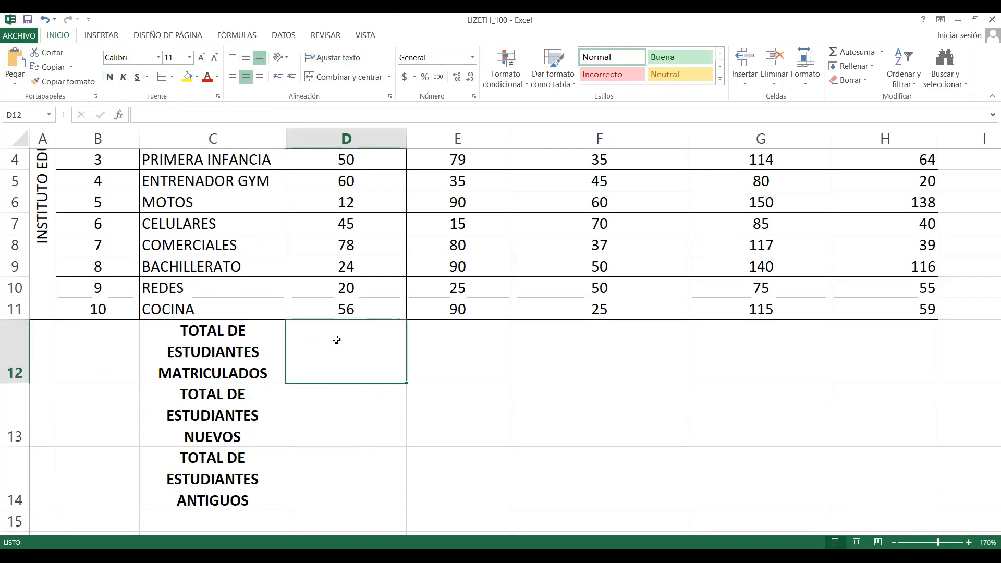
pyautogui.moveTo(183, 352); pyautogui.dragTo(346, 344)
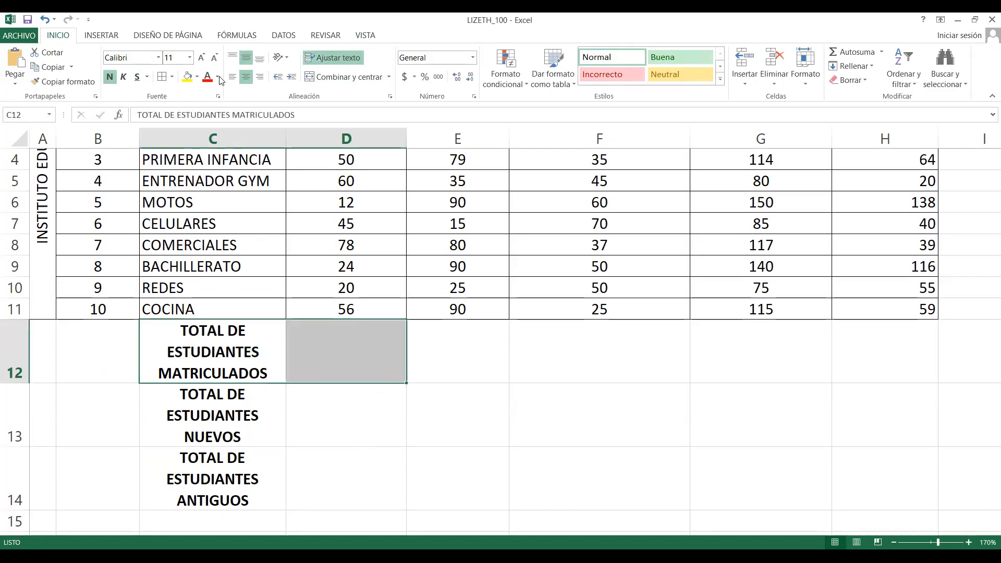
# Enter the formula =SUMA(D2:D11) in cell D12 to total the enrolled students.
pyautogui.click(349, 335)
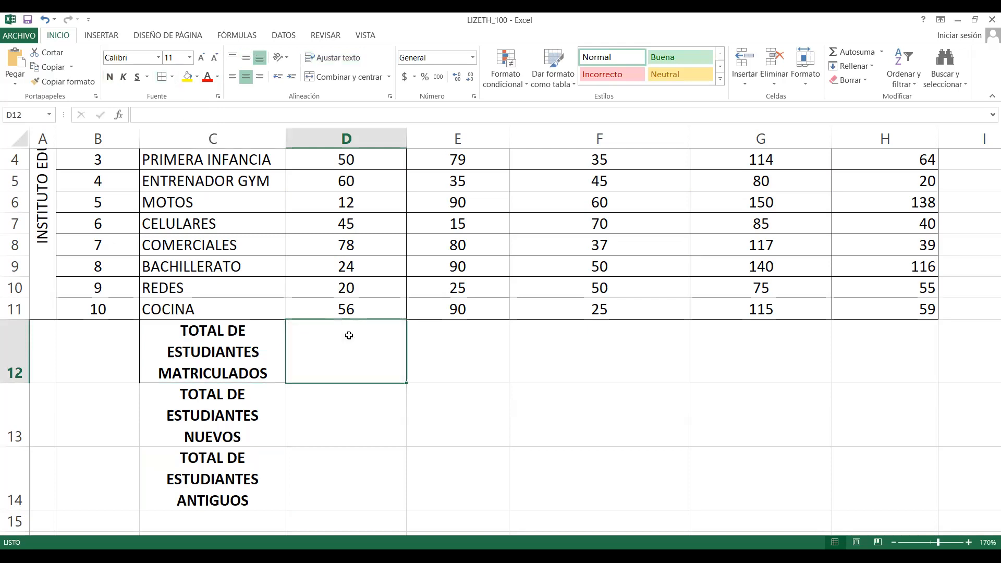
pyautogui.write('=')
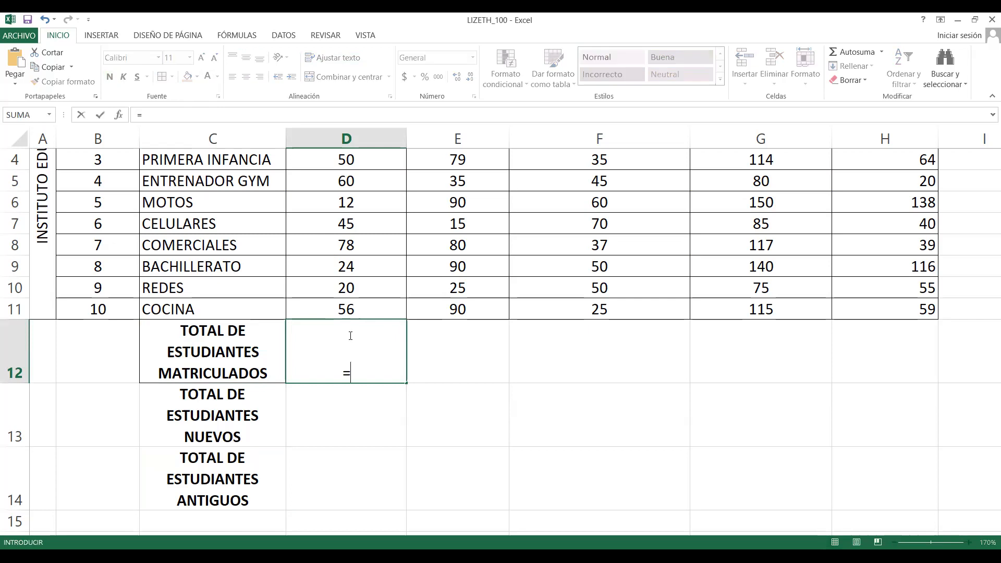
pyautogui.write('SUMA(')
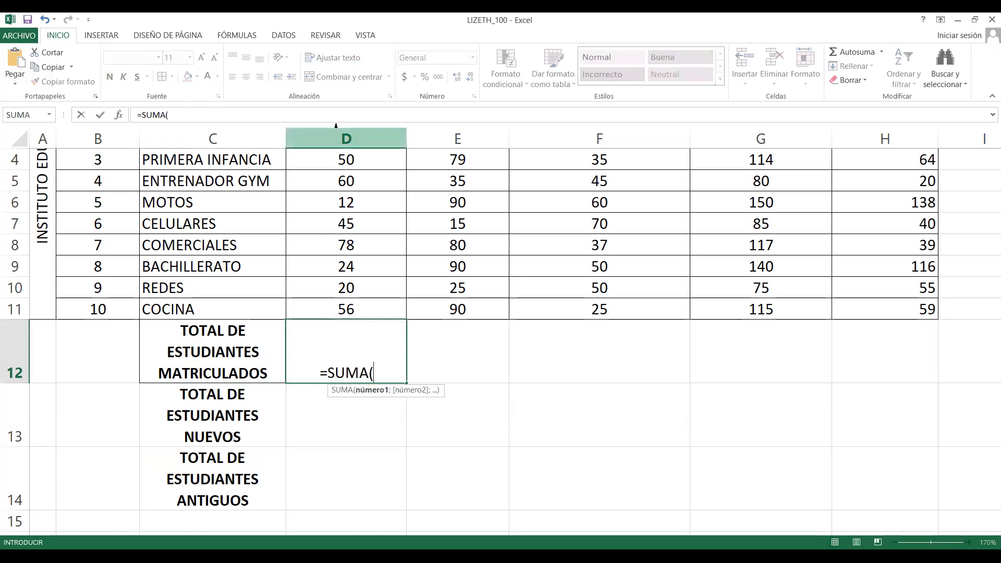
pyautogui.scroll(1, 391, 177)
pyautogui.click(376, 247)
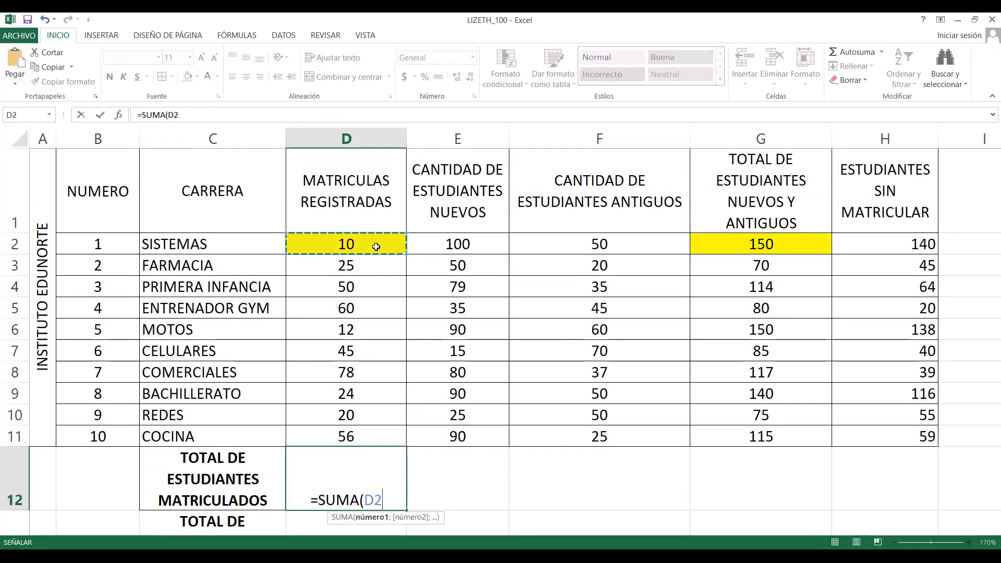
pyautogui.press('F8')
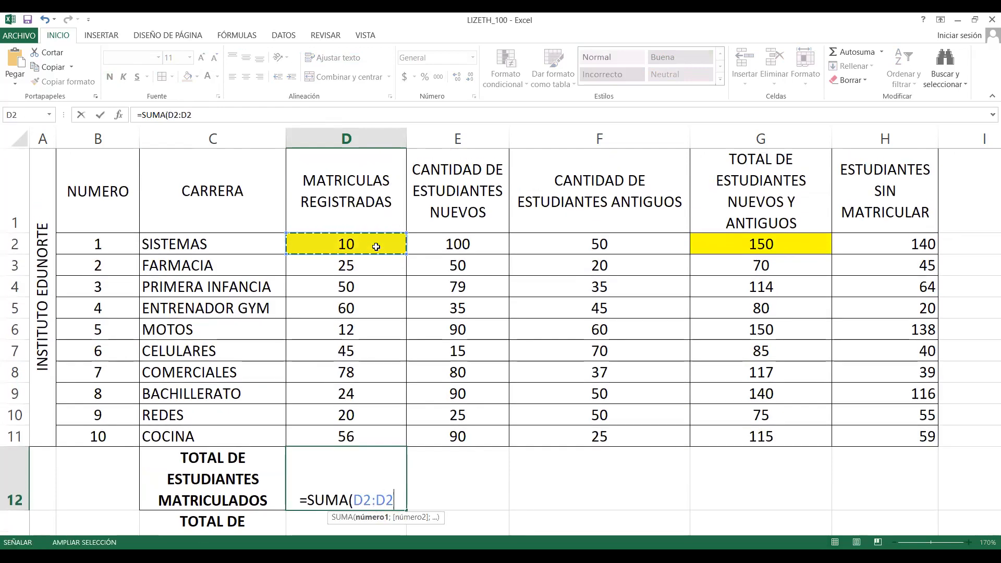
pyautogui.click(354, 442)
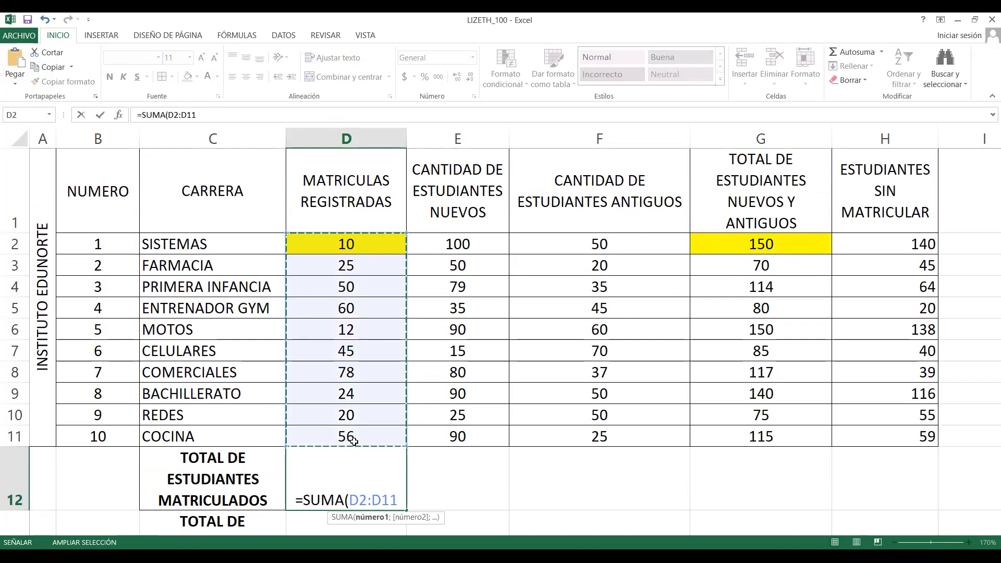
pyautogui.write(')')
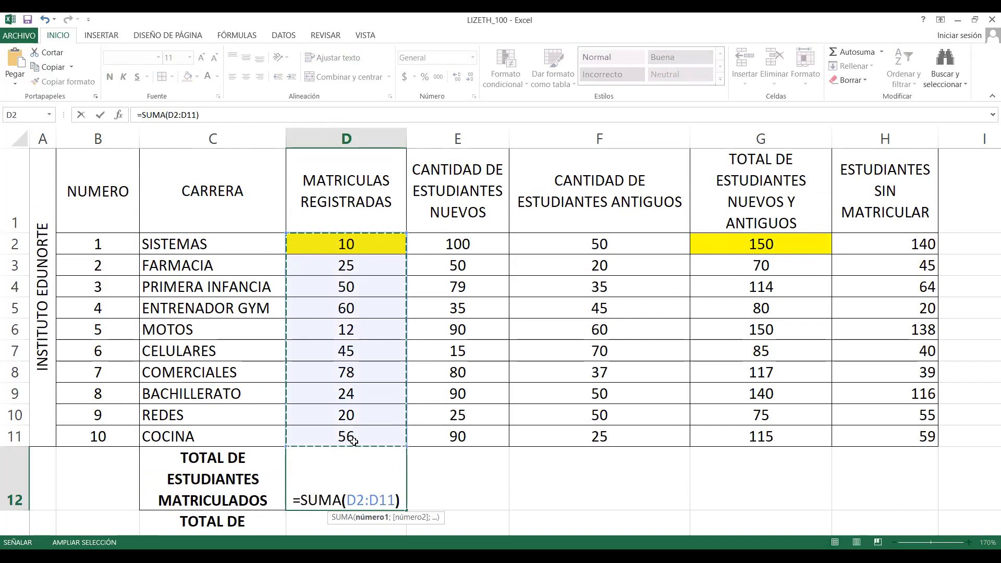
pyautogui.press('Return')
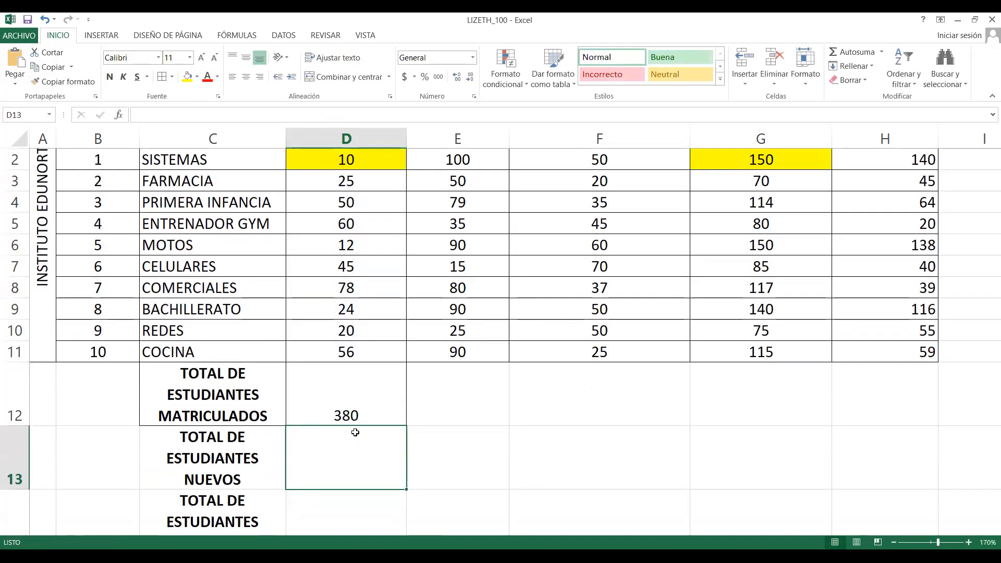
# Fill cells C12 and D12 in the enrolled students total row with yellow.
pyautogui.click(383, 381)
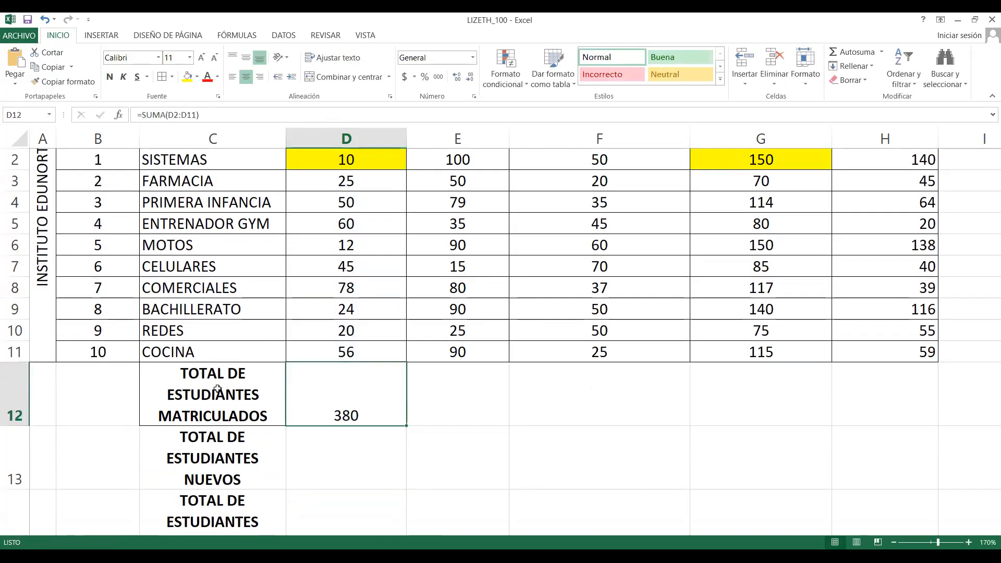
pyautogui.moveTo(217, 389); pyautogui.dragTo(340, 384)
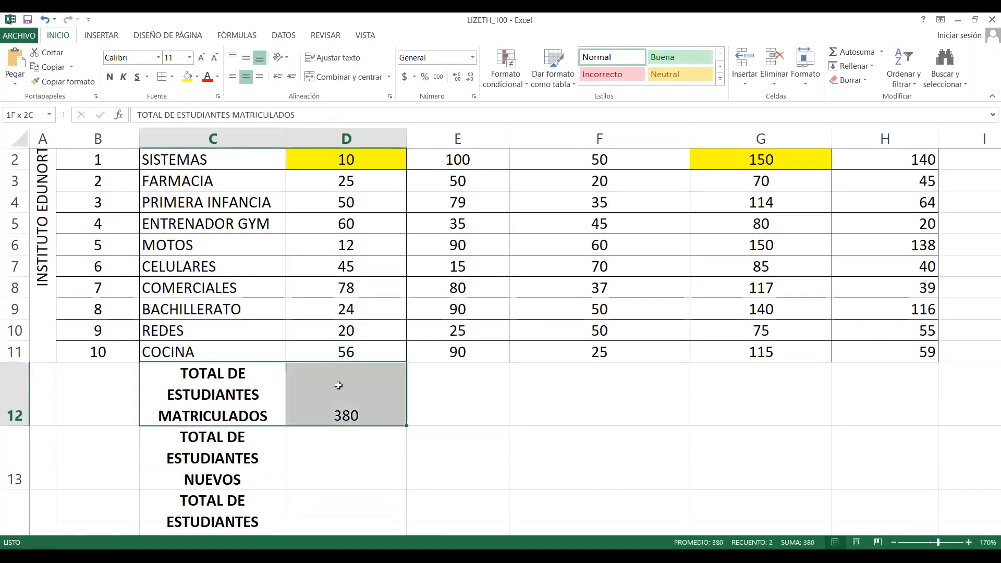
pyautogui.click(192, 81)
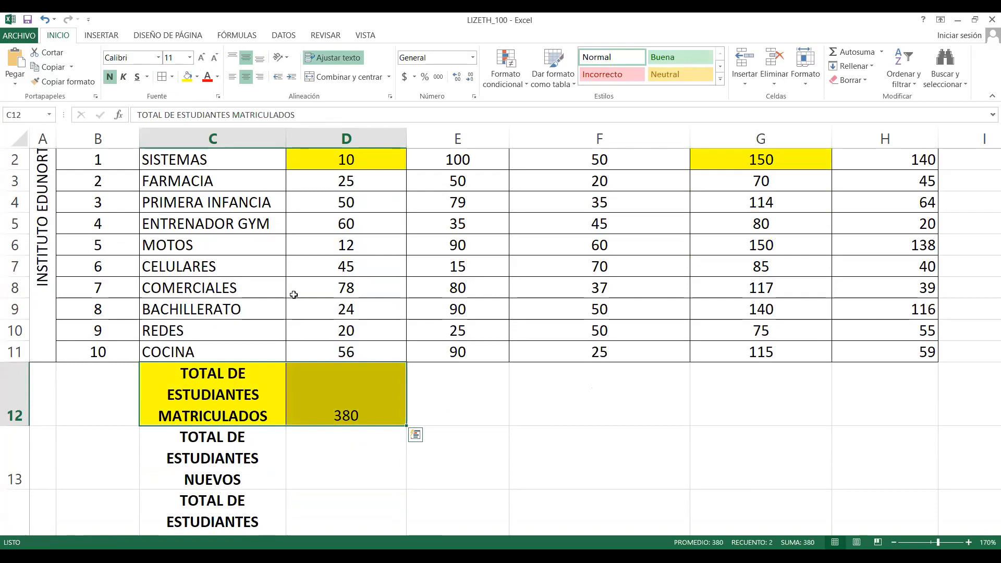
# Merge and center cells C13:D13, and fill the new students total row from C13 to E13 with red.
pyautogui.scroll(1, 293, 294)
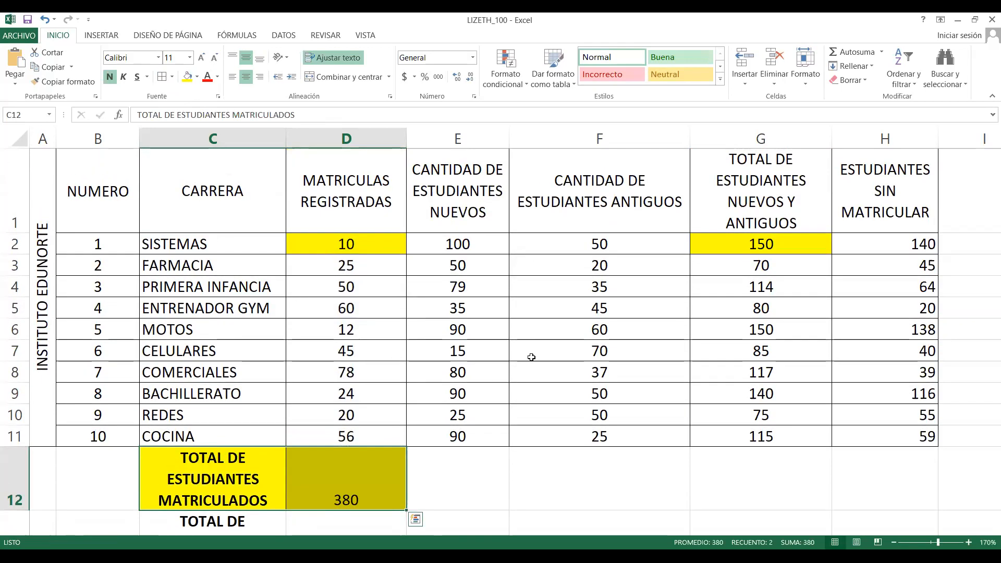
pyautogui.scroll(-2, 303, 379)
pyautogui.moveTo(219, 351); pyautogui.dragTo(356, 358)
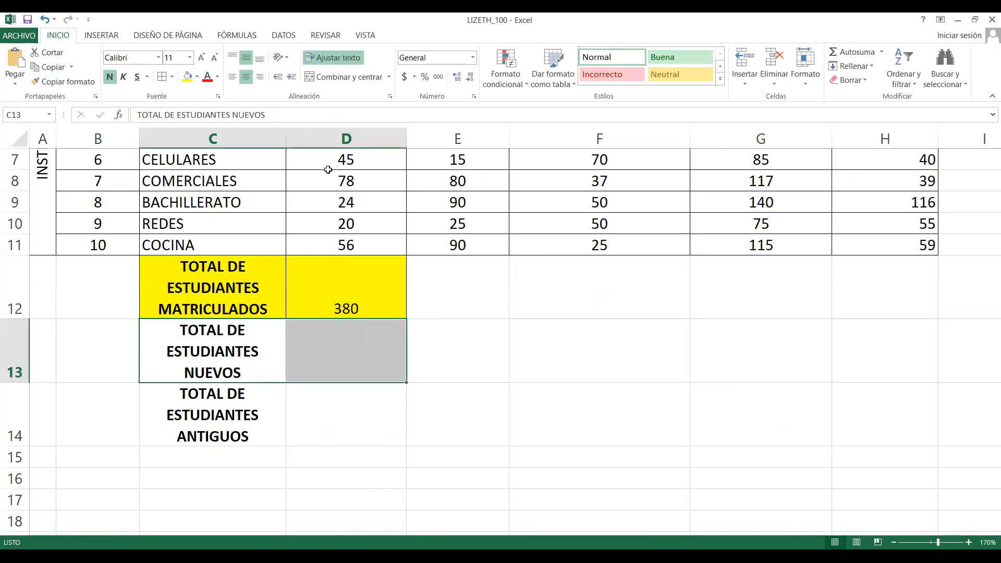
pyautogui.click(337, 76)
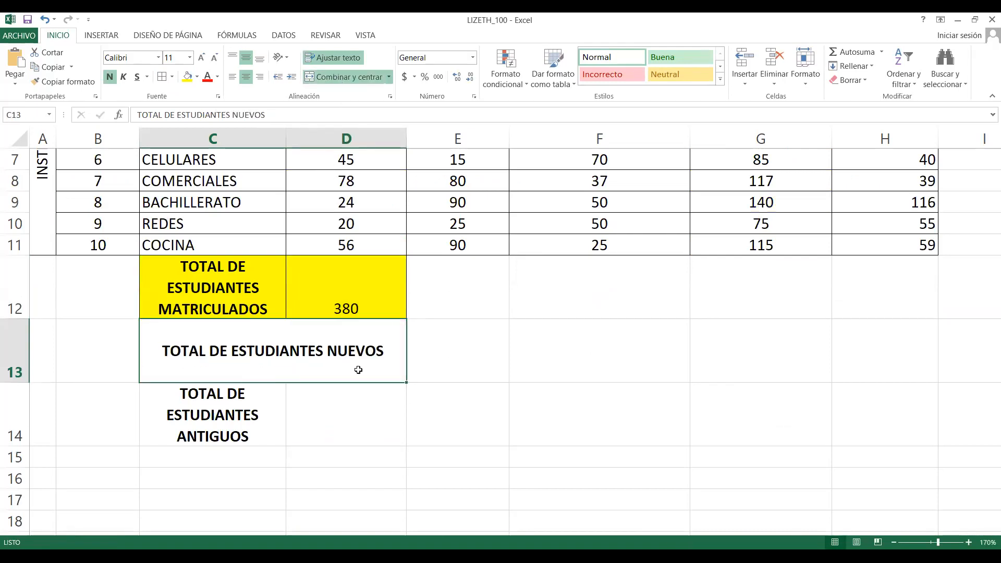
pyautogui.moveTo(376, 352); pyautogui.dragTo(425, 351)
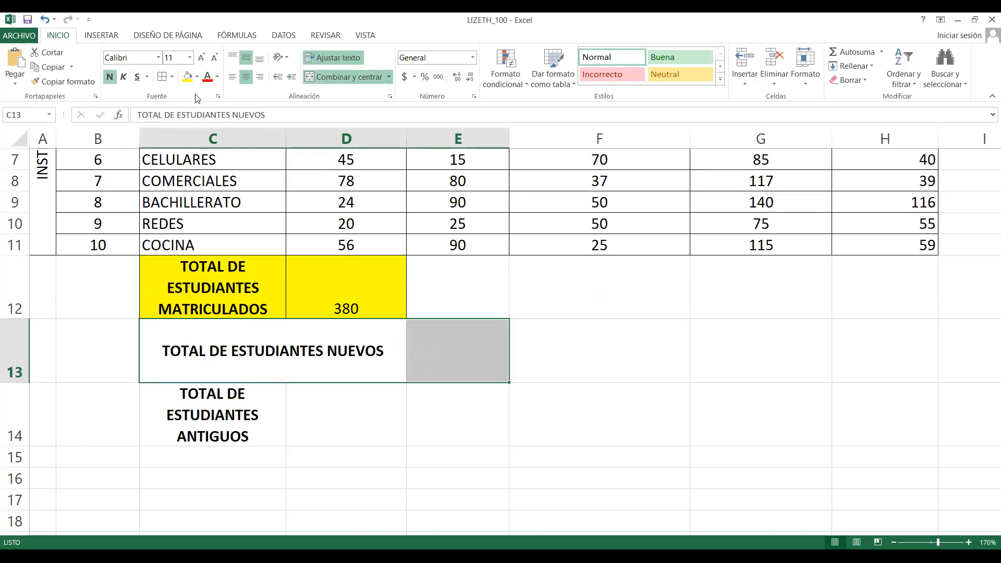
pyautogui.click(198, 76)
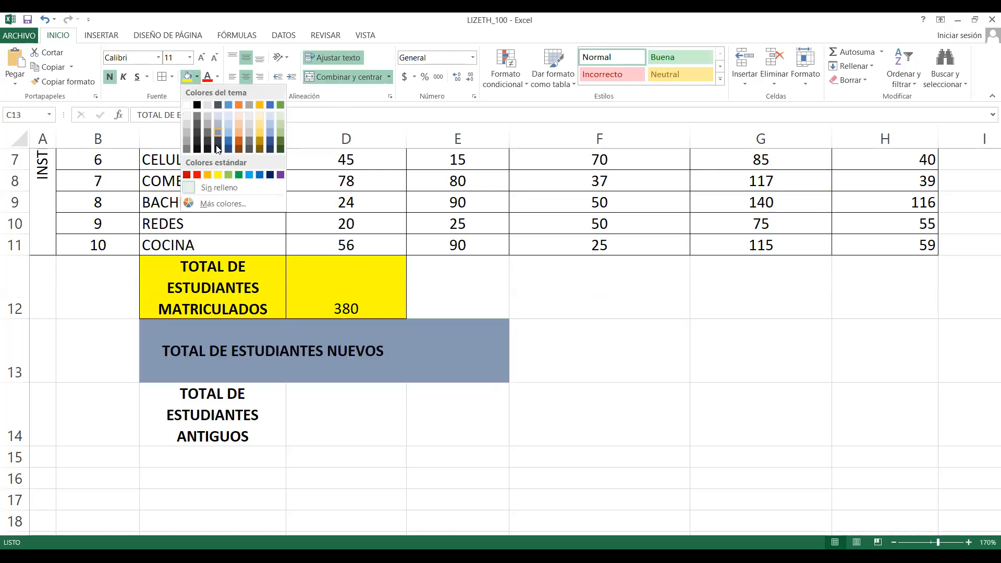
pyautogui.click(199, 175)
# Enter the formula =SUMA(E2:E11) in cell E13 and add borders to the new students total row C13:E13.
pyautogui.click(451, 344)
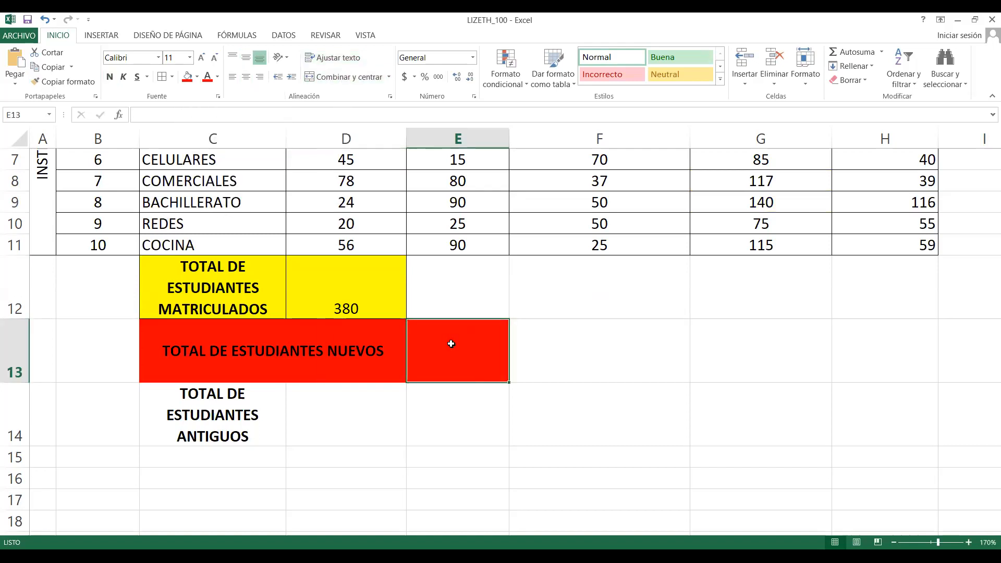
pyautogui.write('=')
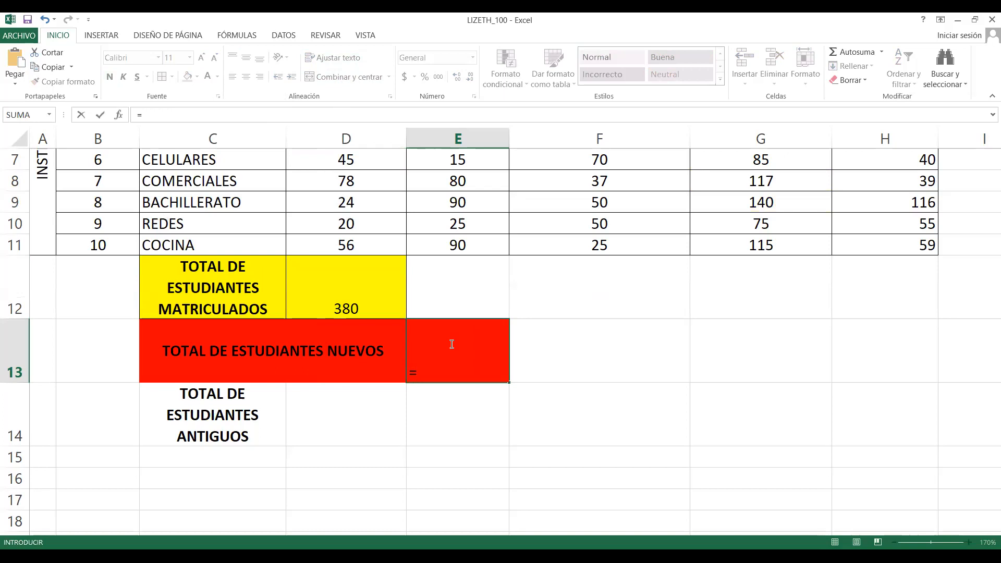
pyautogui.write('SUMA(')
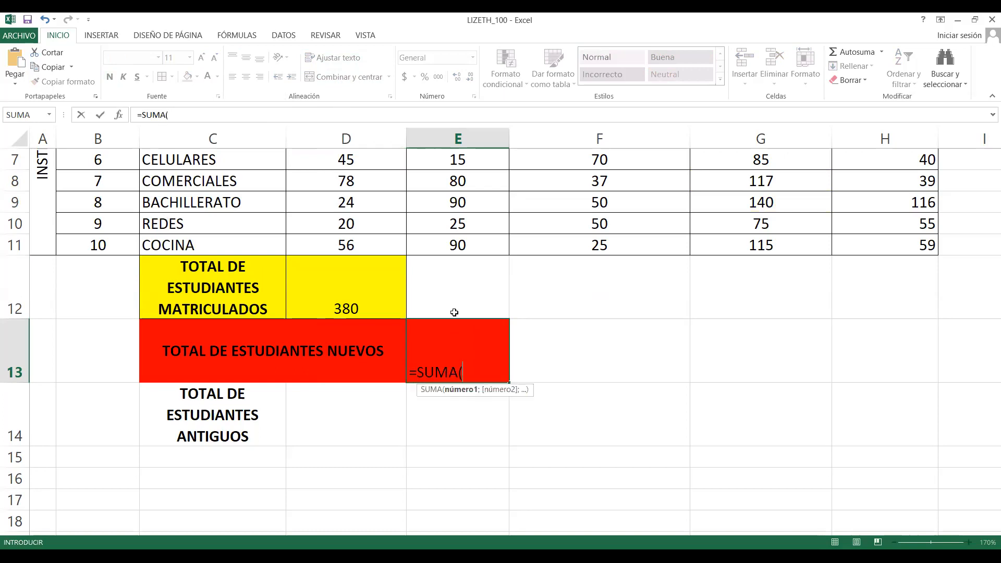
pyautogui.scroll(2, 454, 306)
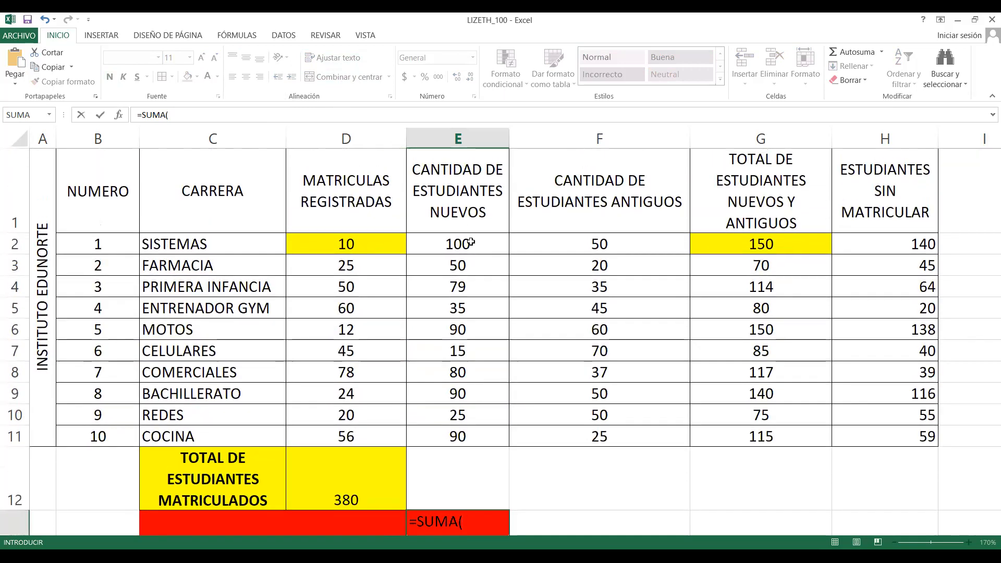
pyautogui.click(471, 242)
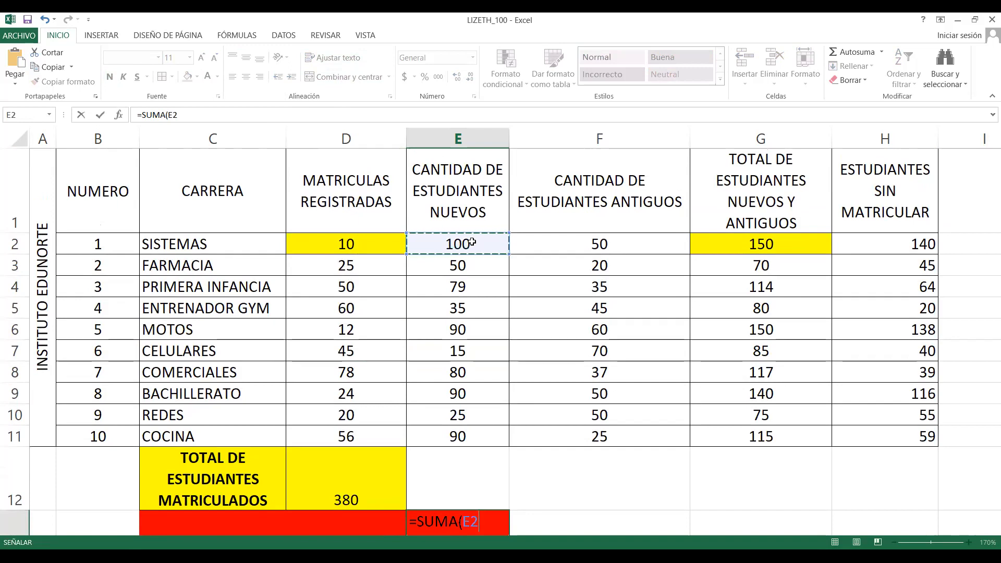
pyautogui.press('F8')
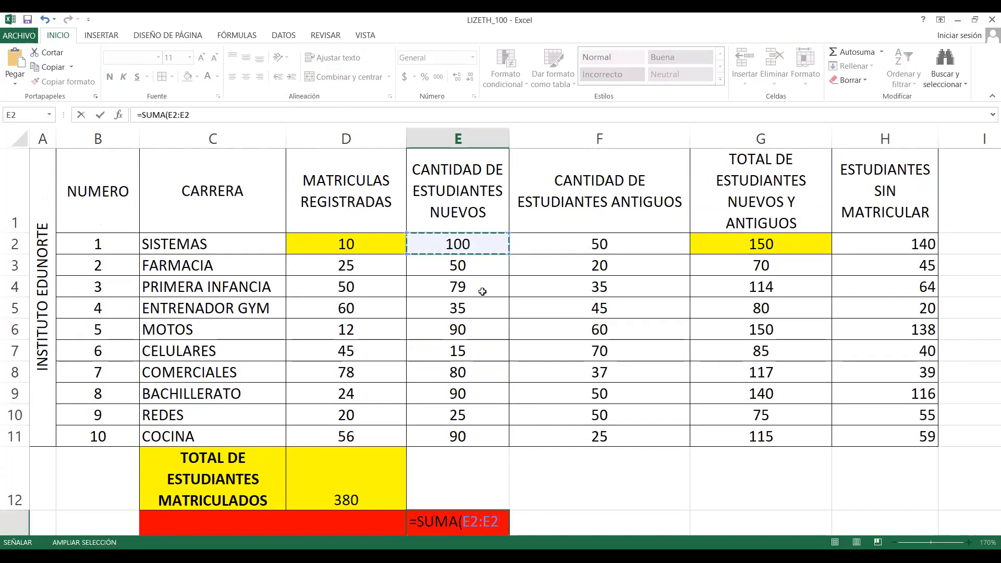
pyautogui.click(484, 439)
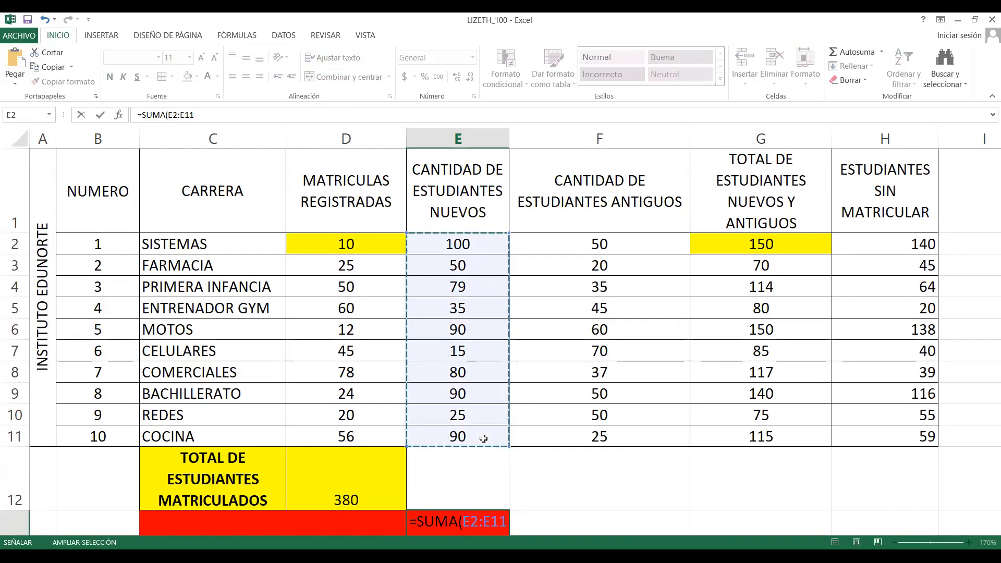
pyautogui.write(')')
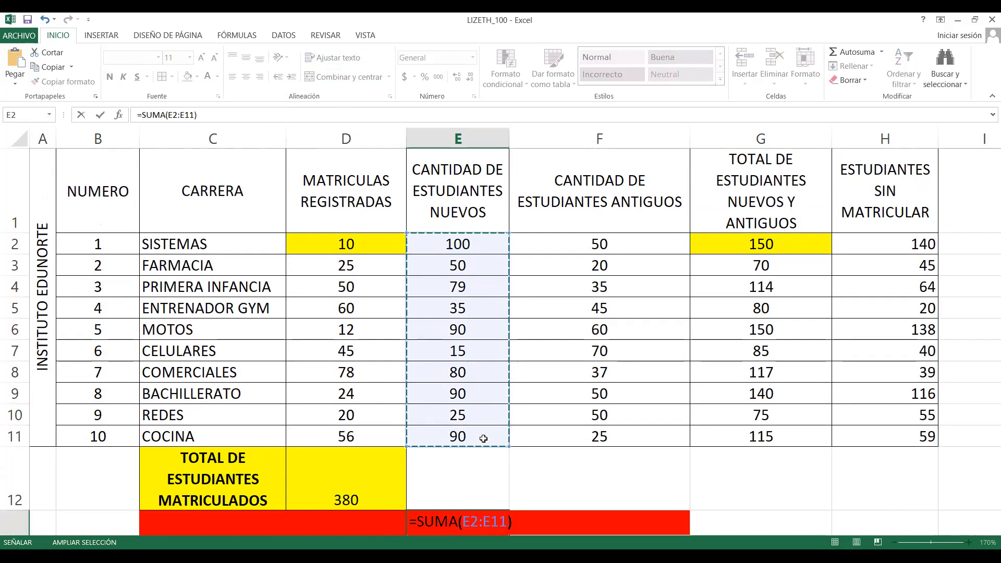
pyautogui.hotkey('ctrl', 'Return')
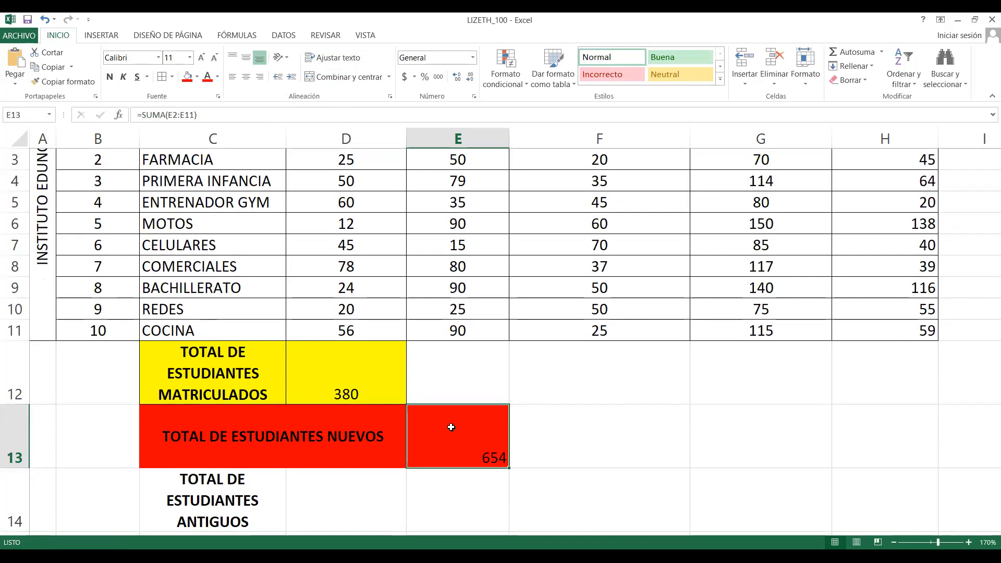
pyautogui.moveTo(290, 440); pyautogui.dragTo(478, 445)
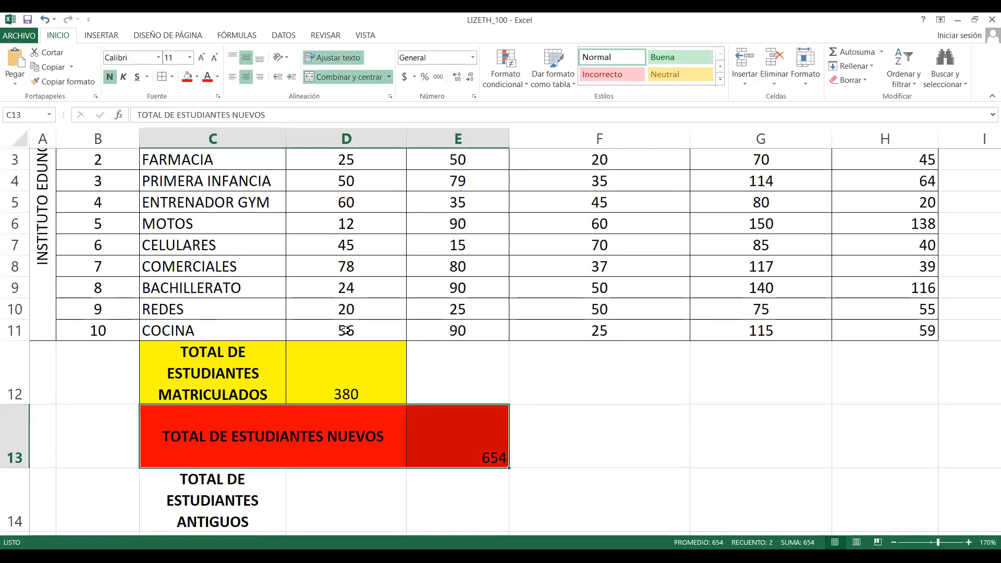
pyautogui.click(537, 451)
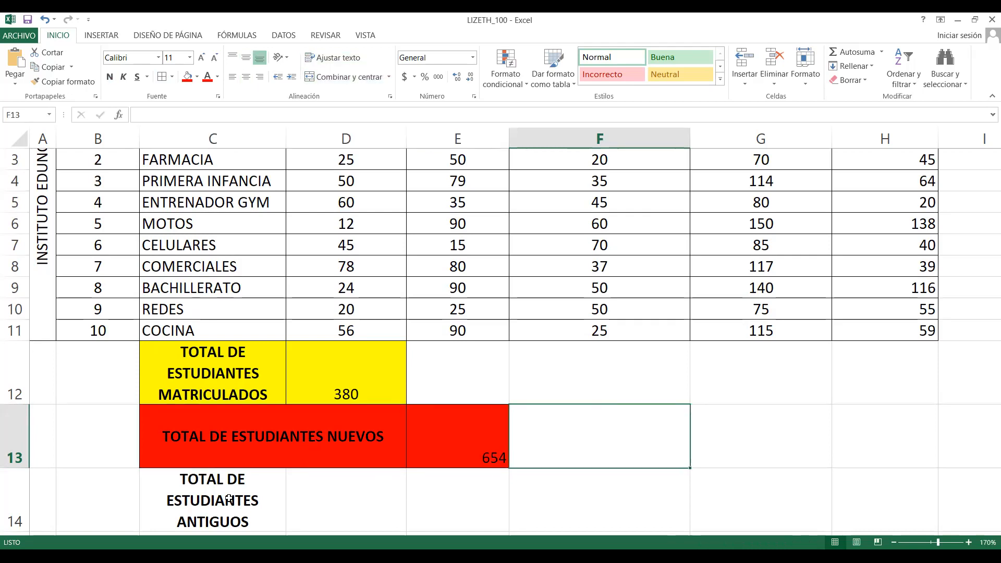
# Merge and center cells C14:E14 holding the label TOTAL DE ESTUDIANTES ANTIGUOS.
pyautogui.moveTo(191, 489); pyautogui.dragTo(459, 495)
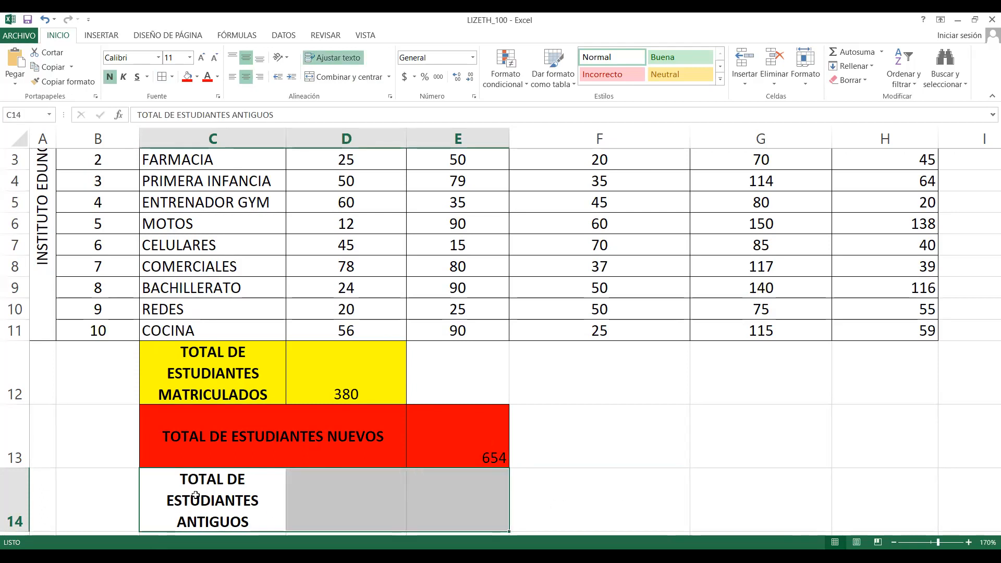
pyautogui.scroll(-1, 329, 492)
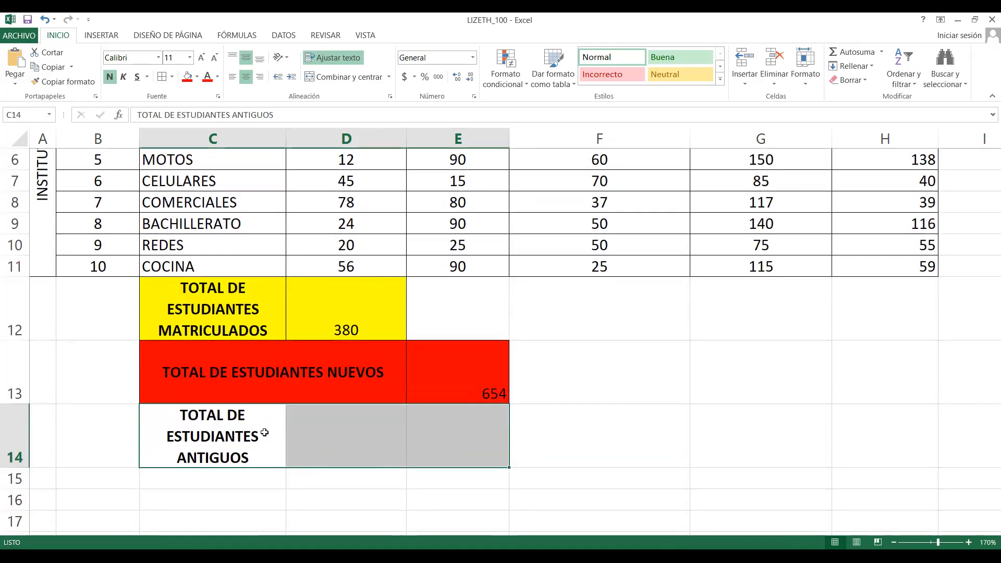
pyautogui.click(265, 432)
pyautogui.click(331, 433)
pyautogui.click(423, 432)
pyautogui.moveTo(212, 437); pyautogui.dragTo(426, 434)
pyautogui.click(349, 78)
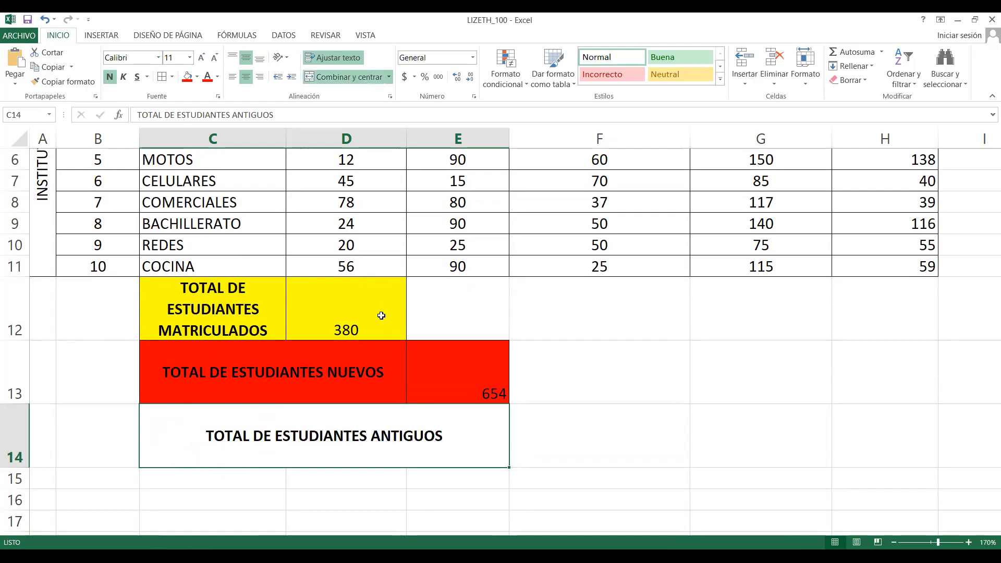
# Fill the merged label cell C14:E14 and cell F14 with the standard light blue.
pyautogui.click(198, 76)
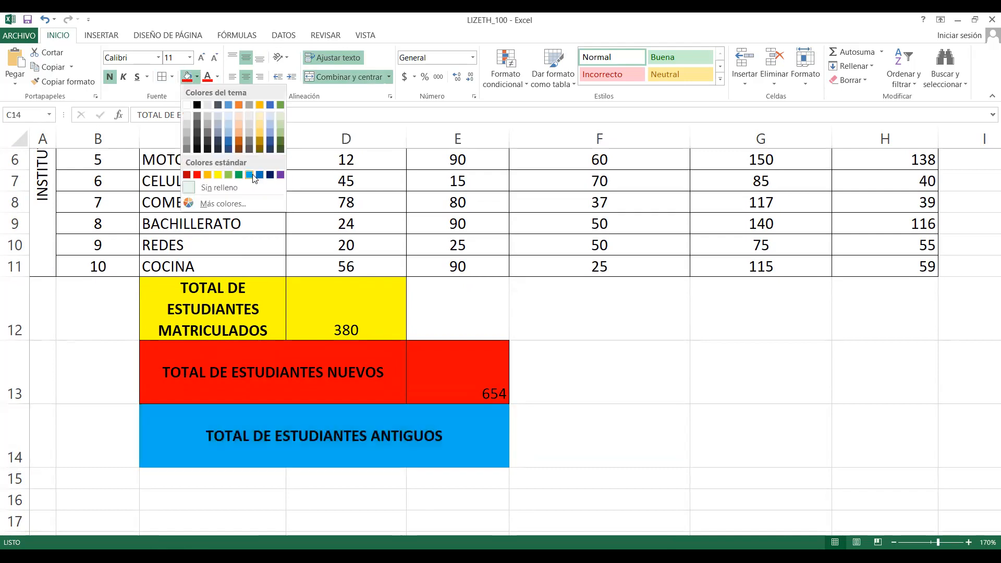
pyautogui.click(253, 176)
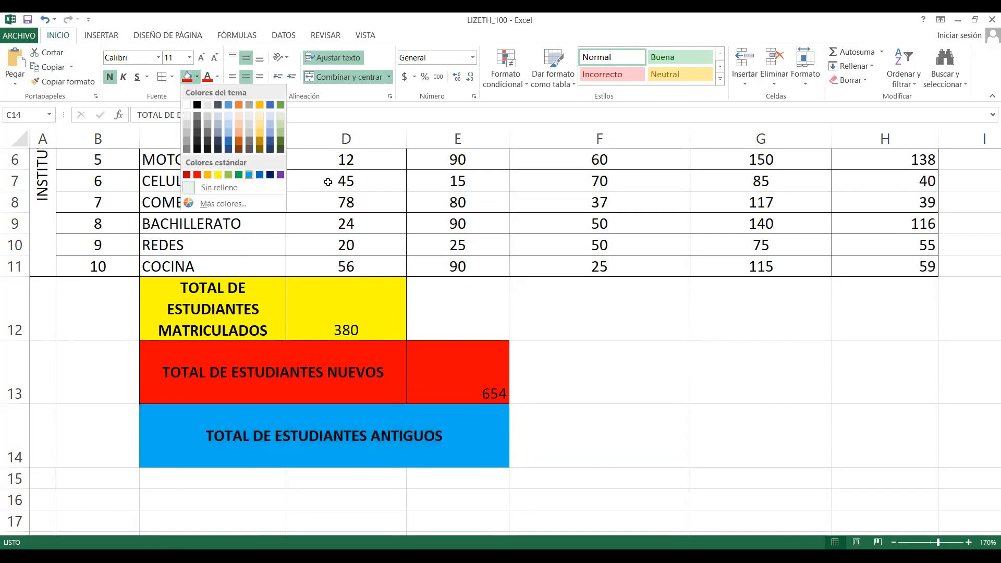
pyautogui.click(624, 423)
pyautogui.click(187, 76)
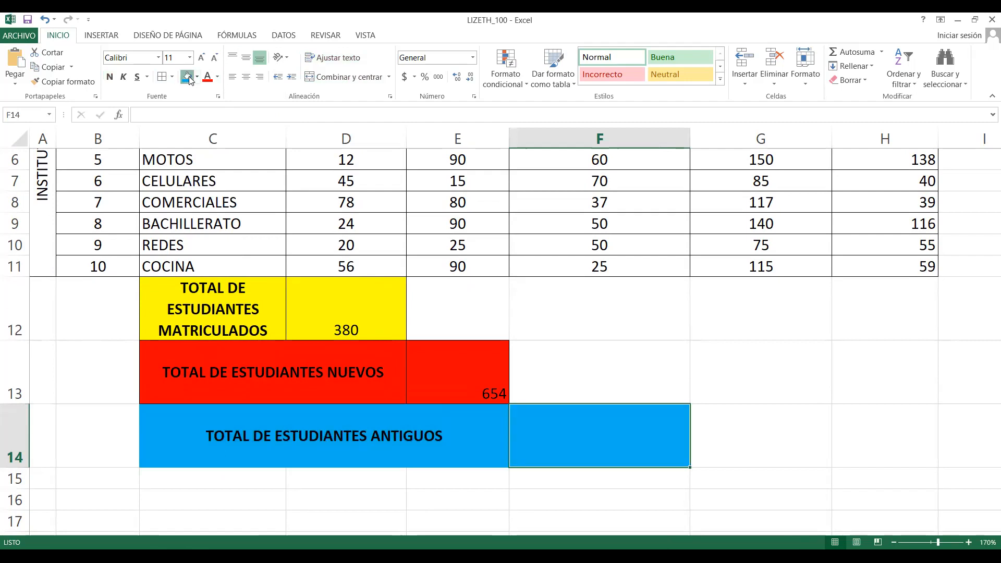
pyautogui.scroll(2, 653, 399)
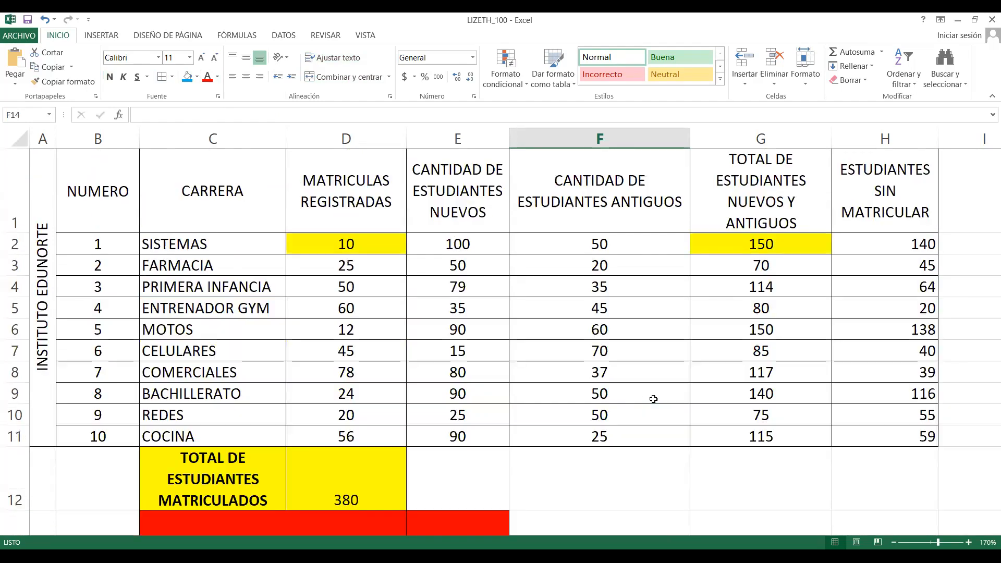
pyautogui.scroll(-2, 648, 365)
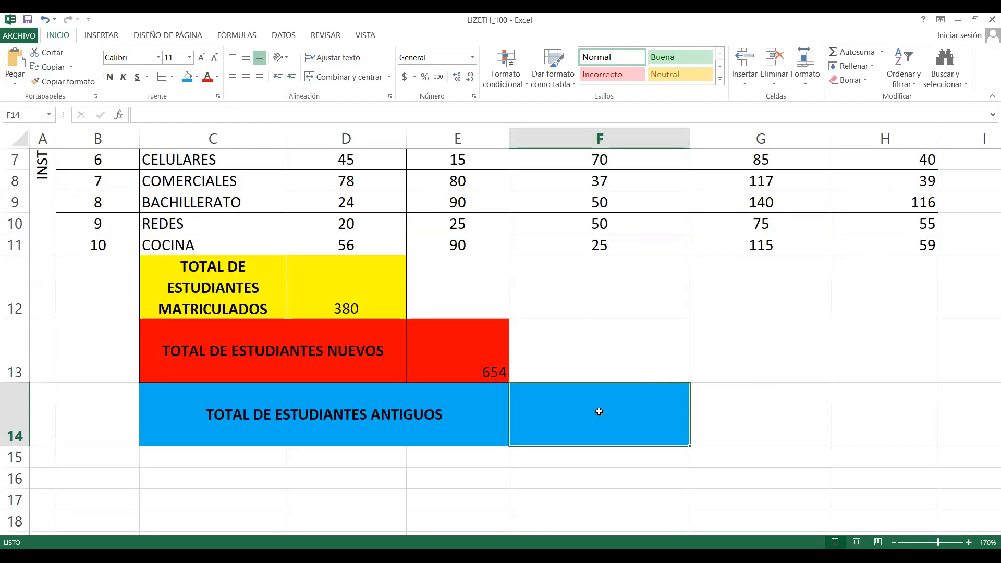
pyautogui.write('=')
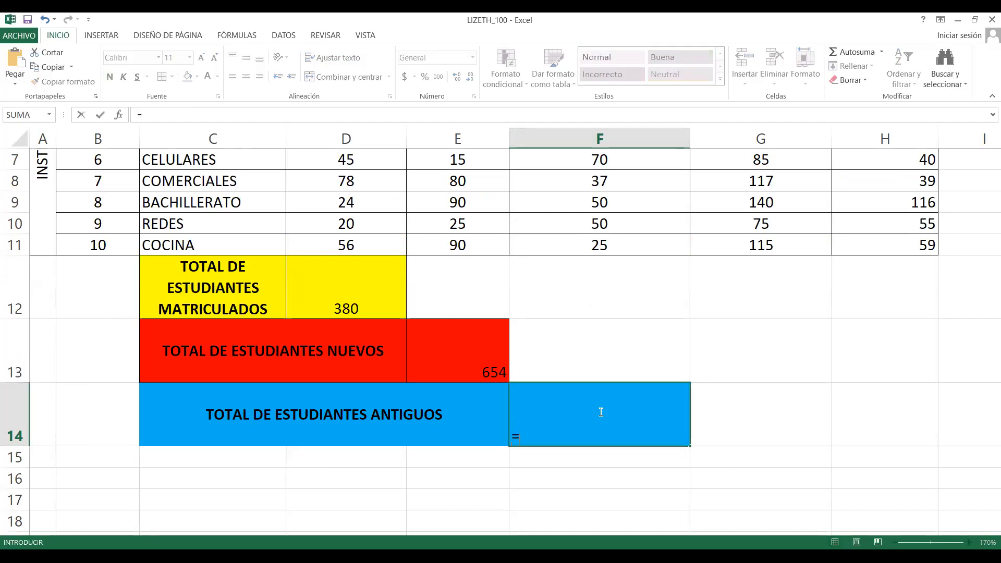
pyautogui.write('SUMA(')
pyautogui.scroll(2, 619, 328)
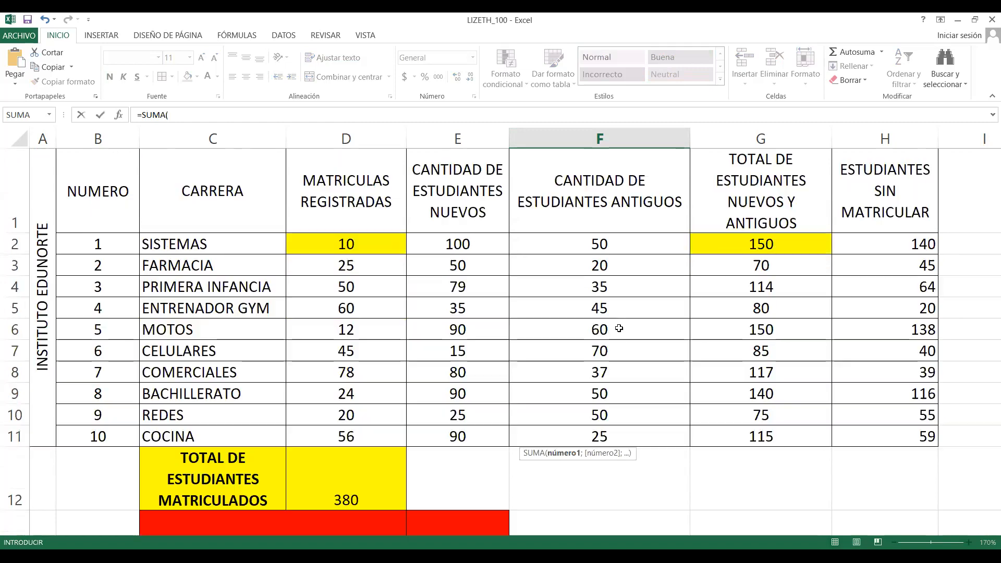
pyautogui.click(616, 247)
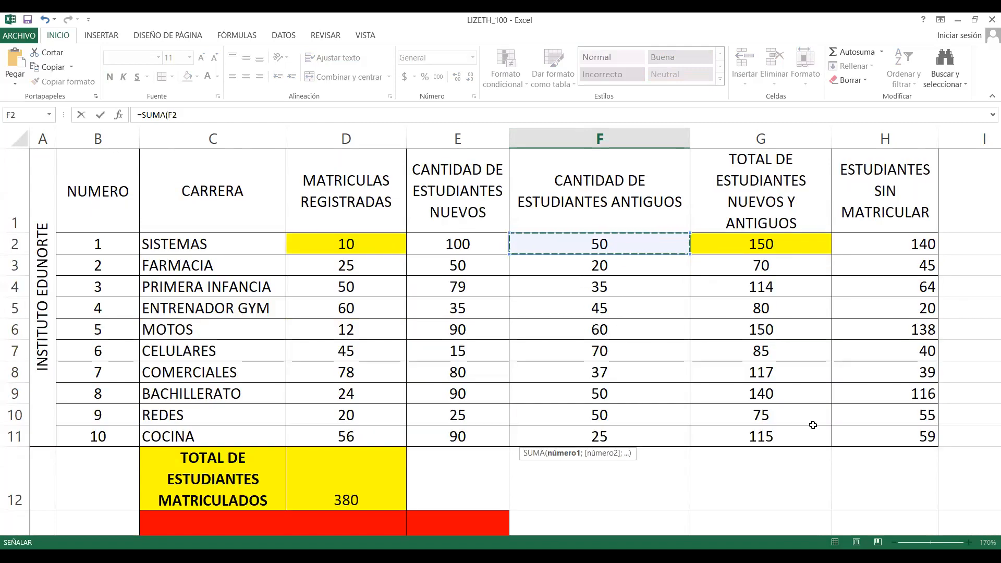
pyautogui.scroll(-5, 839, 458)
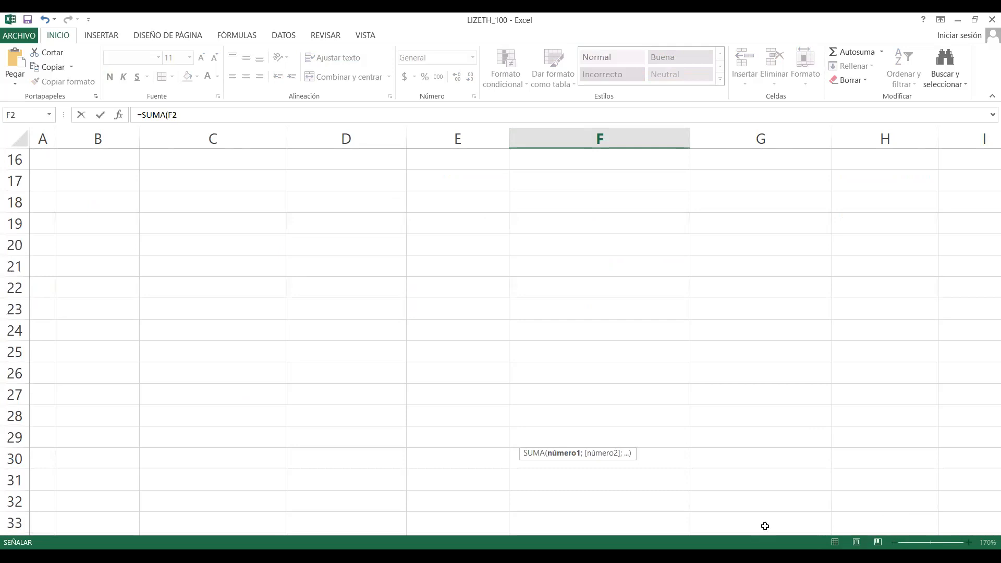
pyautogui.scroll(-2, 807, 482)
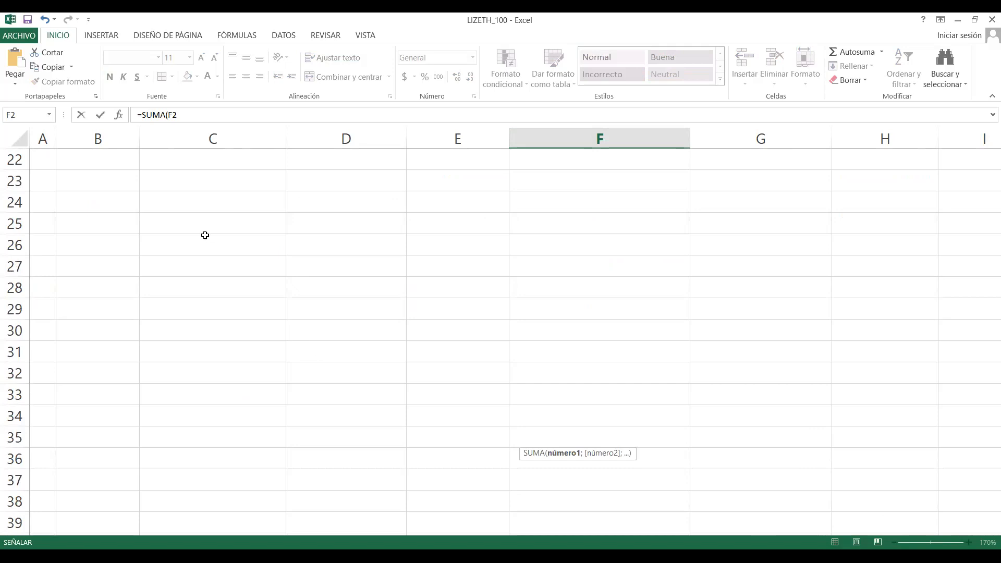
pyautogui.click(50, 162)
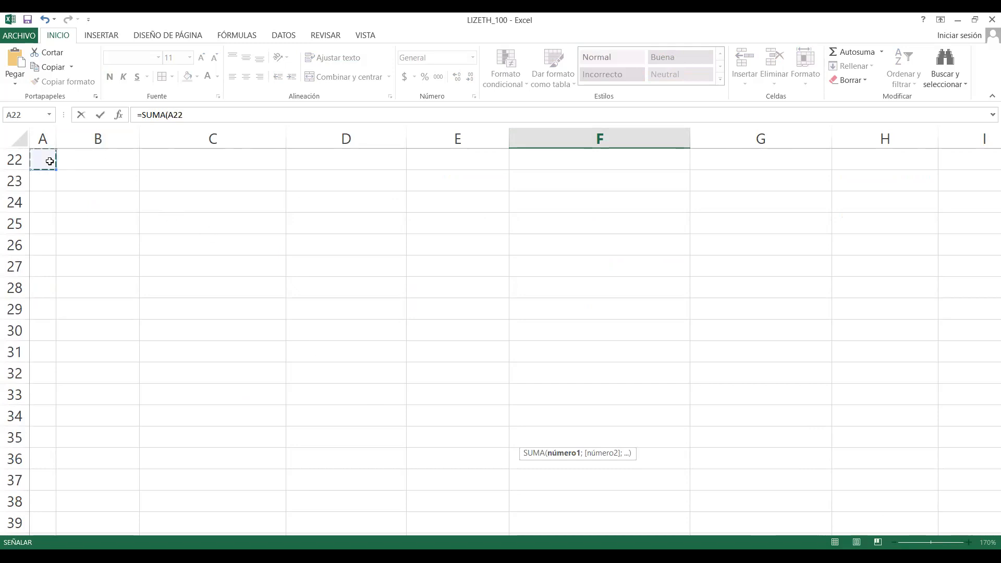
pyautogui.press('BackSpace')
pyautogui.press('BackSpace')
pyautogui.press('BackSpace')
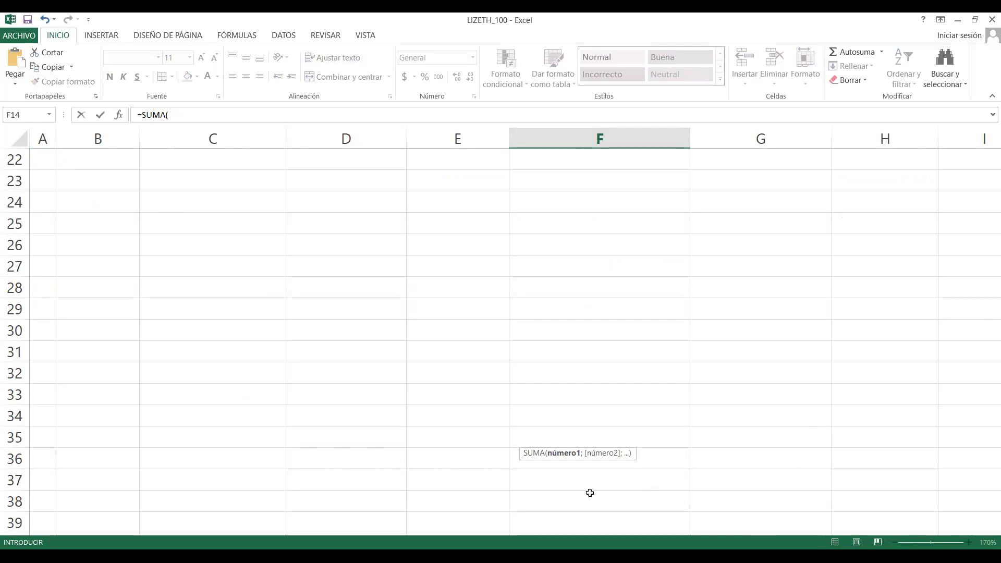
pyautogui.click(42, 157)
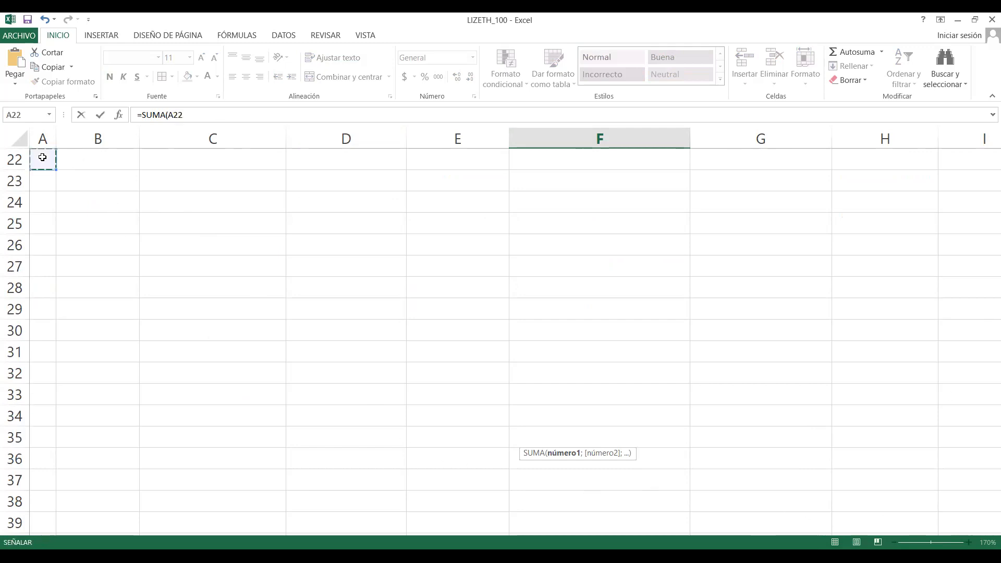
pyautogui.press('Up')
pyautogui.press('Up')
pyautogui.press('Up')
pyautogui.press('Up')
pyautogui.press('Up')
pyautogui.press('Up')
pyautogui.press('Up')
pyautogui.press('Up')
pyautogui.press('Up')
pyautogui.press('Up')
pyautogui.press('Up')
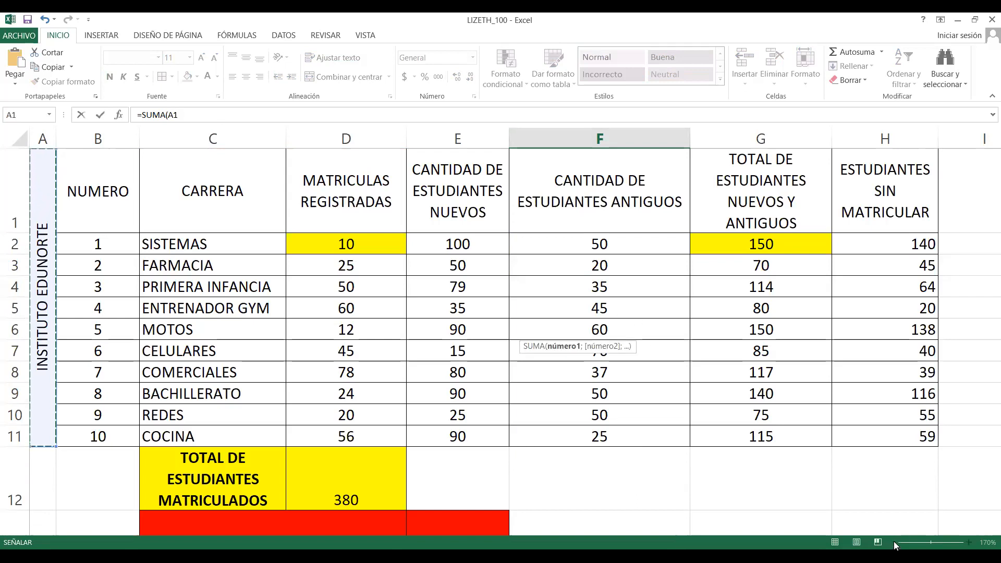
pyautogui.click(589, 481)
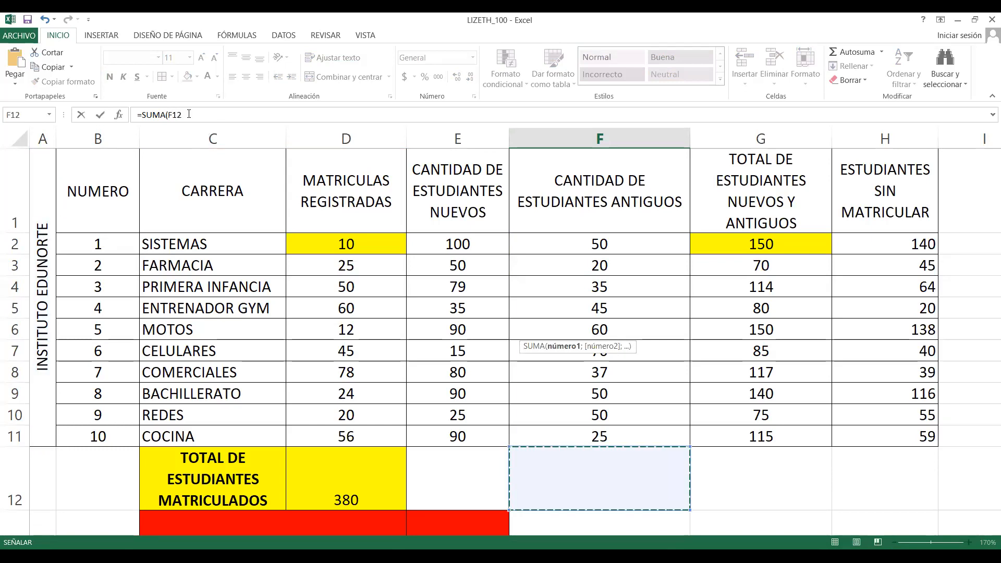
pyautogui.click(189, 114)
pyautogui.press('BackSpace')
pyautogui.press('BackSpace')
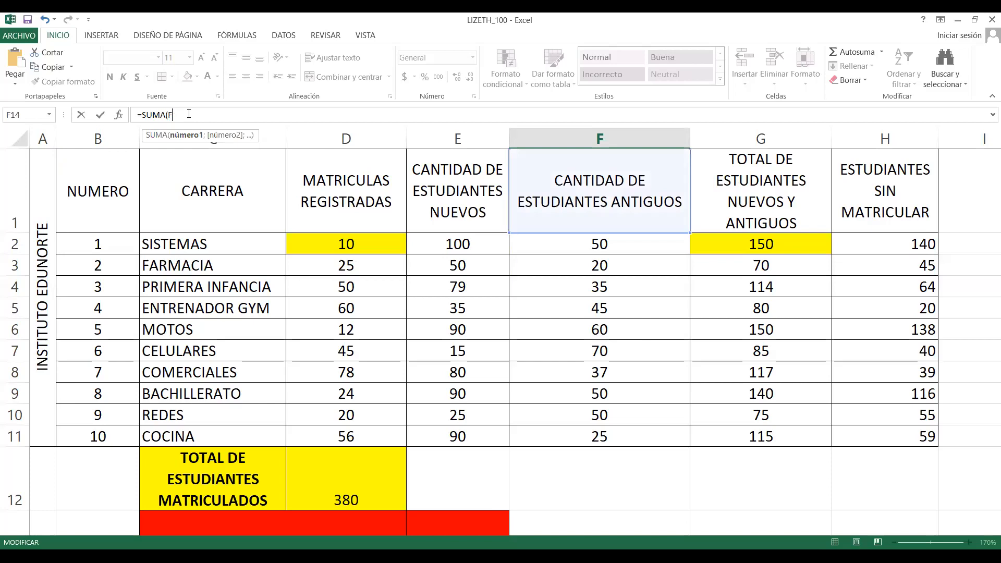
pyautogui.press('Escape')
pyautogui.click(528, 441)
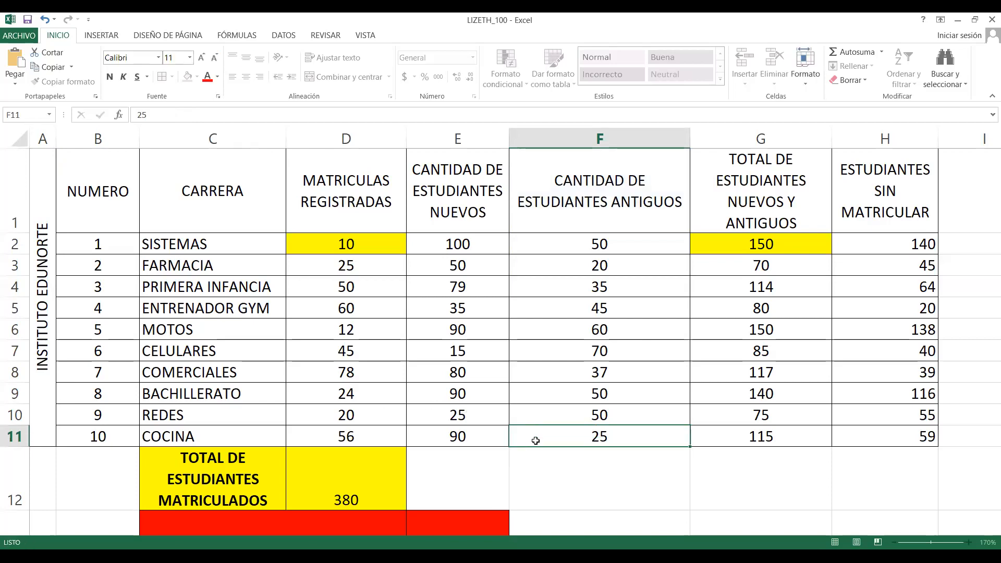
# Enter the formula =SUMA(F2:F11) in cell F14 to total the former students.
pyautogui.click(894, 543)
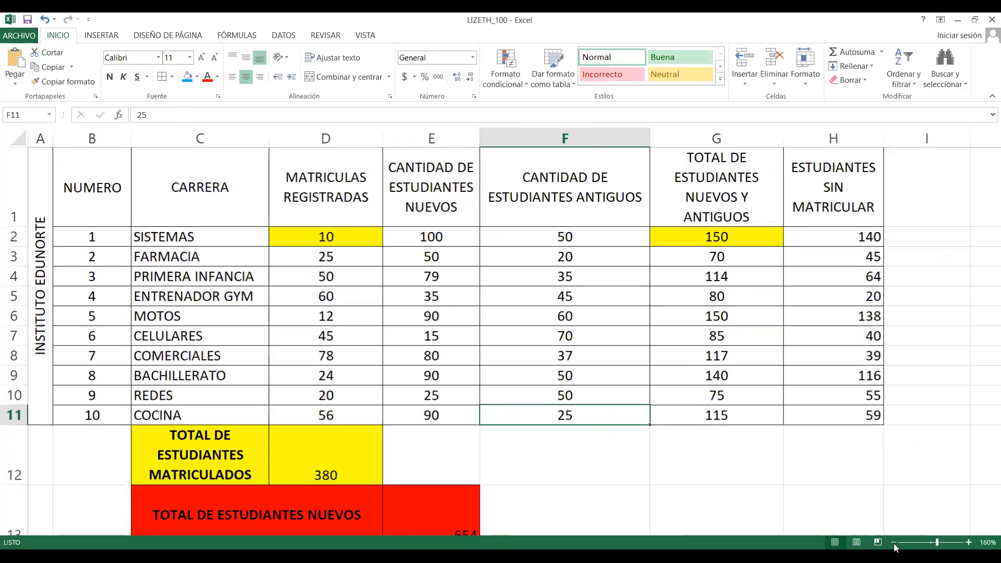
pyautogui.click(895, 543)
pyautogui.click(894, 543)
pyautogui.click(895, 543)
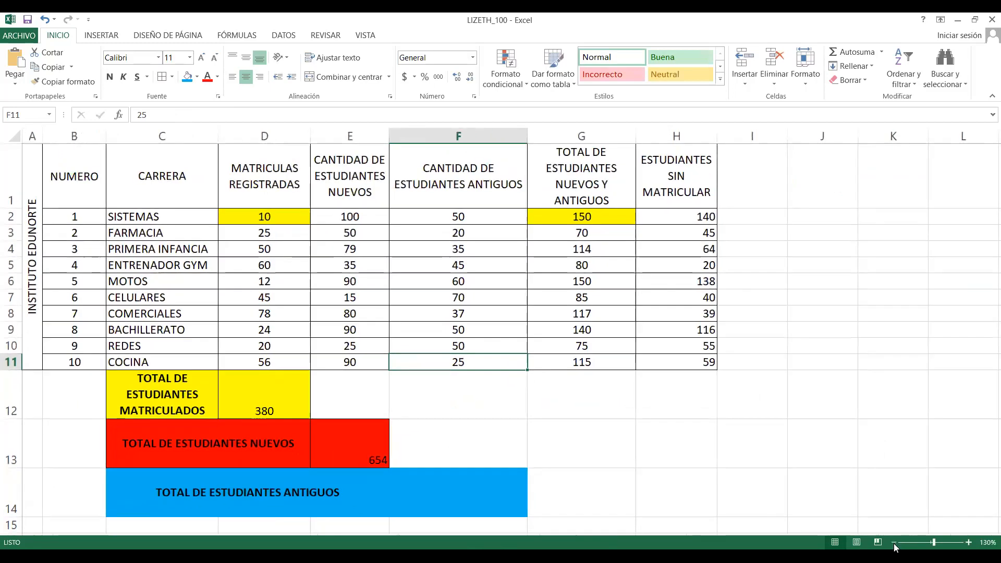
pyautogui.click(894, 543)
pyautogui.click(437, 468)
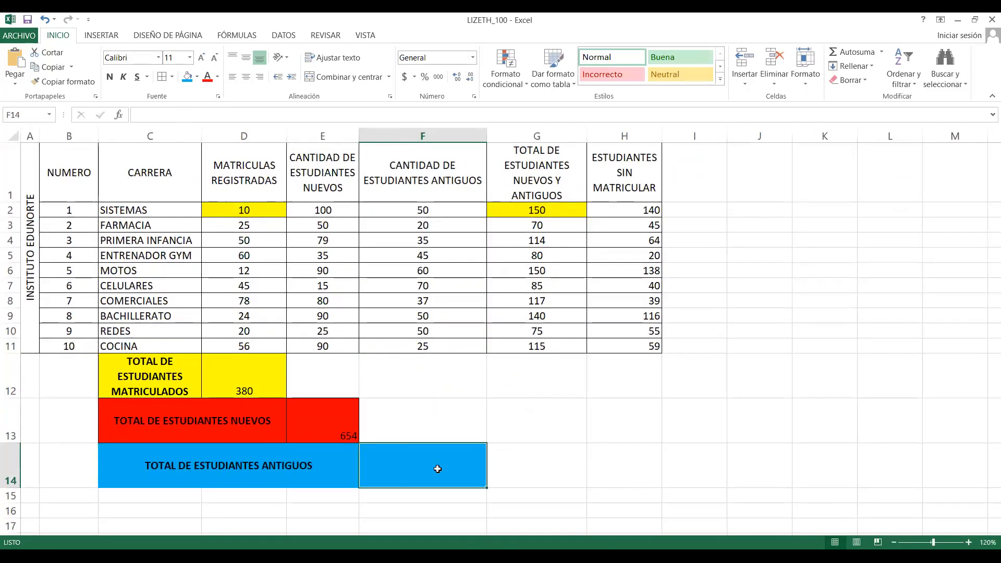
pyautogui.write('=')
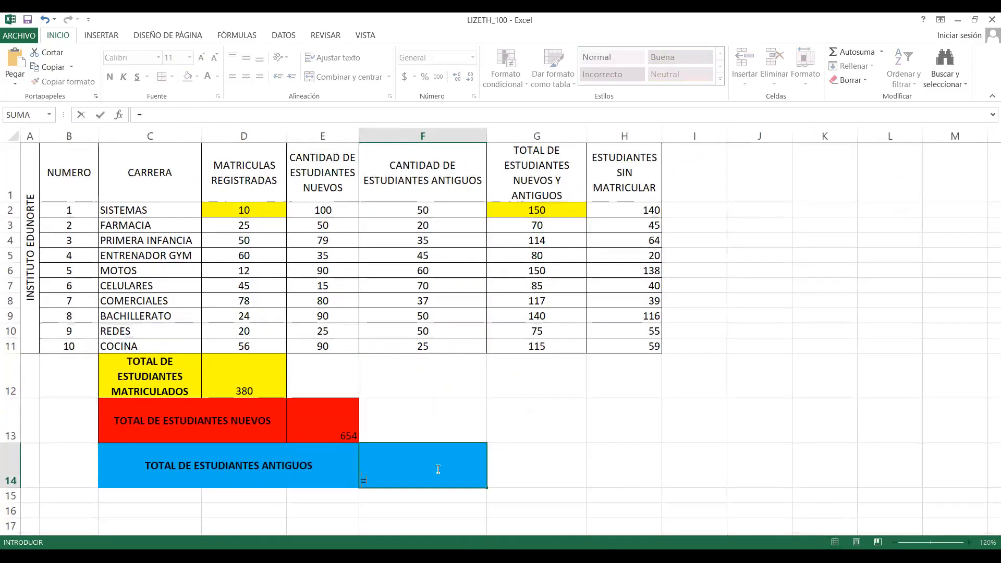
pyautogui.write('SUMA(')
pyautogui.click(451, 209)
pyautogui.press('F8')
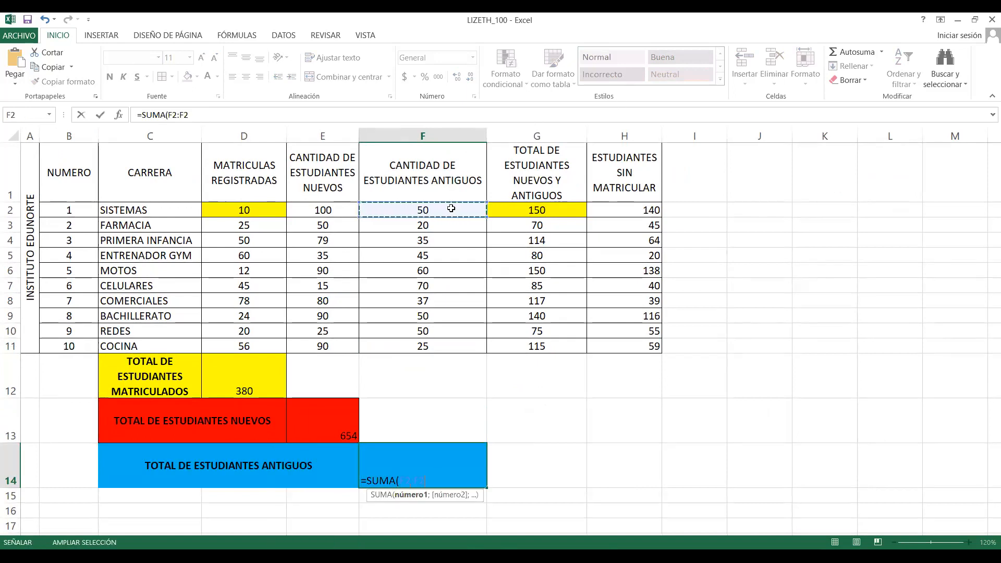
pyautogui.click(440, 346)
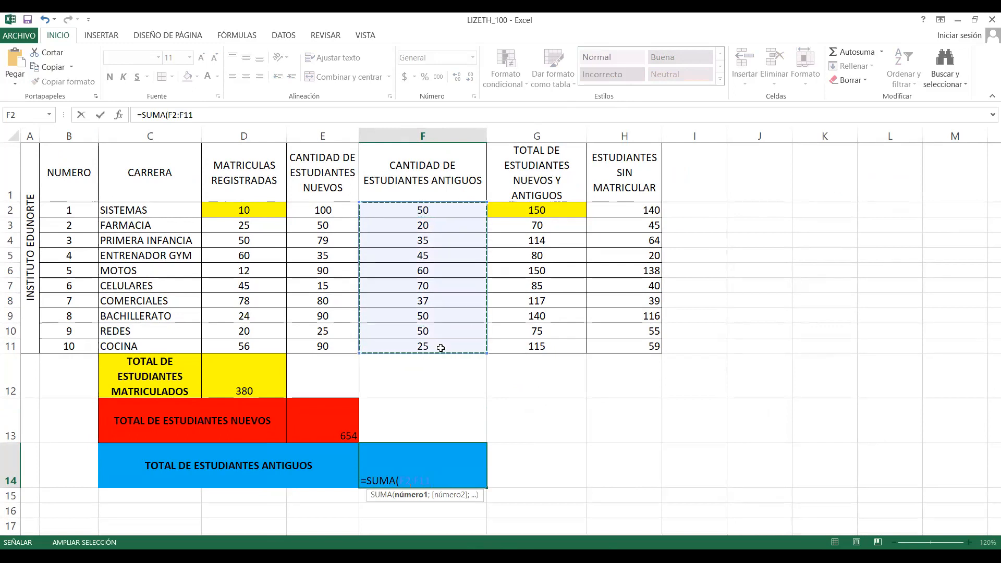
pyautogui.write(')')
pyautogui.press('Return')
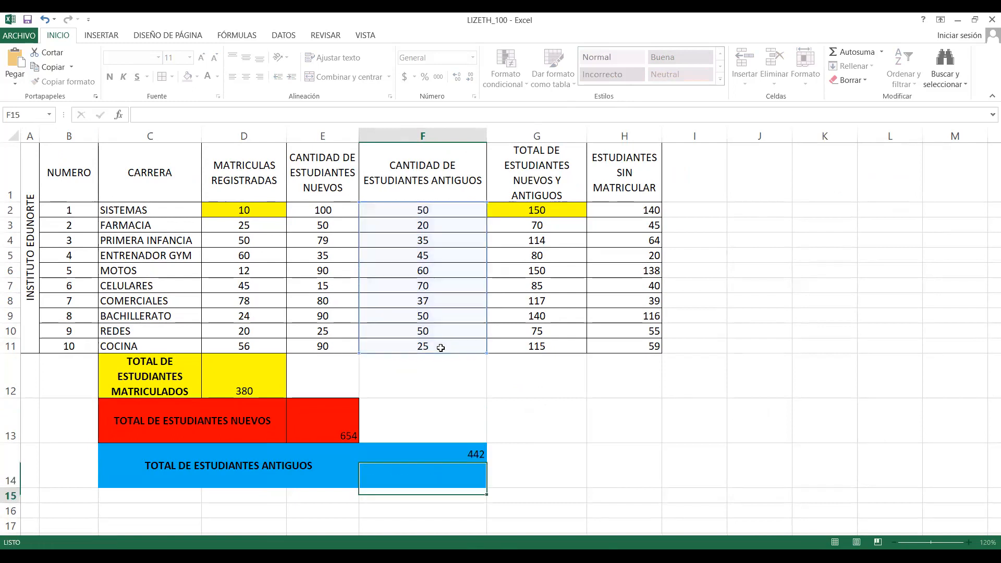
# Add borders to the former students total row C14:F14.
pyautogui.click(405, 469)
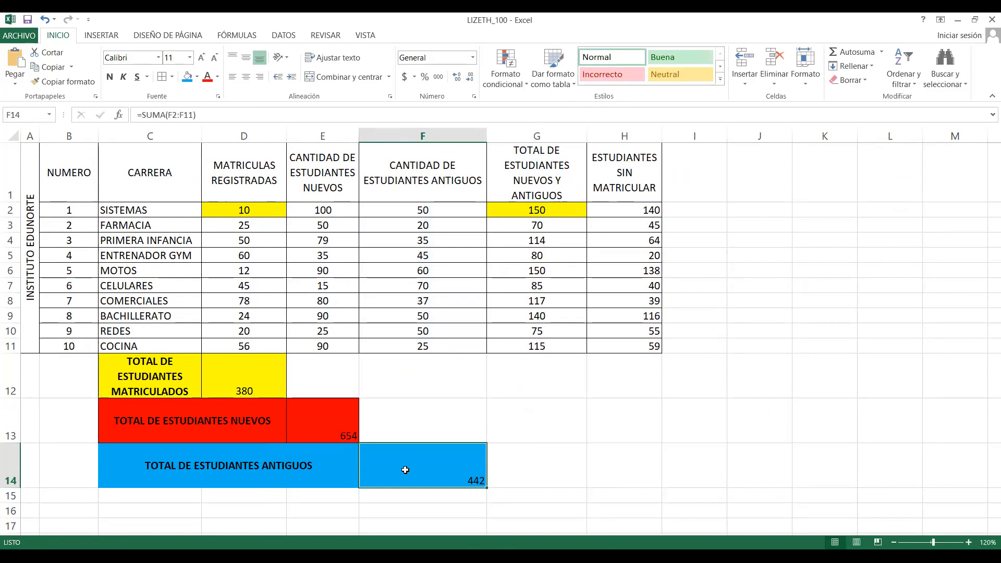
pyautogui.moveTo(208, 467); pyautogui.dragTo(390, 471)
pyautogui.click(163, 77)
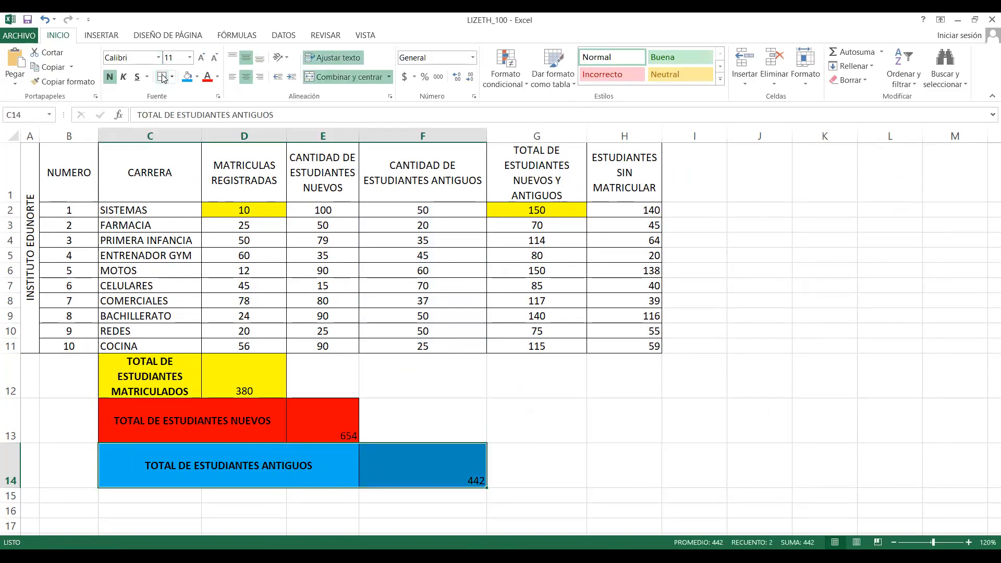
pyautogui.click(246, 375)
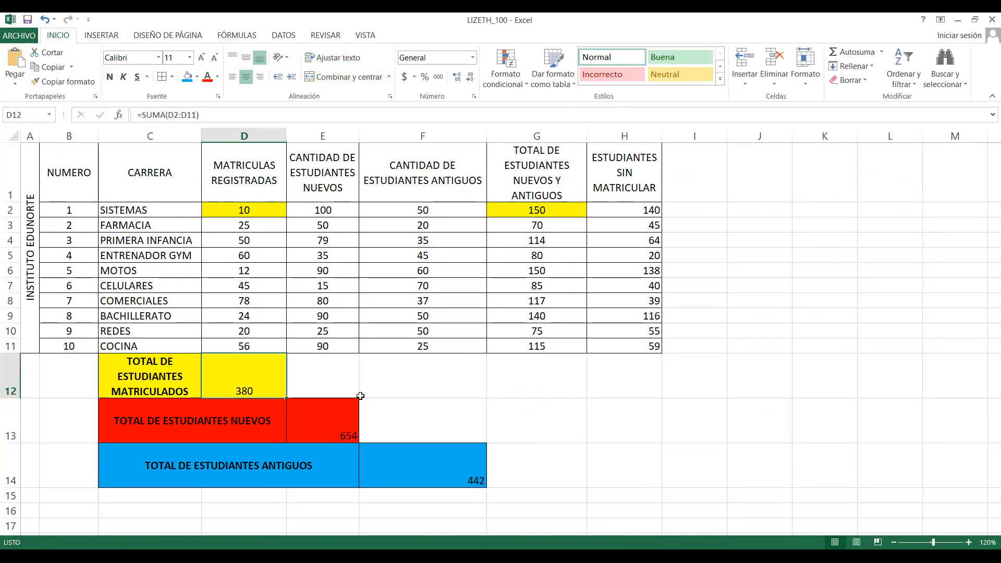
pyautogui.click(350, 424)
pyautogui.click(455, 463)
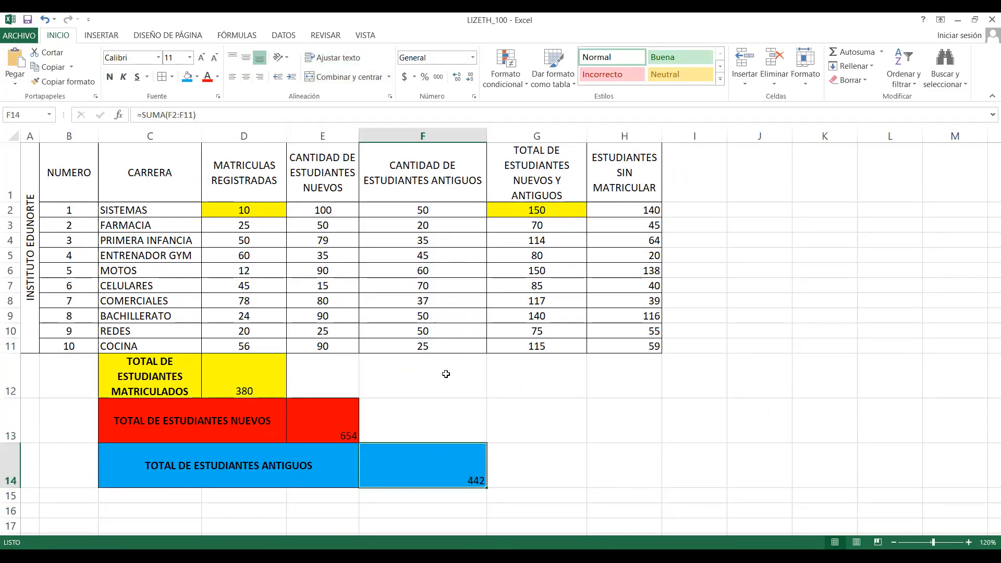